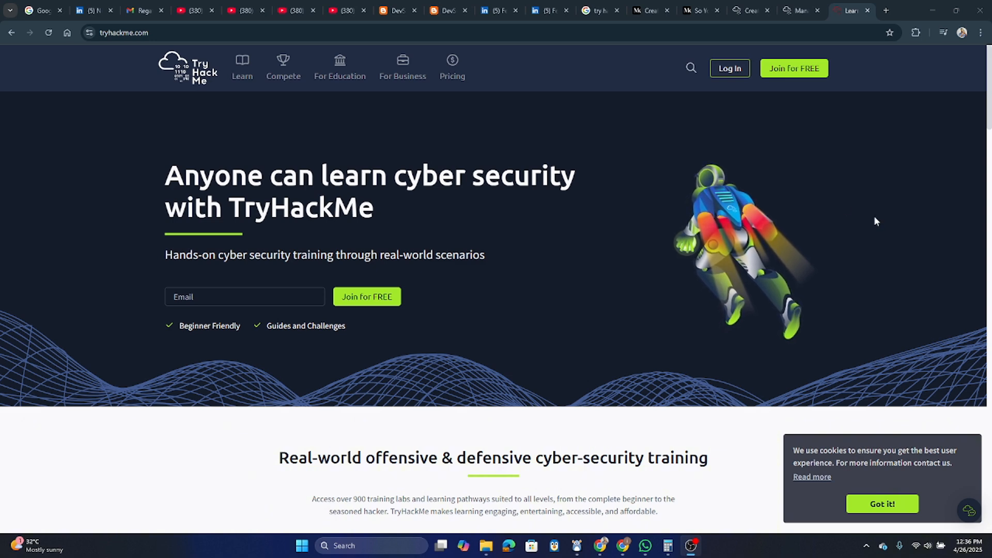
# - Log in to TryHackMe with the Google account to reach the learning dashboard
pyautogui.click(730, 71)
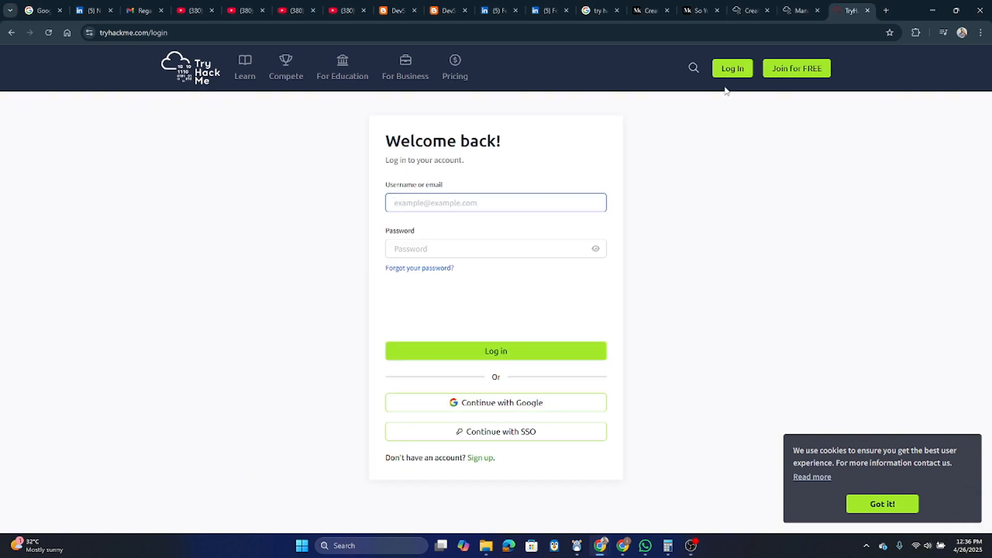
pyautogui.click(522, 406)
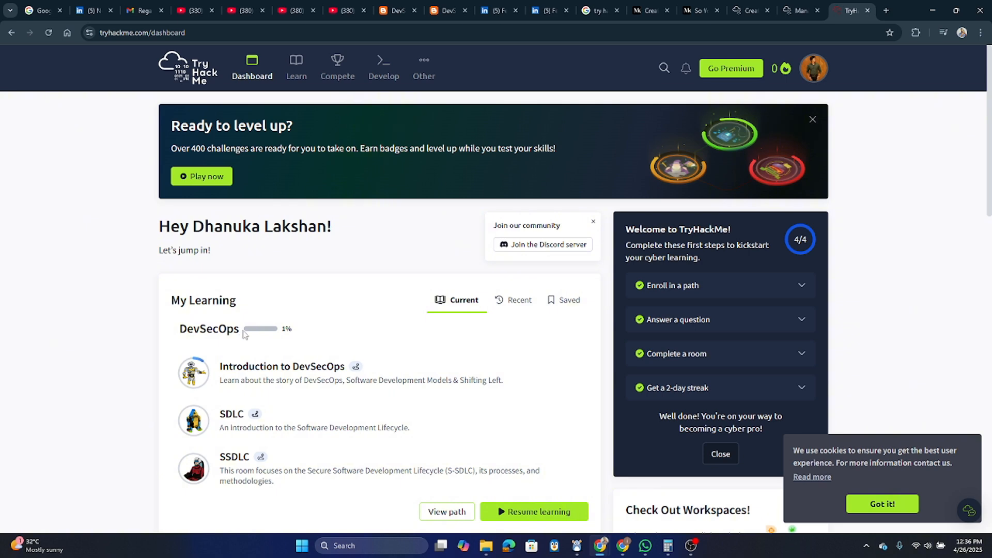
# - Open the Introduction to DevSecOps room from My Learning on the dashboard
pyautogui.scroll(-2, 412, 287)
pyautogui.scroll(-2, 412, 287)
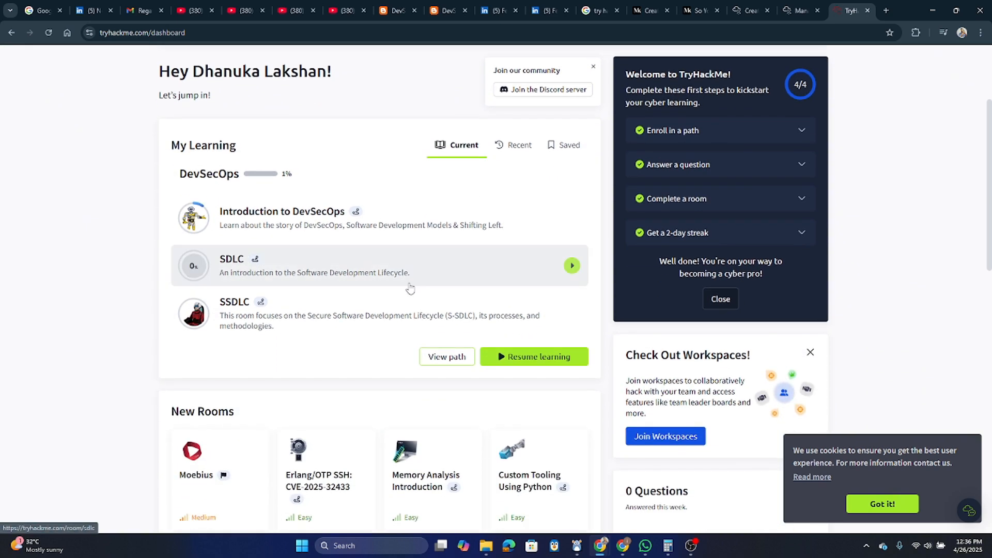
pyautogui.scroll(1, 238, 165)
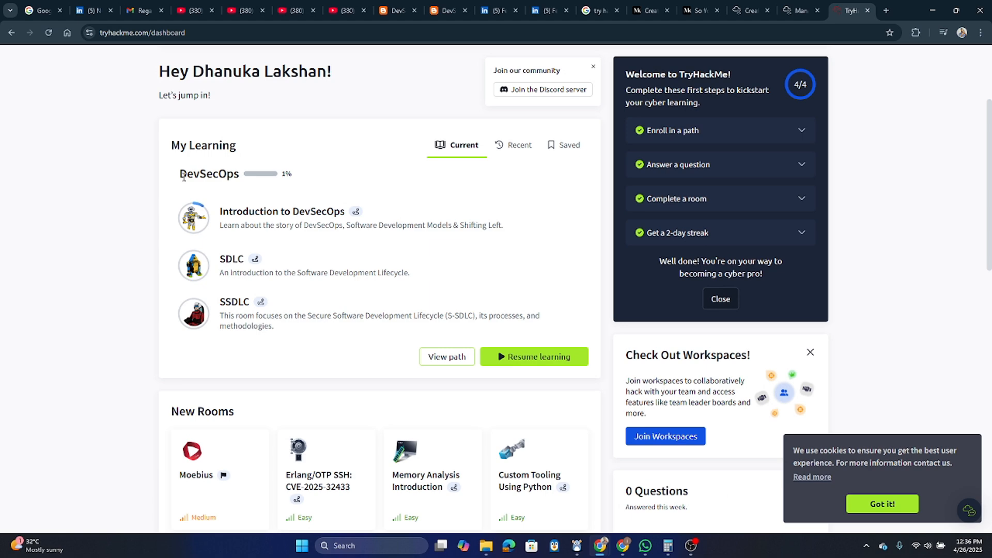
pyautogui.click(289, 220)
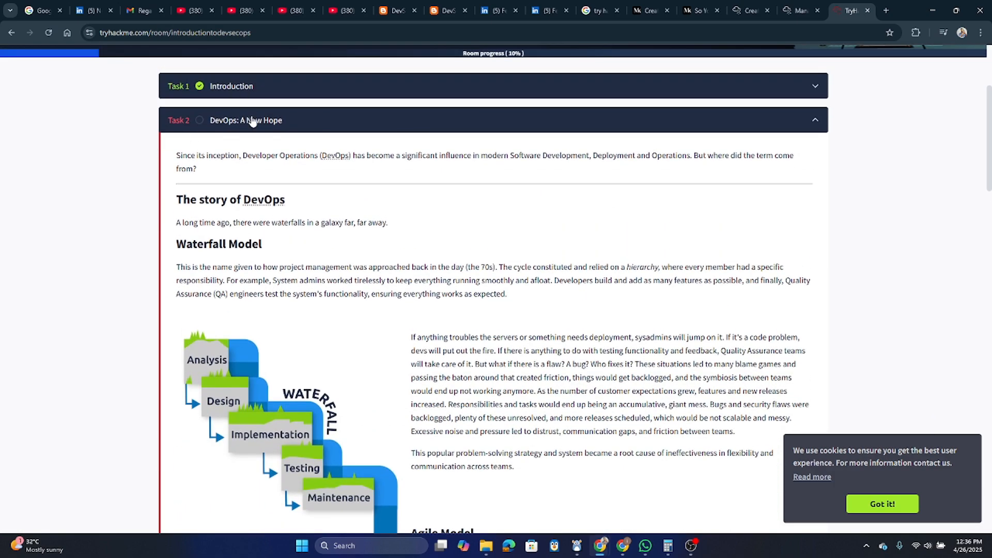
# - Collapse Task 2 'DevOps: A New Hope' and review the seven room tasks
pyautogui.click(255, 122)
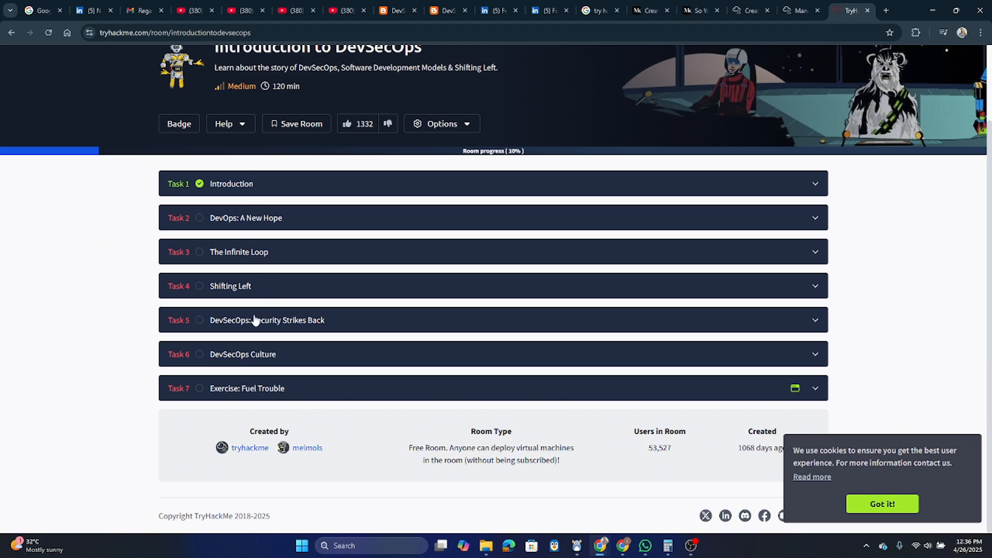
pyautogui.scroll(2, 209, 393)
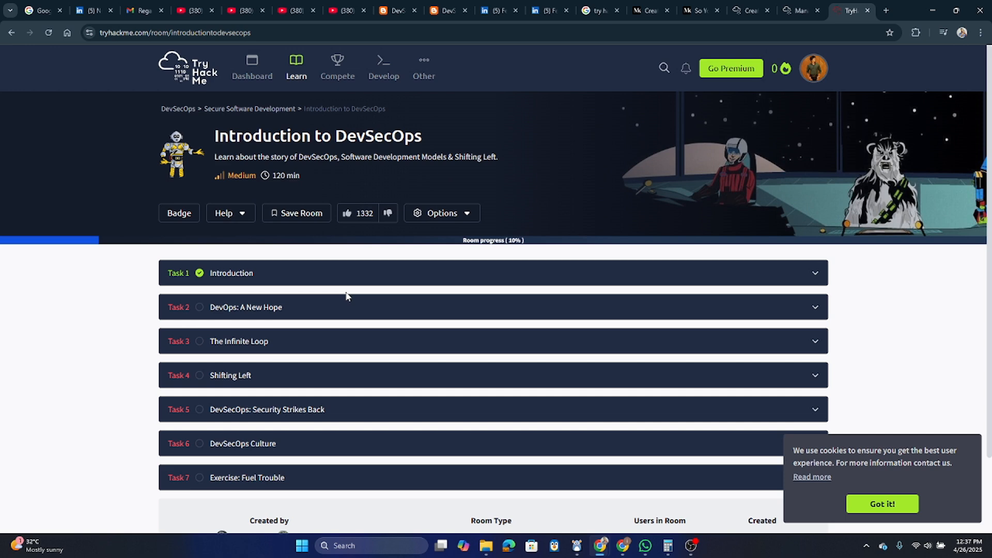
pyautogui.scroll(-2, 343, 333)
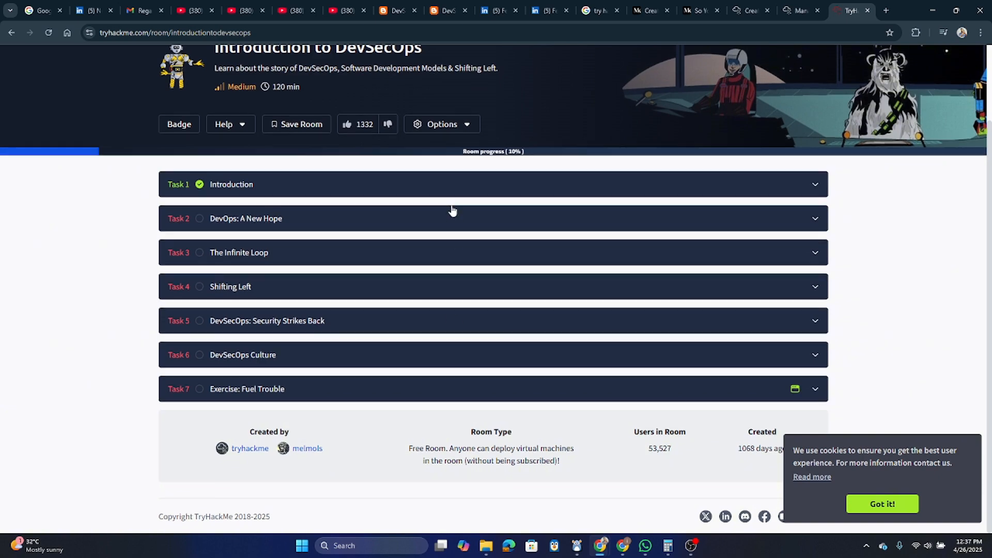
# - Switch from the TryHackMe room to the VMware Workstation Pro home screen
pyautogui.scroll(1, 451, 211)
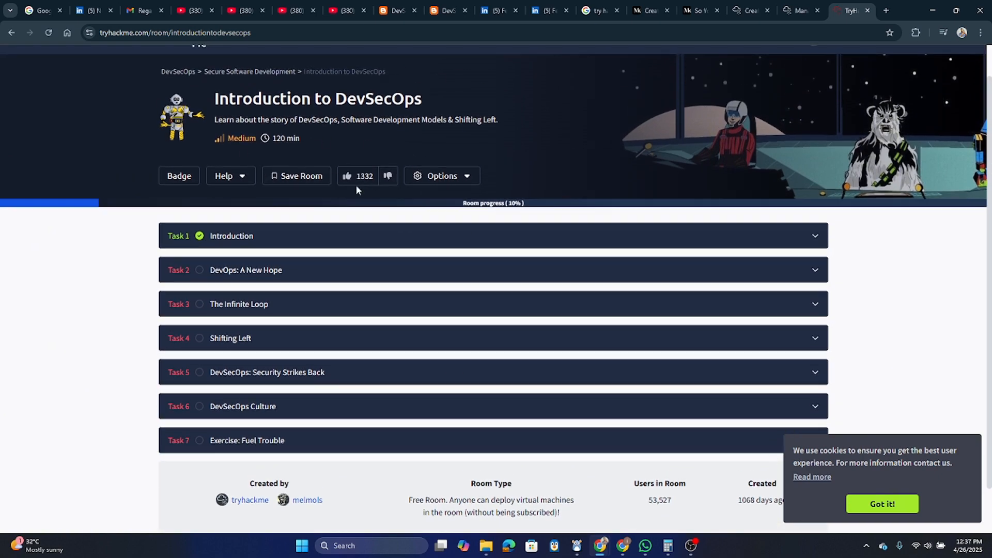
pyautogui.scroll(1, 356, 187)
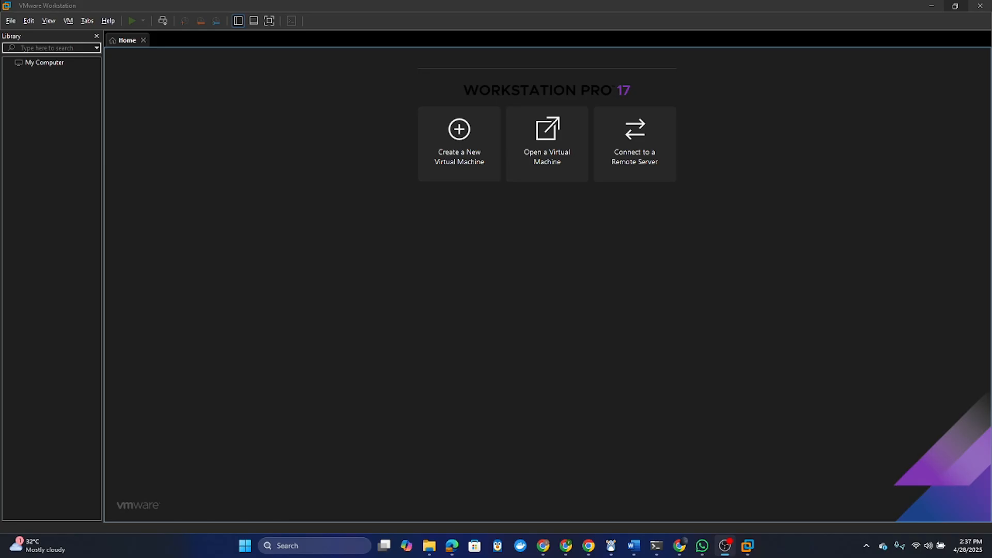
pyautogui.hotkey('alt', 'Tab')
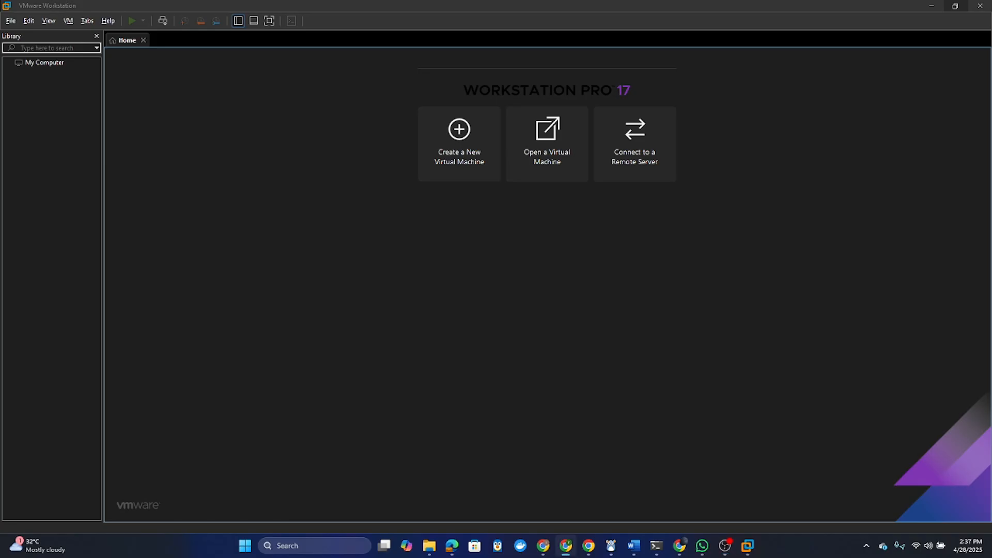
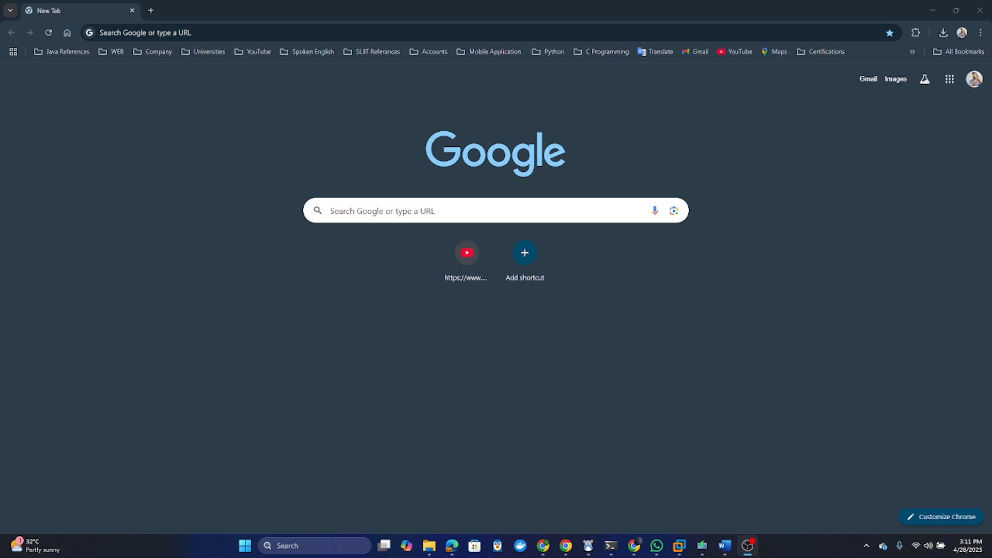
# - Search Google for 'smb protocol' from the address bar suggestion
pyautogui.click(197, 37)
pyautogui.write('SMB')
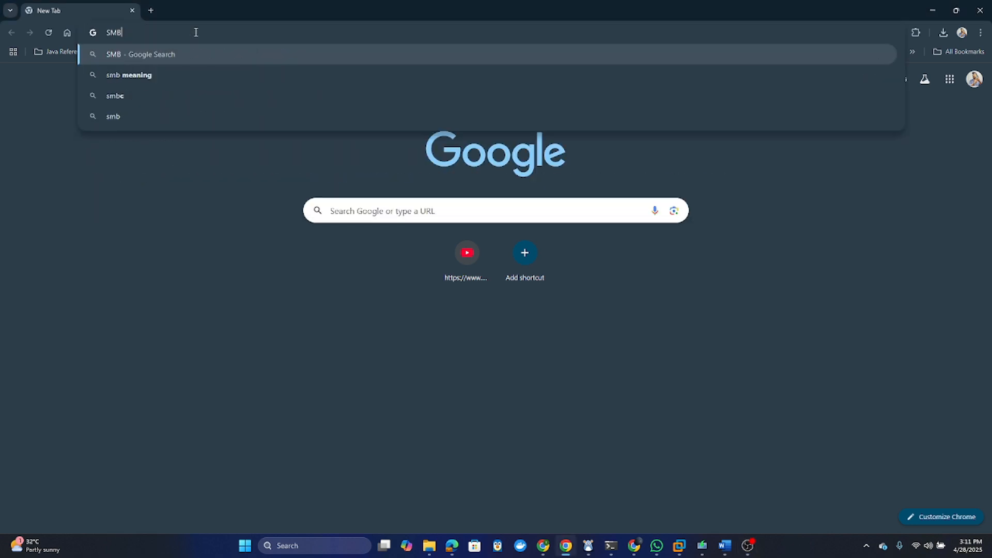
pyautogui.write(' proto')
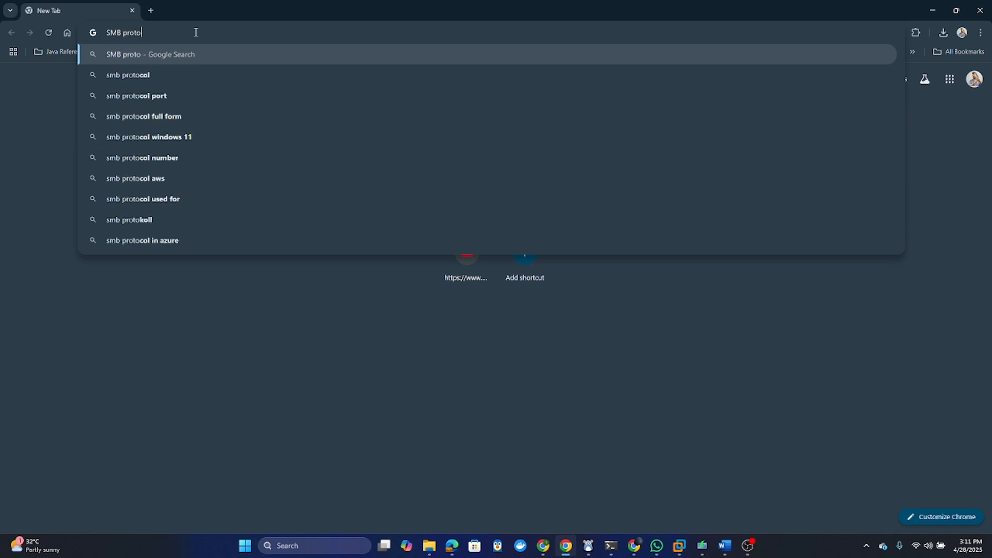
pyautogui.write('co')
pyautogui.press('Down')
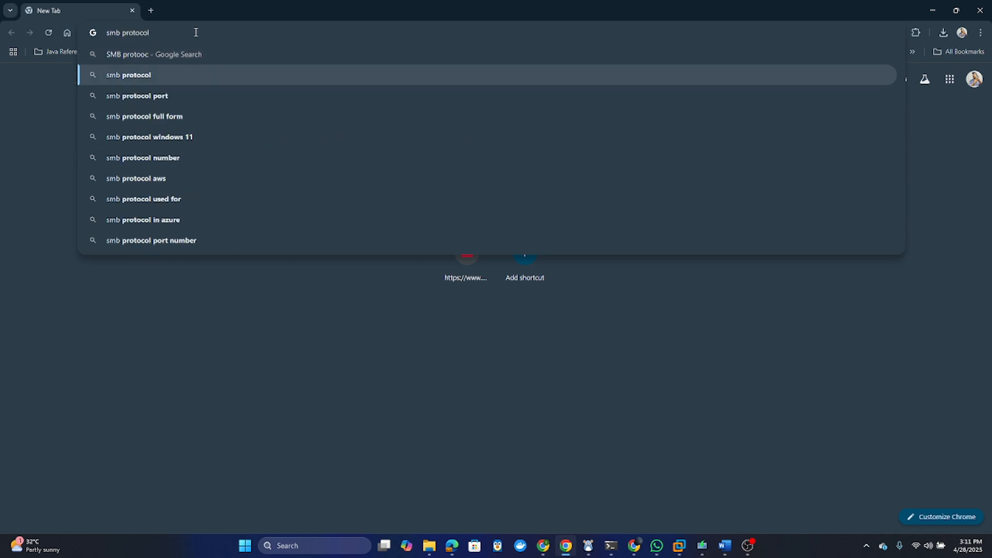
pyautogui.press('Return')
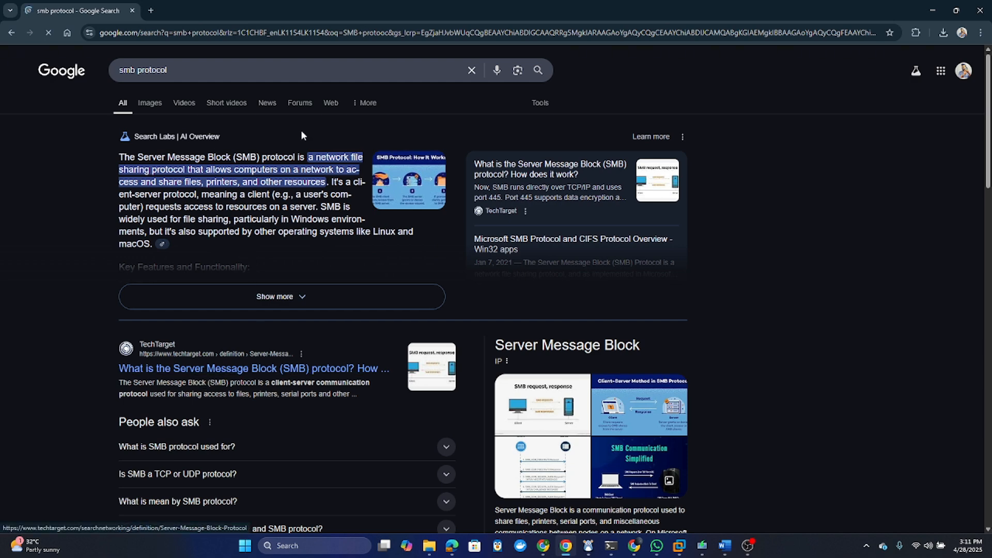
# - Run a Google search for 'smbclient' in a new tab
pyautogui.click(152, 10)
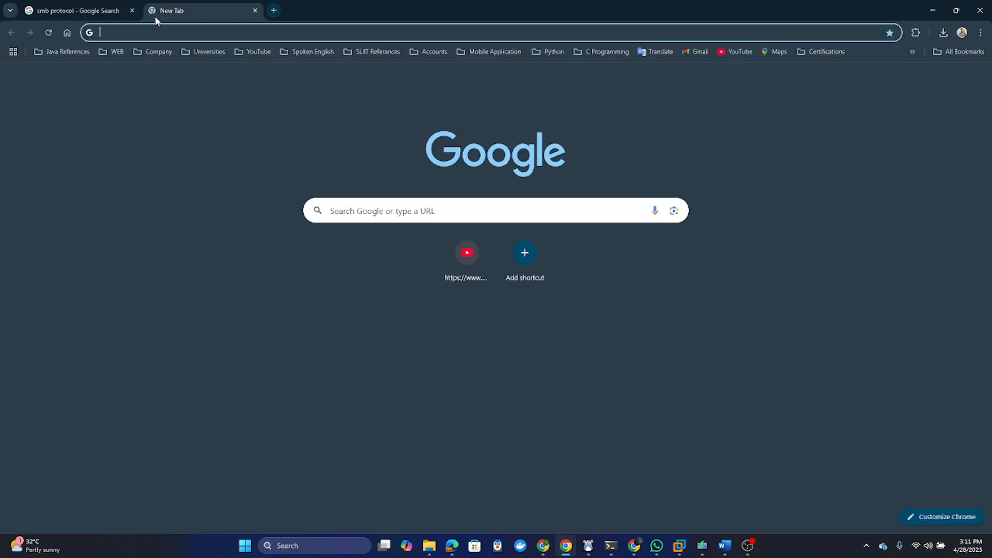
pyautogui.write('sm')
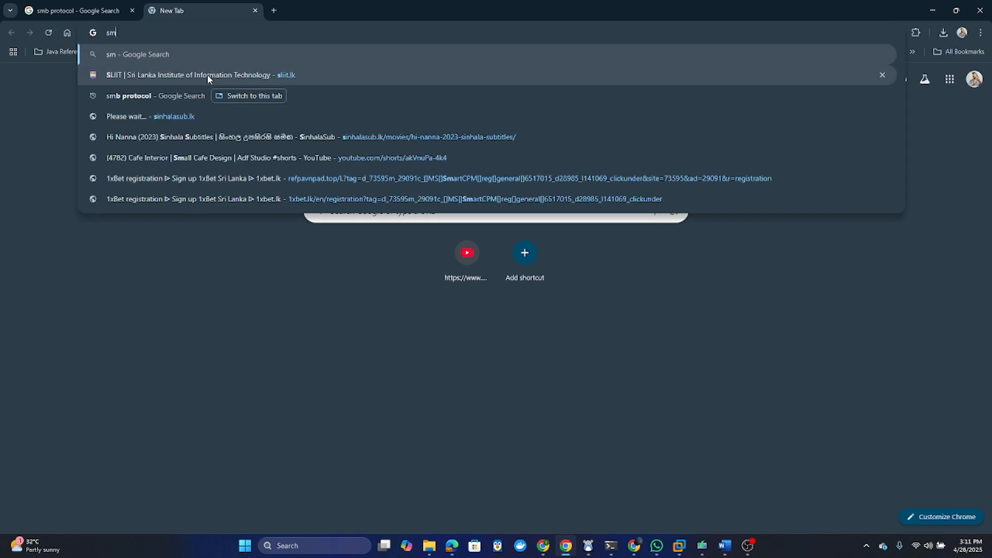
pyautogui.press('BackSpace')
pyautogui.write('bmcli')
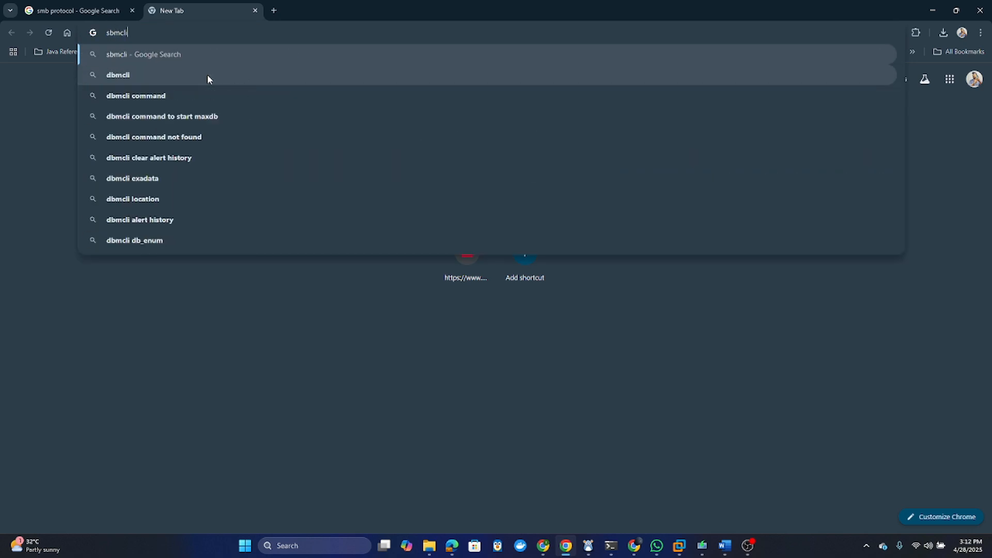
pyautogui.write('ent')
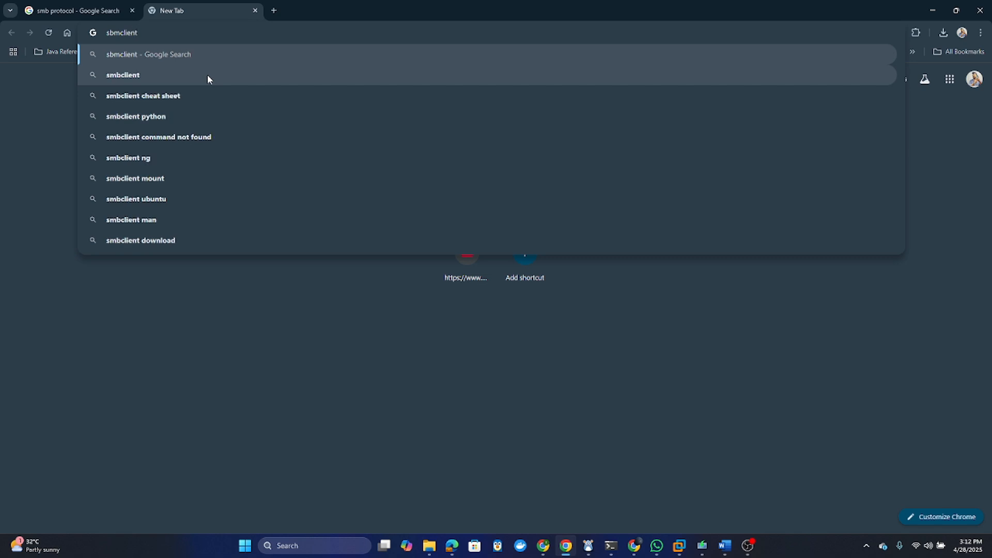
pyautogui.press('Down')
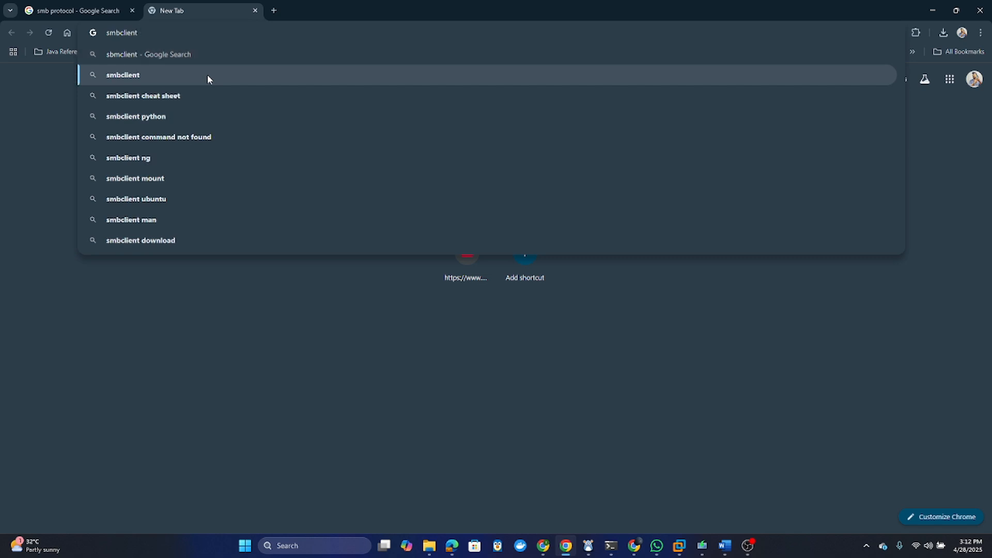
pyautogui.press('Return')
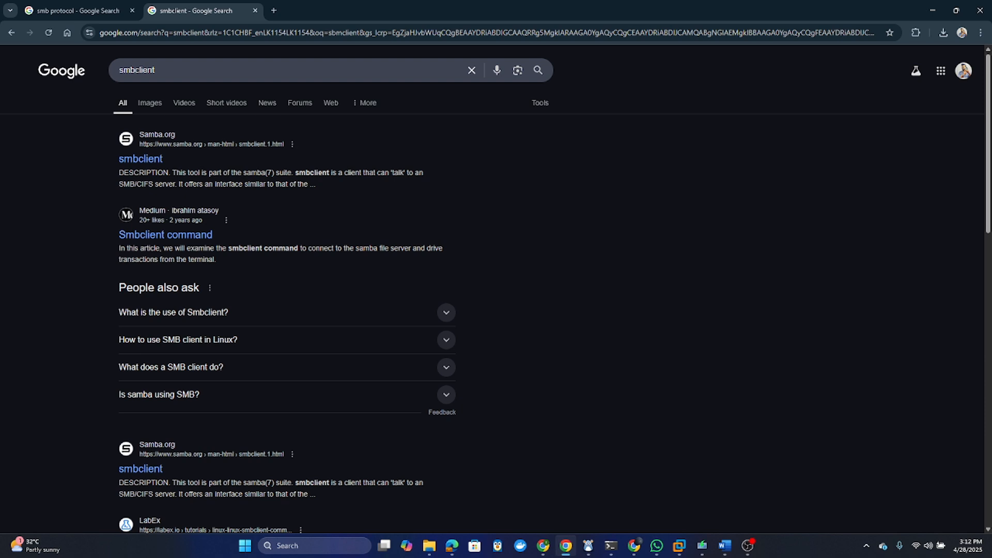
# - Run a Google search for 'crackmapexec' in another new tab
pyautogui.click(274, 10)
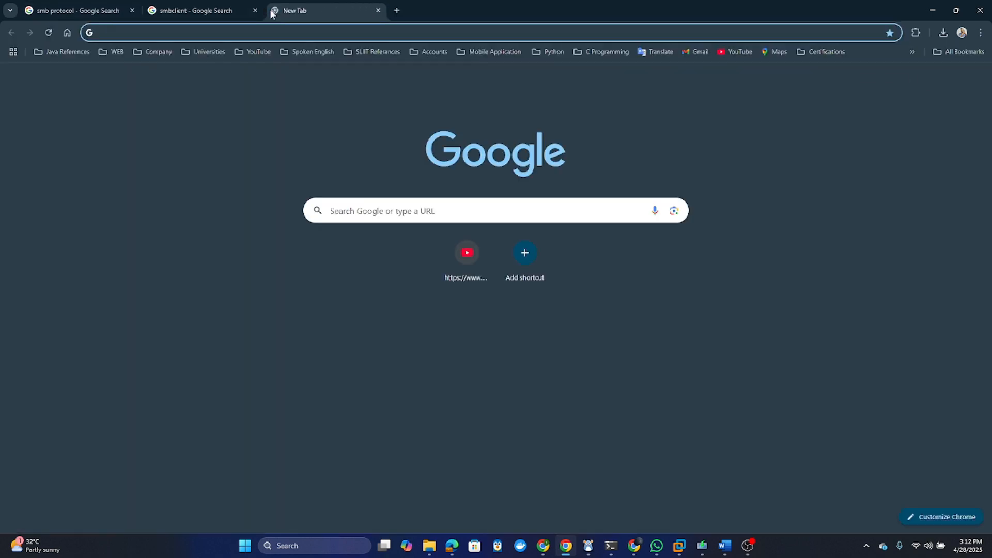
pyautogui.write('c')
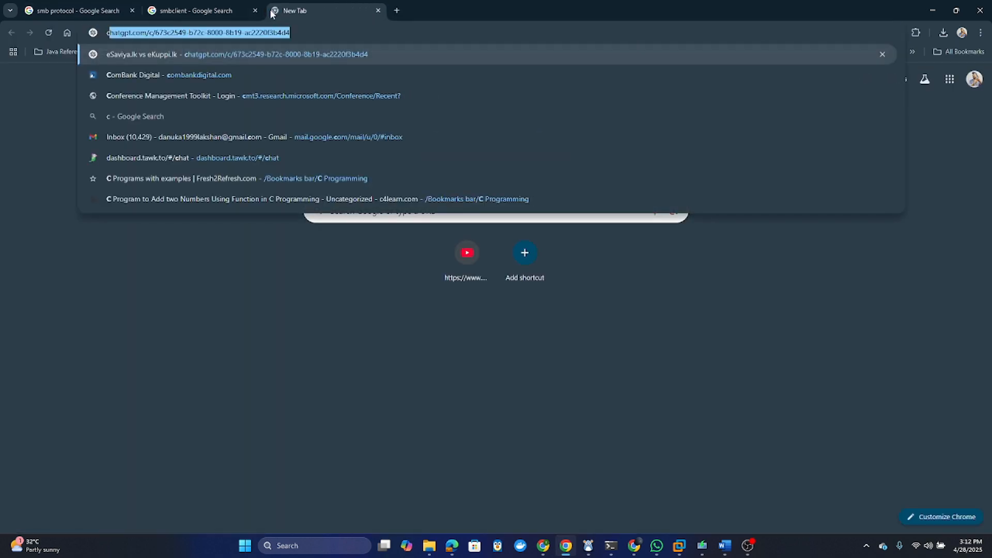
pyautogui.write('rack')
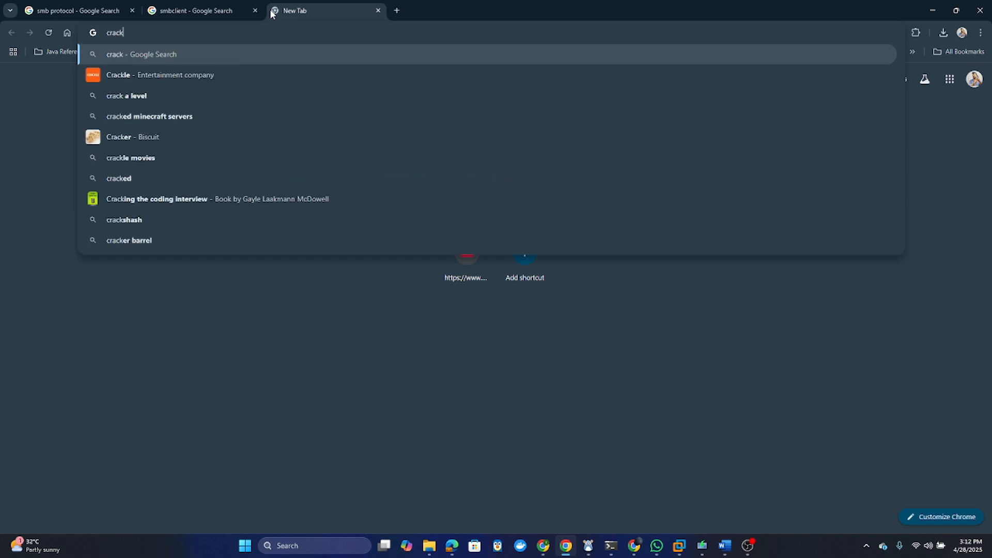
pyautogui.write('mape')
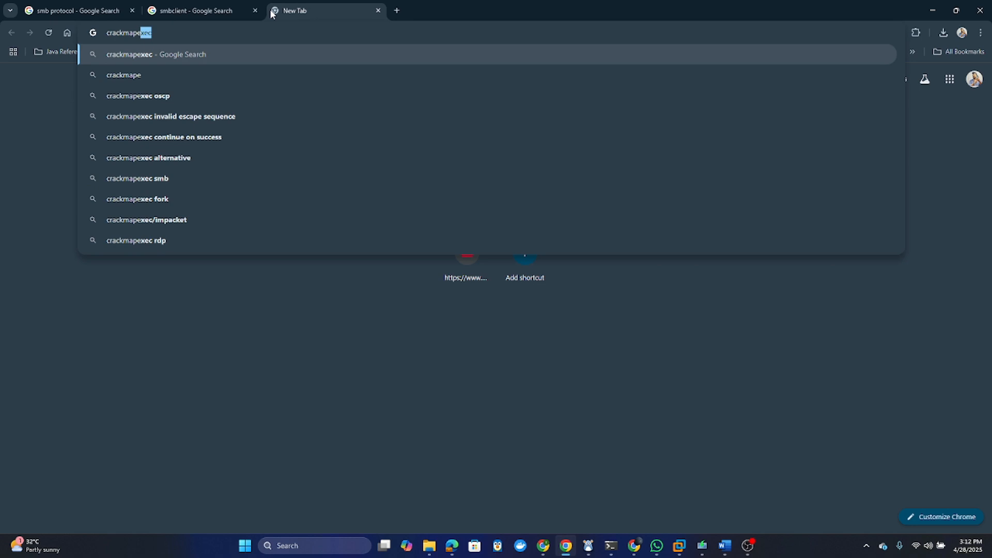
pyautogui.write('xec')
pyautogui.press('Return')
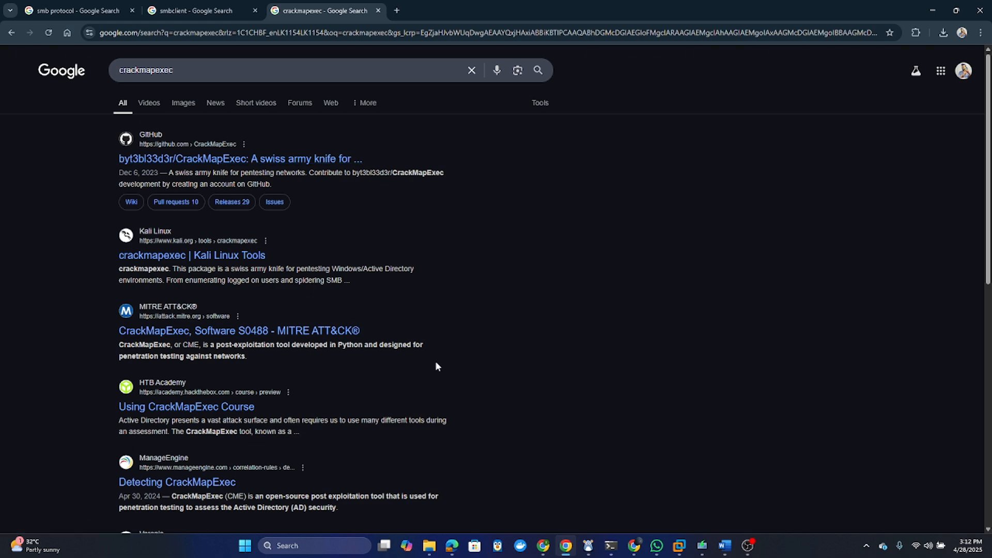
# - Search 'vmware workstation download' in a new tab and open TechSpot's VMware Workstation Pro 17.6.3 page
pyautogui.click(402, 10)
pyautogui.write('vmware')
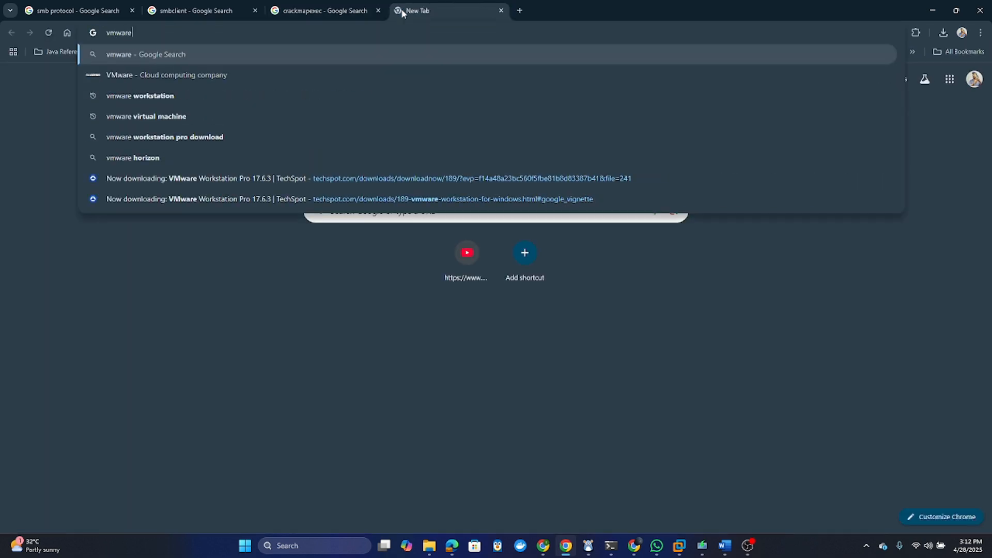
pyautogui.write(' wor')
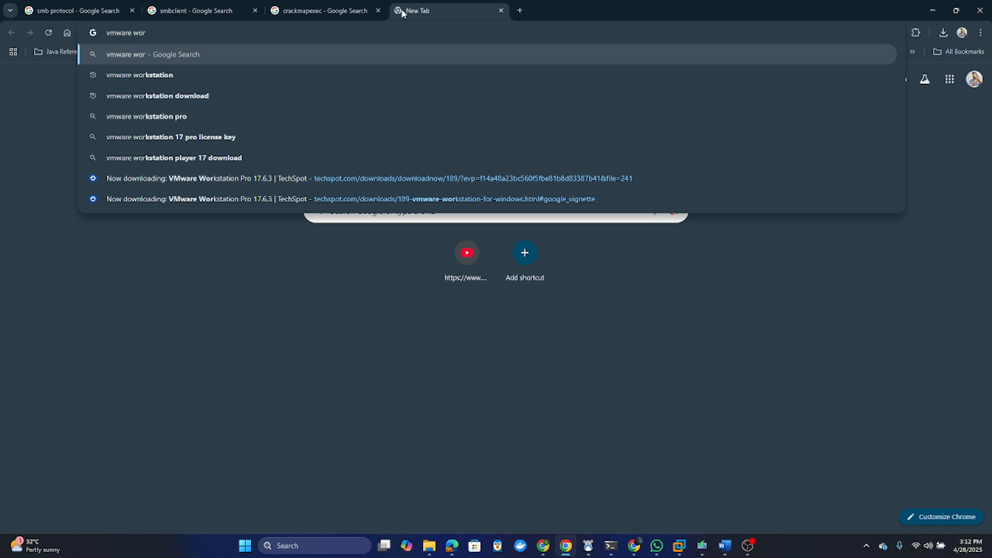
pyautogui.press('Down')
pyautogui.press('Down')
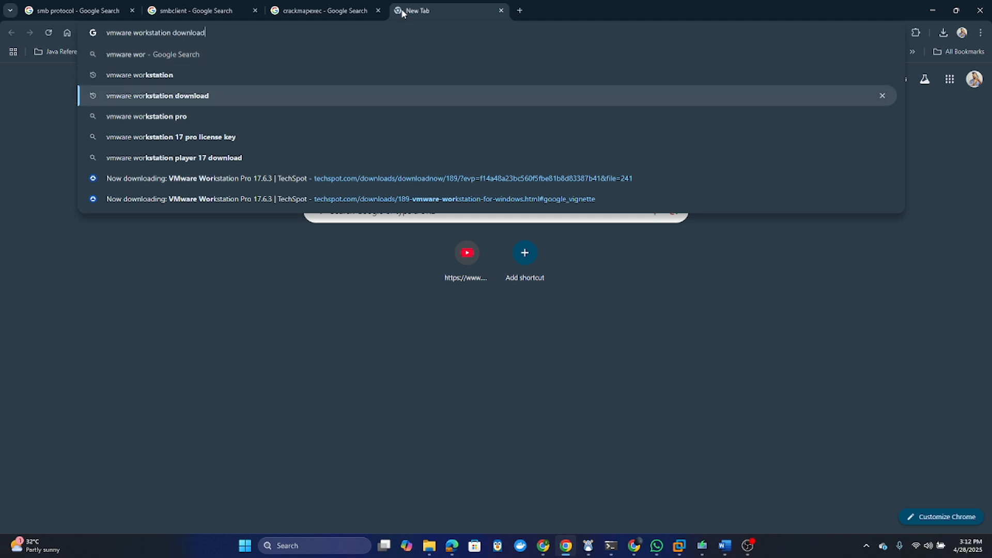
pyautogui.press('Return')
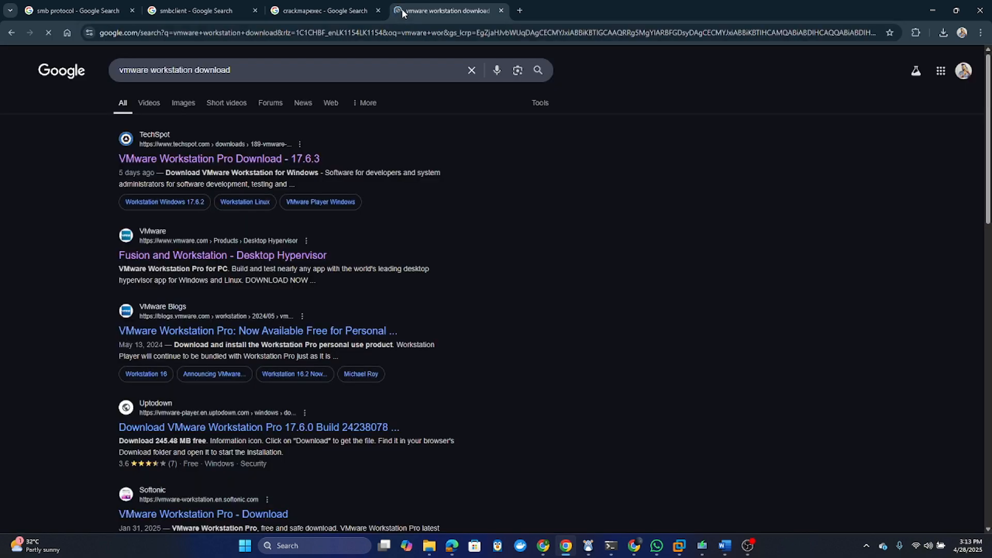
pyautogui.middleClick(237, 167)
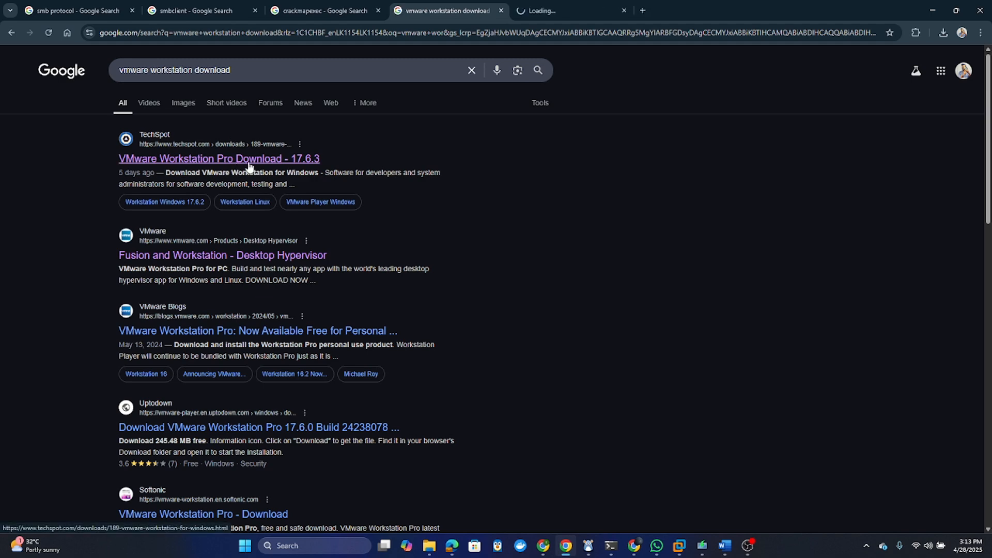
pyautogui.click(564, 12)
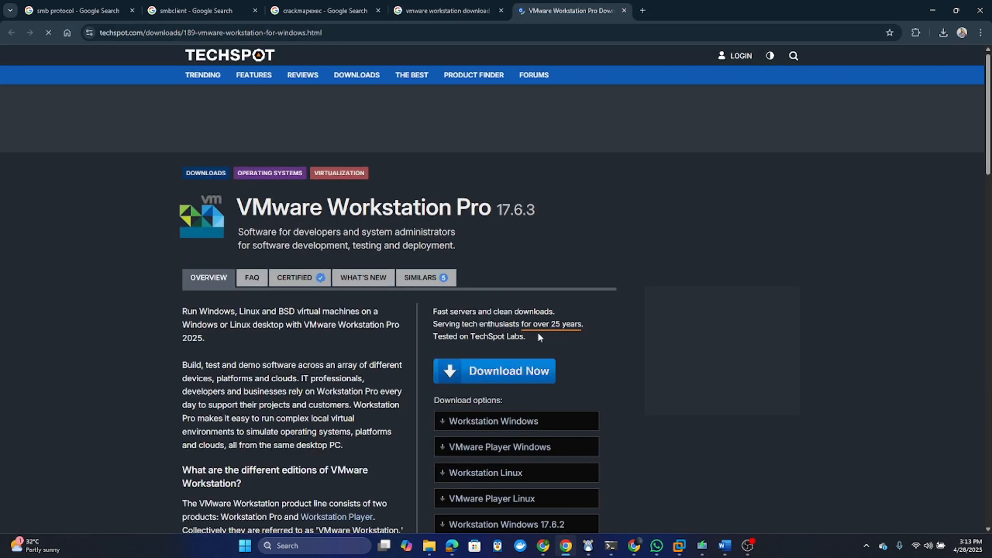
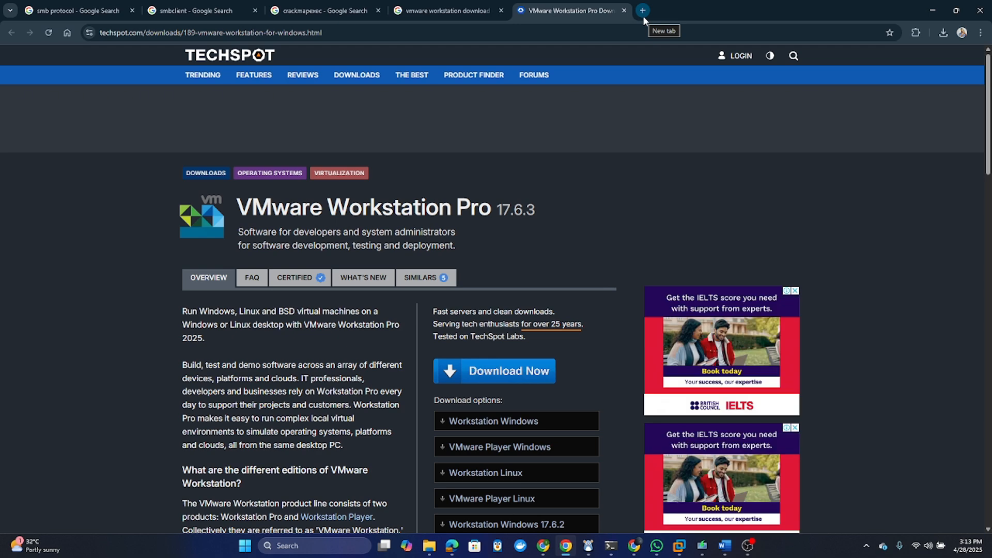
# - Search Google for 'windows 10 iso file download' in a new tab
pyautogui.click(643, 16)
pyautogui.write('windows ')
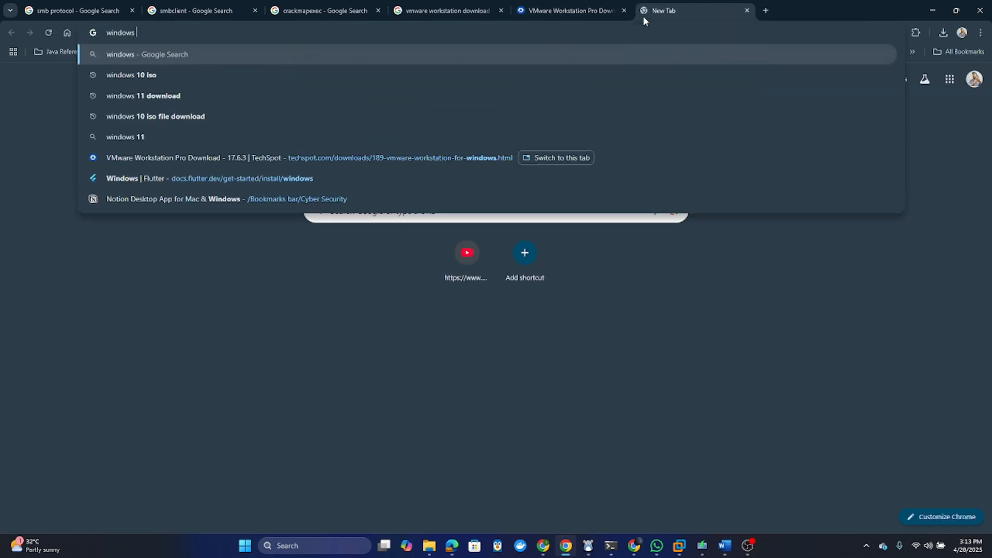
pyautogui.write('10 ISO')
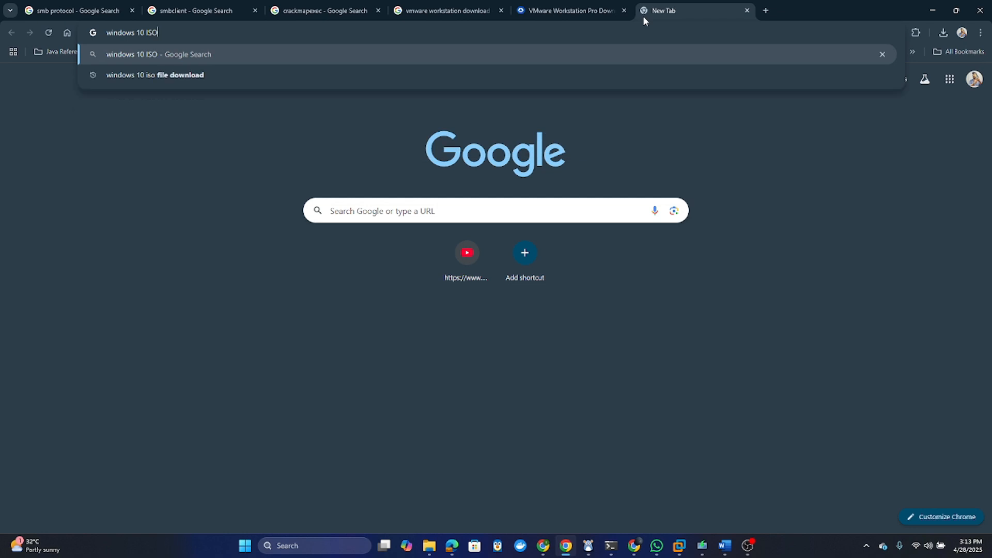
pyautogui.press('Down')
pyautogui.press('Return')
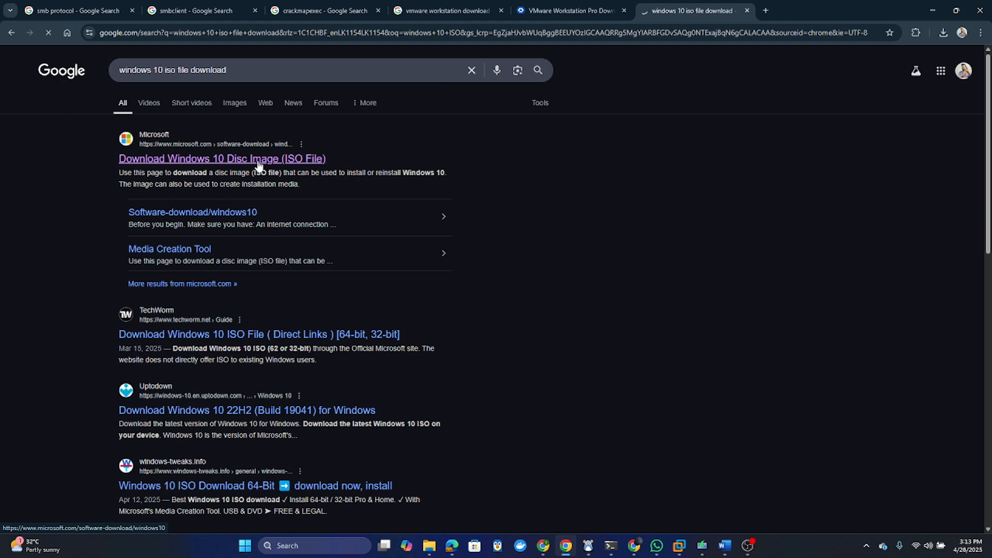
# - Open Microsoft's Download Windows 10 page and start the media creation tool download
pyautogui.click(241, 163)
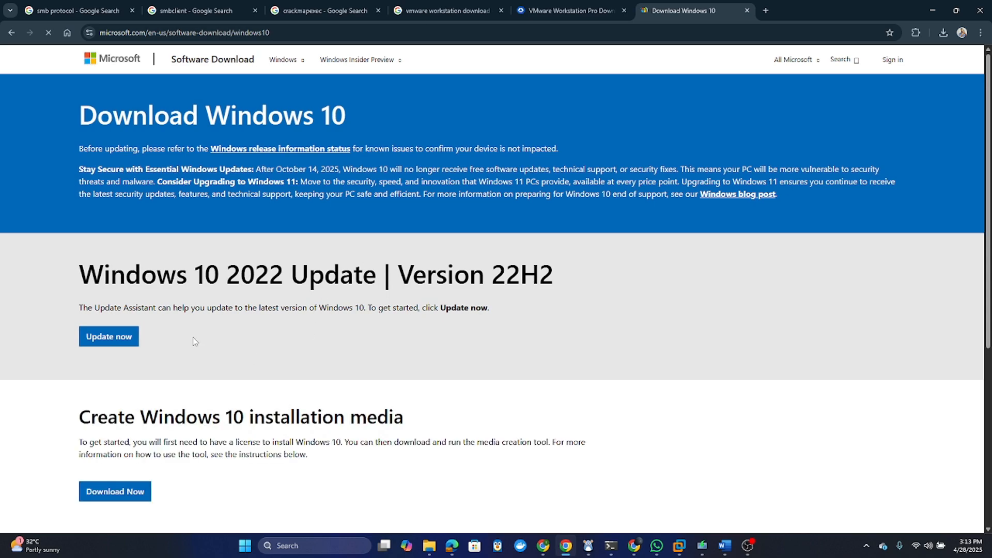
pyautogui.scroll(-2, 195, 342)
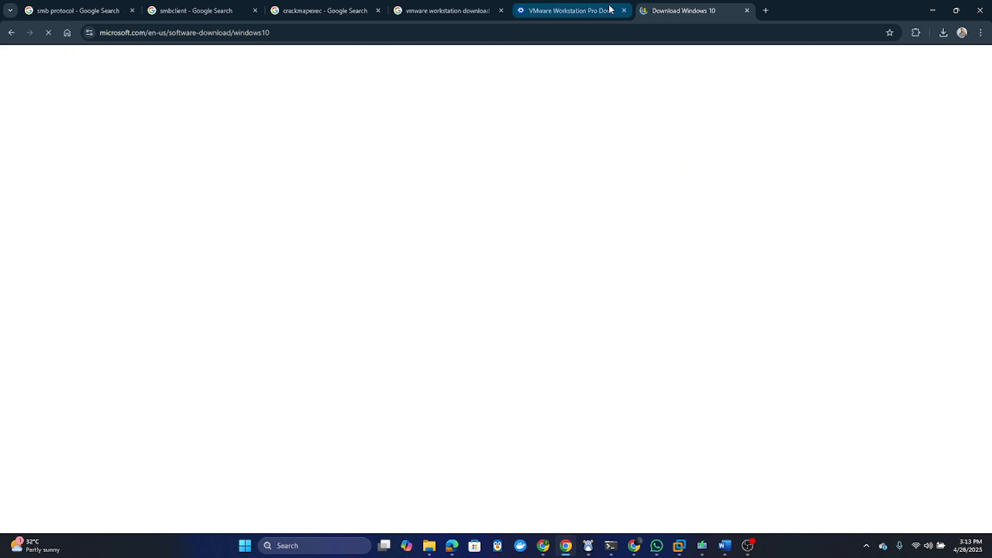
pyautogui.scroll(-3, 251, 283)
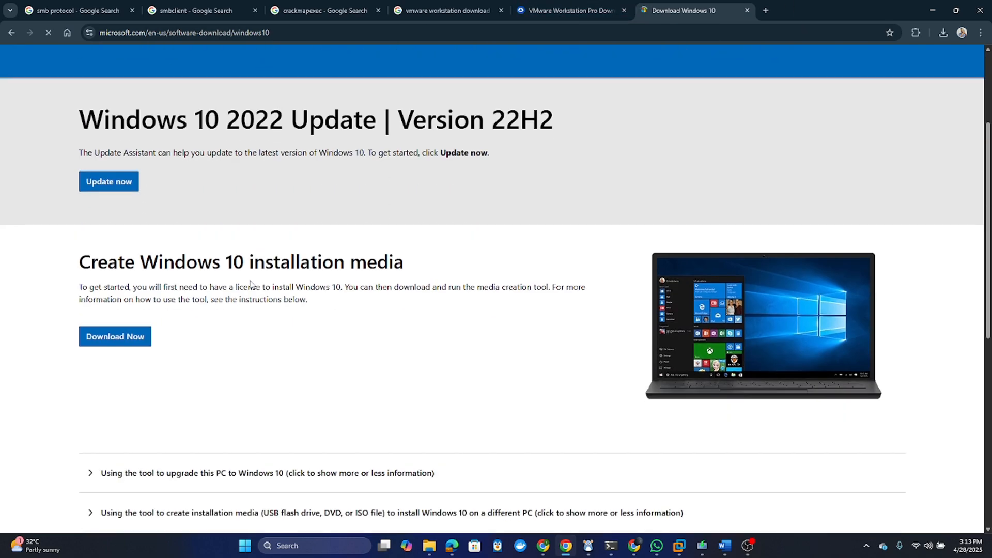
pyautogui.click(102, 345)
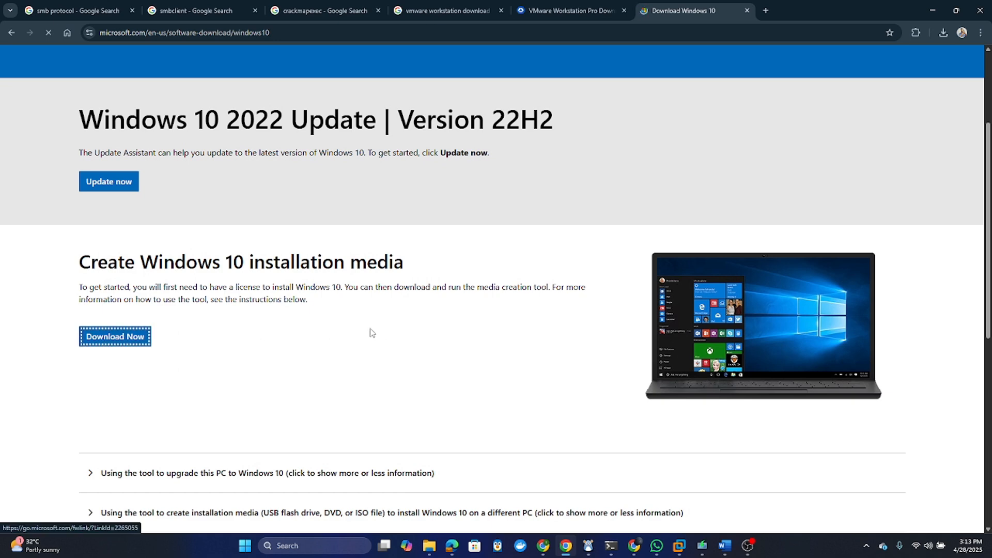
# - Dismiss the full-page ad on the TechSpot VMware tab, then return to the Windows 10 page
pyautogui.click(551, 10)
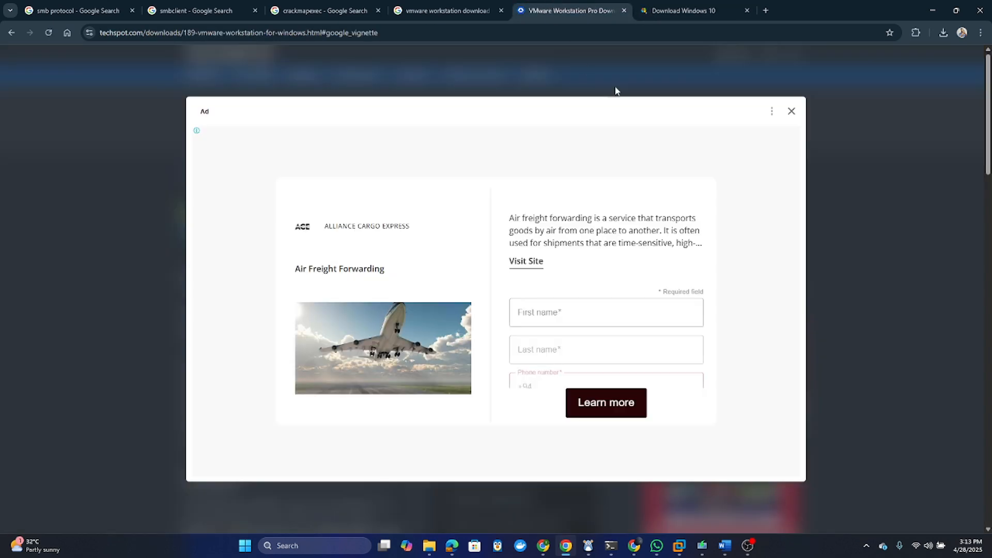
pyautogui.click(791, 111)
pyautogui.click(672, 10)
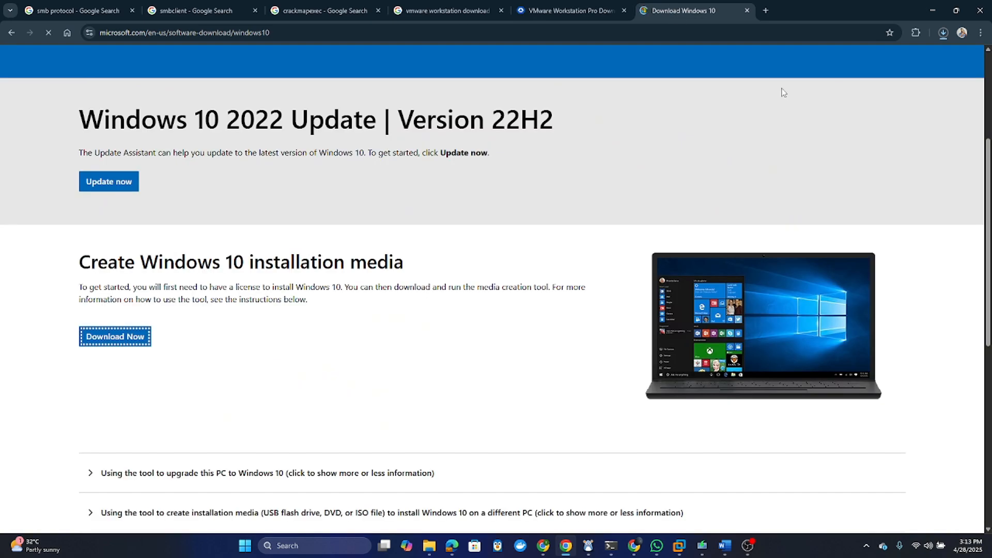
# - Check that MediaCreationTool_22H2 (18.6 MB) shows Done in download history and open it
pyautogui.click(944, 34)
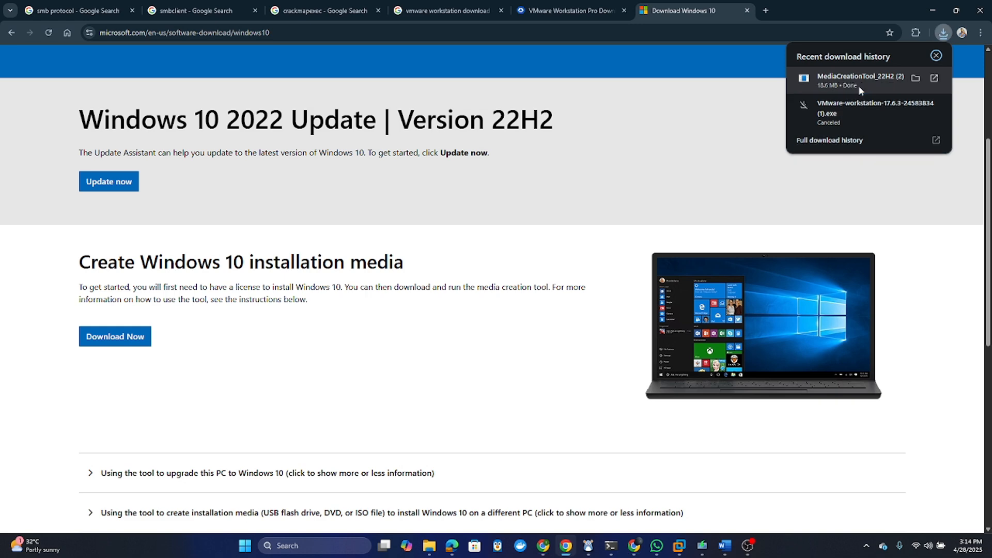
pyautogui.click(859, 90)
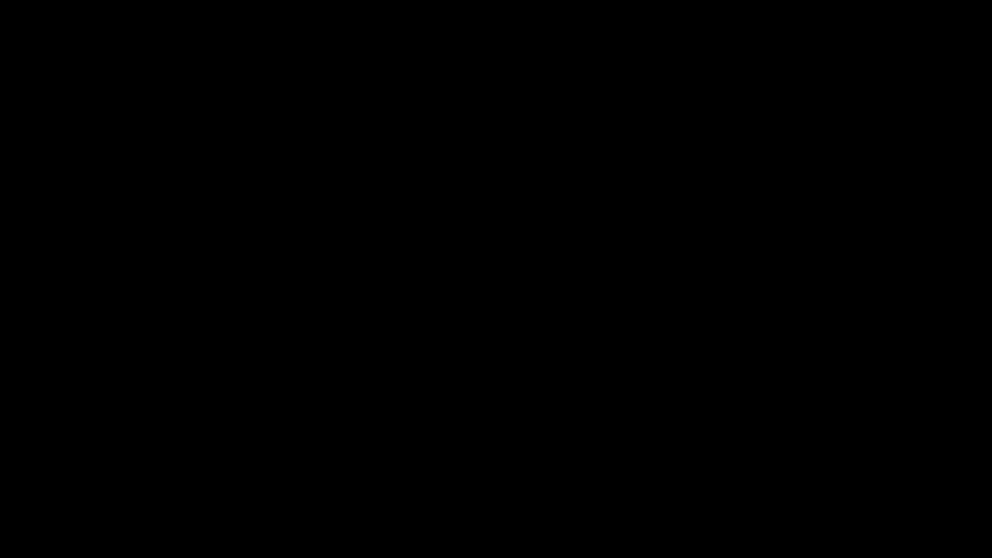
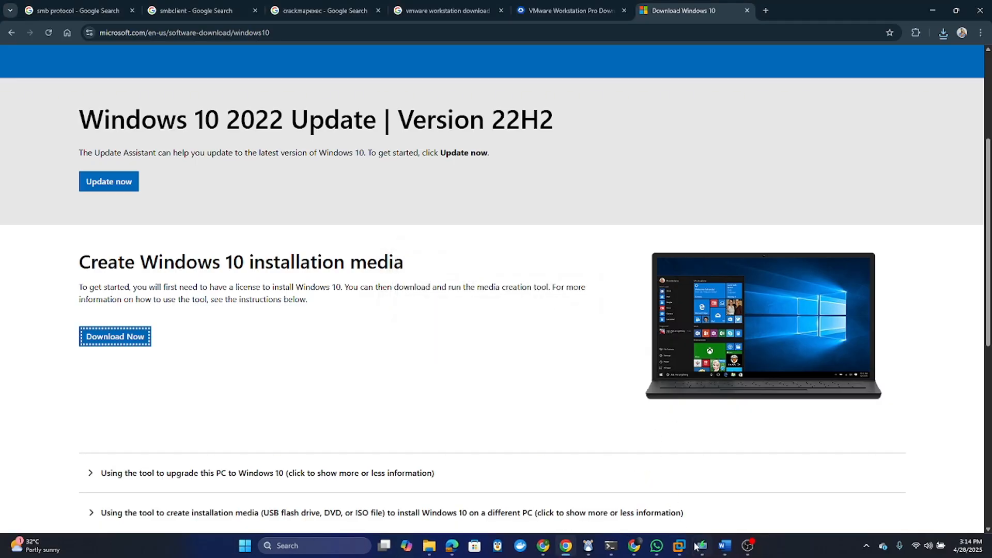
# - Restore the Windows 10 Setup window and reposition it to show the 64% download progress
pyautogui.click(700, 550)
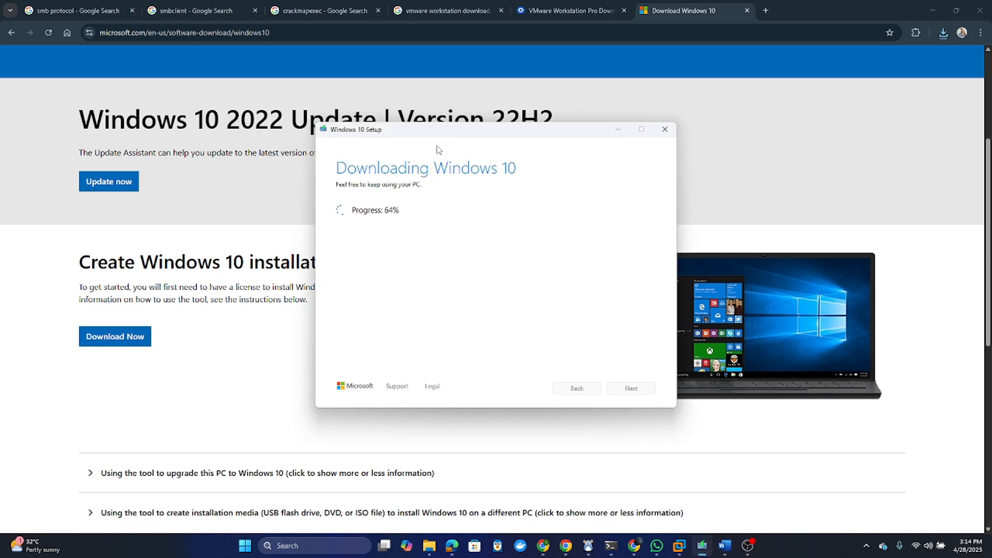
pyautogui.moveTo(437, 138); pyautogui.dragTo(401, 140)
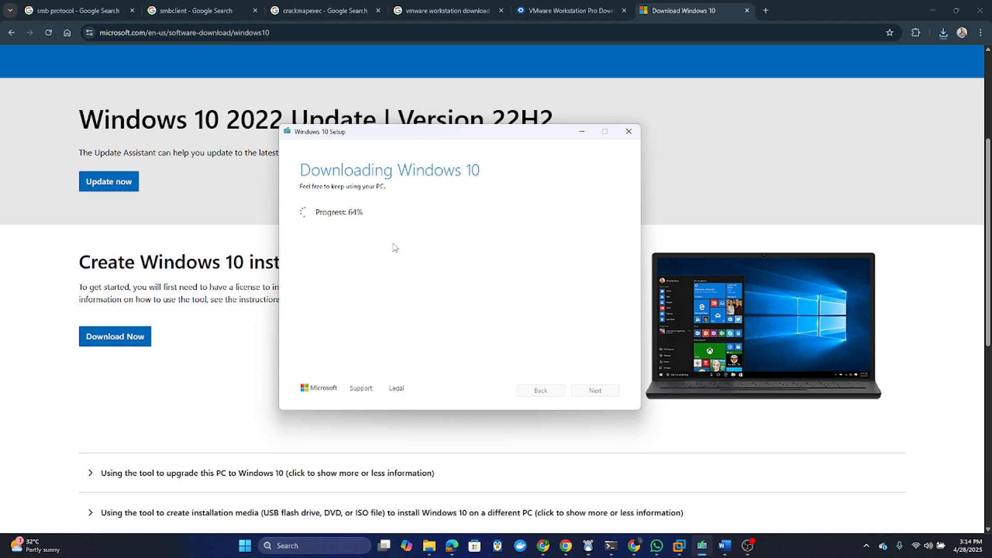
pyautogui.moveTo(410, 132); pyautogui.dragTo(512, 151)
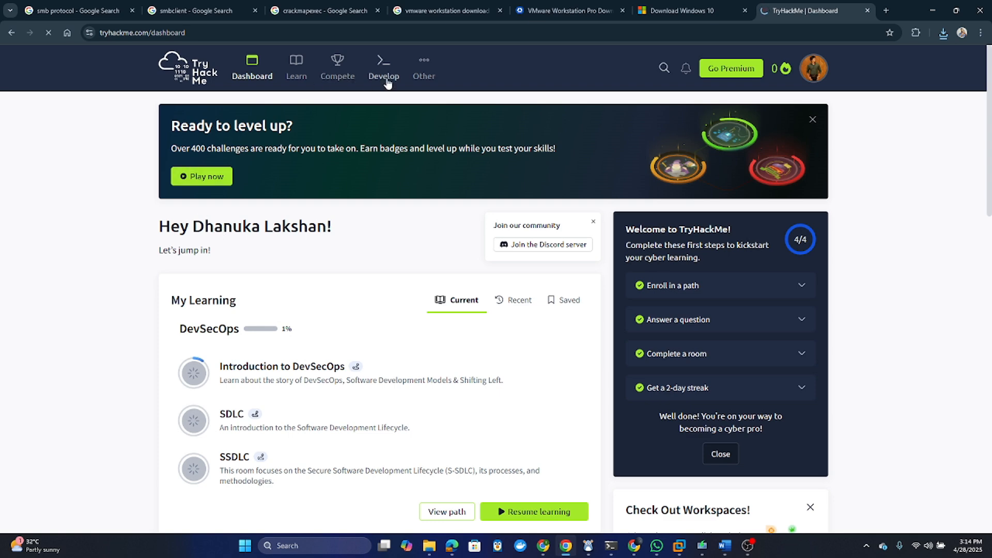
# - Open TryHackMe's Develop > Manage Rooms page and scroll through its four rooms
pyautogui.click(378, 74)
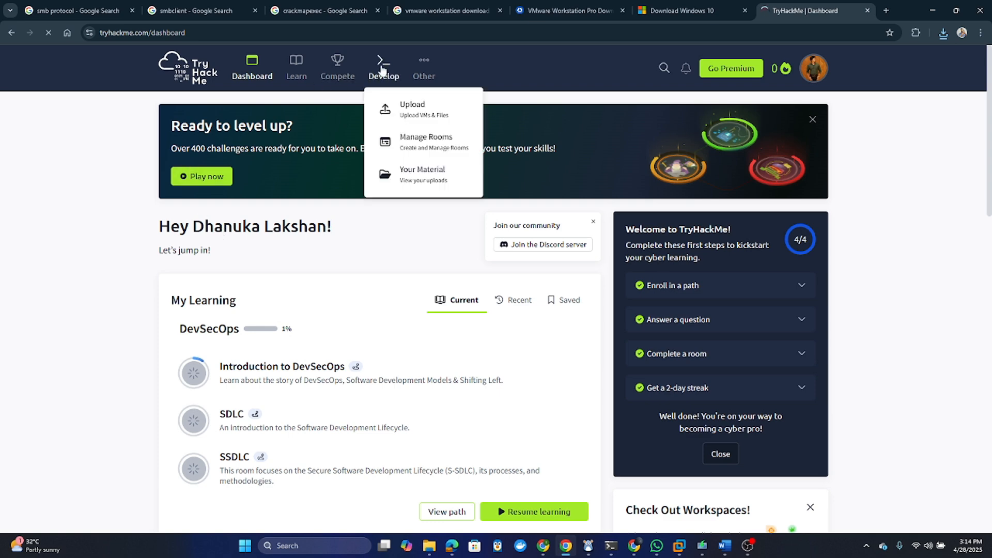
pyautogui.click(419, 142)
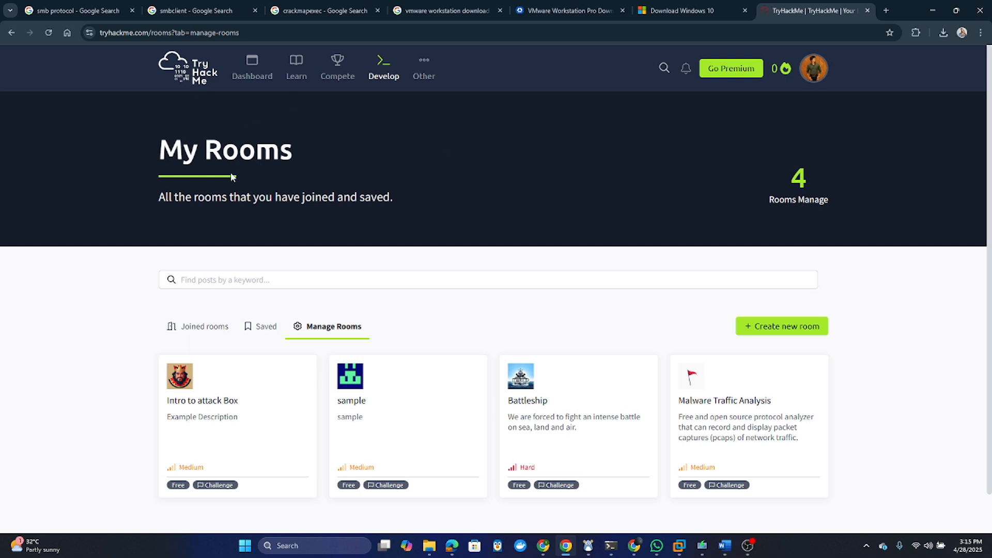
pyautogui.scroll(-1, 252, 185)
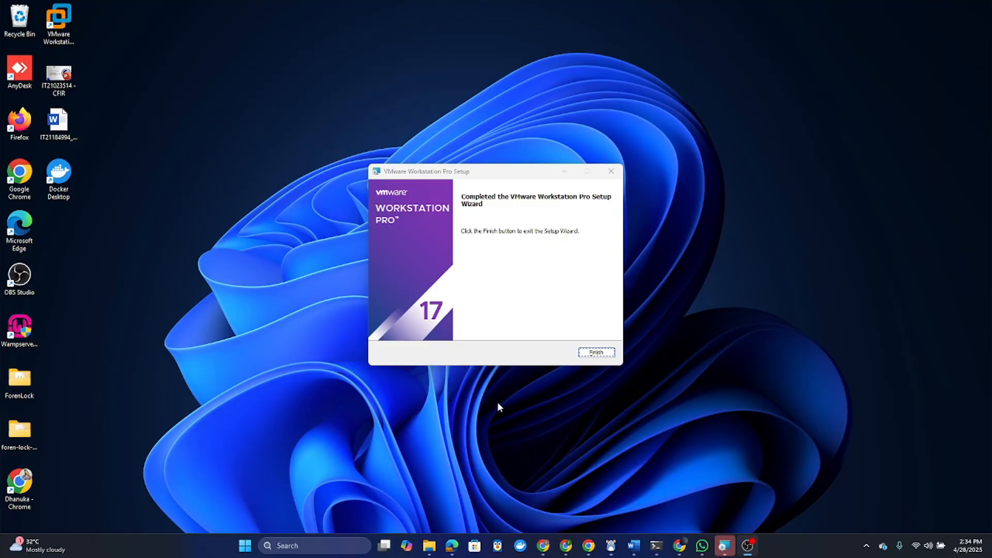
# - Finish the VMware Workstation Pro 17 installation and launch it from the desktop icon
pyautogui.click(587, 355)
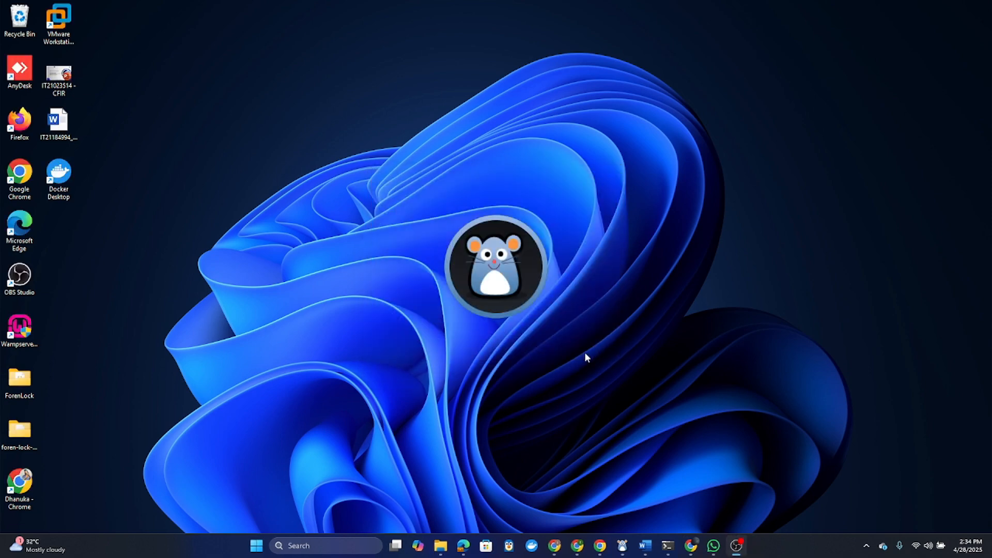
pyautogui.doubleClick(62, 21)
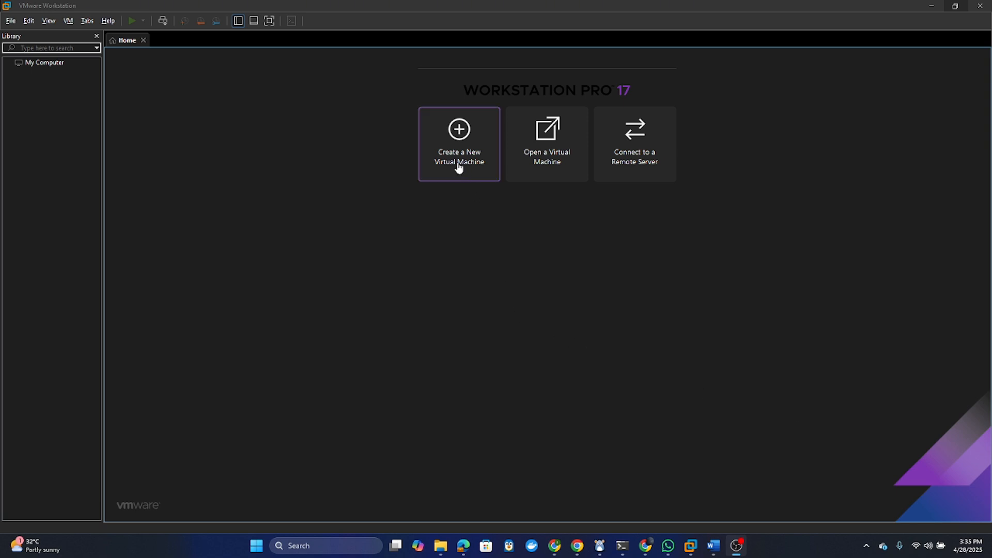
# - Start a custom new virtual machine and accept the default hardware compatibility
pyautogui.click(460, 130)
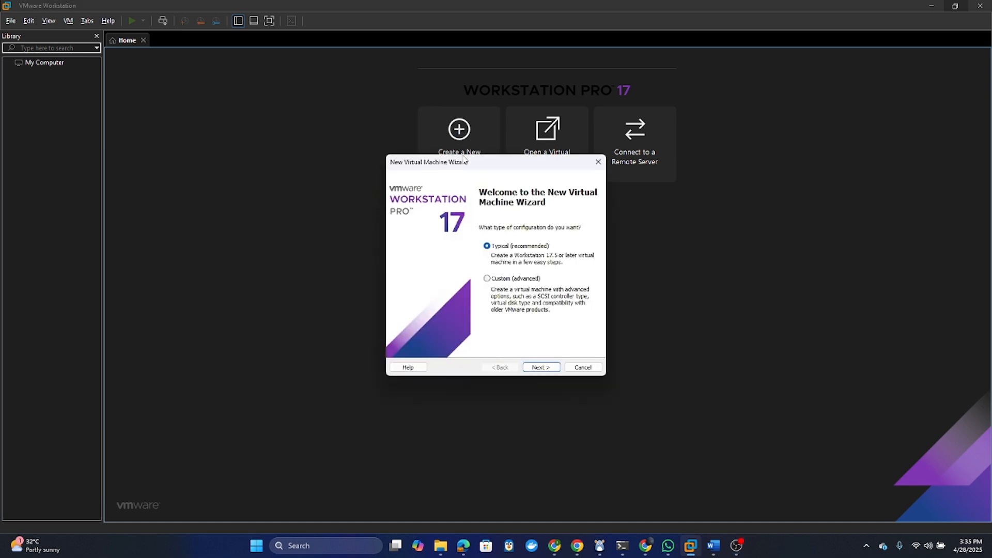
pyautogui.click(513, 279)
pyautogui.click(541, 368)
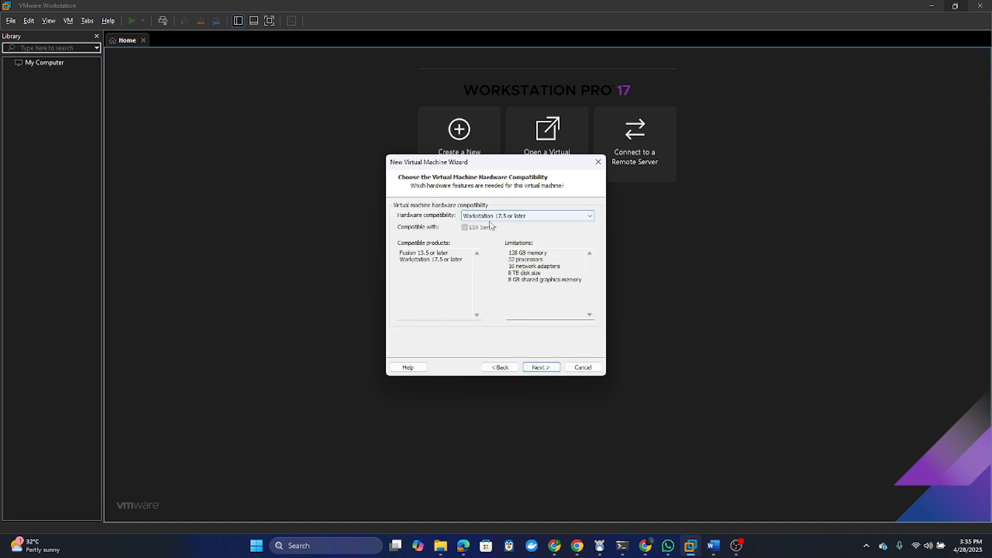
pyautogui.click(540, 368)
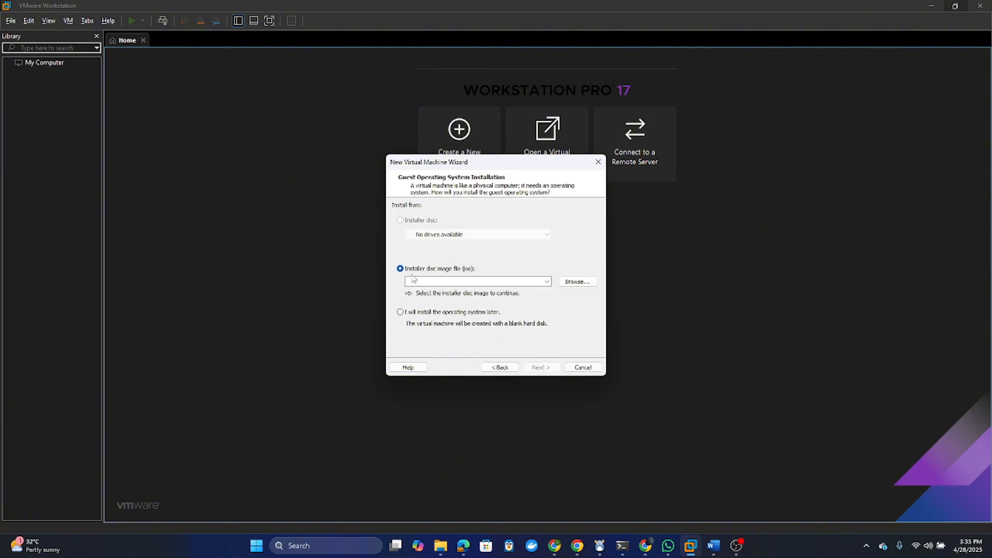
# - Attach the downloaded Windows ISO as the installer disc, detected as Windows 10 x64
pyautogui.click(579, 281)
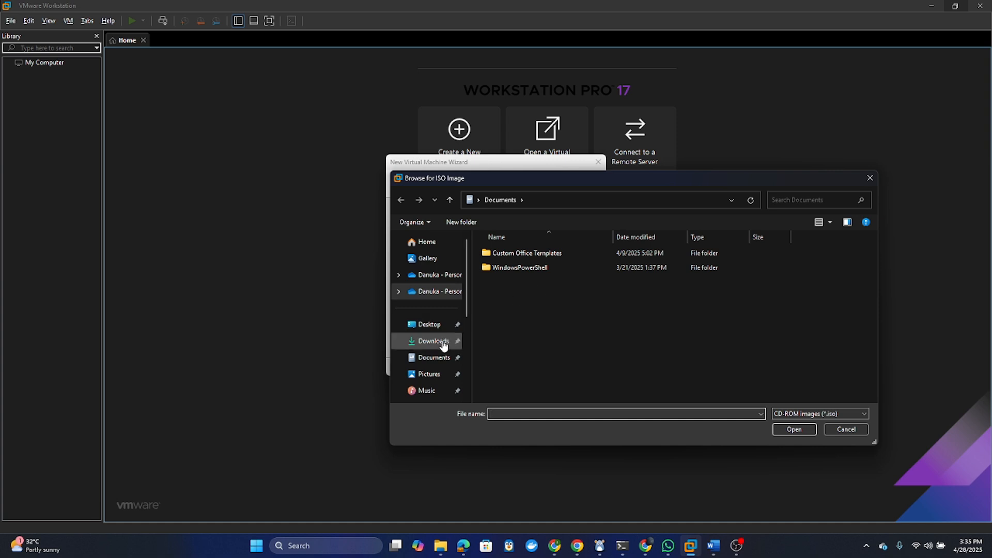
pyautogui.press('Escape')
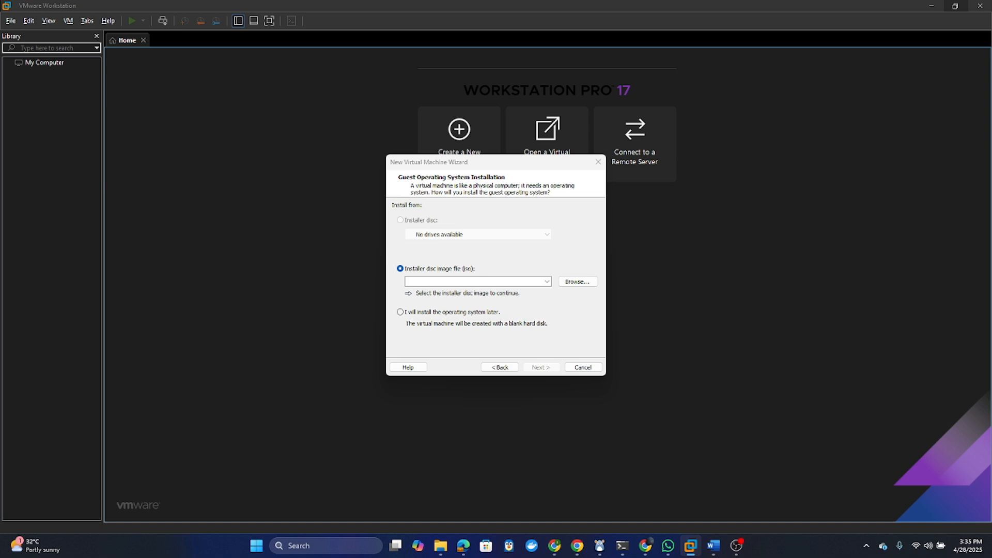
pyautogui.press('Return')
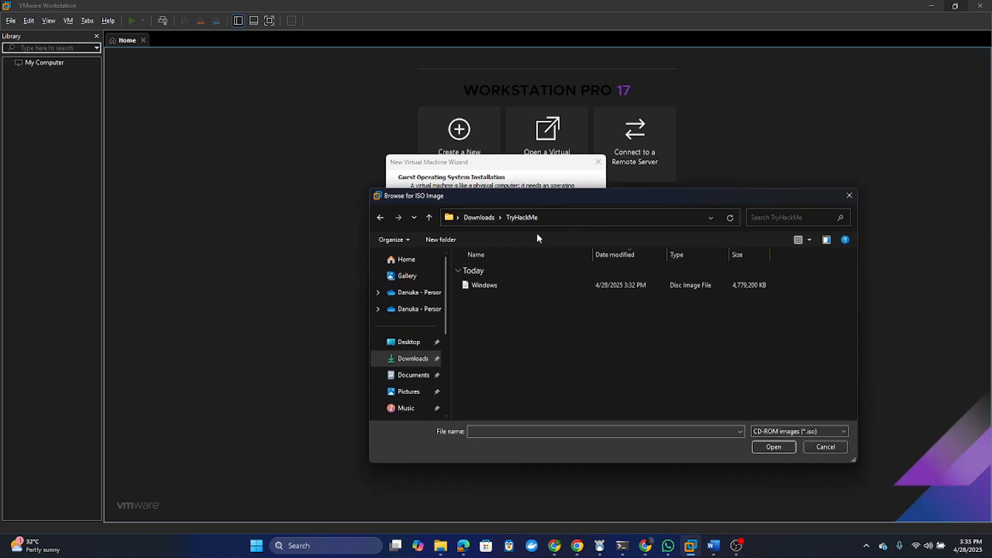
pyautogui.click(502, 283)
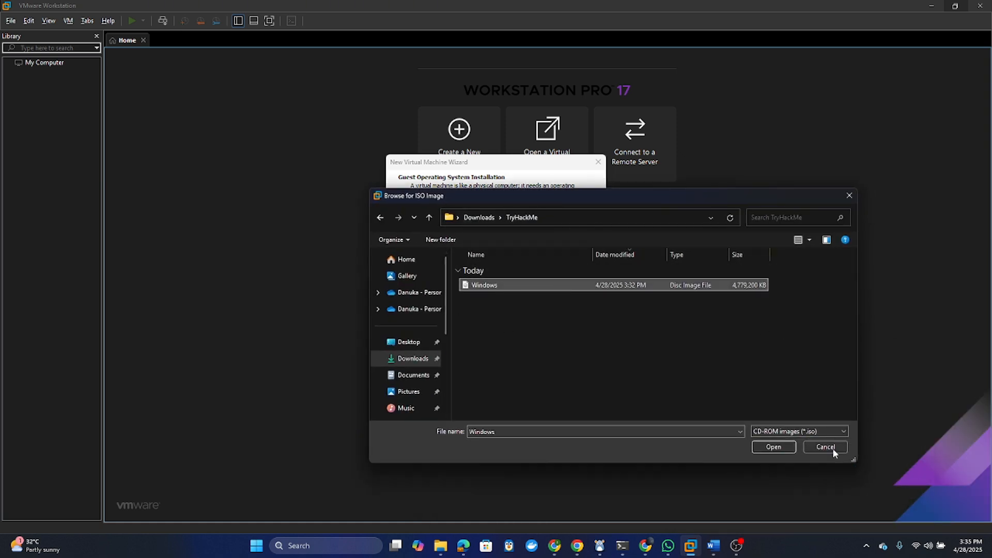
pyautogui.click(764, 448)
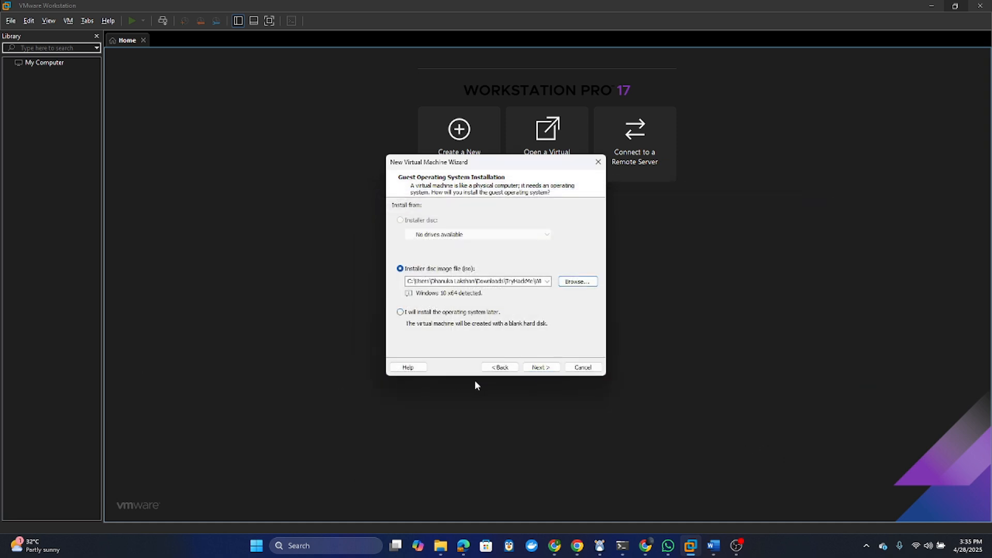
pyautogui.click(550, 369)
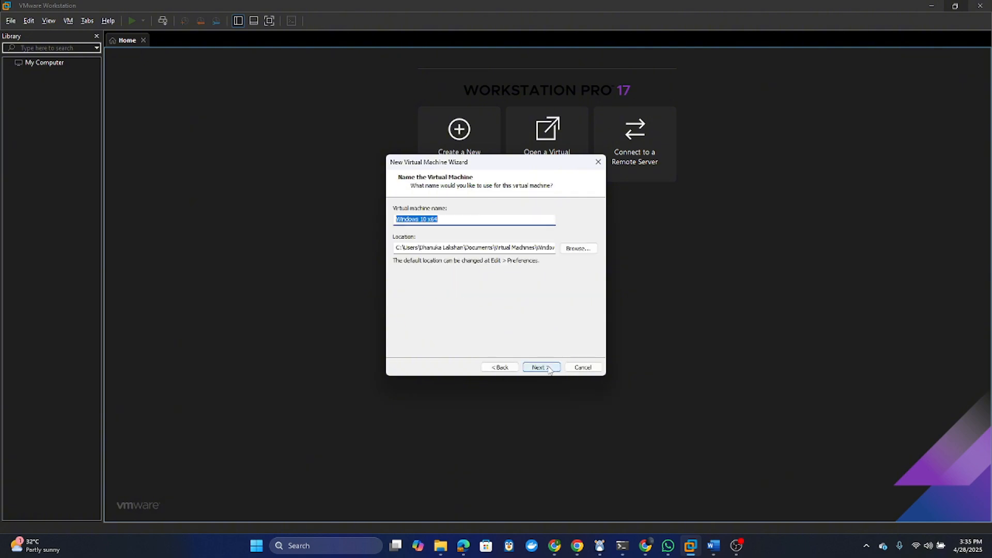
# - Name the virtual machine 'Windows 10' and keep UEFI firmware
pyautogui.click(449, 218)
pyautogui.press('BackSpace')
pyautogui.press('BackSpace')
pyautogui.press('BackSpace')
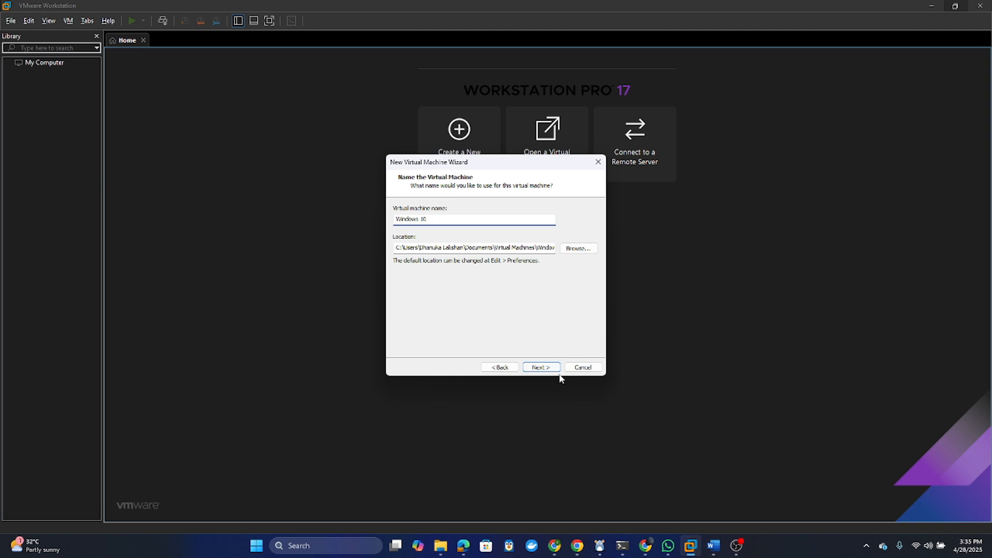
pyautogui.click(540, 370)
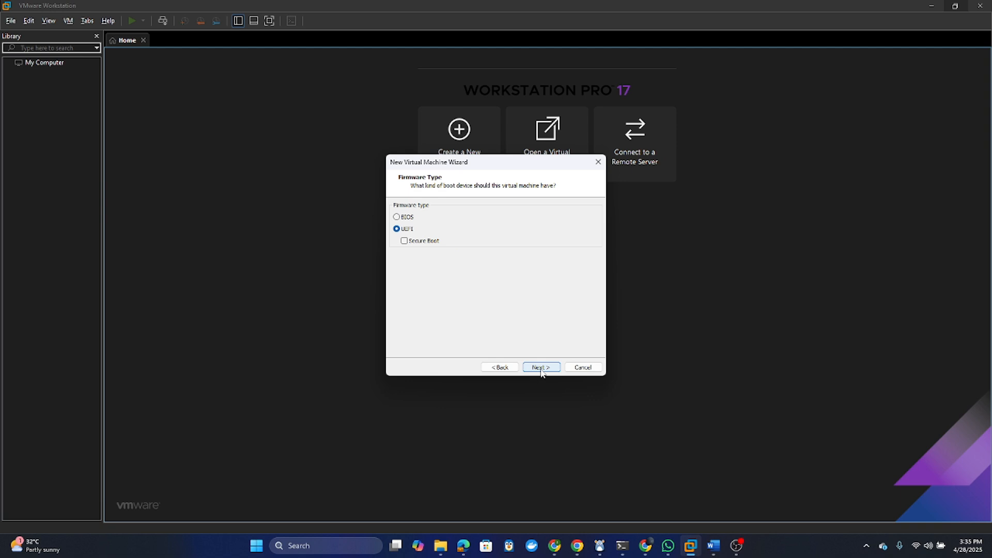
pyautogui.click(541, 368)
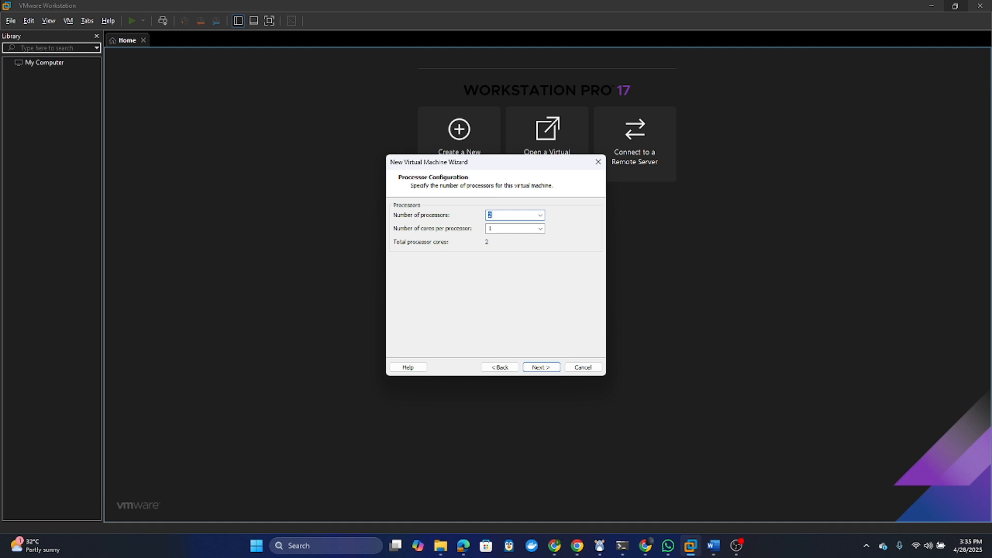
# - Give the VM 2 processors with 2 cores each and keep 2048 MB memory
pyautogui.click(540, 215)
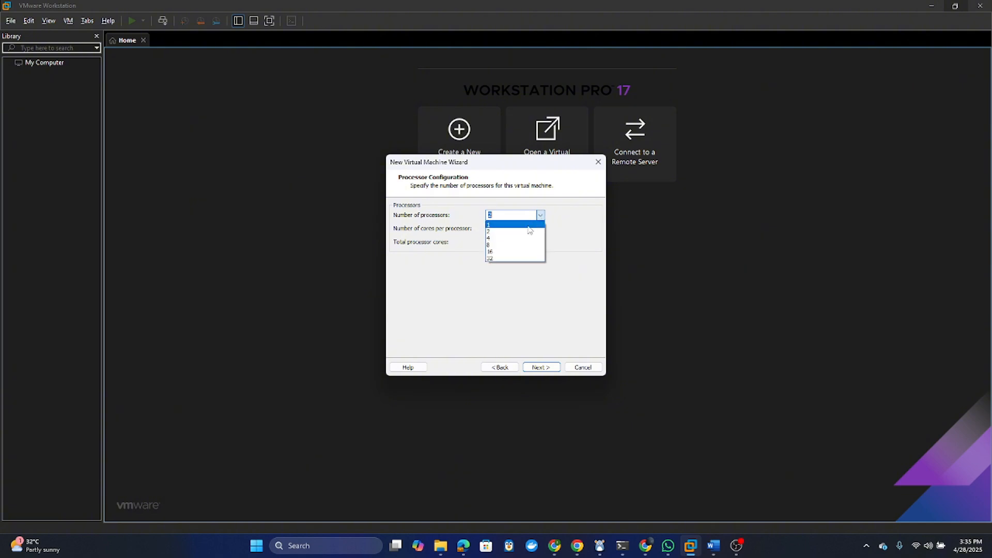
pyautogui.click(516, 238)
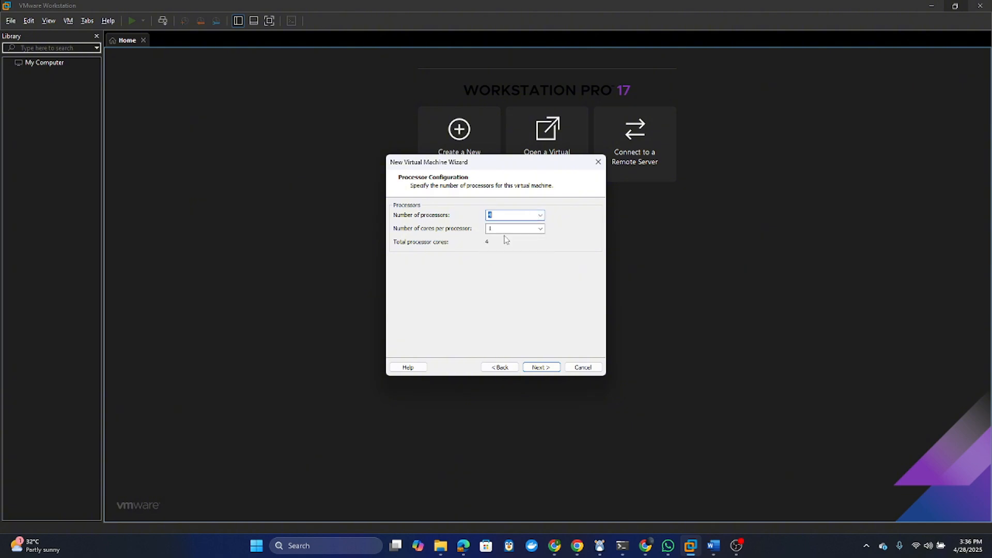
pyautogui.click(540, 229)
pyautogui.click(522, 245)
pyautogui.click(541, 229)
pyautogui.click(538, 245)
pyautogui.click(540, 215)
pyautogui.click(536, 232)
pyautogui.click(545, 370)
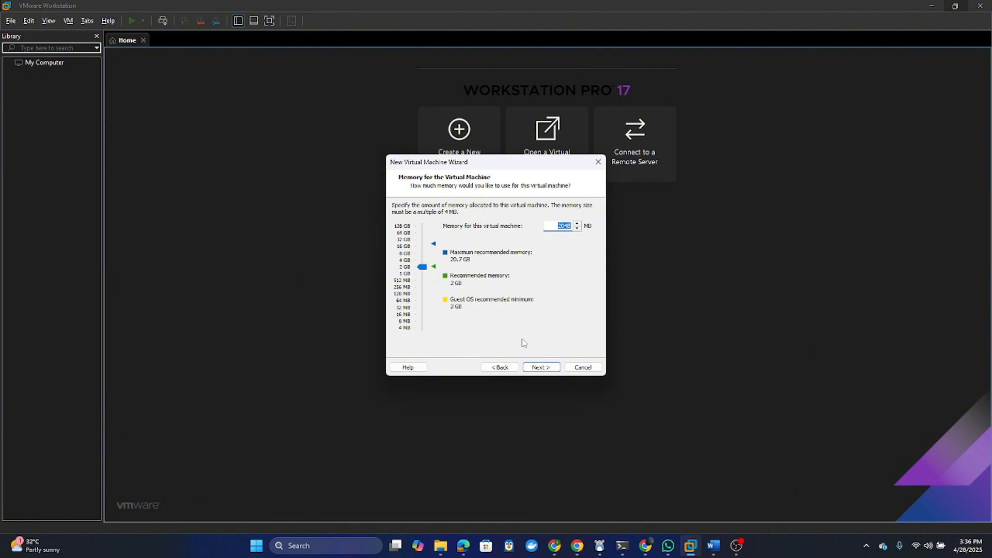
pyautogui.click(549, 373)
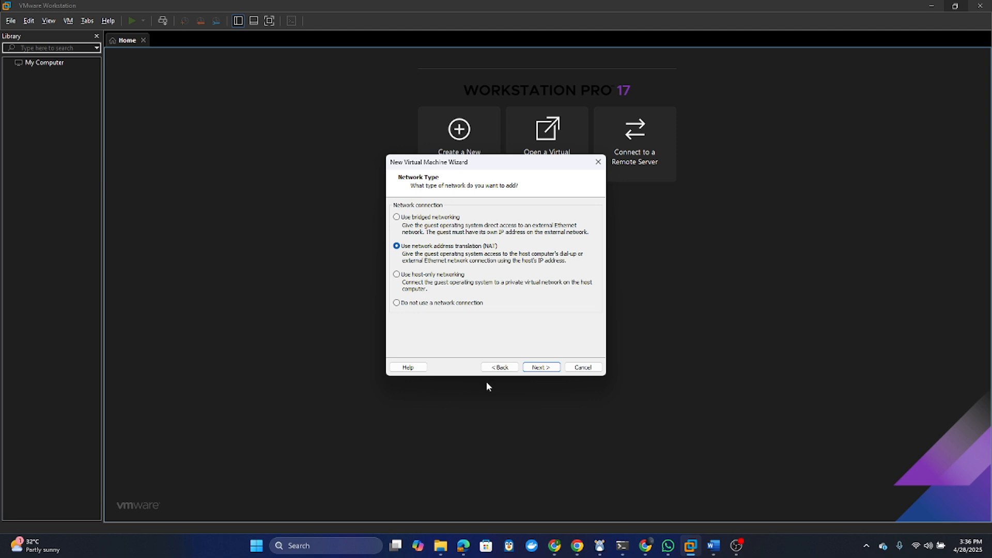
# - Step back to review the name and firmware pages, then return forward keeping NAT networking
pyautogui.click(500, 368)
pyautogui.click(501, 369)
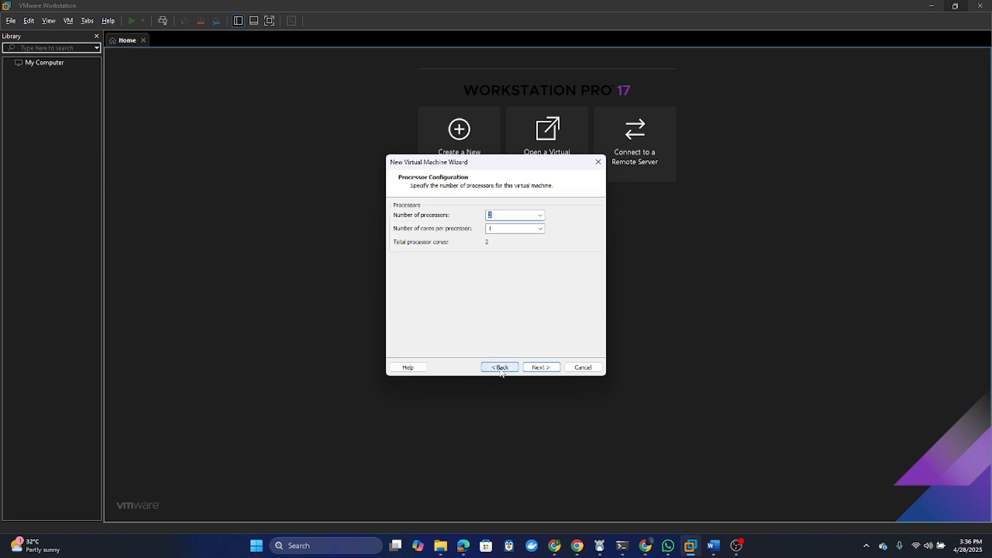
pyautogui.click(500, 367)
pyautogui.click(500, 368)
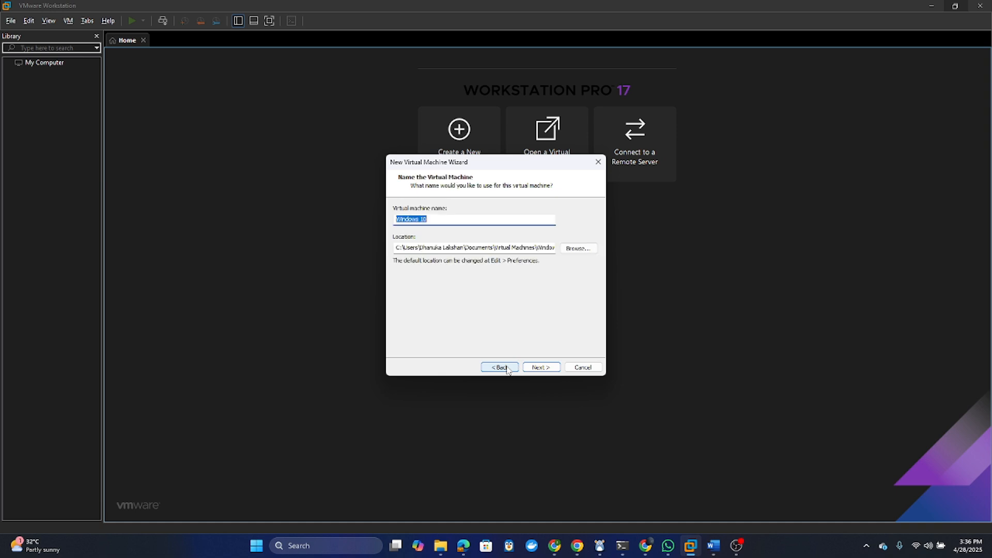
pyautogui.click(548, 369)
pyautogui.click(548, 368)
pyautogui.click(545, 368)
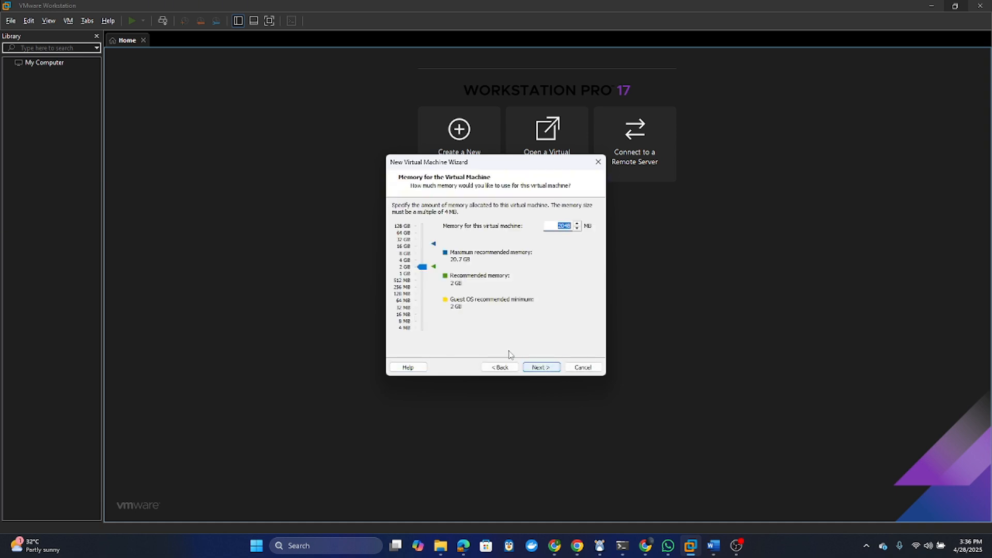
pyautogui.click(545, 369)
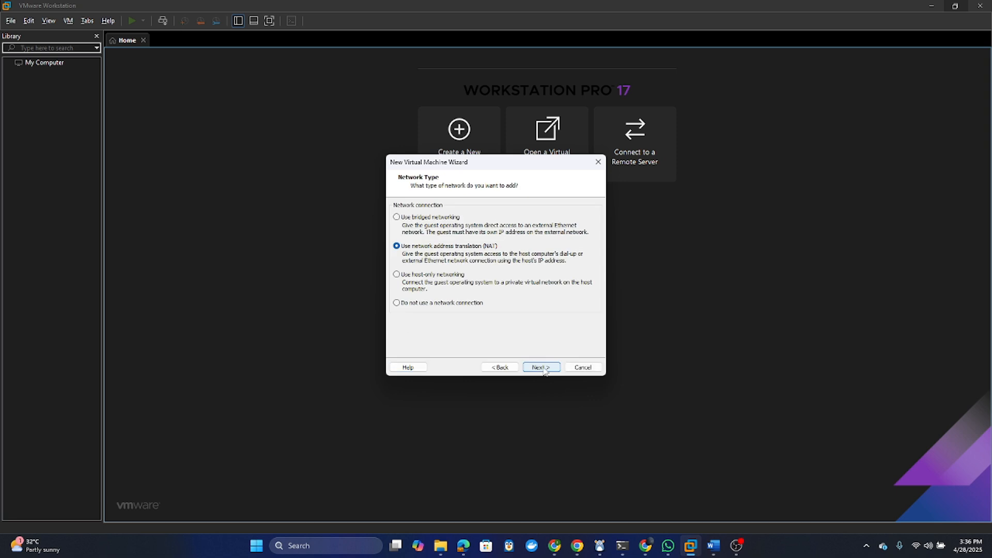
pyautogui.click(546, 369)
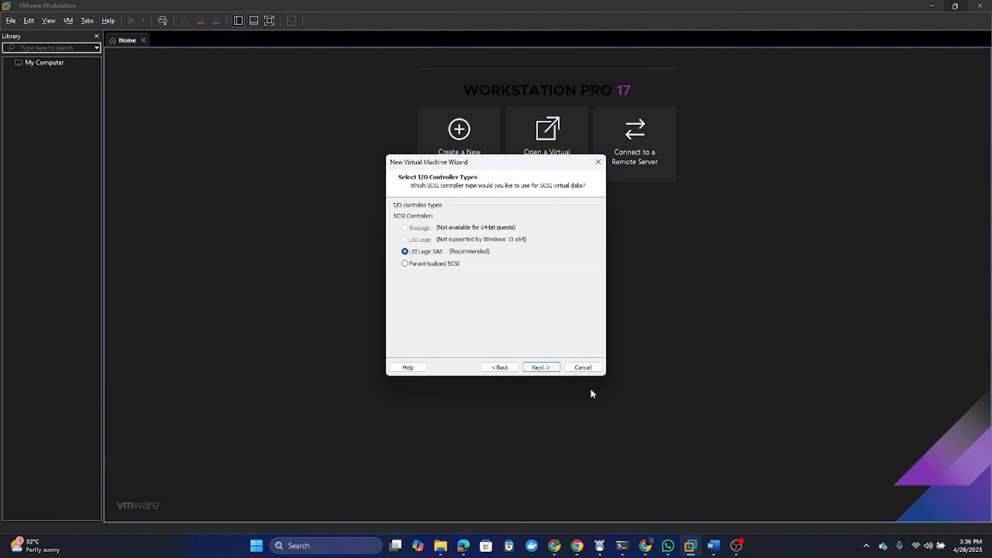
# - Keep the LSI Logic SAS controller, NVMe disk type and a new virtual disk
pyautogui.click(541, 369)
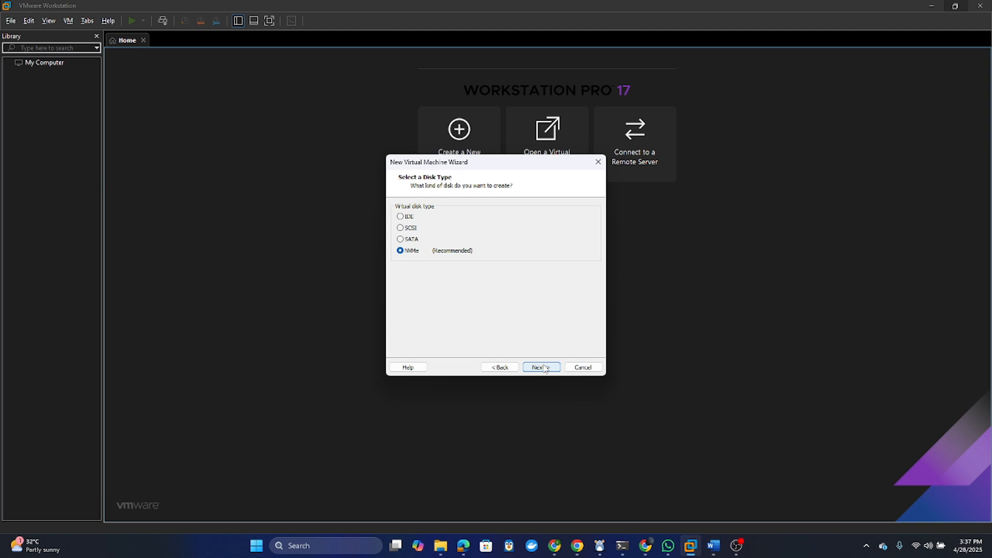
pyautogui.click(541, 368)
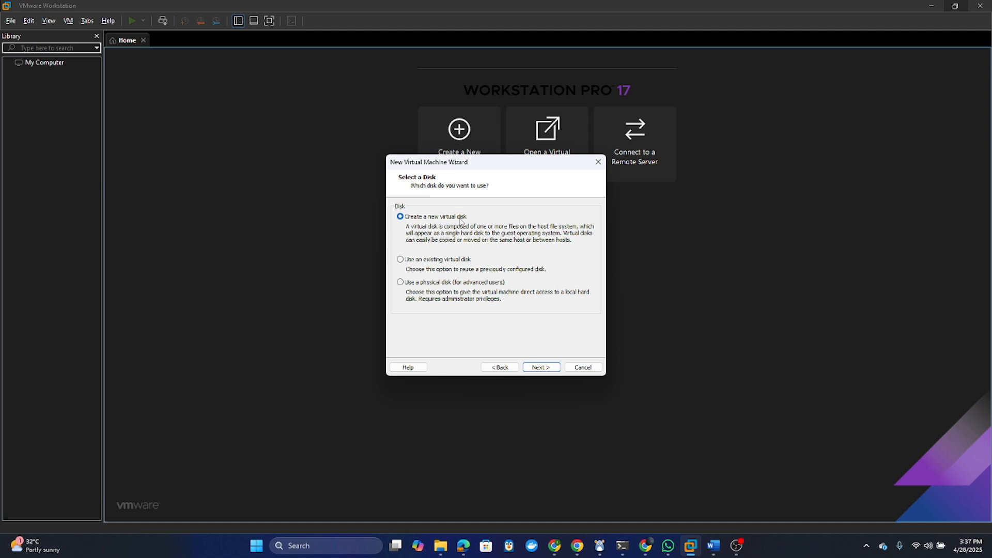
pyautogui.click(538, 368)
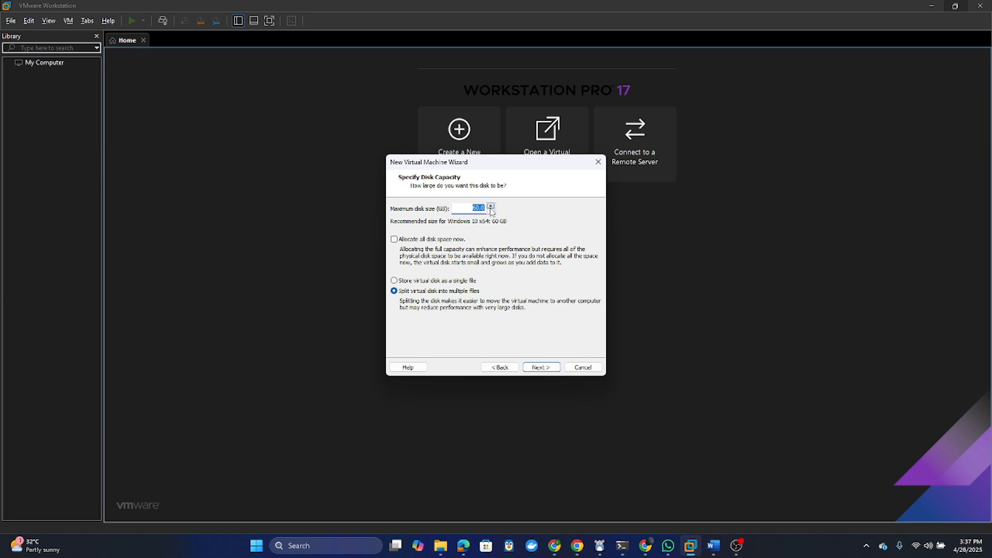
# - Make the disk 50 GB, not pre-allocated, split into multiple files, with the default file name
pyautogui.write('50')
pyautogui.click(395, 240)
pyautogui.click(396, 239)
pyautogui.click(551, 368)
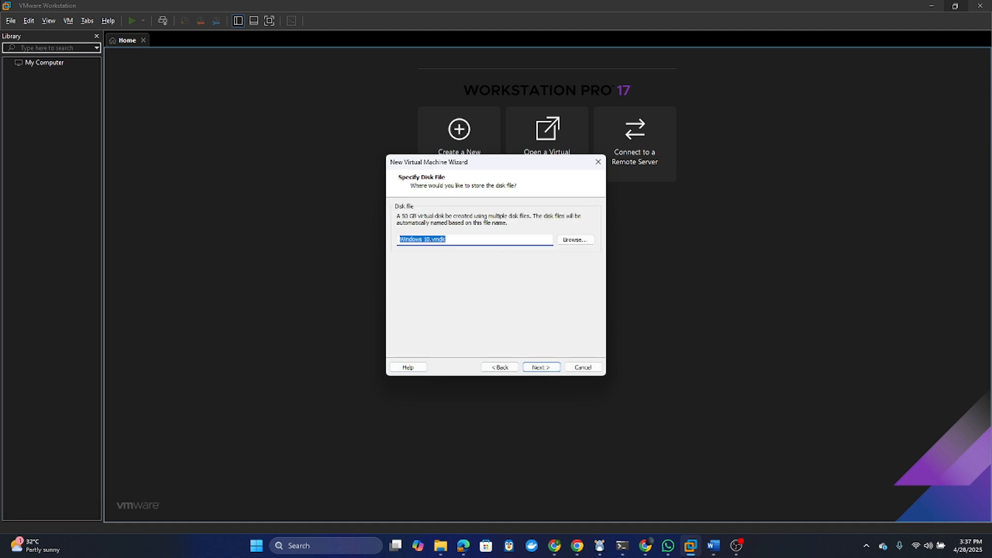
pyautogui.click(551, 365)
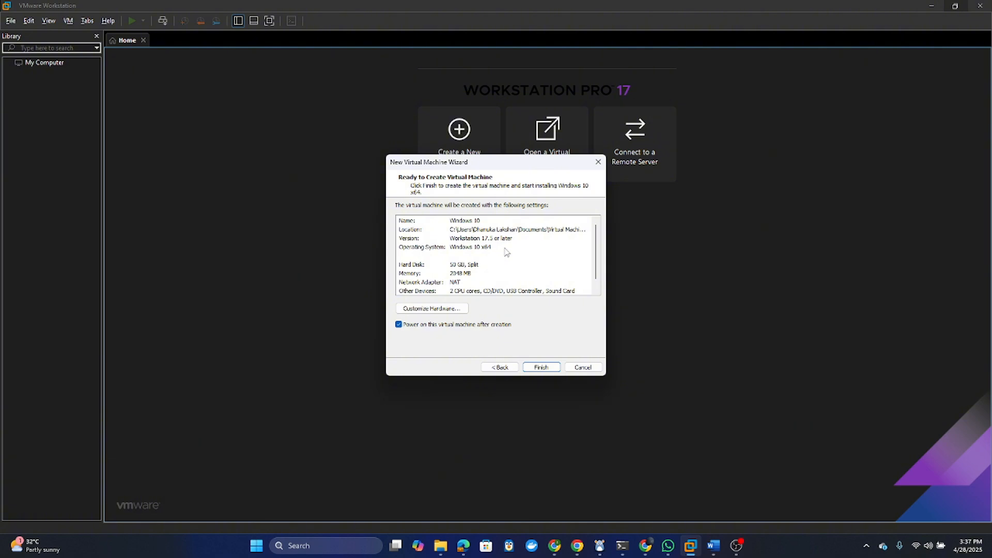
# - Review memory, processors, network, USB and display hardware, then create the Windows 10 VM
pyautogui.click(443, 310)
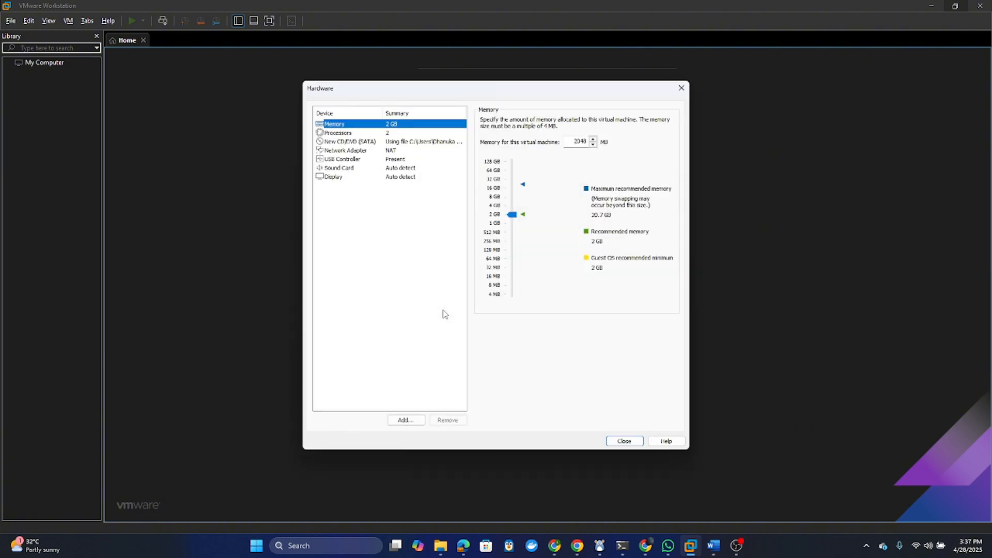
pyautogui.click(354, 160)
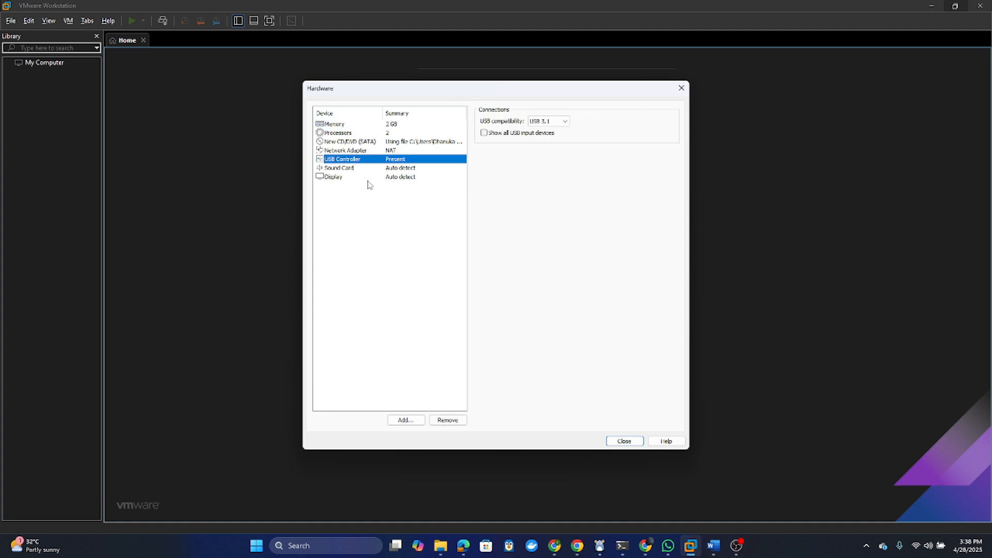
pyautogui.click(369, 178)
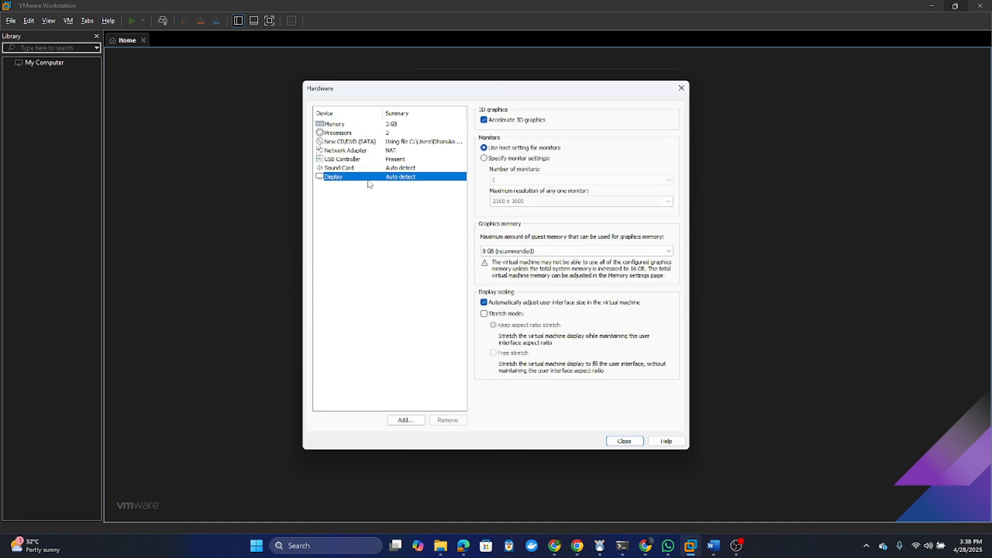
pyautogui.click(348, 125)
pyautogui.click(353, 134)
pyautogui.click(357, 150)
pyautogui.click(361, 161)
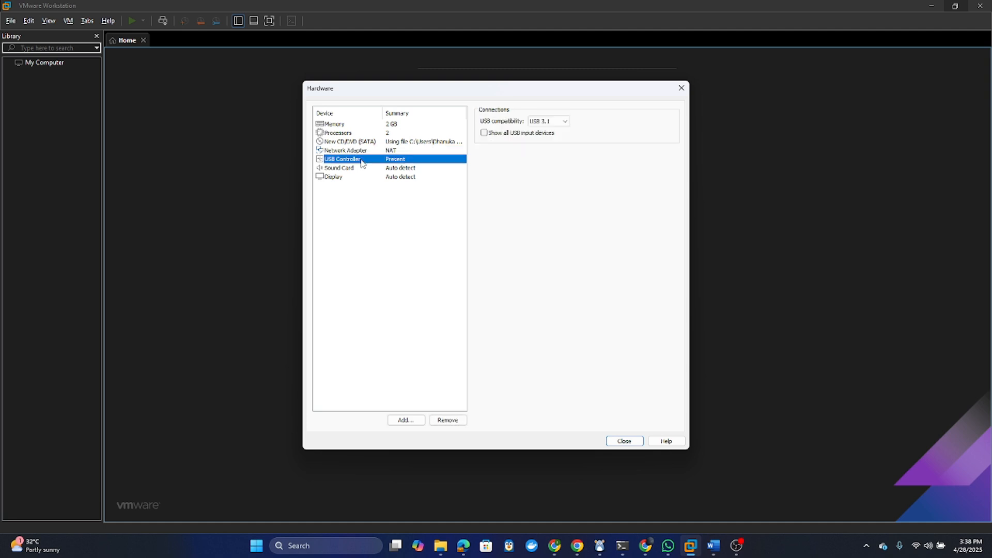
pyautogui.click(624, 441)
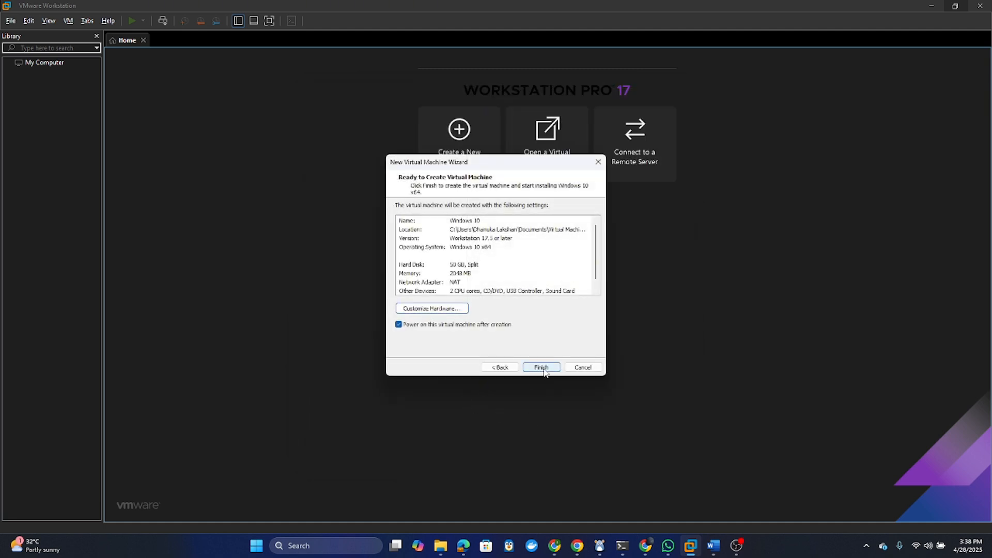
pyautogui.click(541, 367)
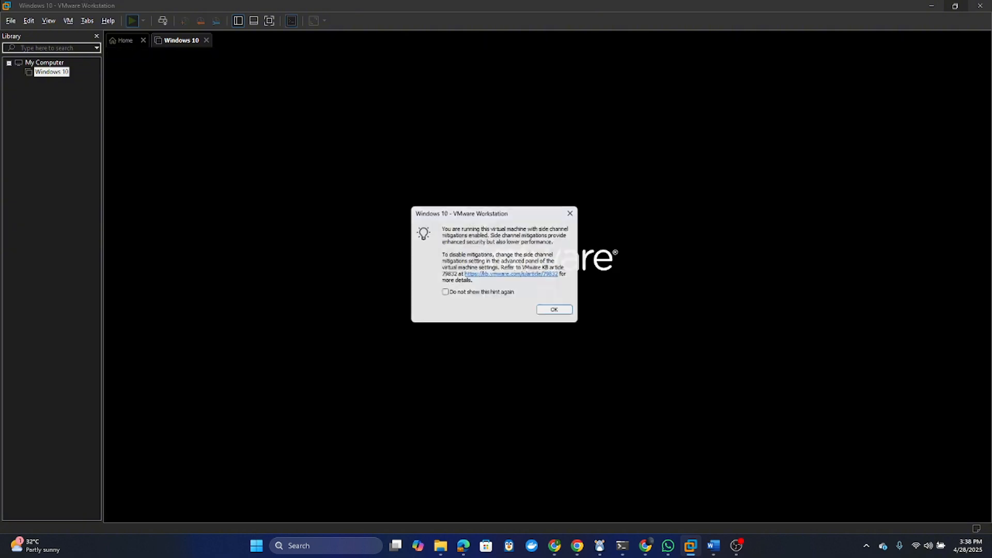
# - Dismiss the side-channel mitigations notice and the installation hint bar
pyautogui.click(550, 314)
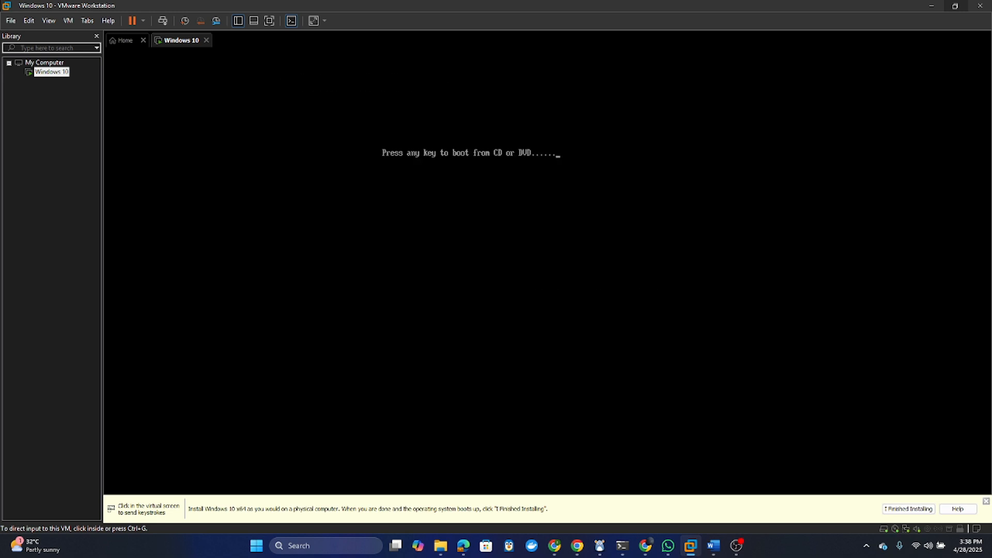
pyautogui.click(550, 314)
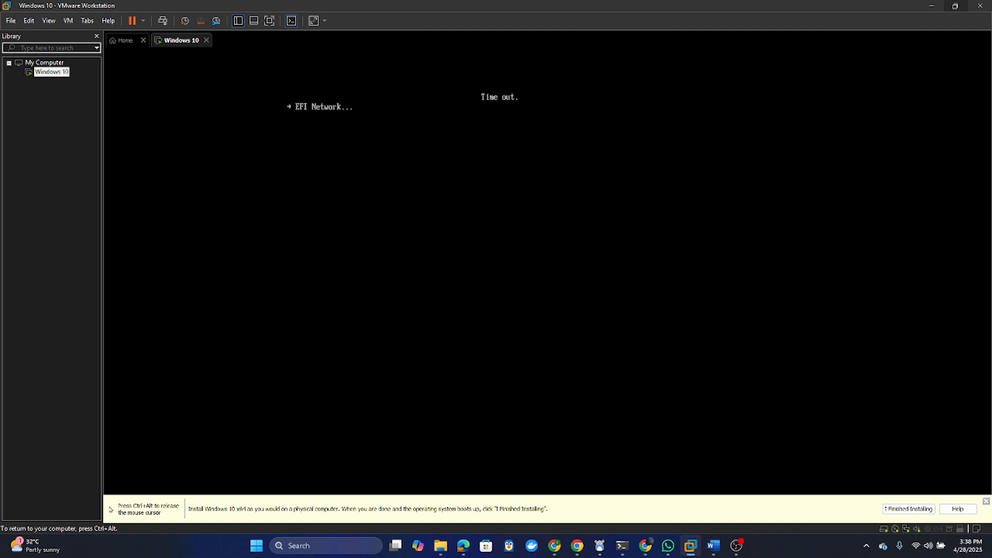
pyautogui.hotkey('ctrl', 'alt')
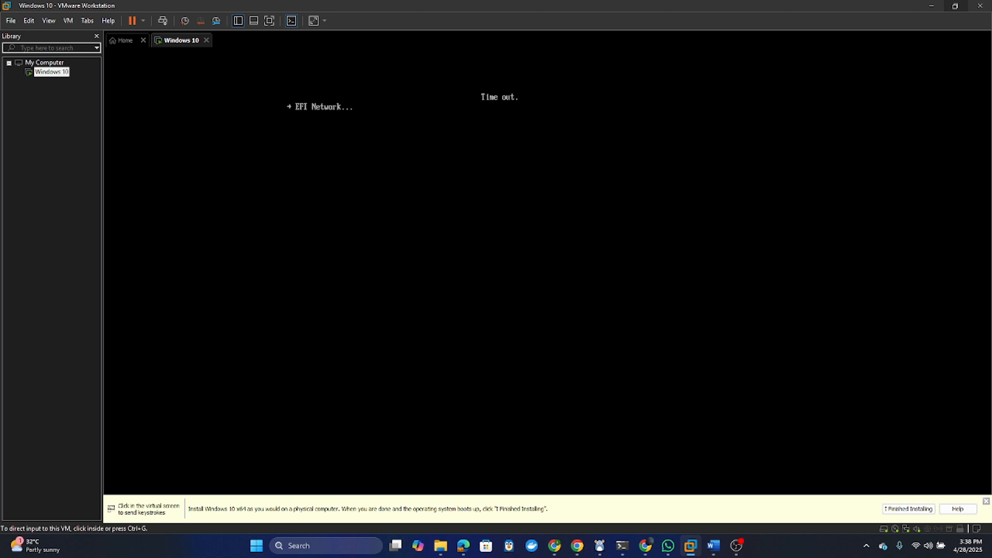
pyautogui.click(986, 502)
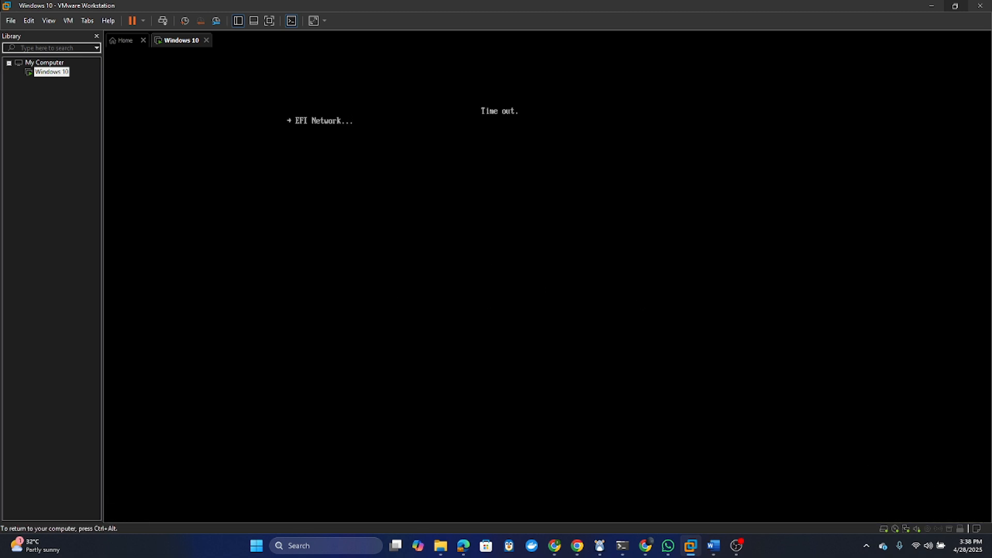
# - Restart the guest and boot it from the Windows installation disc
pyautogui.click(144, 20)
pyautogui.click(154, 70)
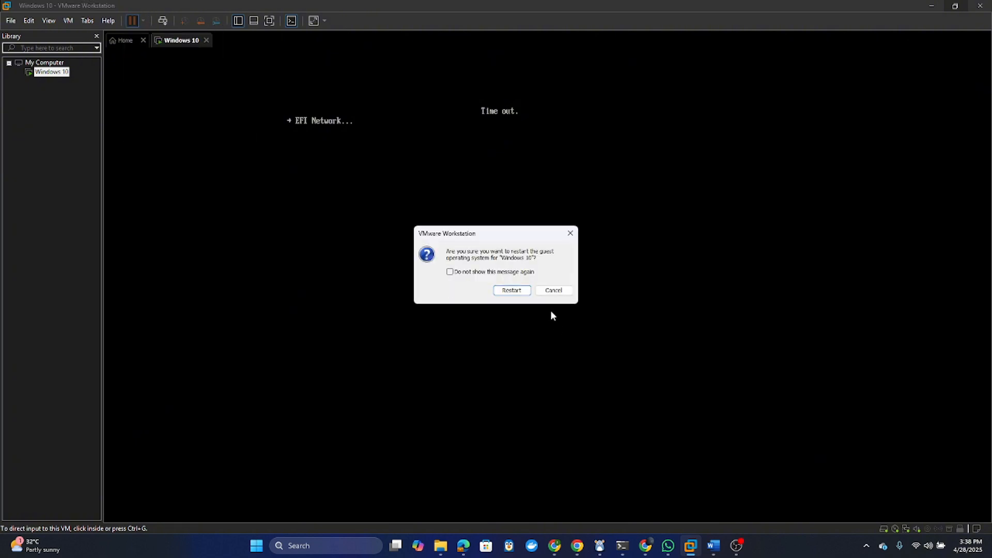
pyautogui.click(518, 290)
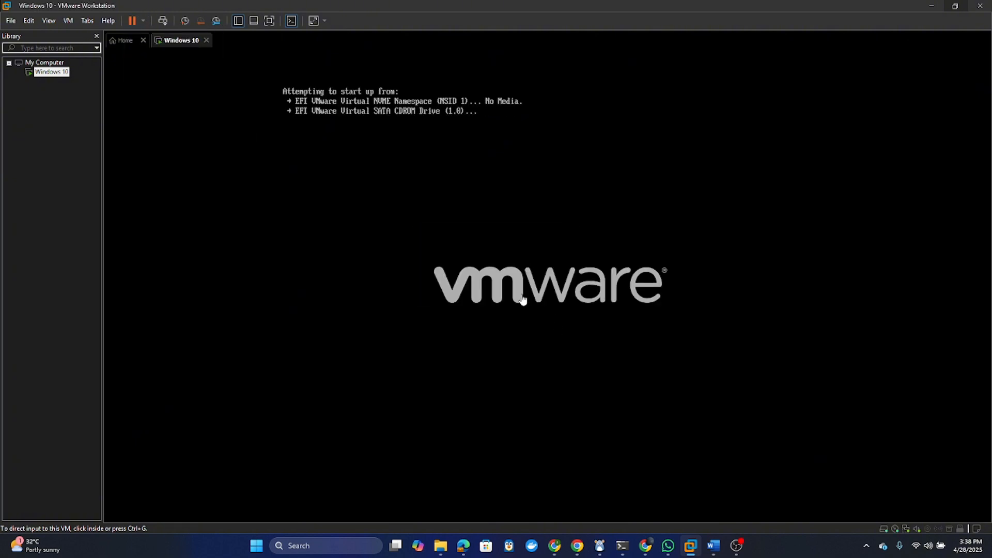
pyautogui.click(461, 235)
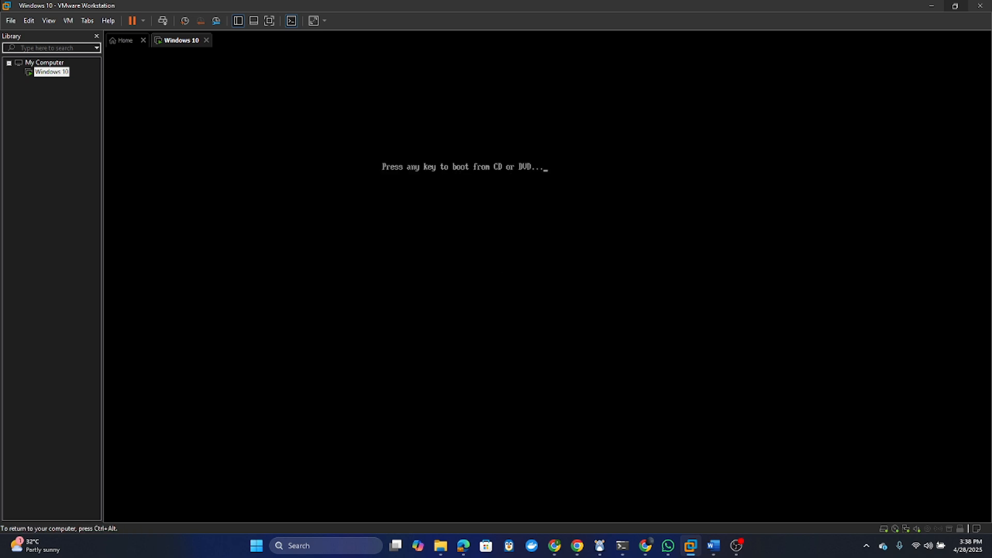
pyautogui.press('Return')
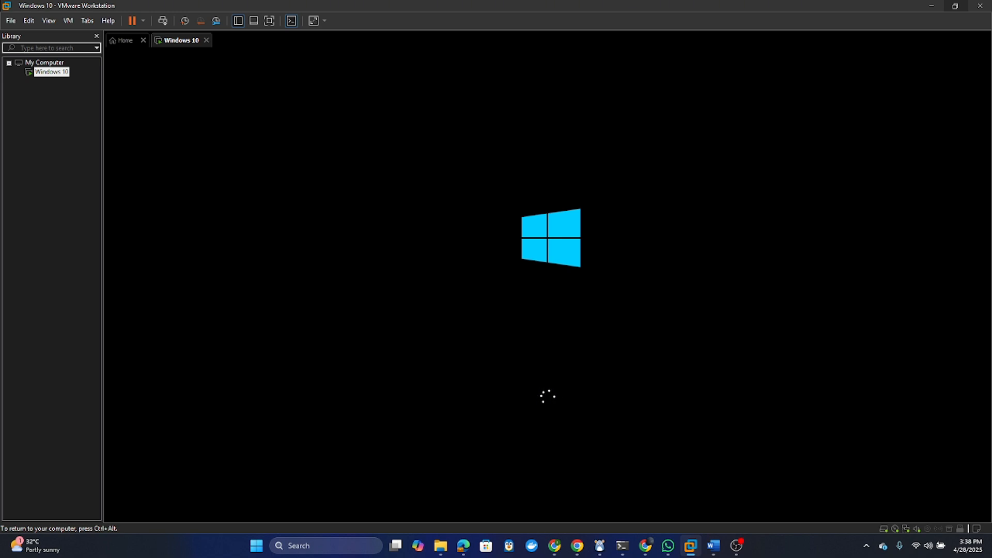
pyautogui.hotkey('ctrl', 'alt')
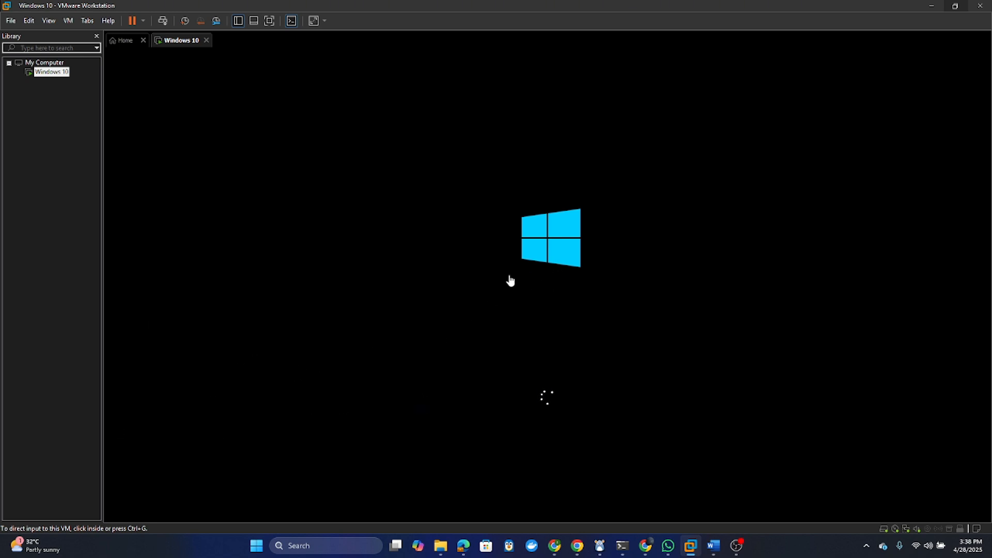
pyautogui.click(447, 278)
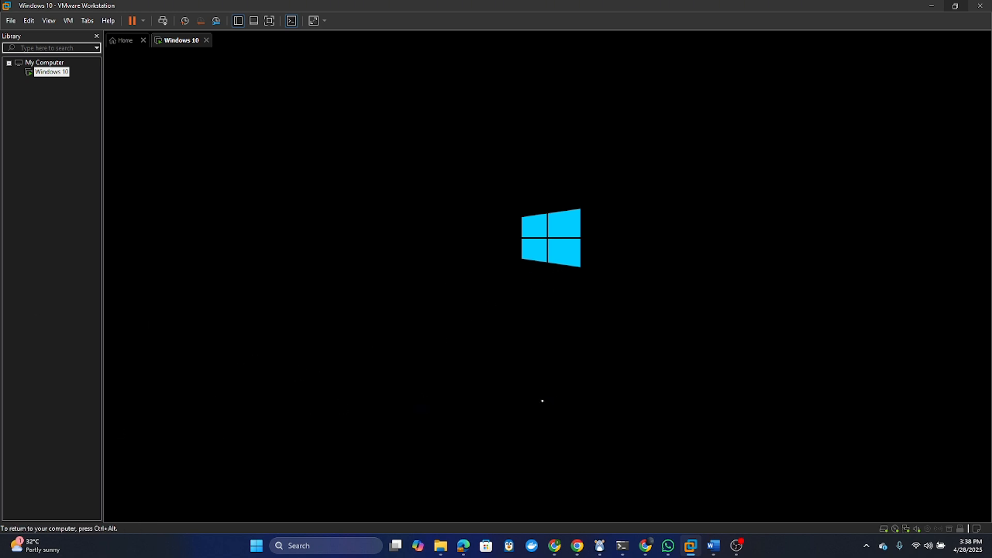
pyautogui.hotkey('ctrl', 'alt')
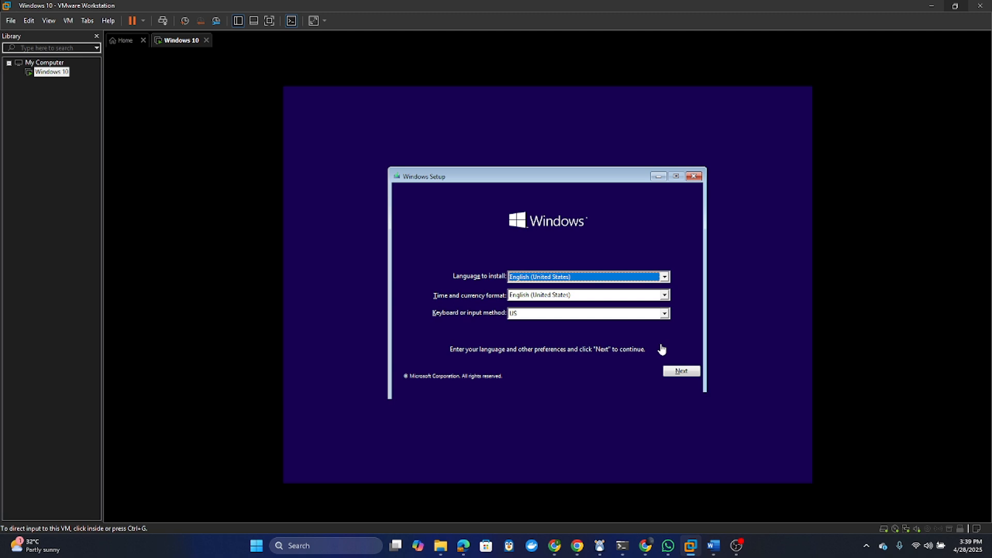
# - Keep the English (United States) setup defaults and start installing Windows 10
pyautogui.click(676, 371)
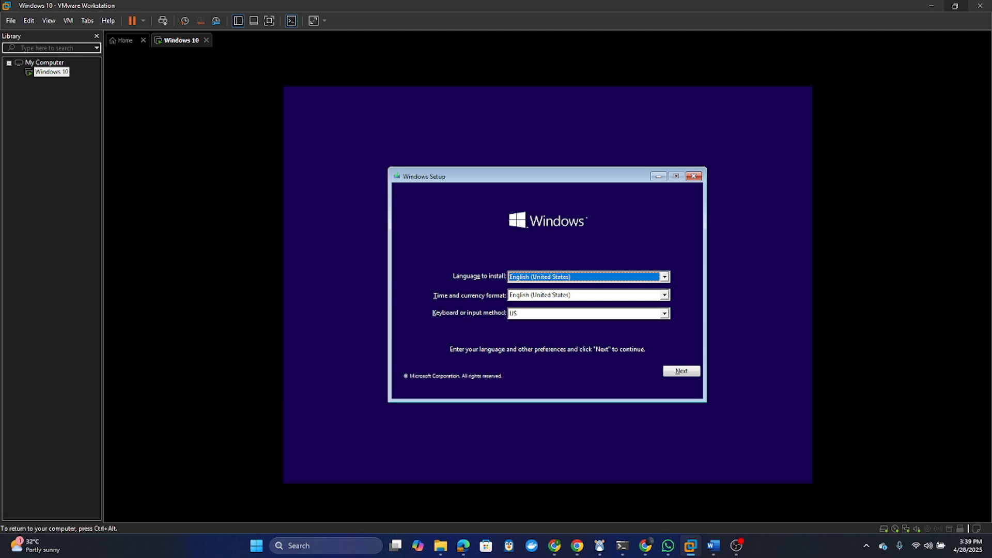
pyautogui.click(688, 372)
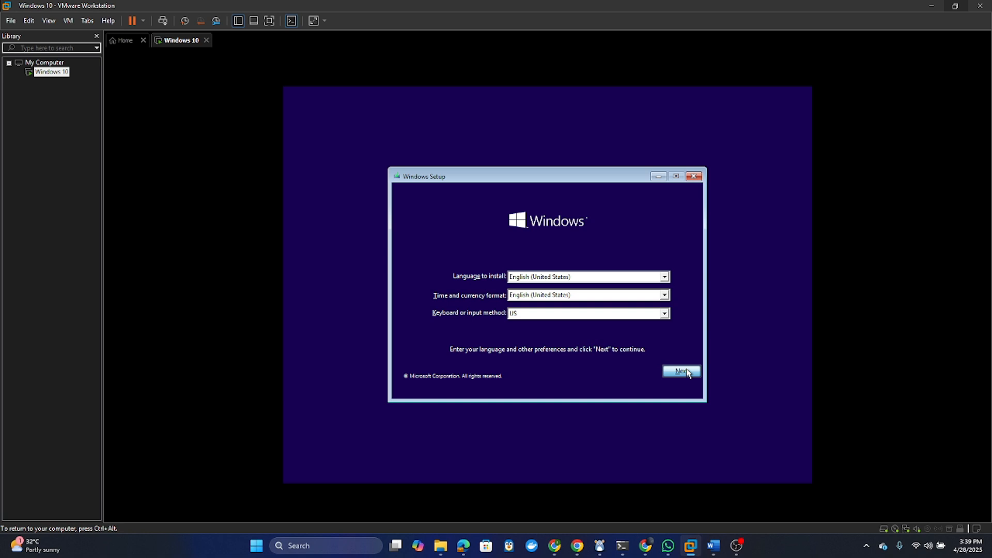
pyautogui.click(550, 293)
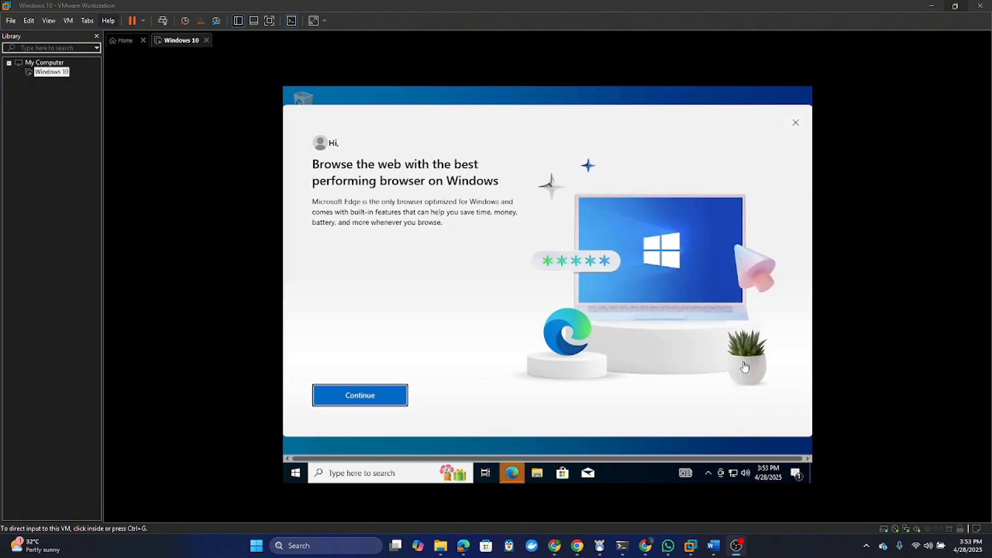
# - Dismiss the Microsoft Edge promotion and refresh the guest desktop
pyautogui.click(793, 132)
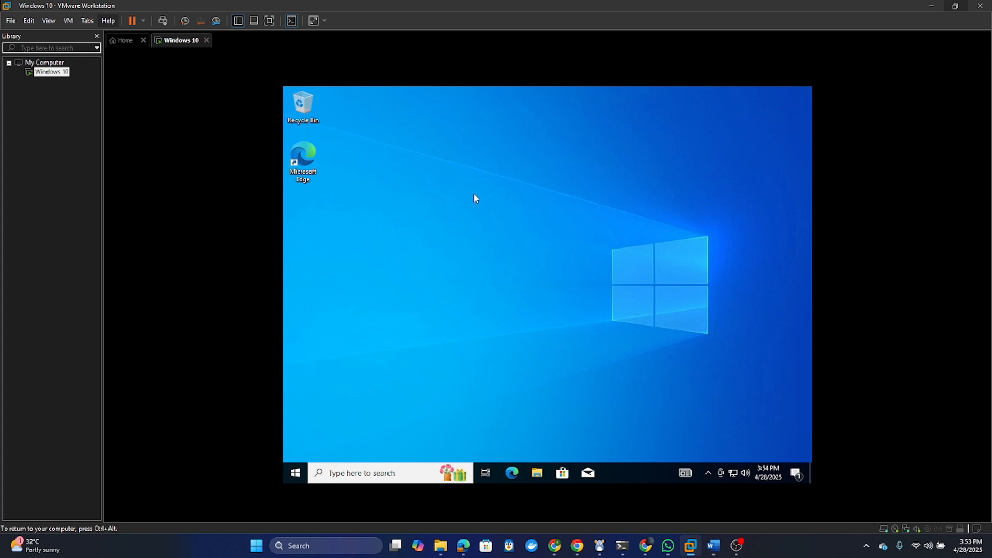
pyautogui.rightClick(461, 172)
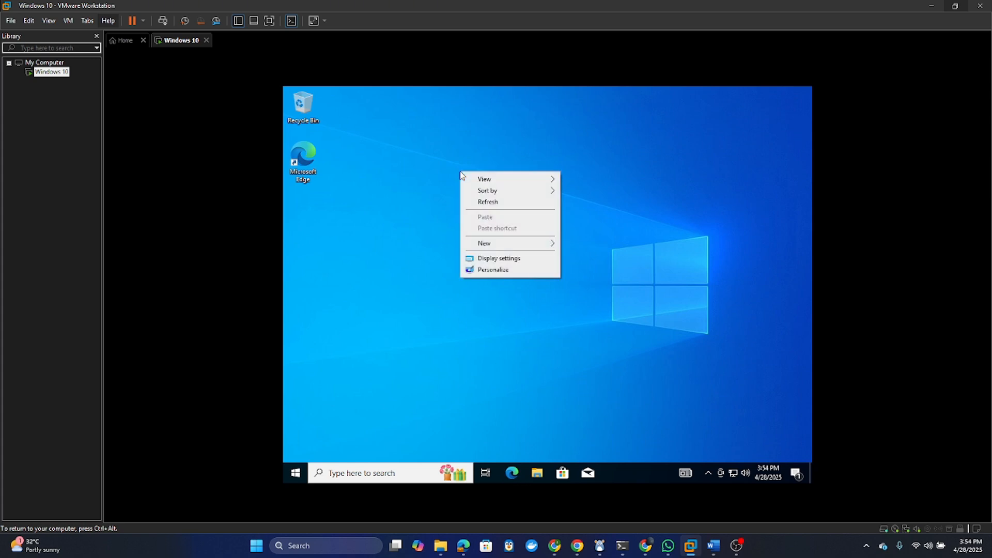
pyautogui.click(479, 206)
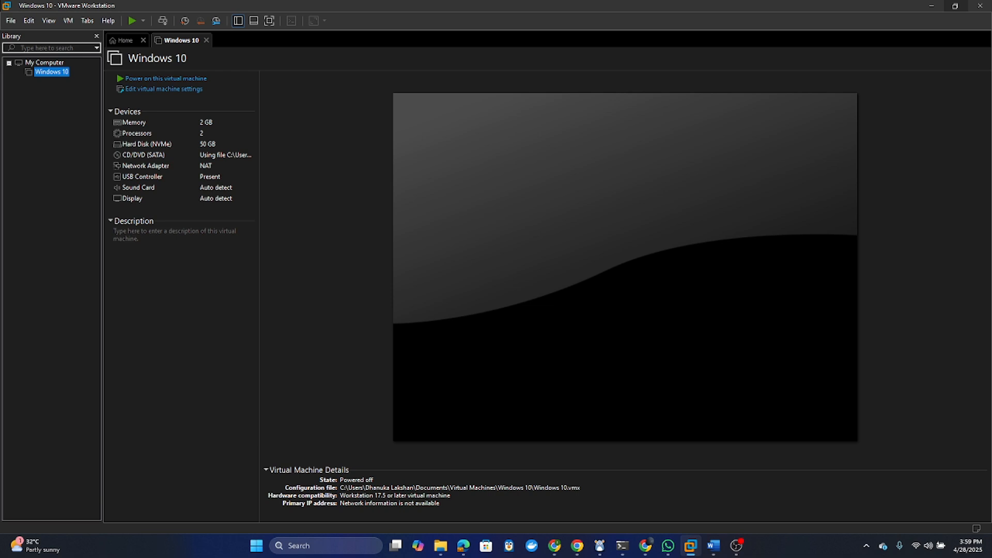
# - Uncheck Connect at power on for the Windows 10 VM's CD/DVD (SATA) drive and save the settings
pyautogui.rightClick(56, 77)
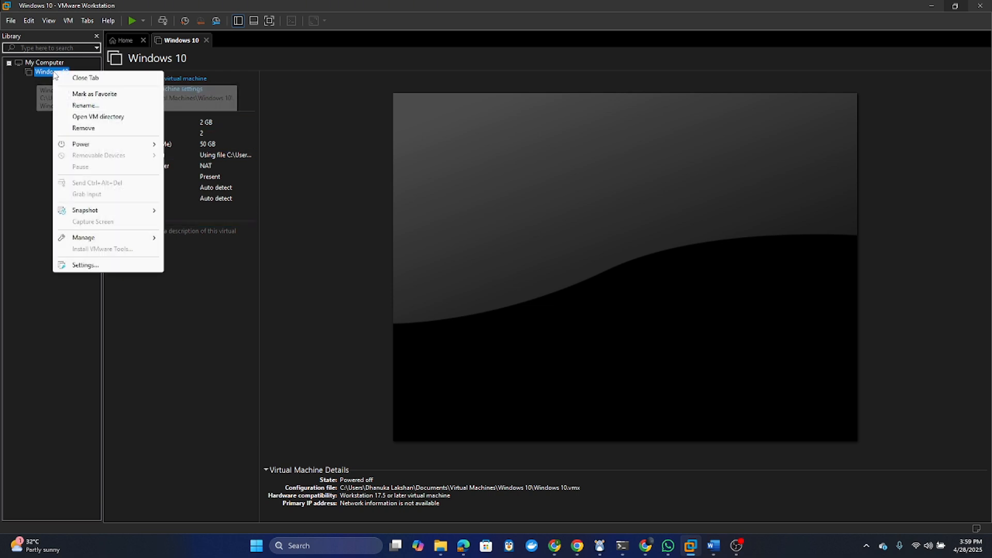
pyautogui.click(90, 263)
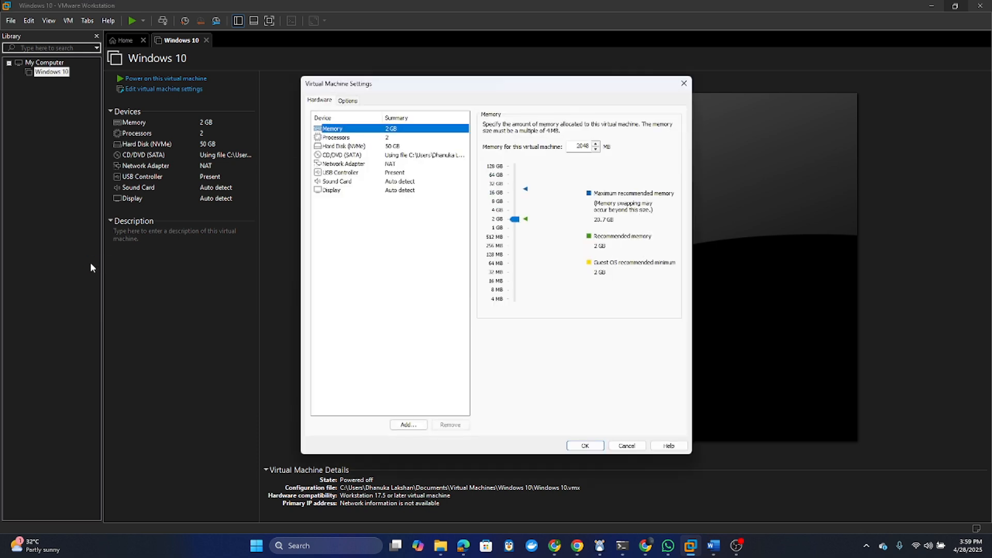
pyautogui.click(322, 100)
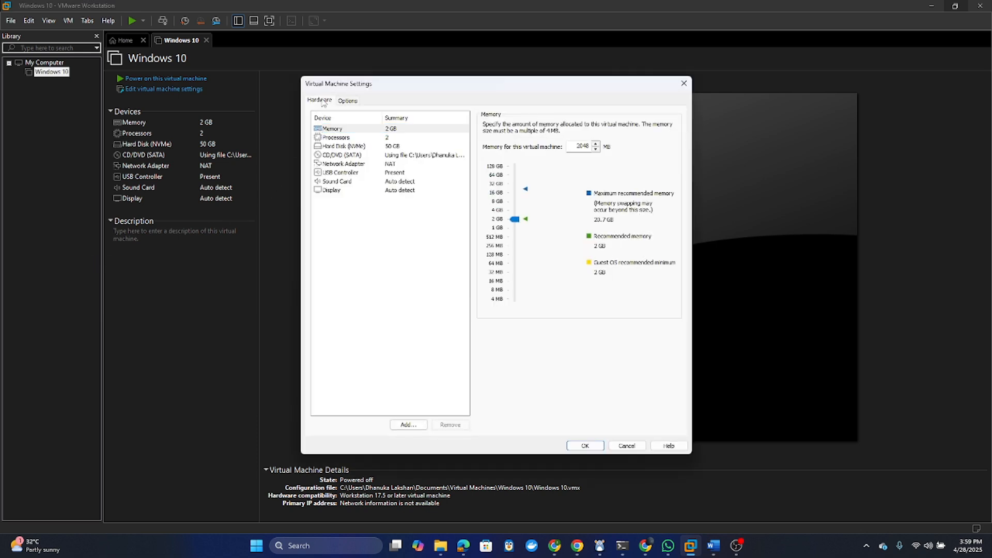
pyautogui.click(345, 155)
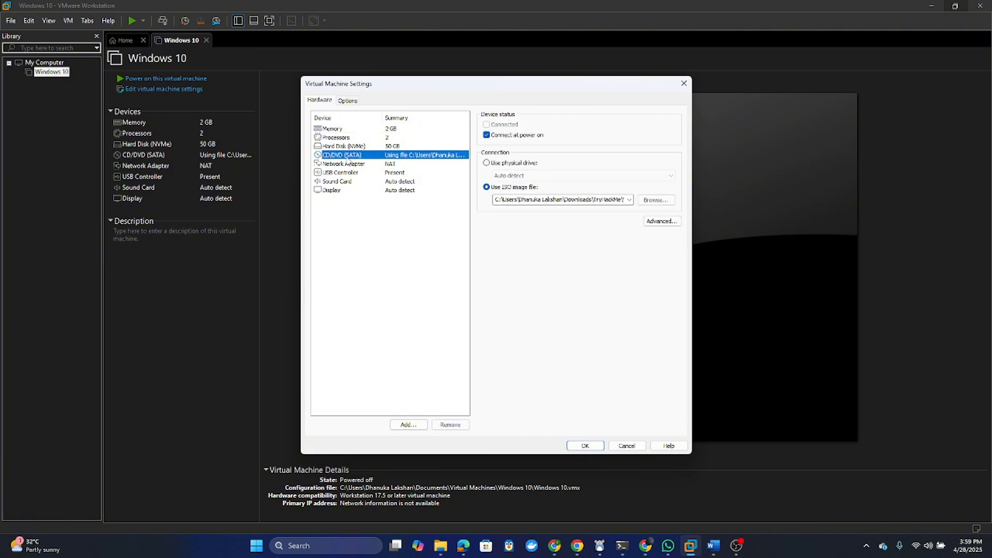
pyautogui.click(487, 136)
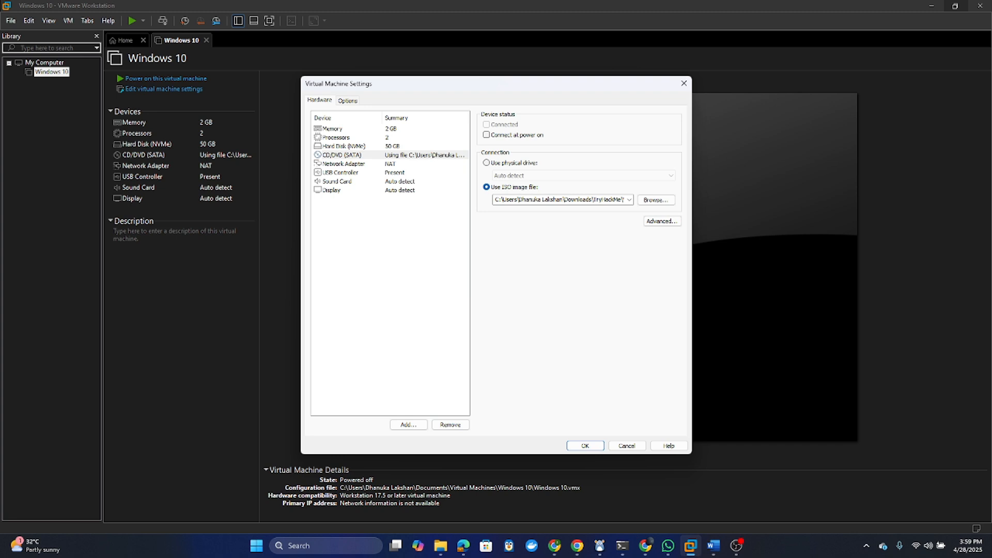
pyautogui.click(589, 446)
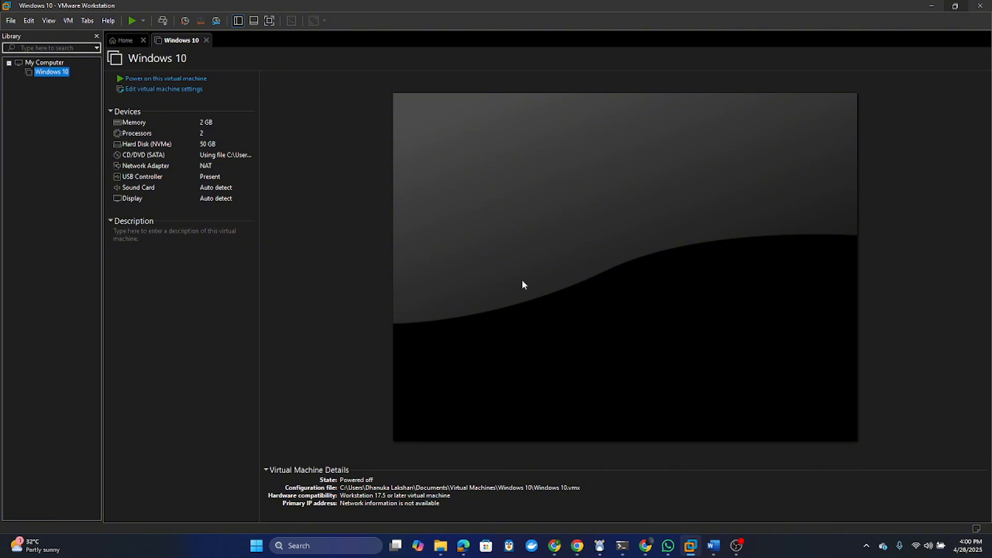
# - Power on the Windows 10 VM, dismiss the side-channel mitigations hint, and sign in with the account password
pyautogui.click(169, 78)
pyautogui.click(576, 212)
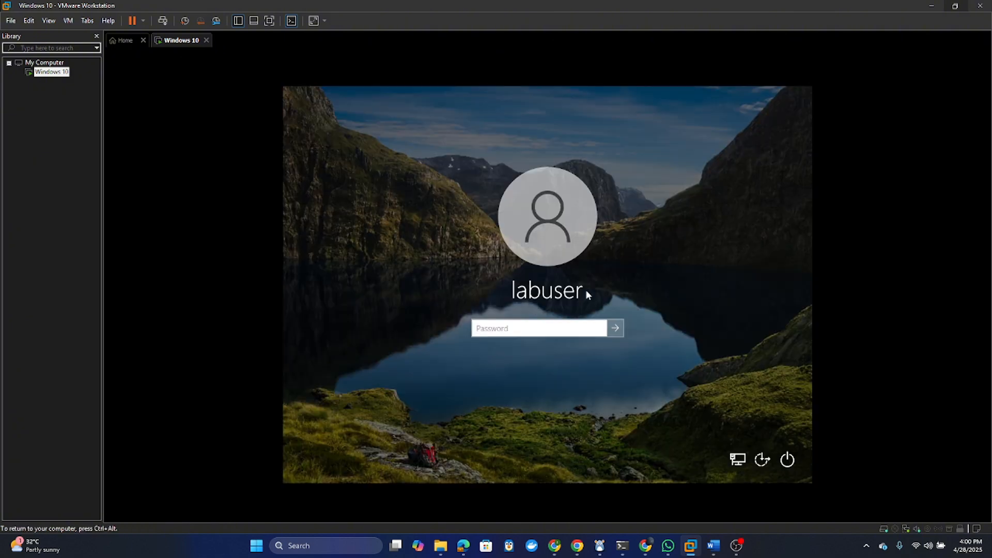
pyautogui.click(514, 328)
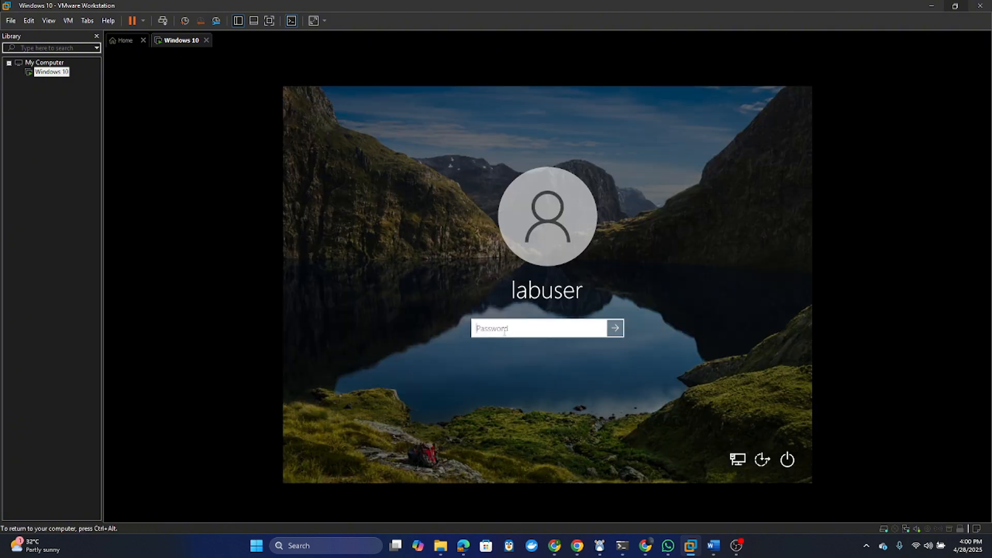
pyautogui.write('*************')
pyautogui.press('Return')
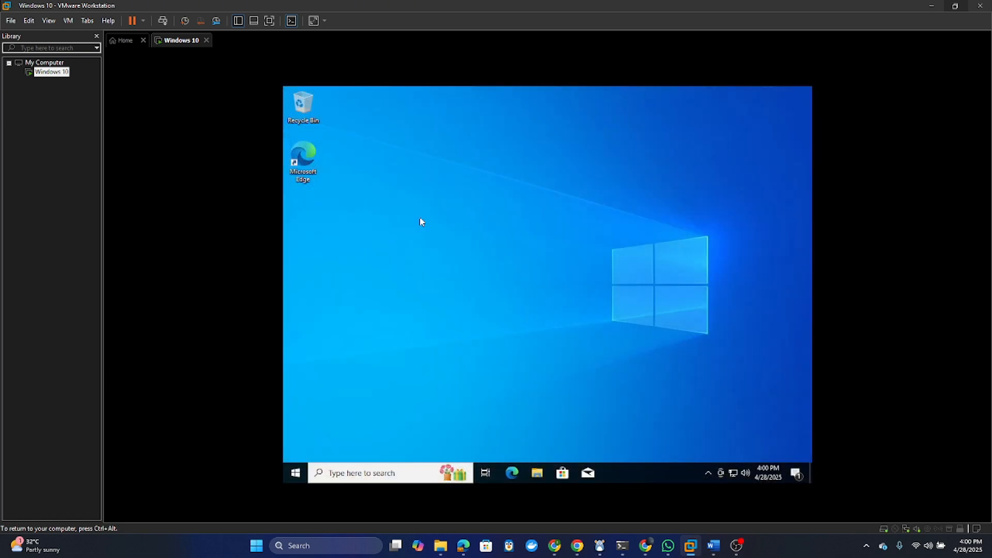
# - Open Control Panel's Network and Sharing Center and show the network adapter list
pyautogui.click(296, 474)
pyautogui.write('contr')
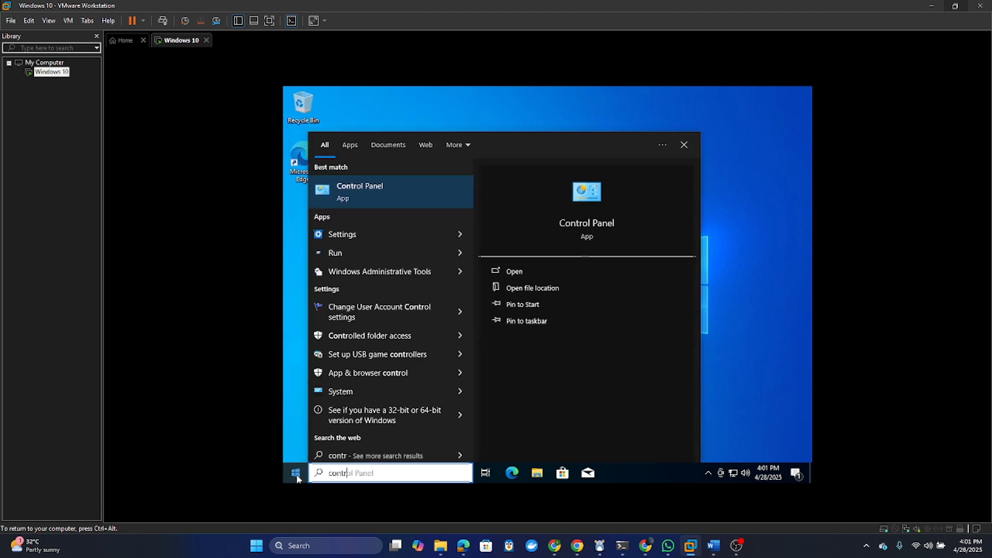
pyautogui.press('Return')
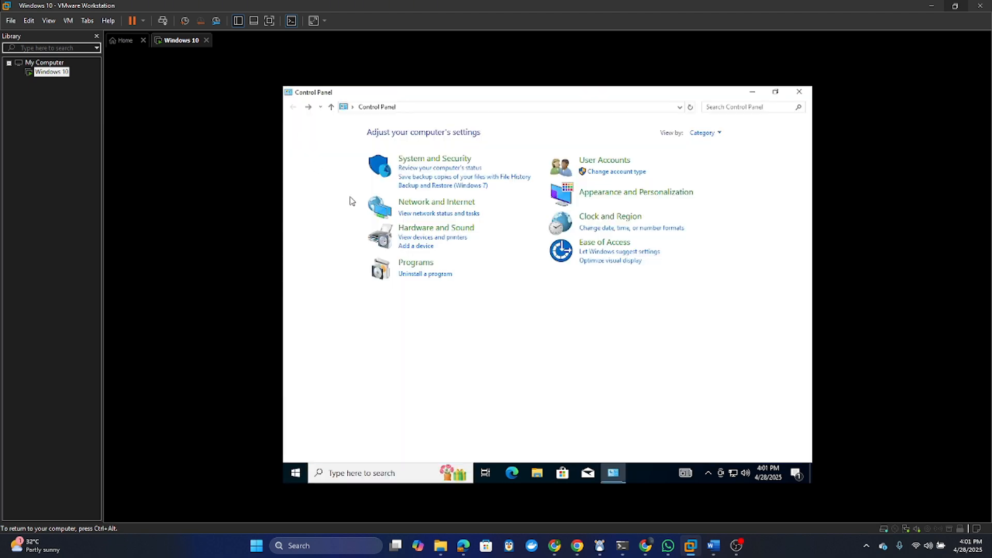
pyautogui.click(437, 206)
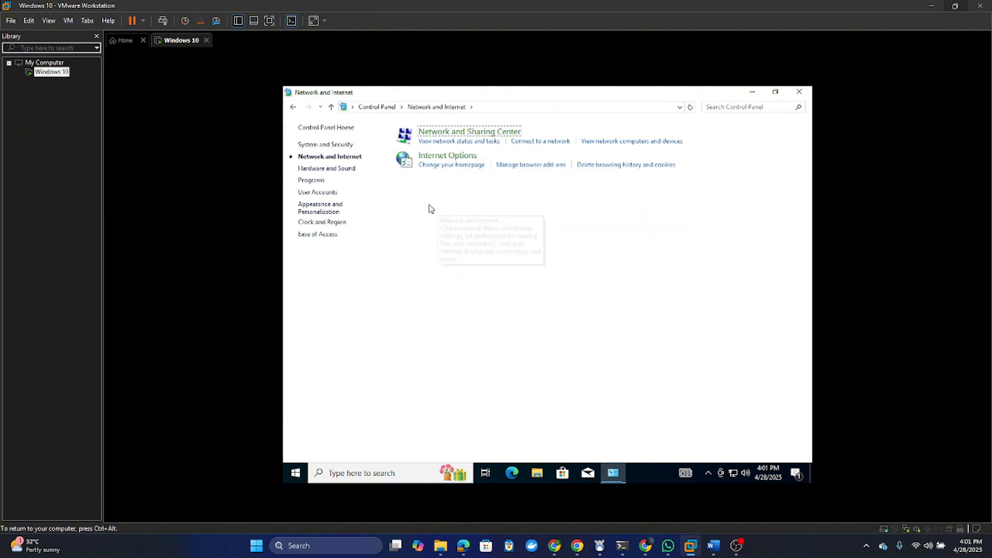
pyautogui.click(450, 134)
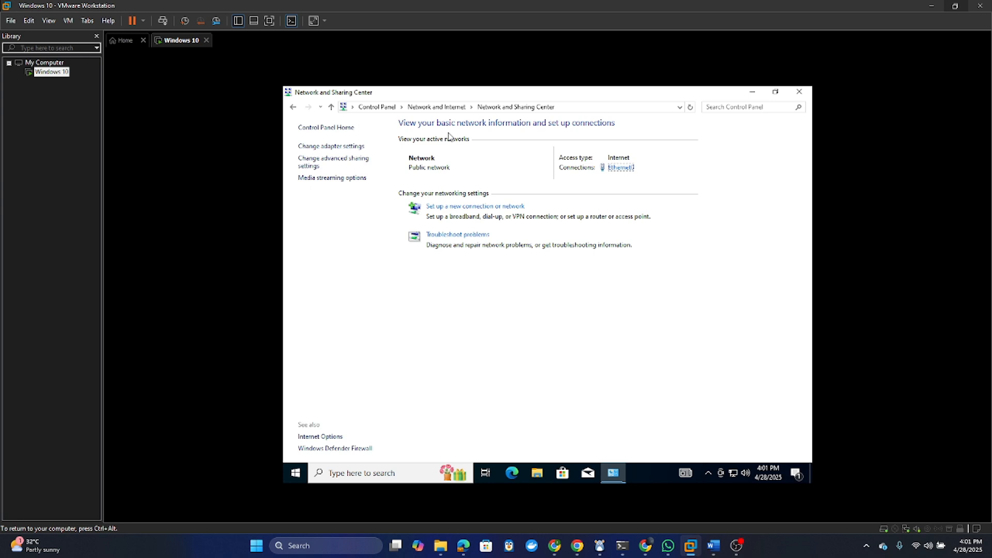
pyautogui.click(320, 149)
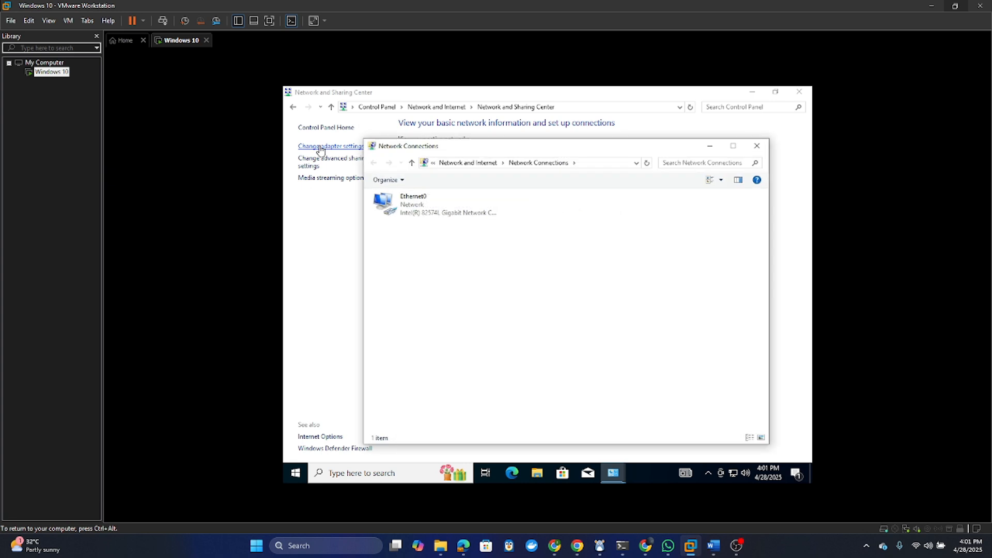
# - Confirm Ethernet0's IPv4 address and DNS stay automatic, then close its dialogs and the adapters window
pyautogui.click(432, 203)
pyautogui.rightClick(432, 203)
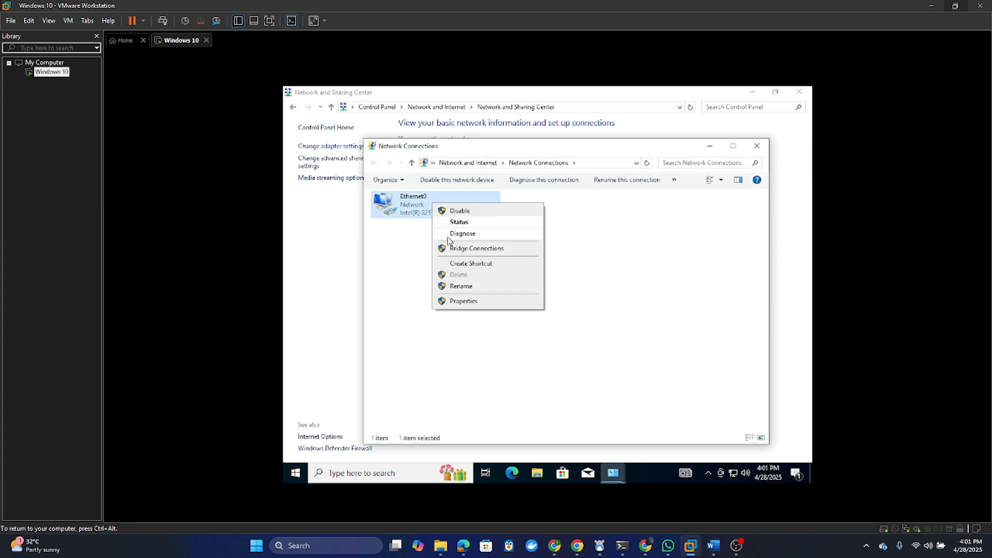
pyautogui.click(460, 302)
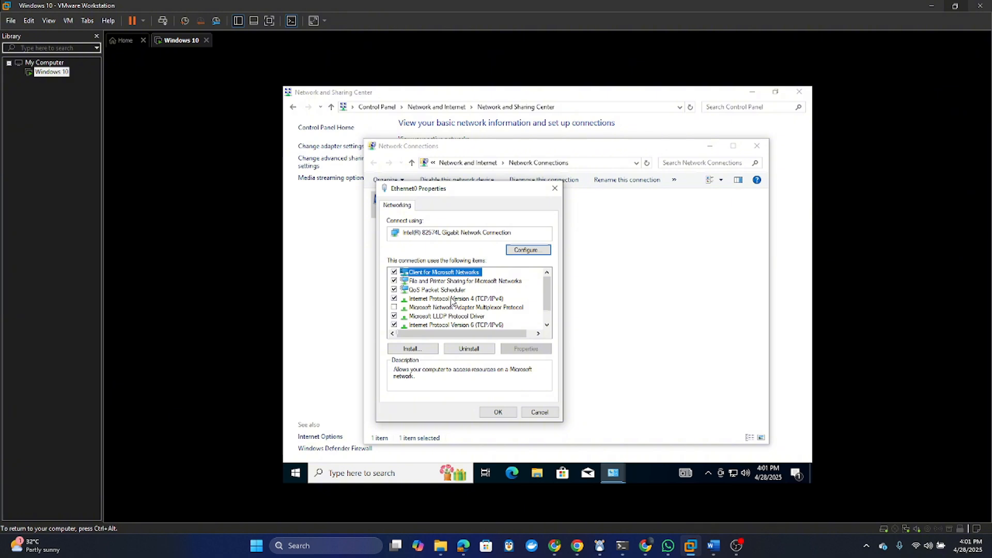
pyautogui.doubleClick(472, 300)
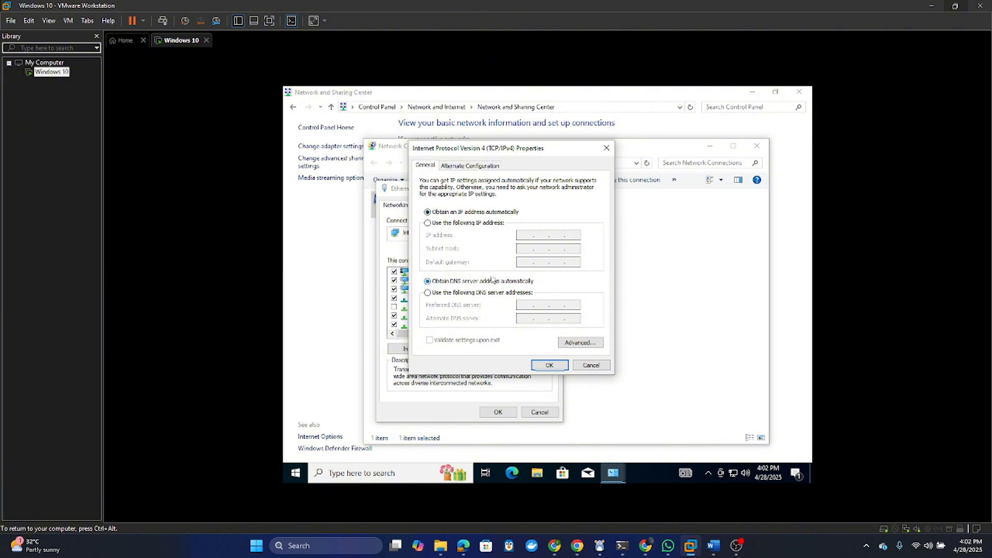
pyautogui.click(549, 365)
pyautogui.click(506, 412)
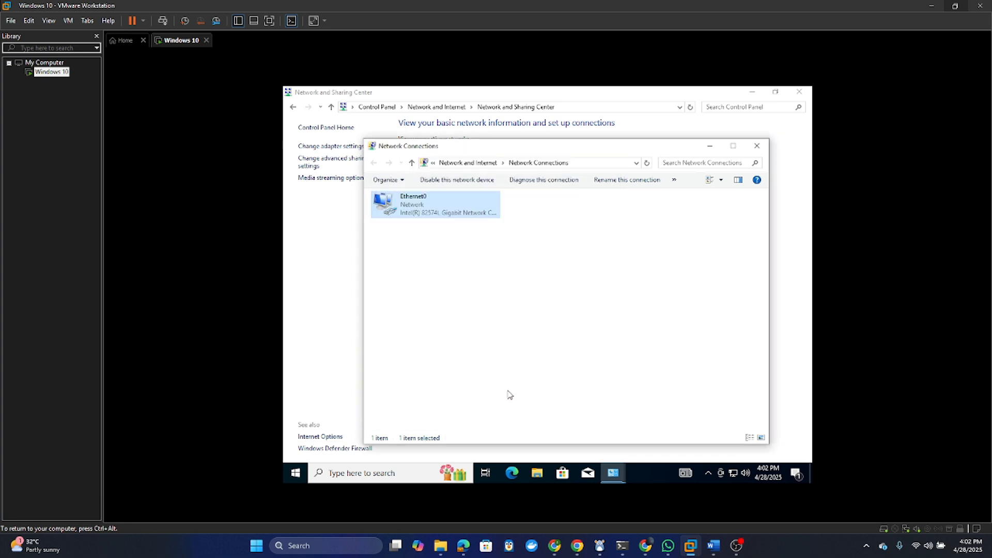
pyautogui.click(757, 149)
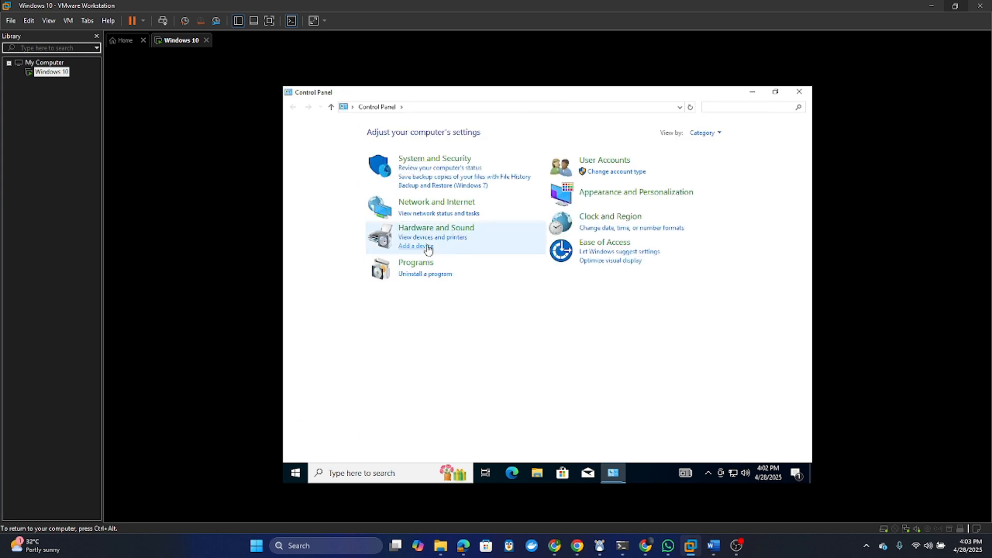
# - Navigate from User Accounts to adding a new local user without a Microsoft account
pyautogui.click(609, 162)
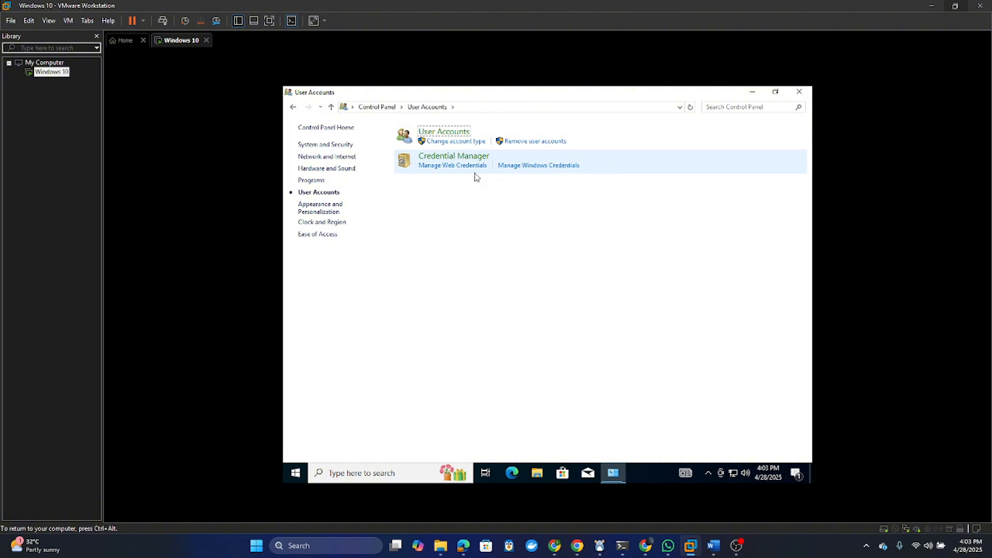
pyautogui.click(453, 135)
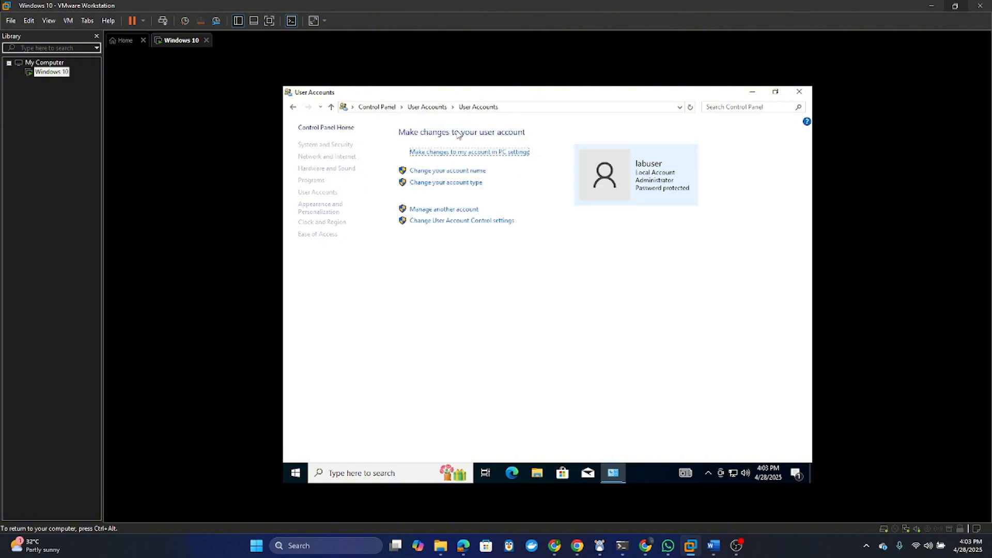
pyautogui.click(657, 181)
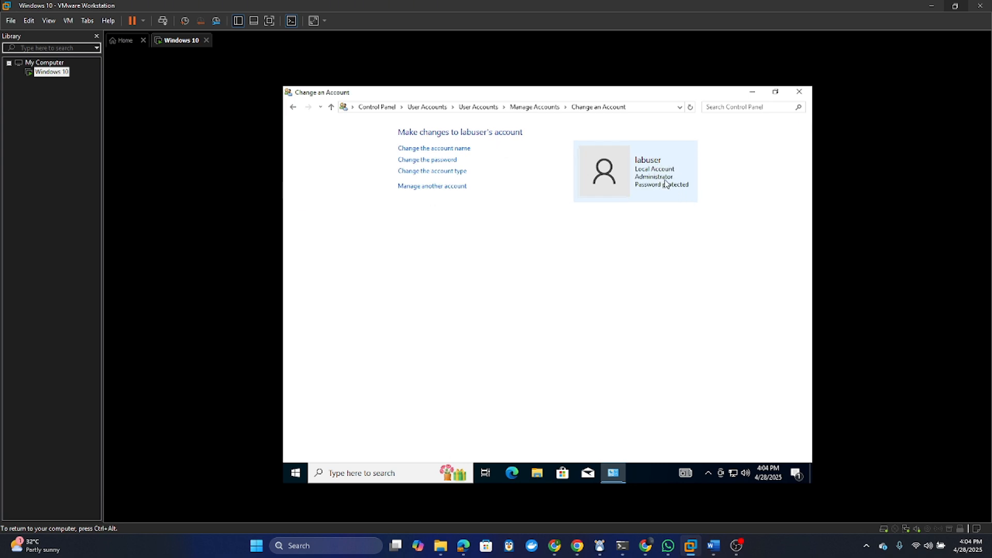
pyautogui.click(417, 187)
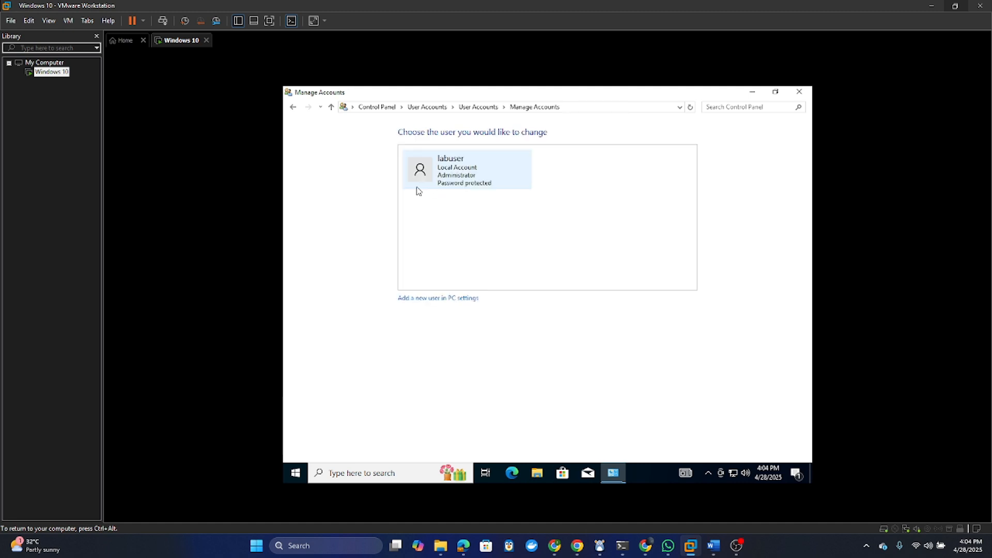
pyautogui.click(437, 299)
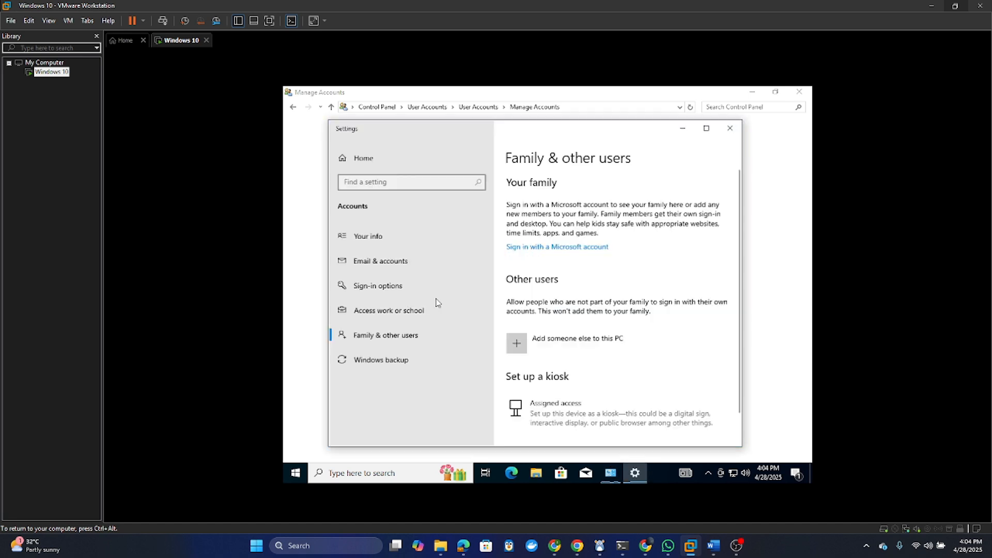
pyautogui.click(535, 344)
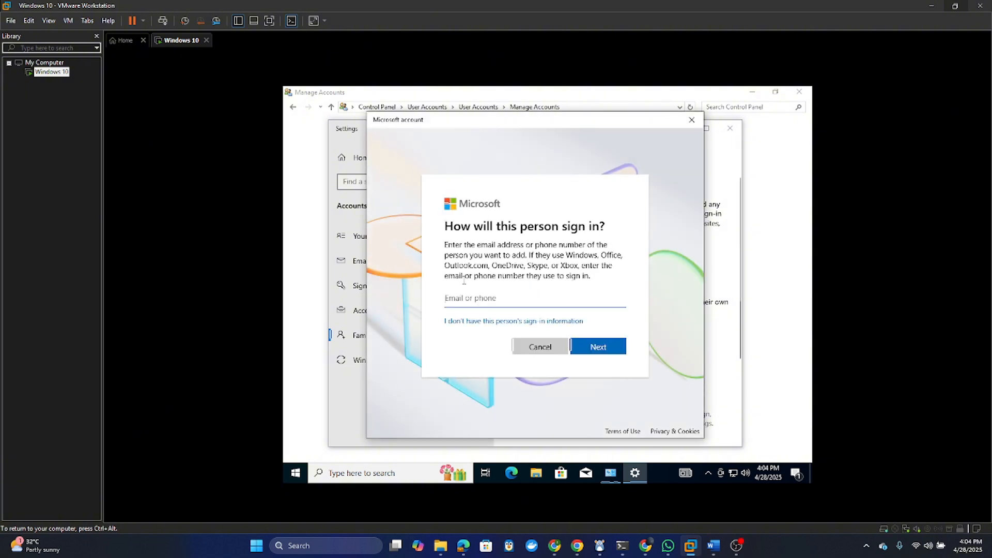
pyautogui.click(496, 322)
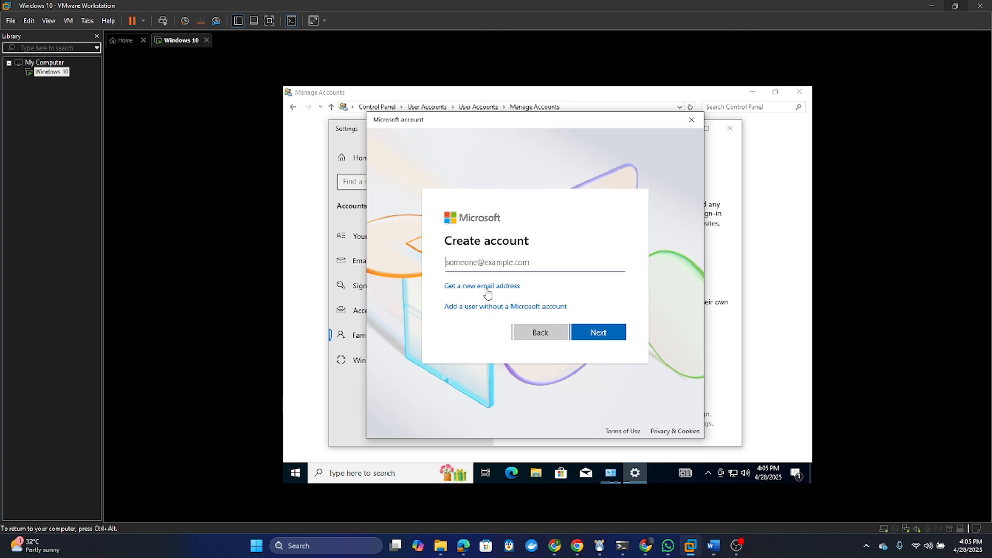
pyautogui.click(486, 308)
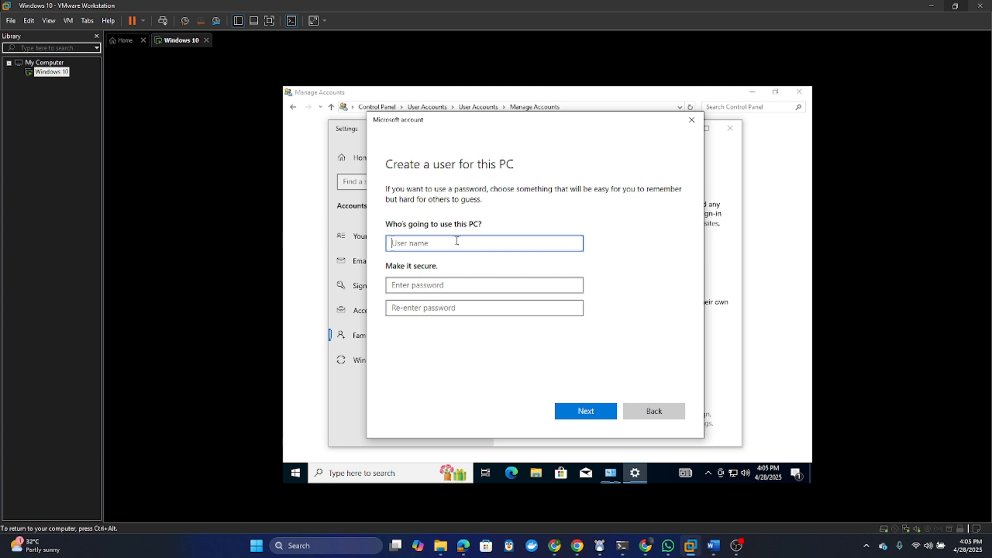
# - Enter the username adminuser, then type, correct and confirm the account password
pyautogui.write('adminuser')
pyautogui.click(446, 289)
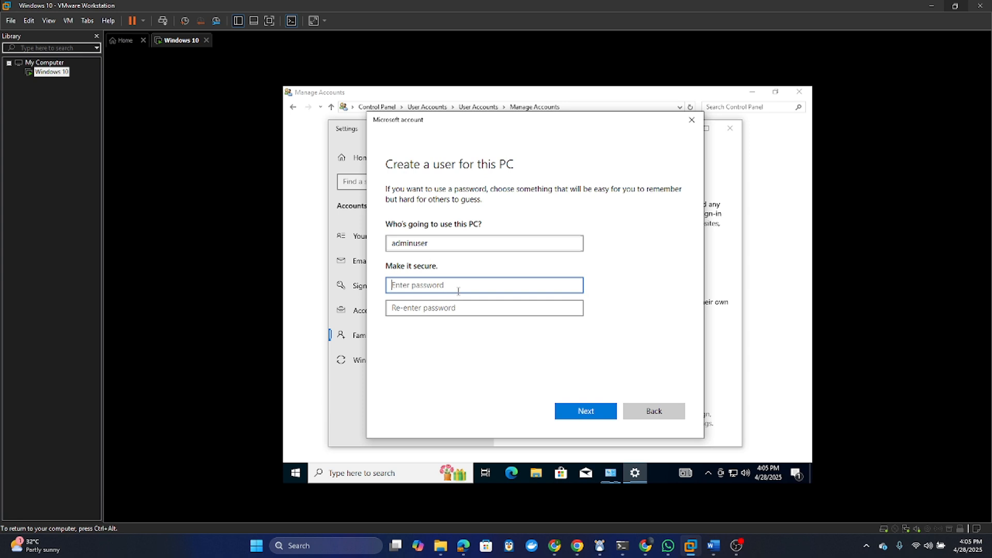
pyautogui.write('ad')
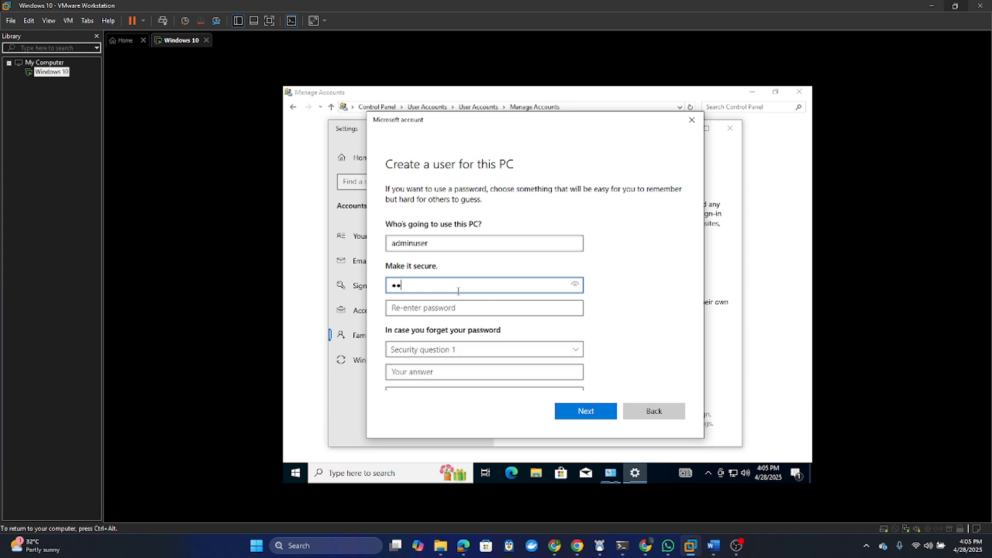
pyautogui.press('BackSpace')
pyautogui.press('BackSpace')
pyautogui.write('•••••••••••••••••••••')
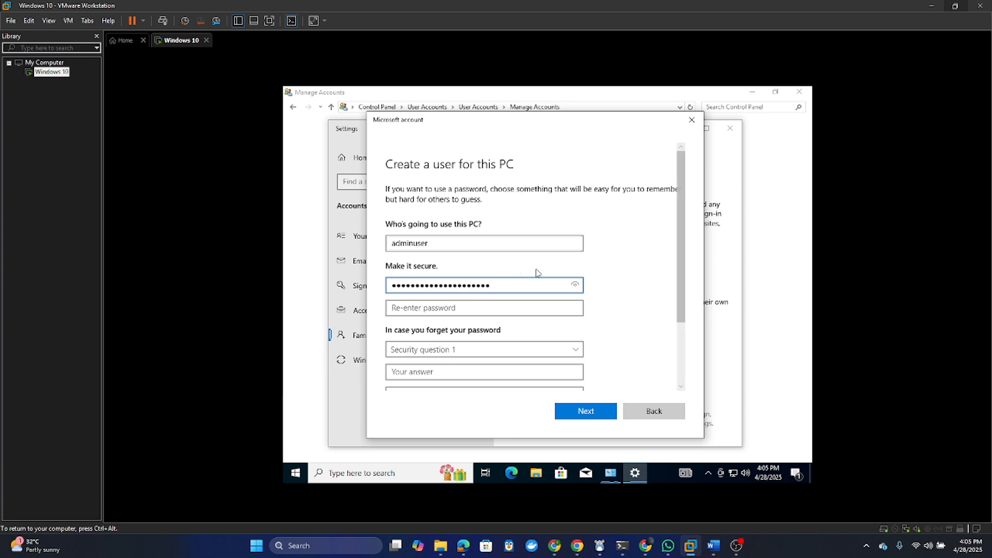
pyautogui.moveTo(573, 289); pyautogui.dragTo(434, 285)
pyautogui.click(435, 285)
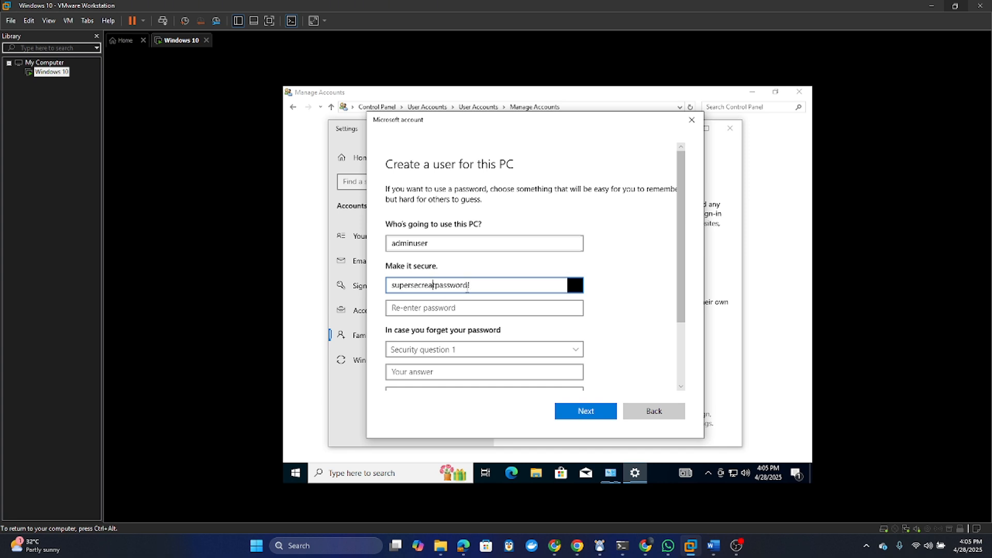
pyautogui.press('BackSpace')
pyautogui.moveTo(574, 286); pyautogui.dragTo(403, 316)
pyautogui.click(409, 312)
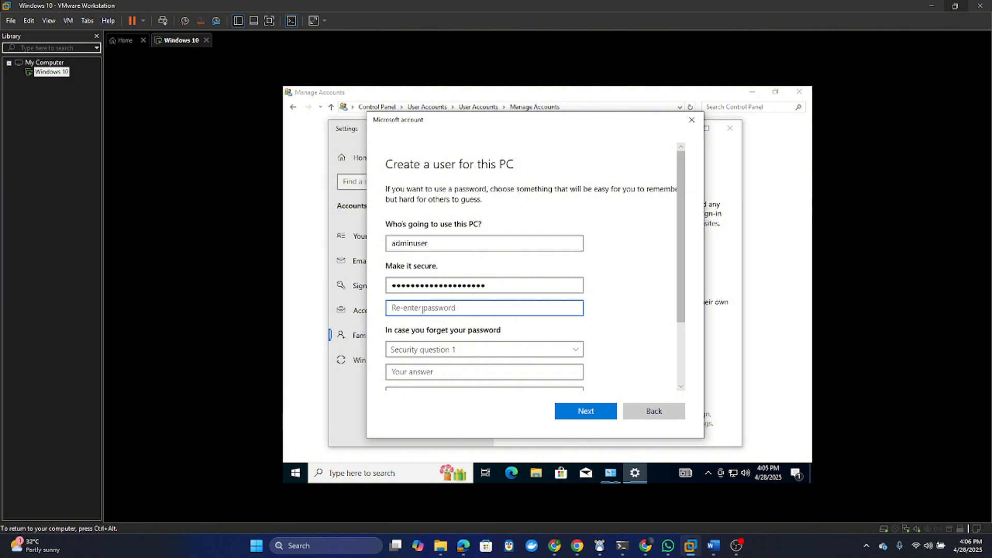
pyautogui.write('supersecretpas')
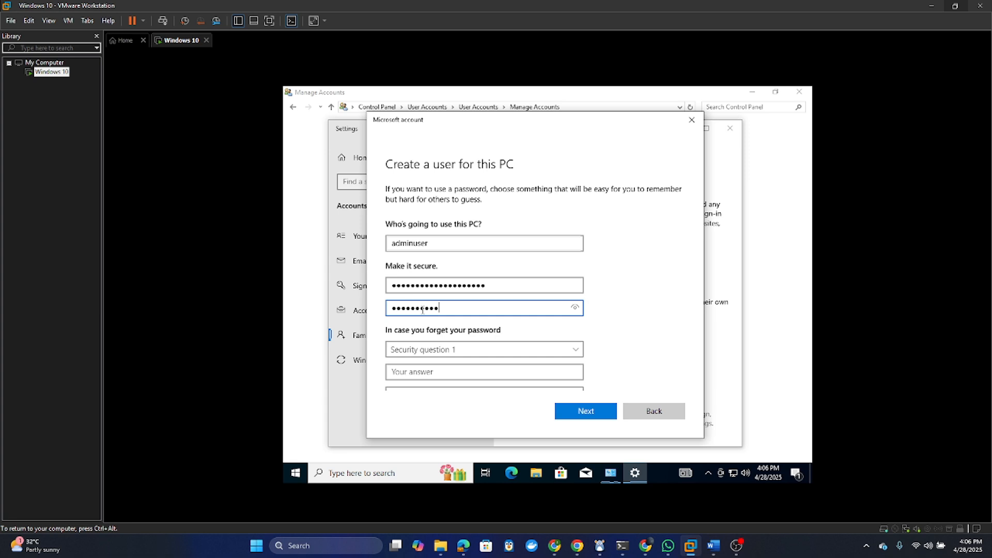
pyautogui.write('sword!')
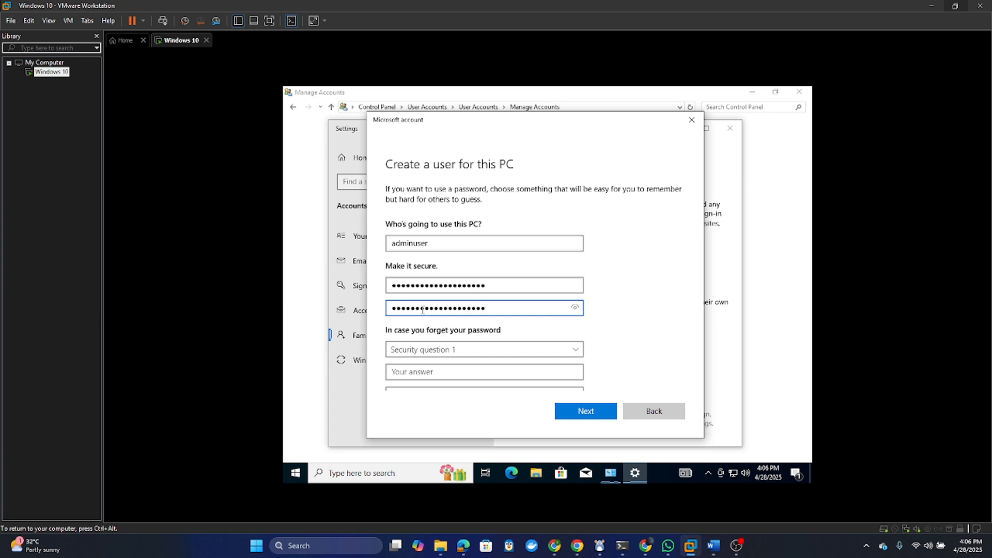
pyautogui.click(575, 308)
pyautogui.hotkey('shift', 'Tab')
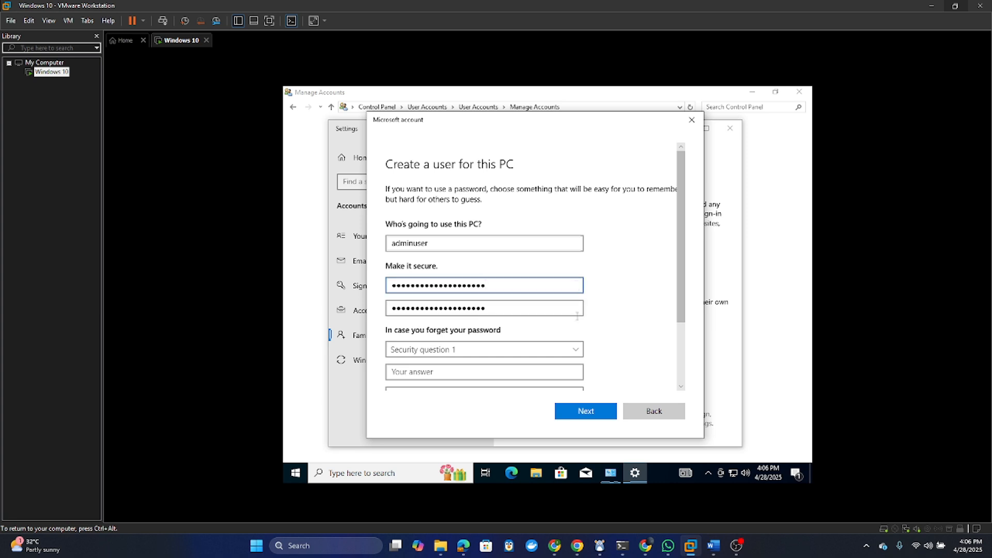
pyautogui.scroll(-3, 505, 349)
pyautogui.scroll(-1, 525, 332)
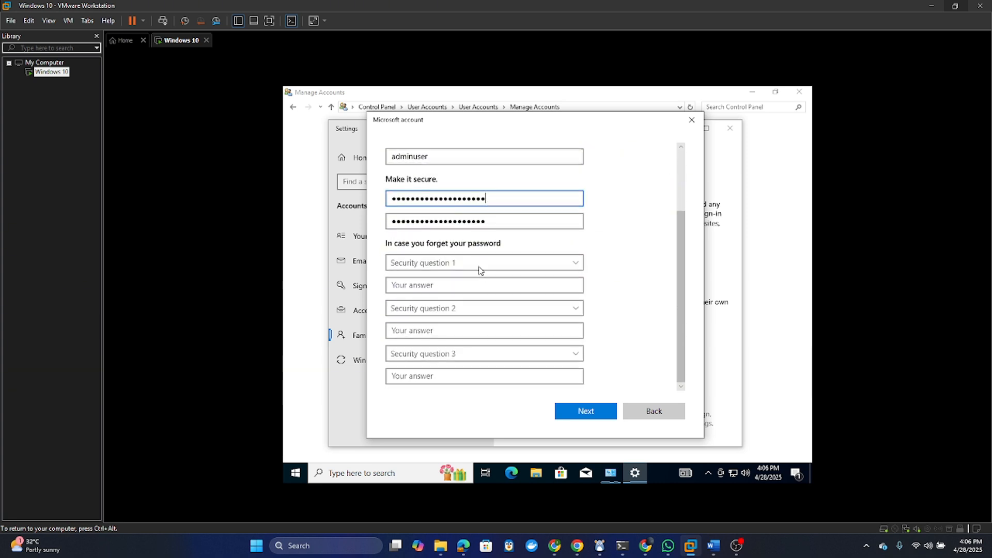
# - Answer the first pet, childhood nickname and oldest cousin security questions, then finish creating the account
pyautogui.click(479, 265)
pyautogui.click(431, 273)
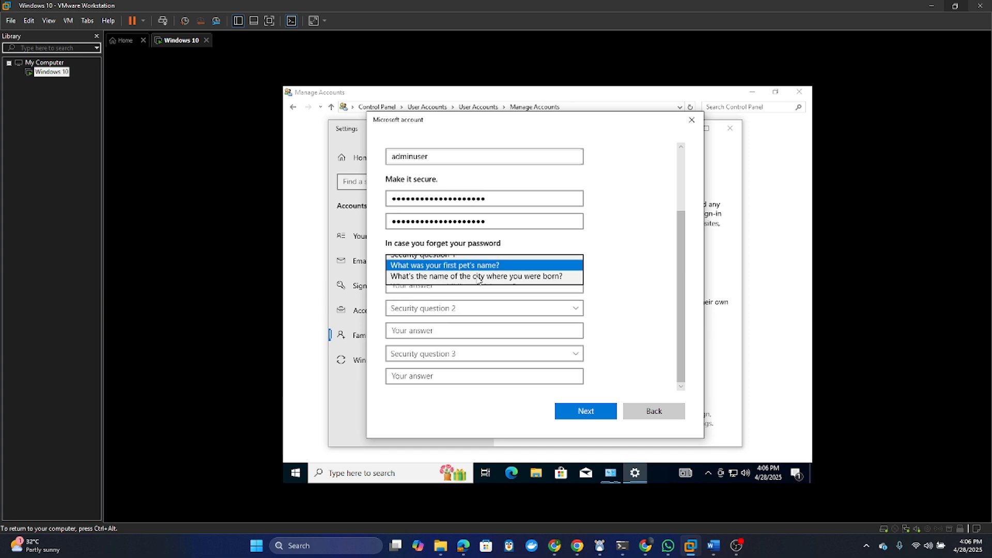
pyautogui.click(431, 285)
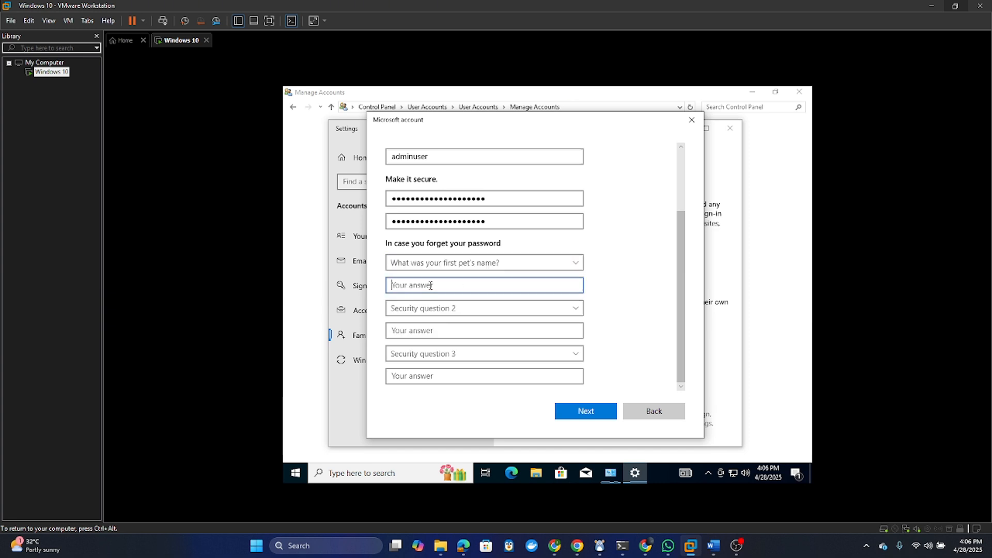
pyautogui.write('dog')
pyautogui.click(464, 310)
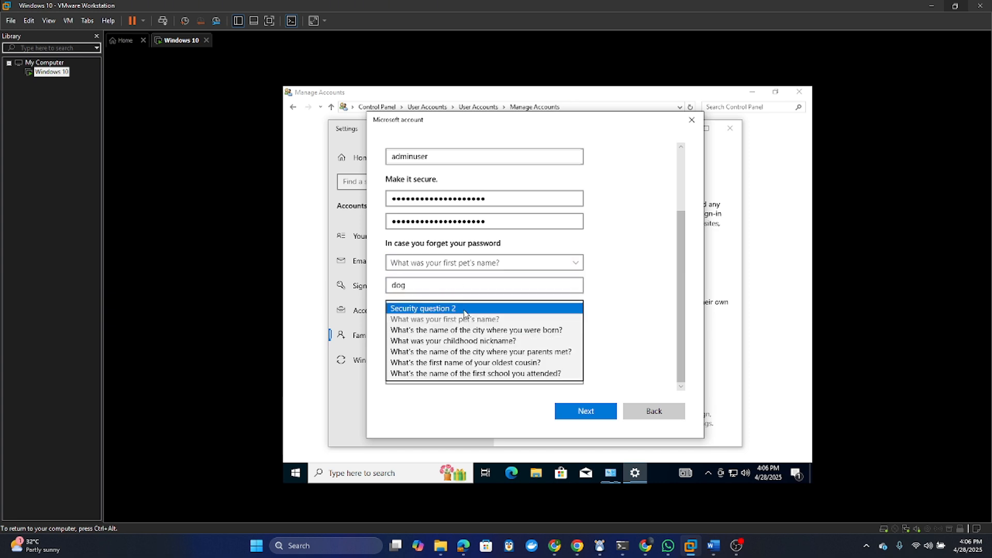
pyautogui.click(425, 341)
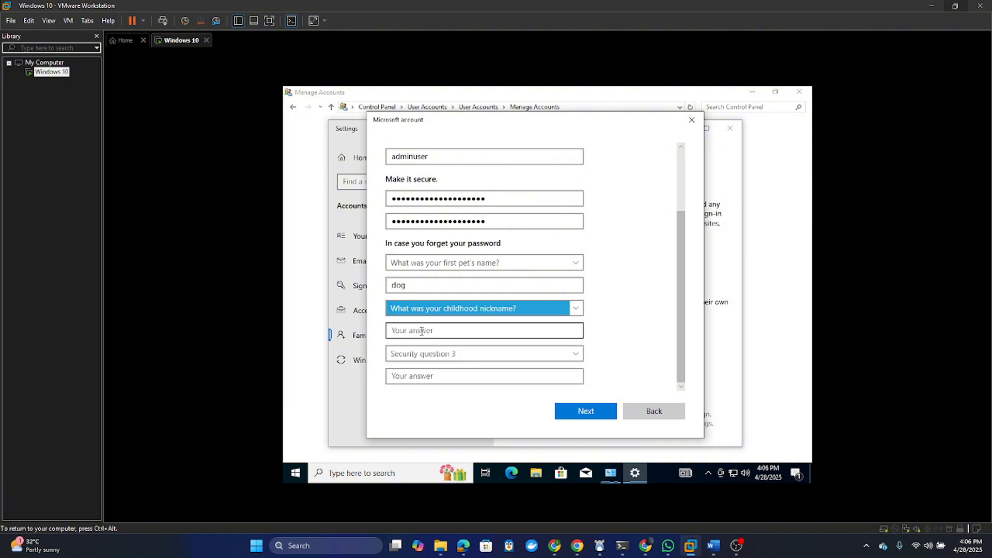
pyautogui.click(422, 332)
pyautogui.write('user')
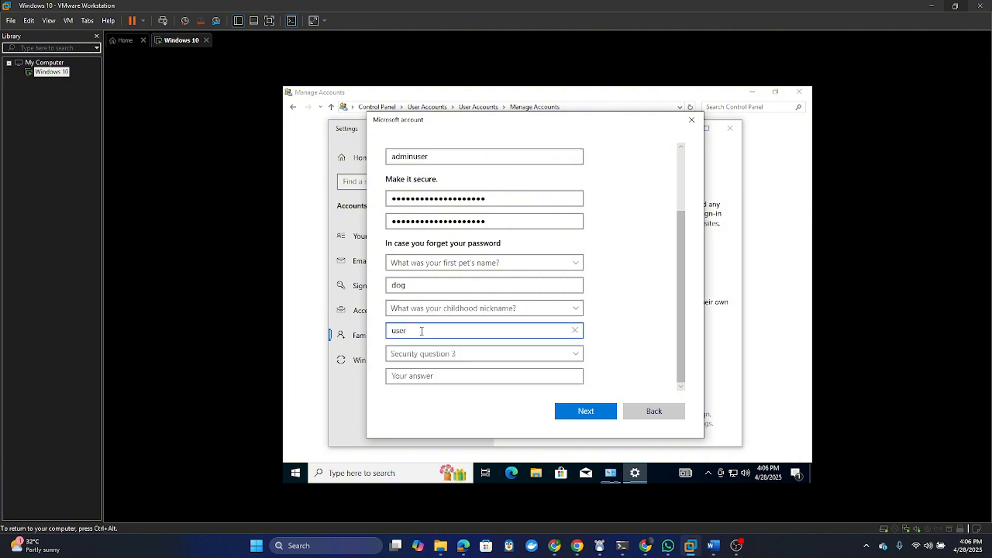
pyautogui.click(429, 355)
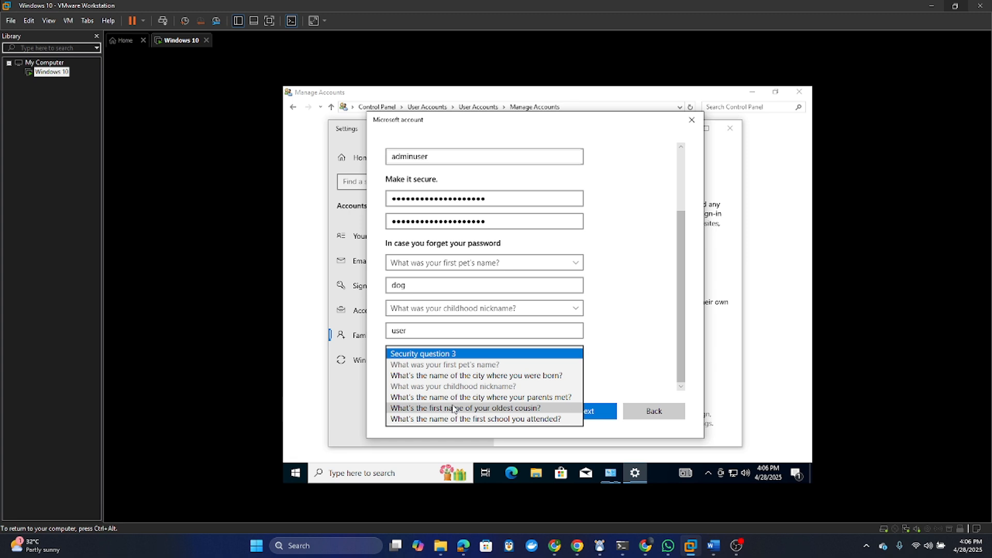
pyautogui.click(454, 408)
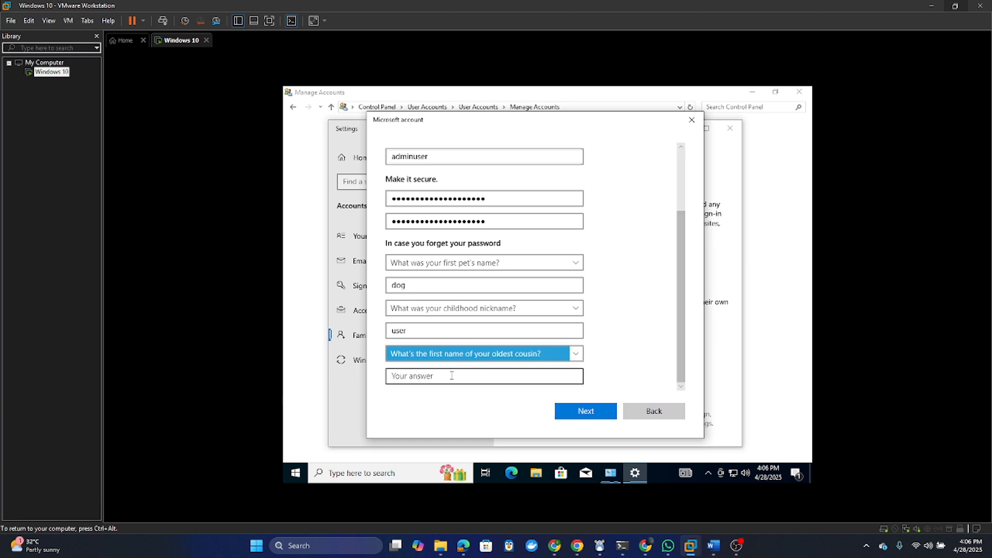
pyautogui.click(453, 377)
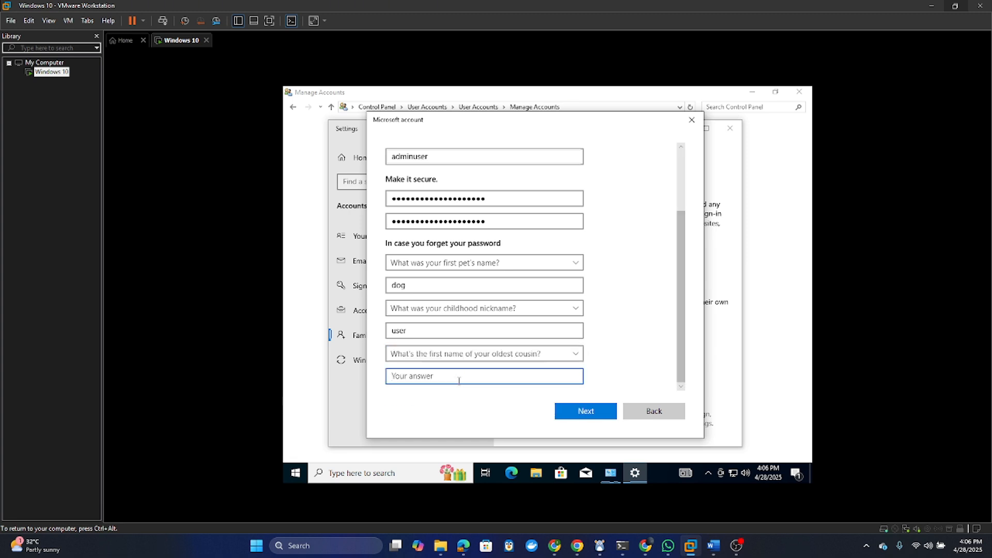
pyautogui.write('user')
pyautogui.click(585, 411)
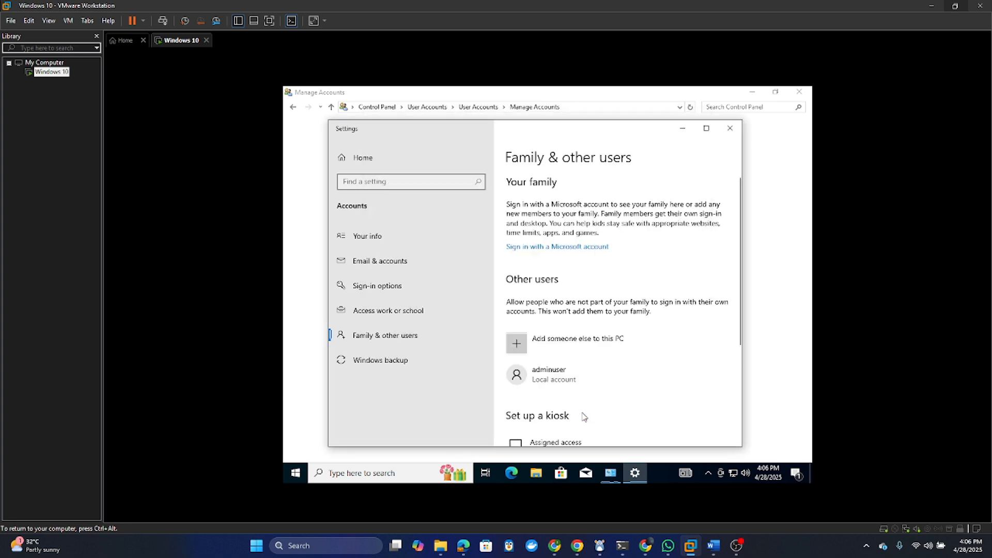
# - Change adminuser's account type from Standard User to Administrator
pyautogui.scroll(-3, 659, 313)
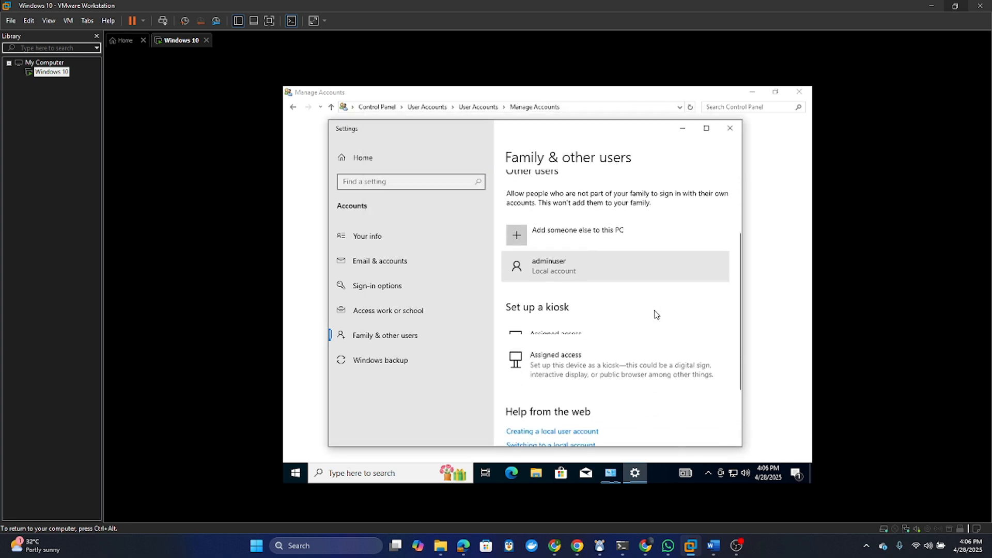
pyautogui.scroll(3, 571, 306)
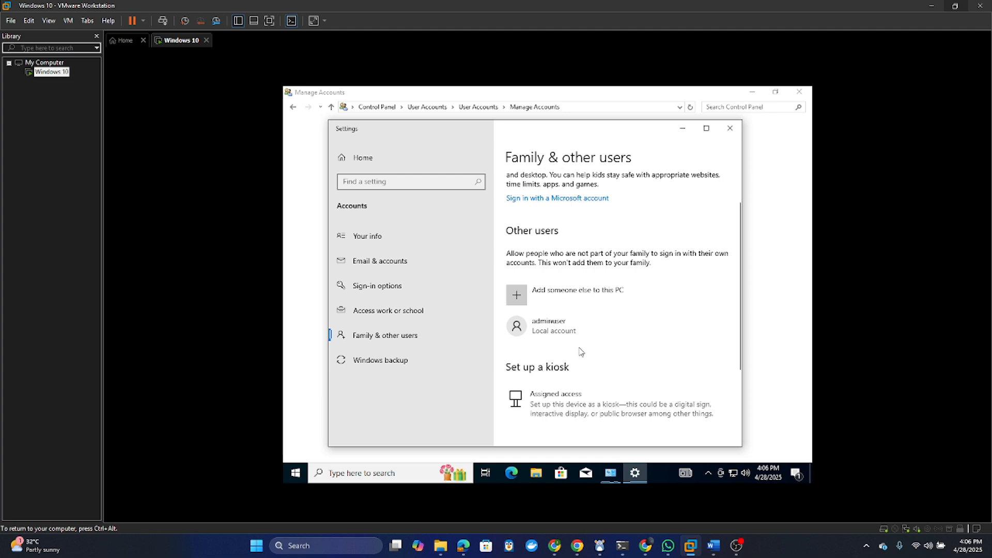
pyautogui.scroll(-1, 580, 350)
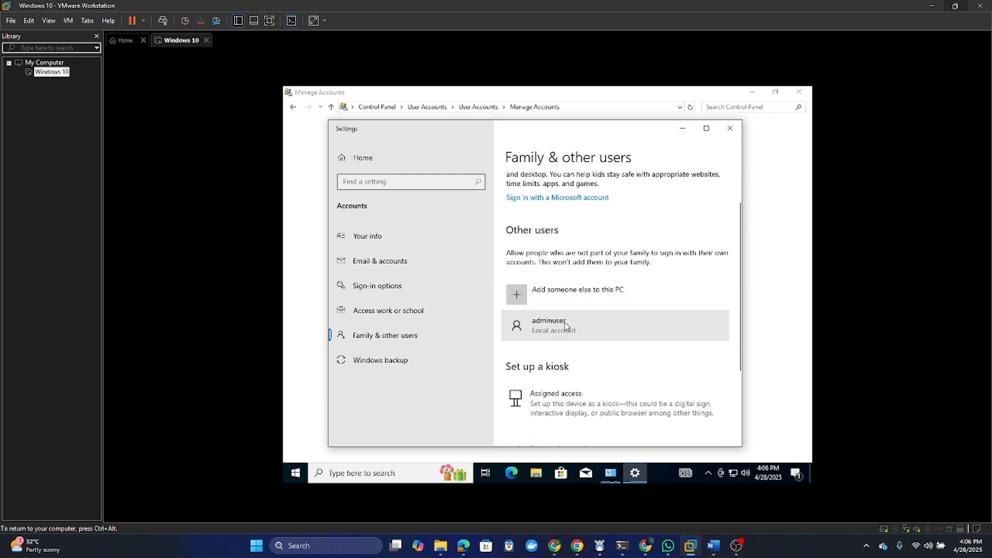
pyautogui.scroll(1, 637, 366)
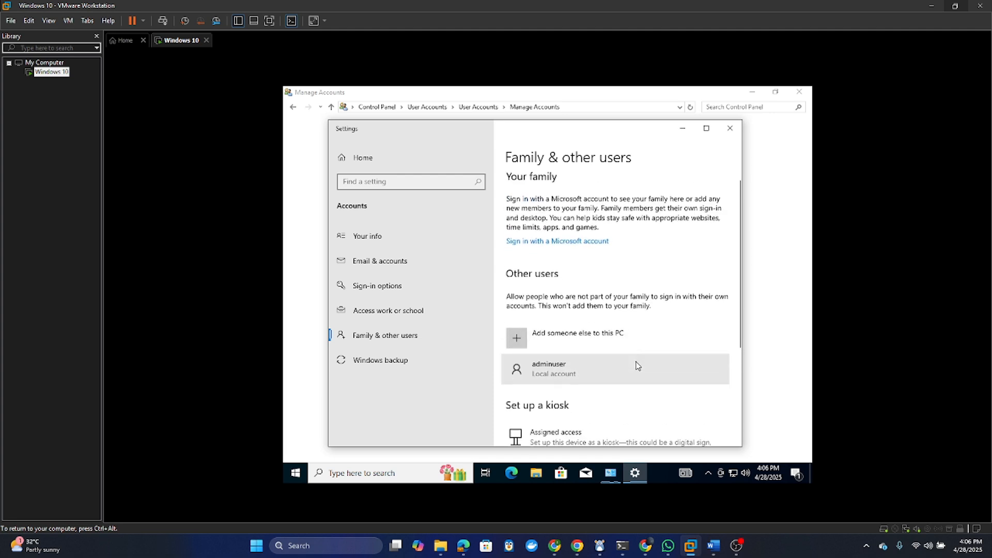
pyautogui.scroll(-3, 638, 366)
pyautogui.scroll(3, 637, 365)
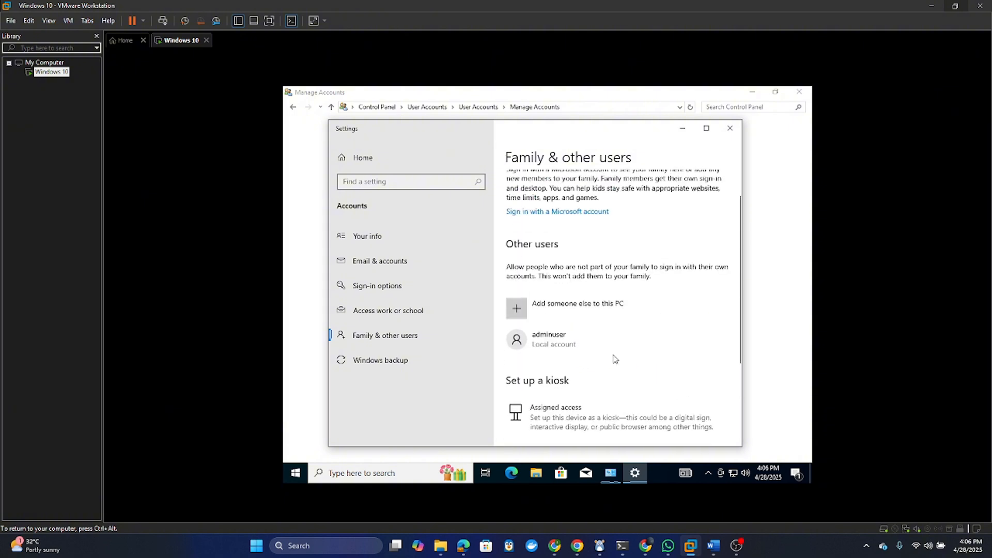
pyautogui.scroll(-1, 565, 349)
pyautogui.click(564, 350)
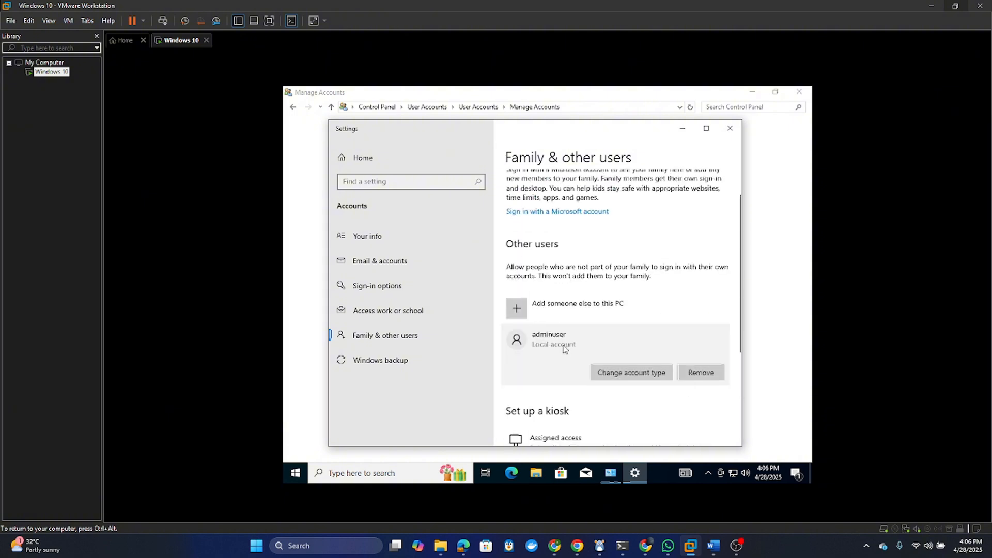
pyautogui.click(625, 373)
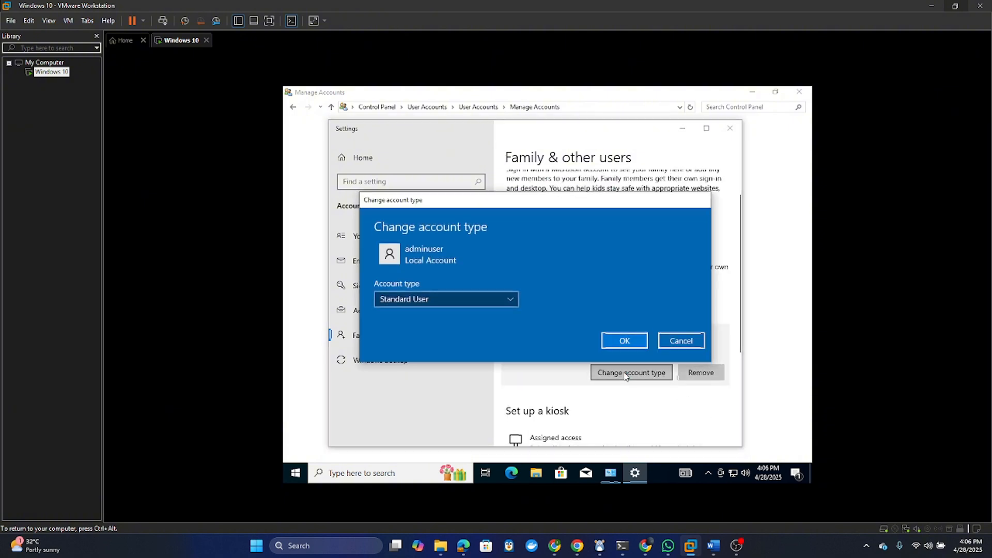
pyautogui.click(430, 305)
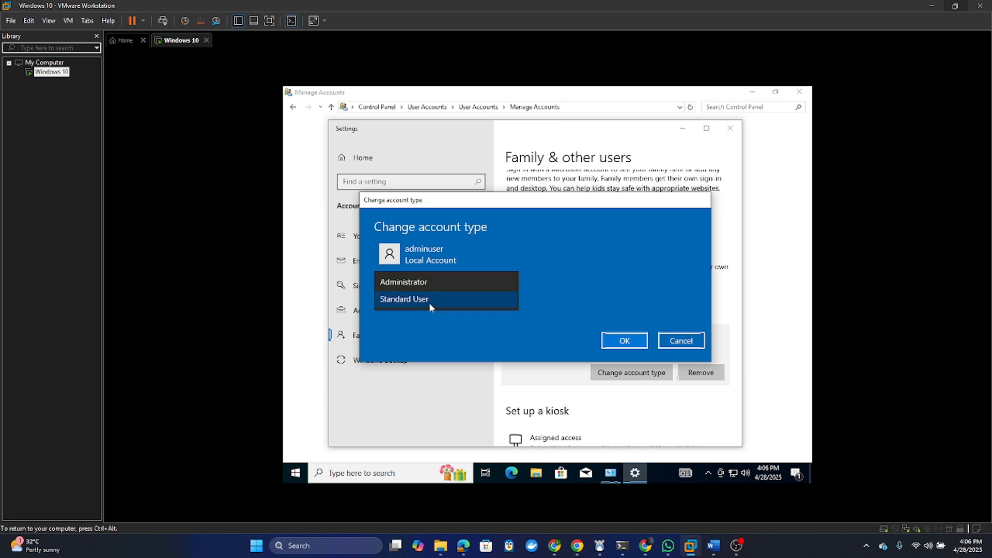
pyautogui.click(419, 284)
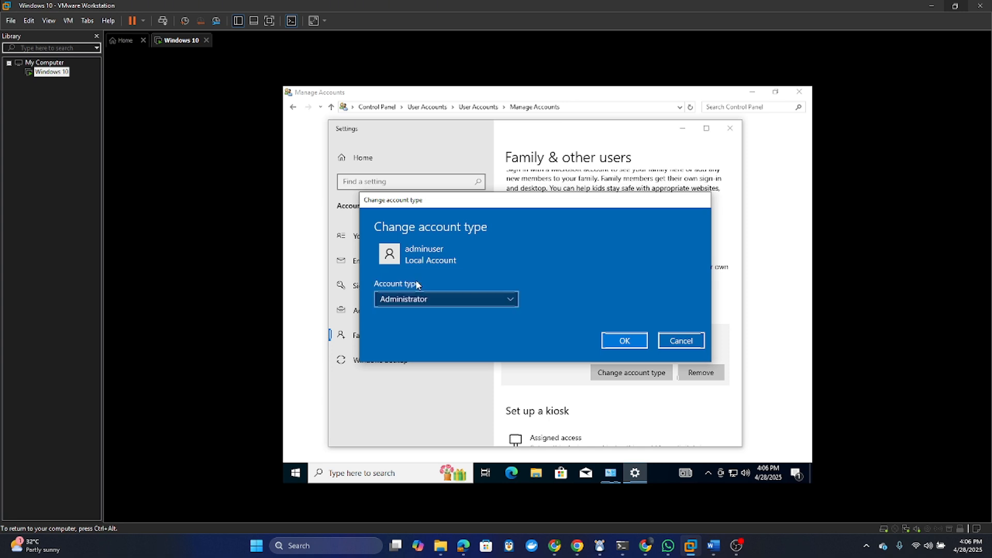
pyautogui.click(625, 345)
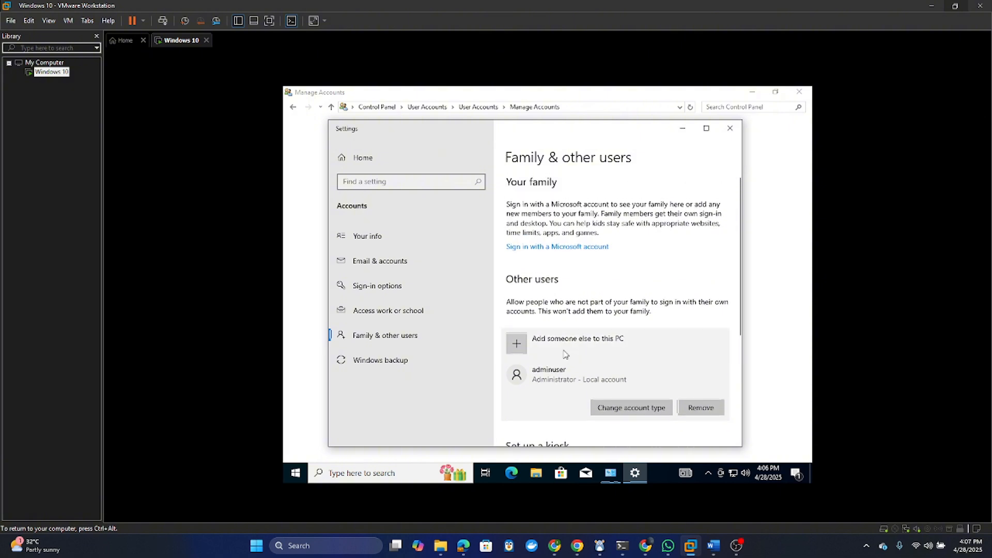
pyautogui.scroll(-4, 564, 354)
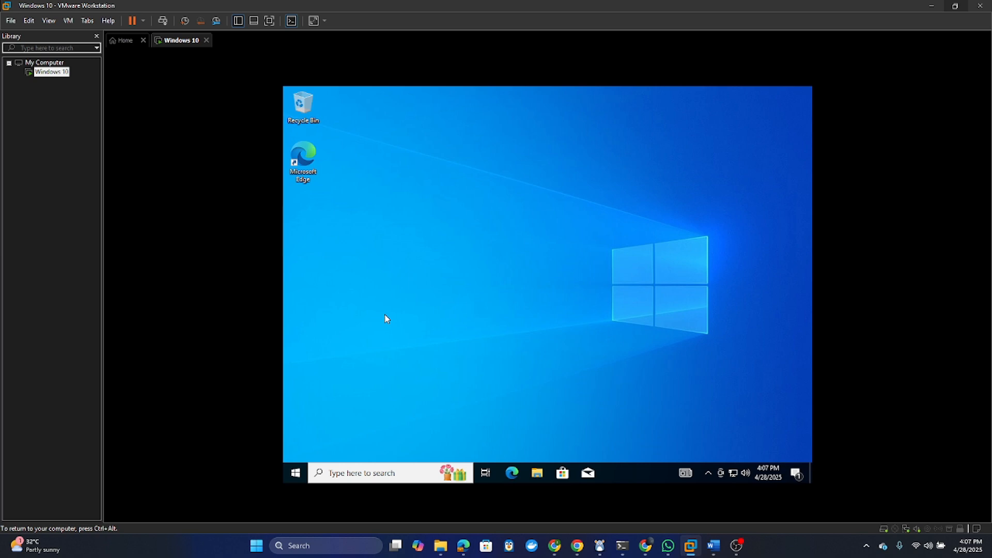
# - In a maximized File Explorer, add a new folder named publicshare on Local Disk (C:)
pyautogui.click(540, 474)
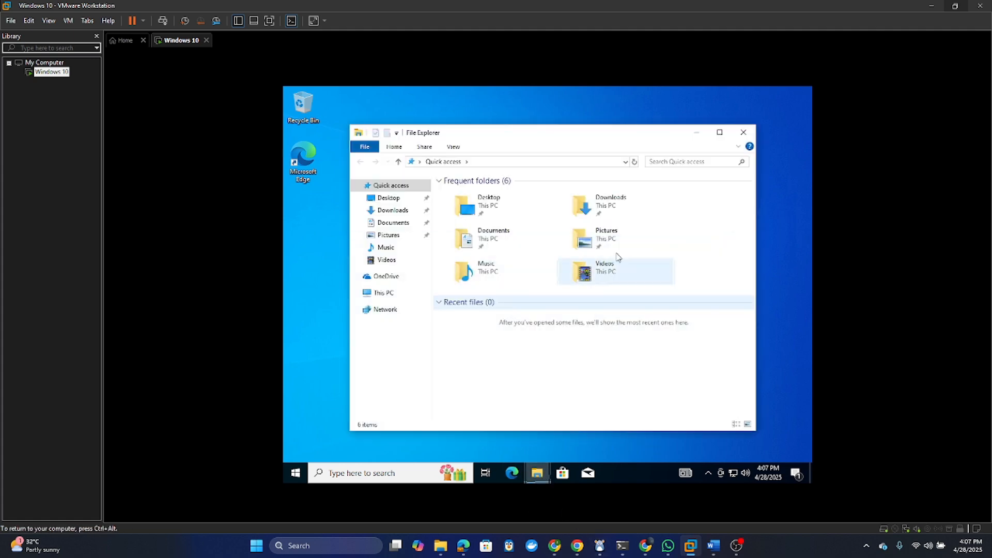
pyautogui.click(720, 132)
pyautogui.click(342, 249)
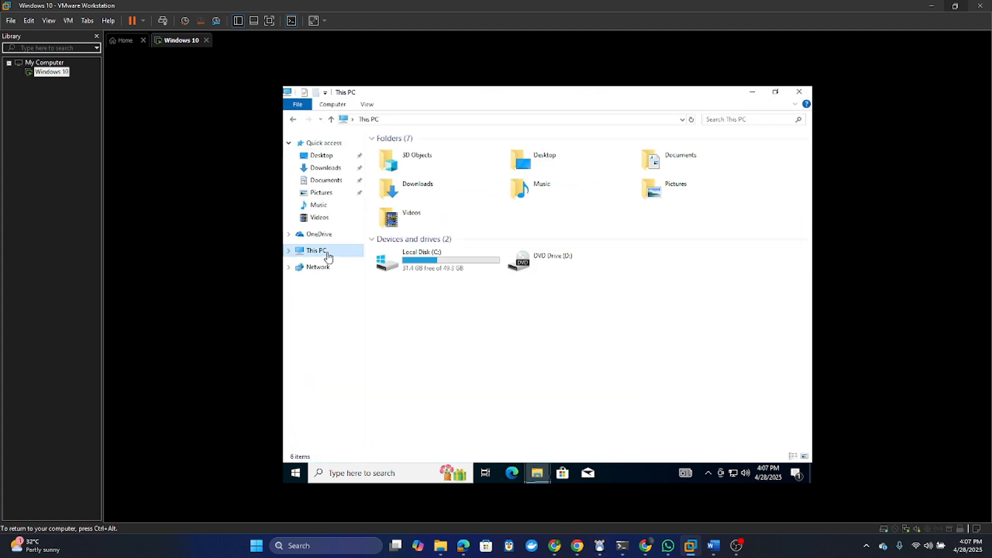
pyautogui.doubleClick(440, 262)
pyautogui.rightClick(423, 219)
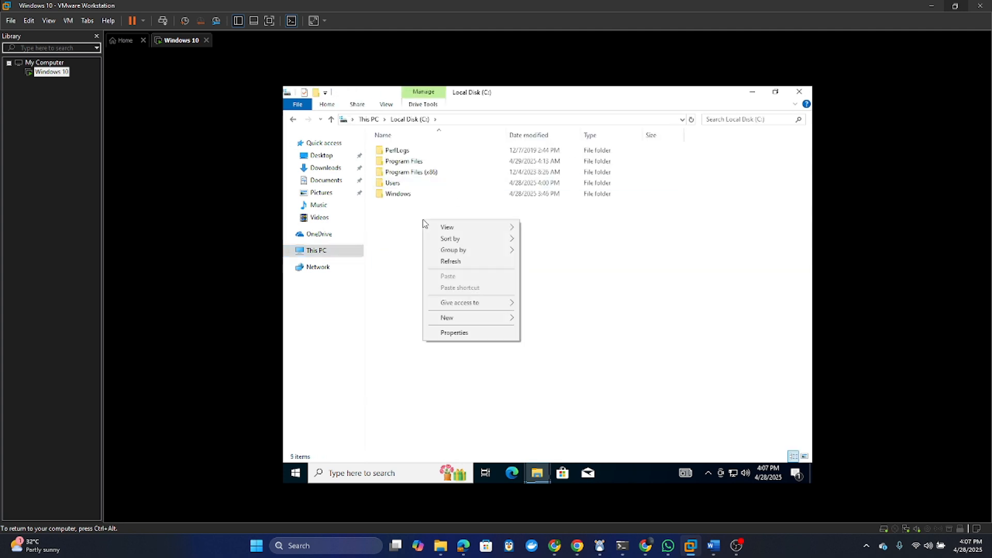
pyautogui.moveTo(514, 324)
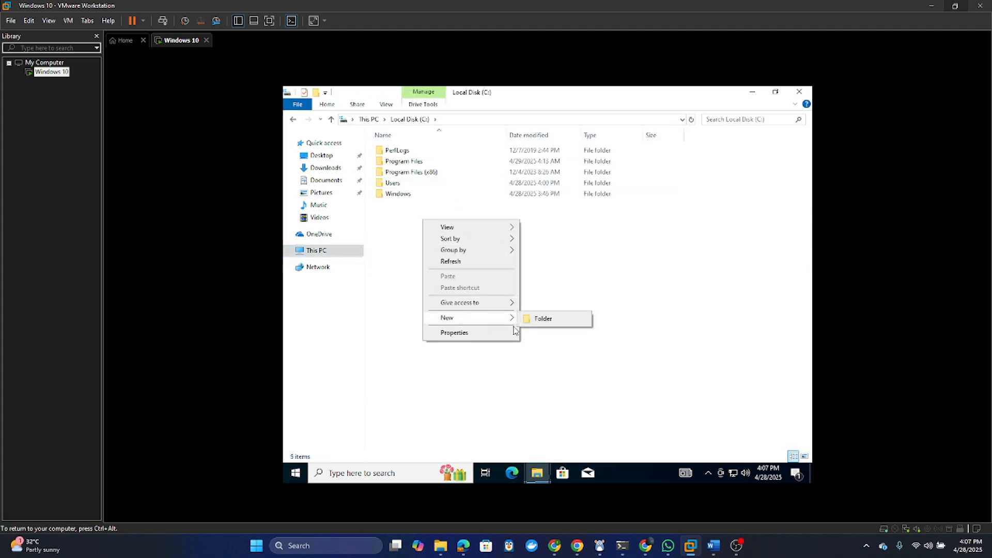
pyautogui.click(563, 325)
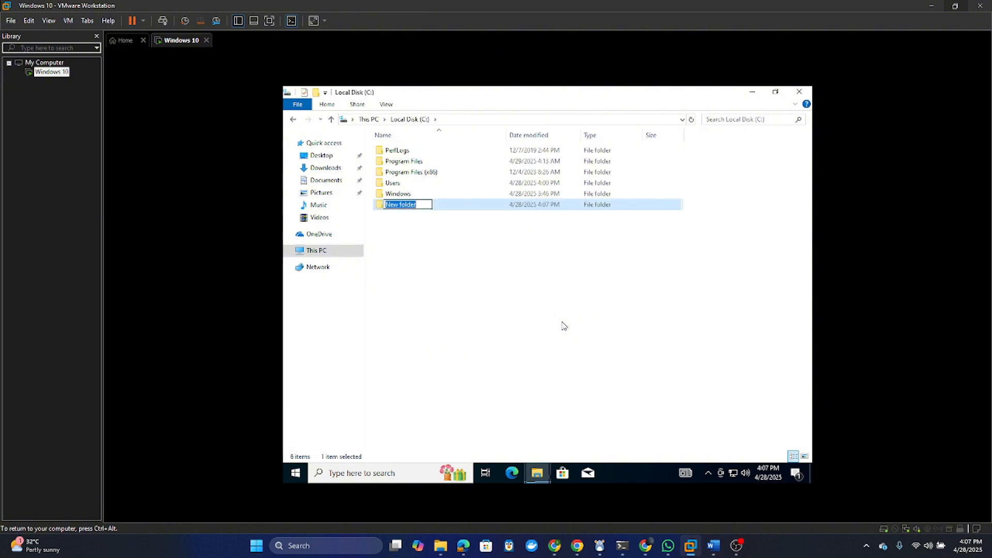
pyautogui.write('publicshare')
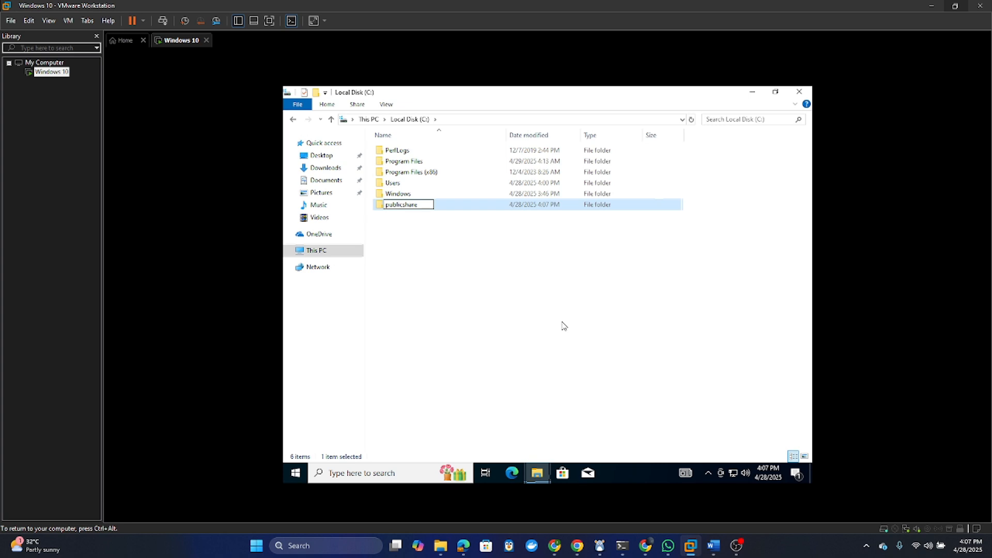
pyautogui.press('Return')
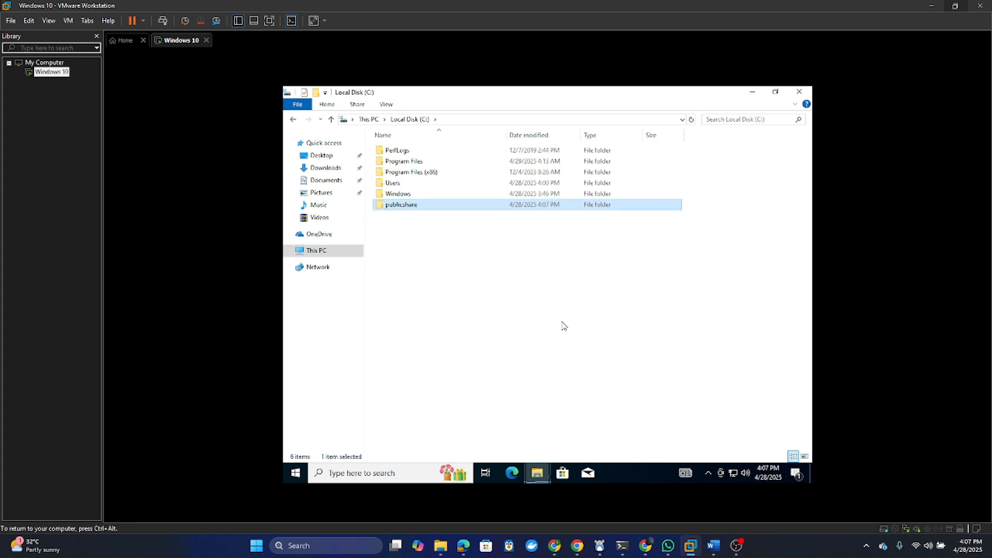
# - In publicshare's Properties, open Advanced Sharing and turn on Share this folder
pyautogui.rightClick(432, 208)
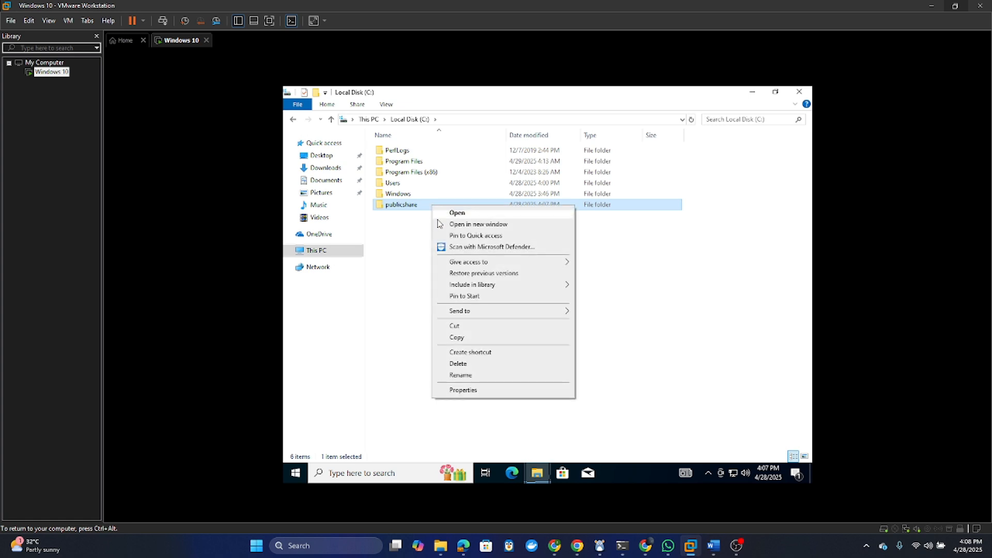
pyautogui.click(463, 390)
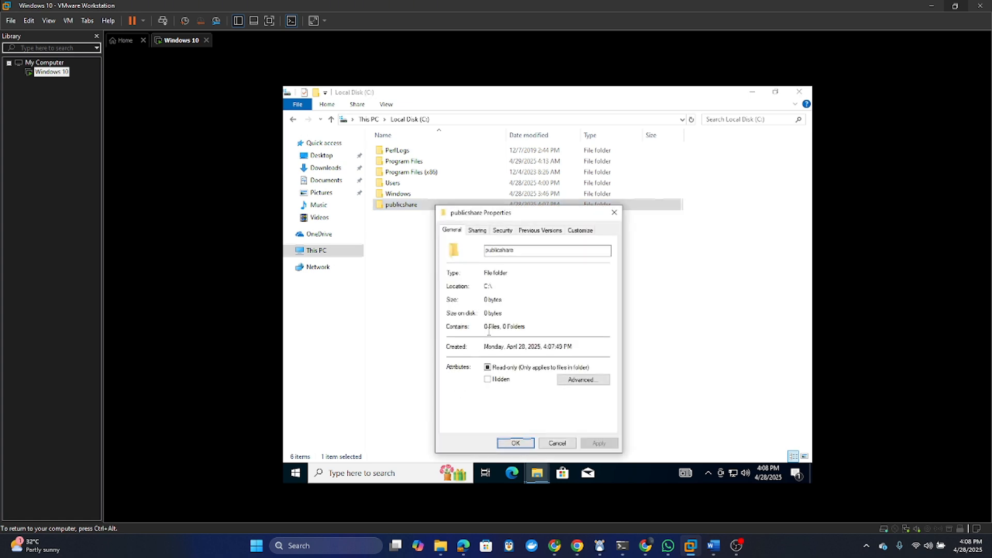
pyautogui.click(478, 231)
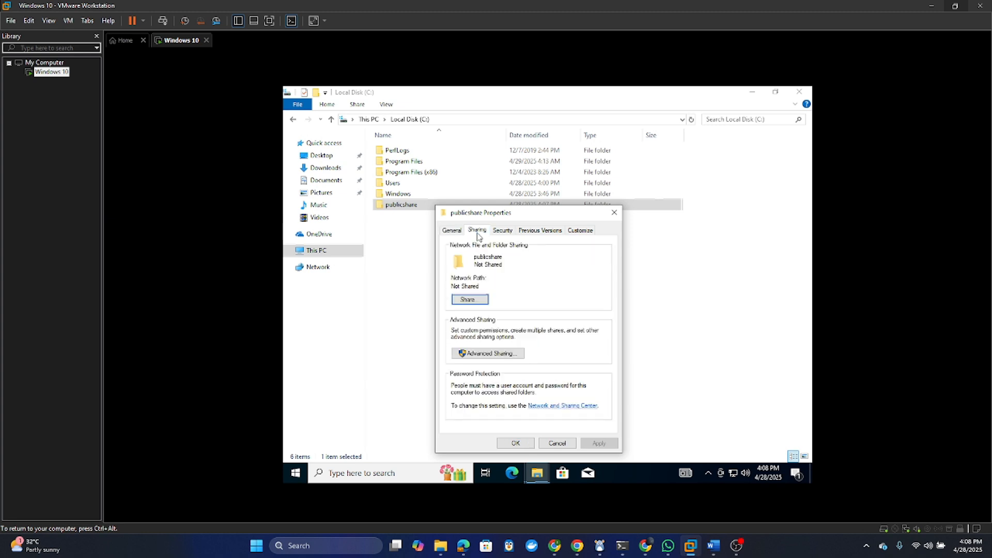
pyautogui.click(486, 353)
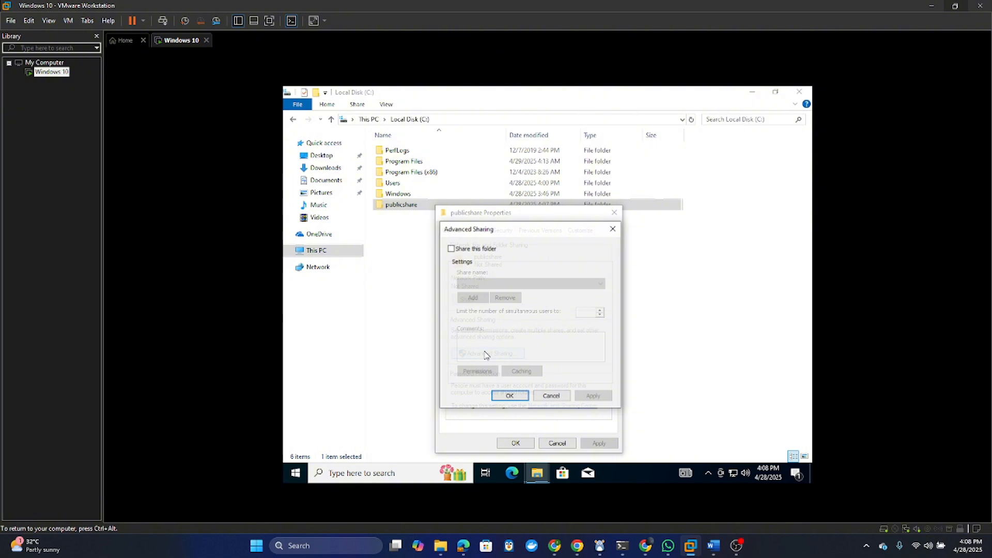
pyautogui.click(451, 249)
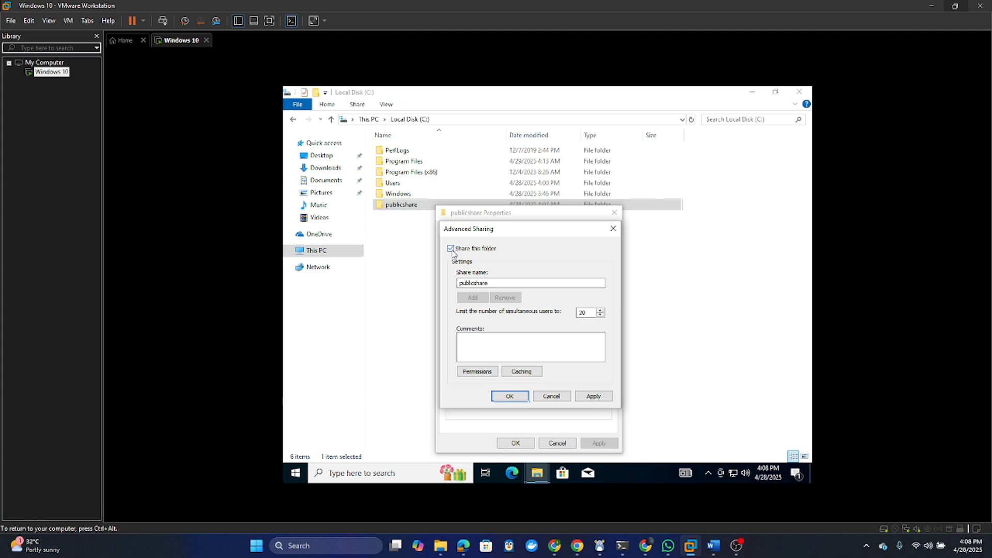
# - Allow Everyone Full Control in the share permissions and close all dialogs, keeping the changes
pyautogui.click(479, 373)
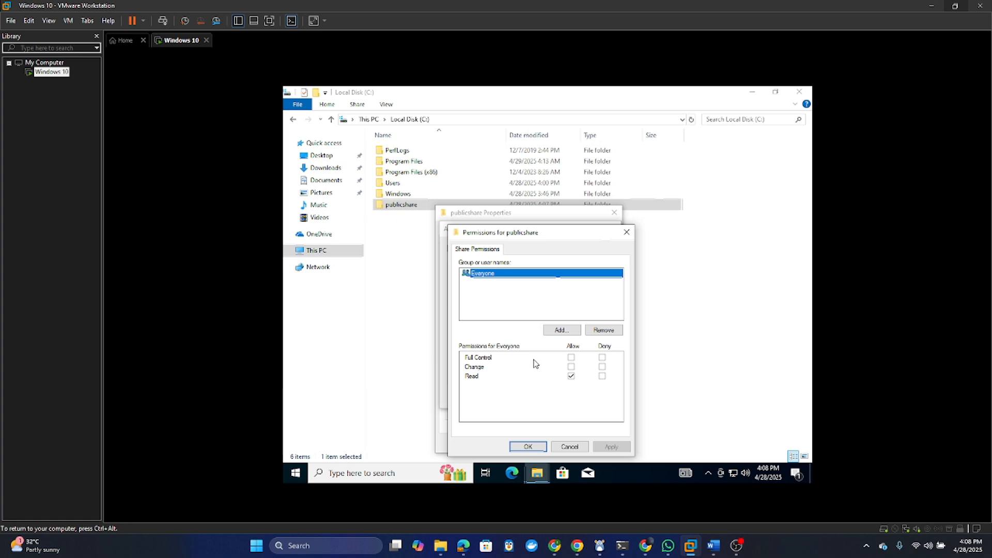
pyautogui.click(572, 357)
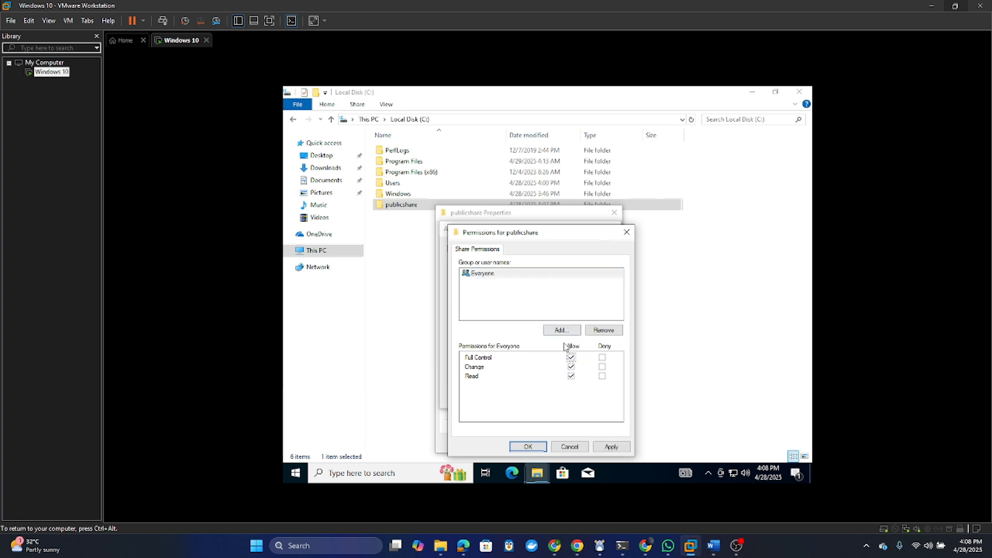
pyautogui.click(609, 447)
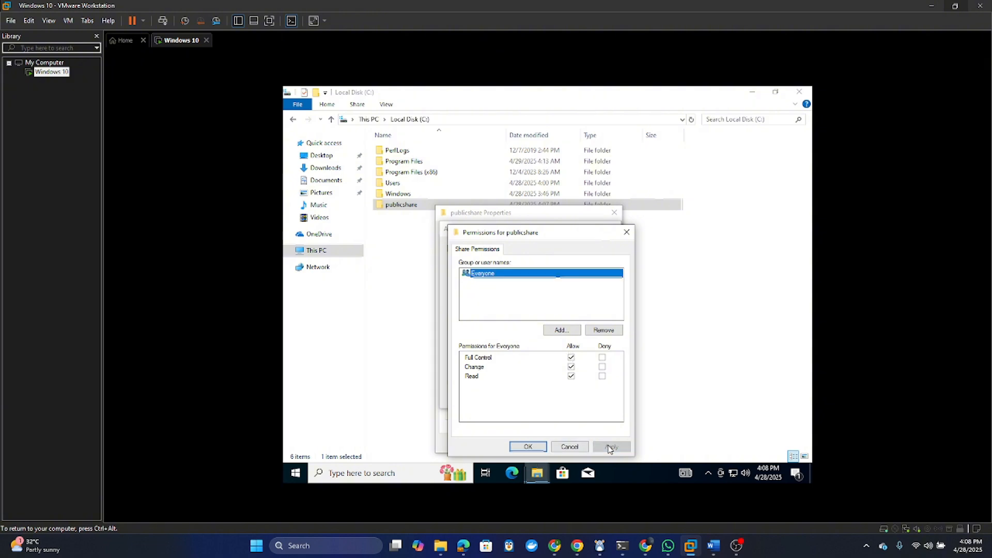
pyautogui.click(528, 446)
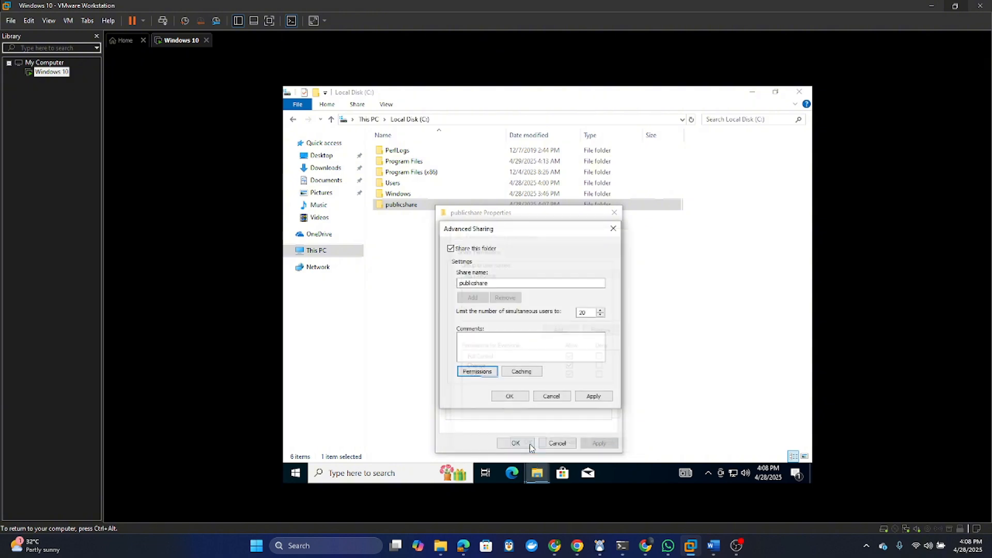
pyautogui.click(594, 397)
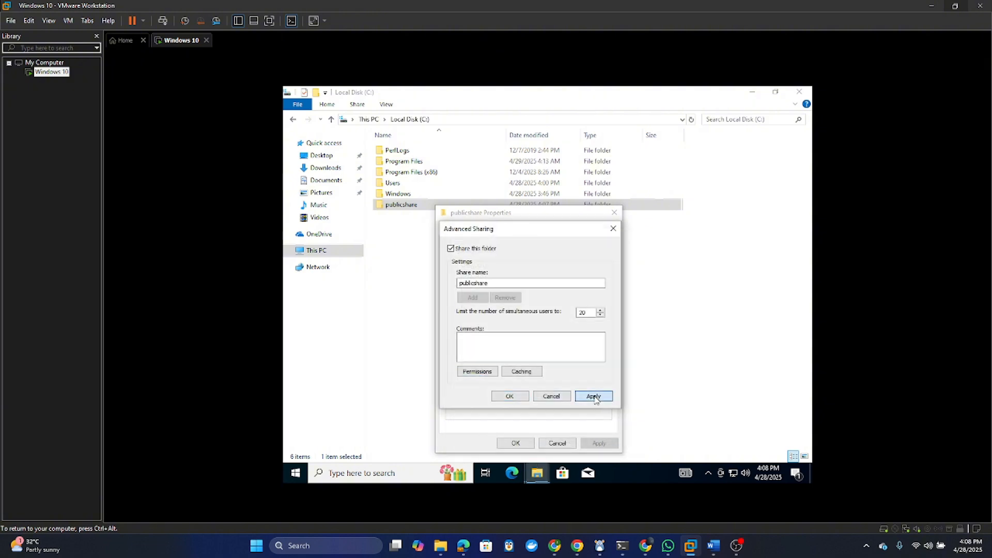
pyautogui.click(518, 396)
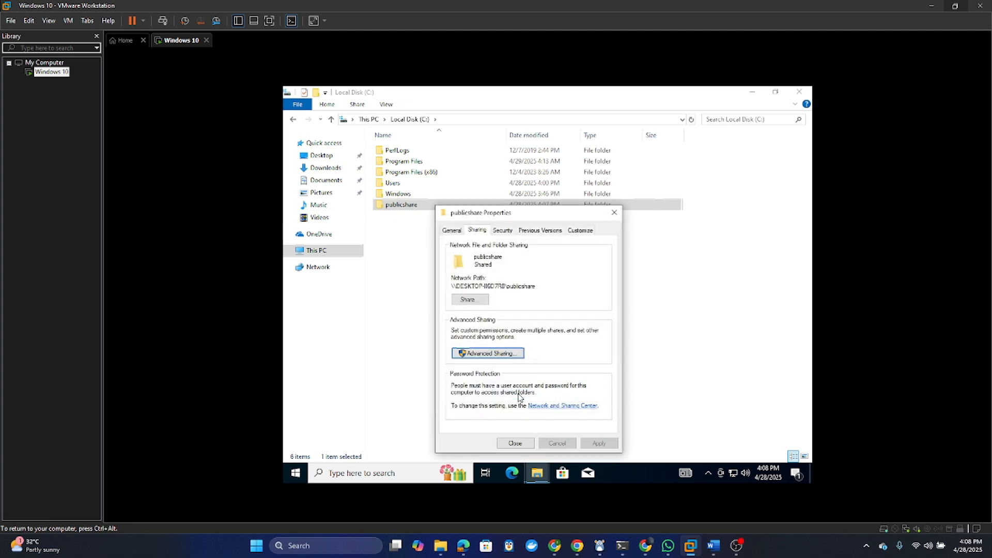
pyautogui.click(515, 443)
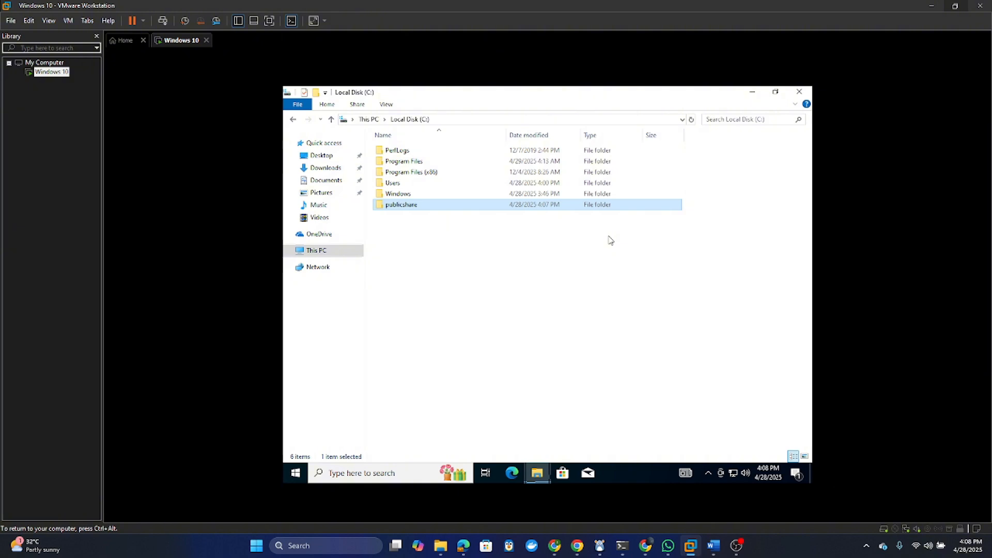
# - Through Control Panel's advanced sharing settings, turn on network discovery and save the change
pyautogui.click(289, 479)
pyautogui.write('cont')
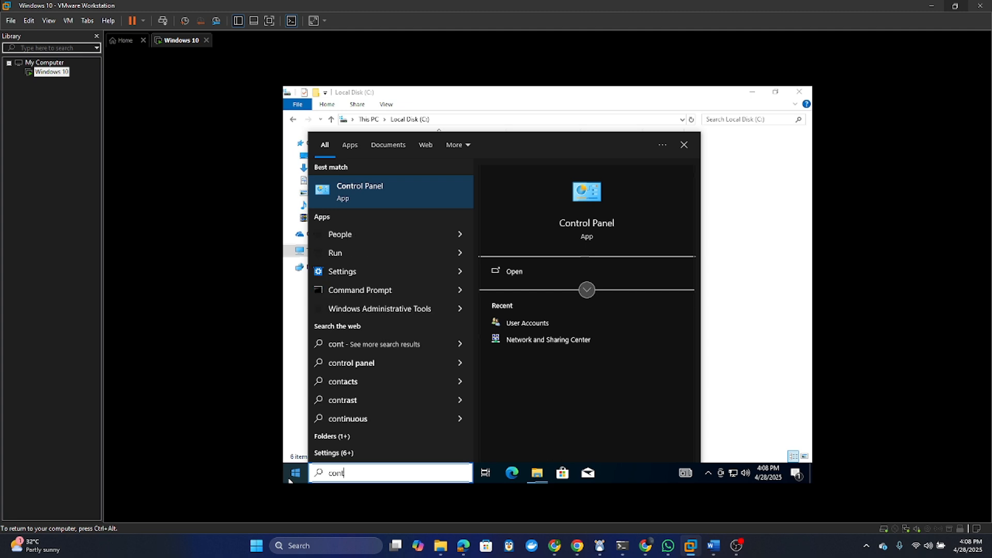
pyautogui.write('rol')
pyautogui.press('Return')
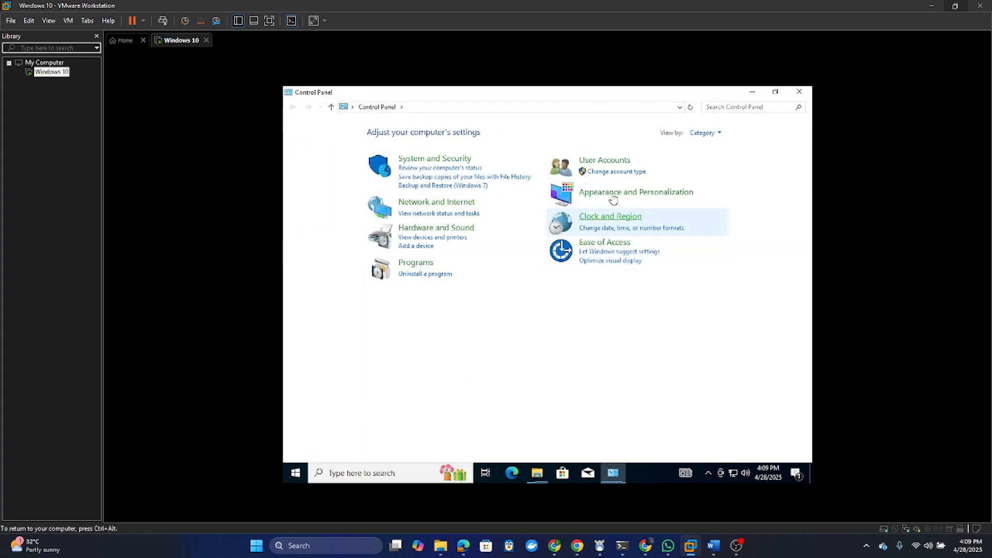
pyautogui.click(447, 204)
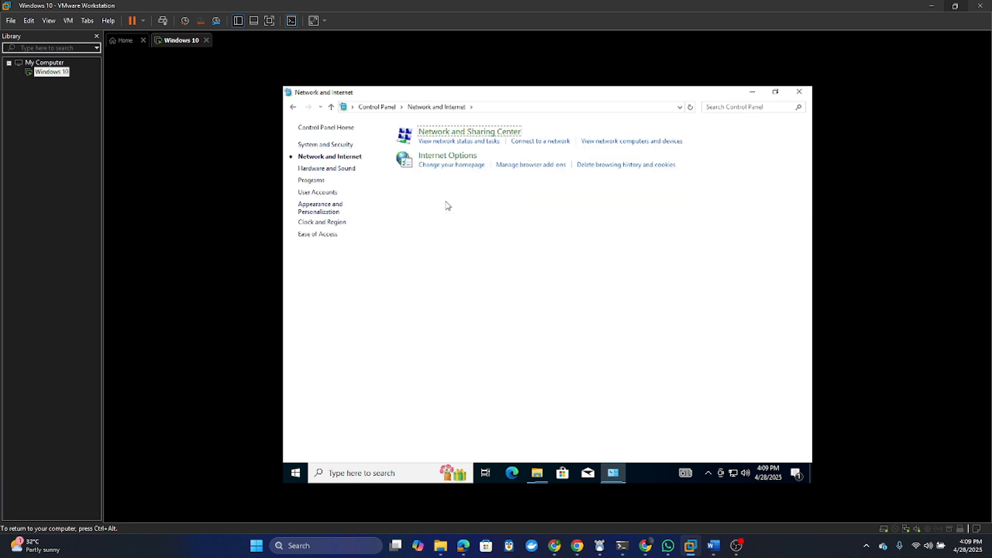
pyautogui.click(469, 138)
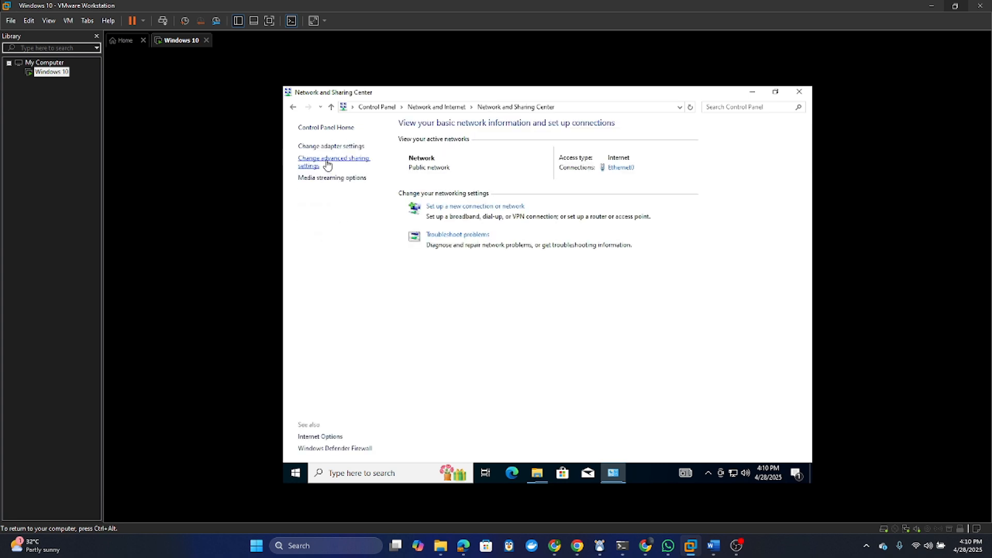
pyautogui.click(326, 165)
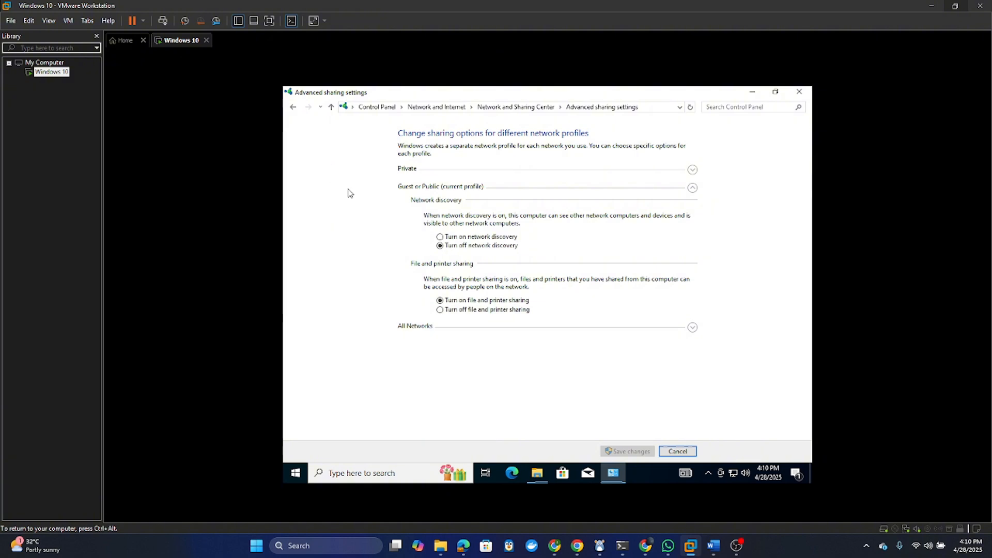
pyautogui.click(442, 238)
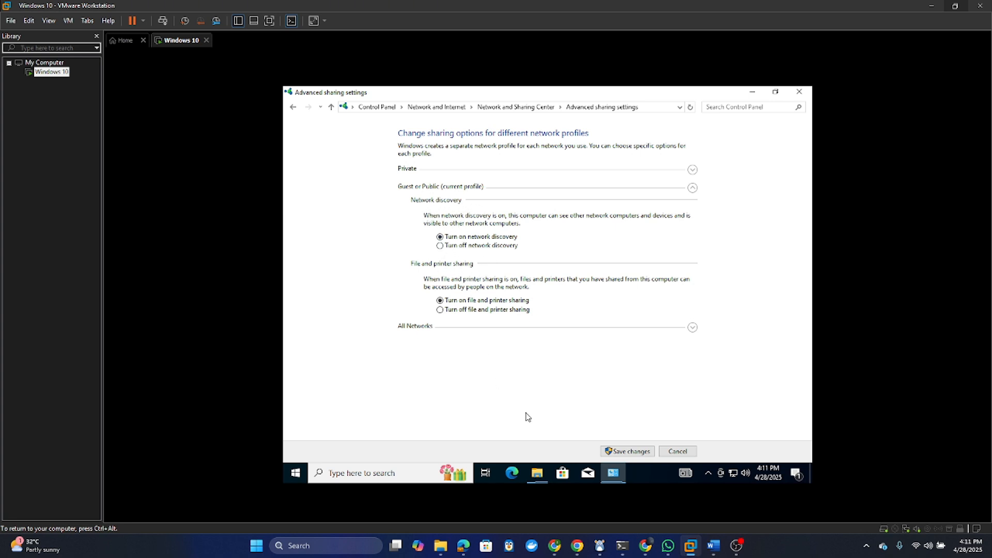
pyautogui.click(609, 452)
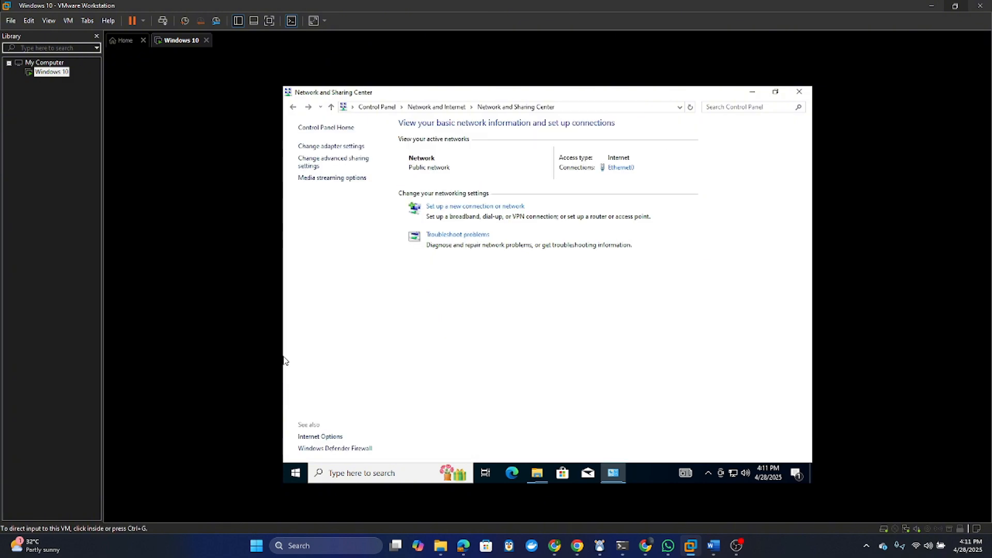
# - Create a new text document named passwords.txt inside the publicshare folder
pyautogui.click(799, 92)
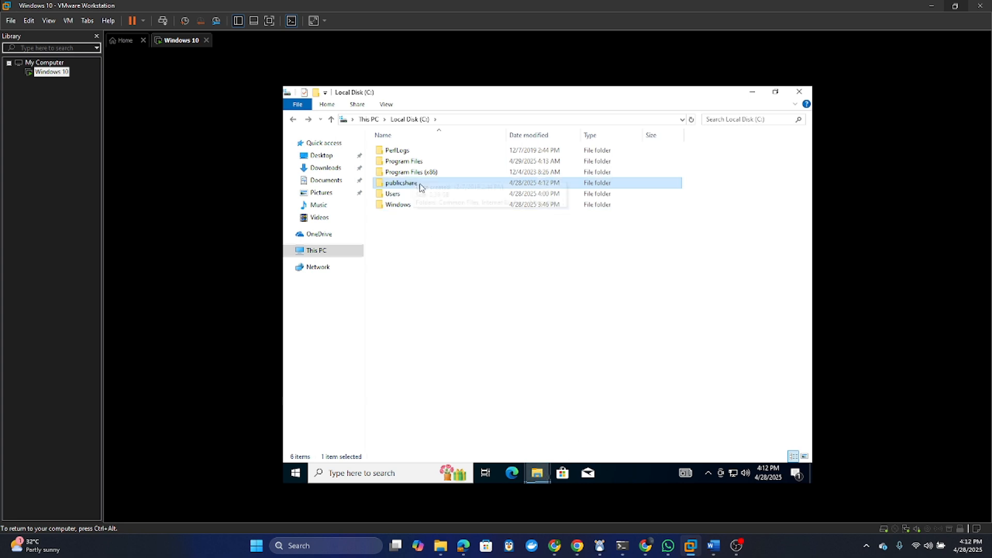
pyautogui.doubleClick(420, 185)
pyautogui.rightClick(430, 171)
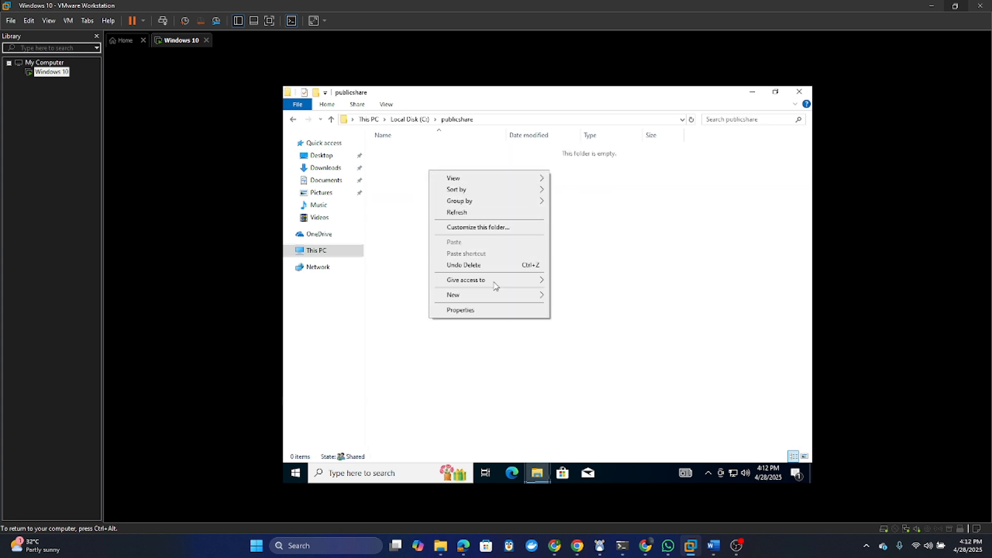
pyautogui.moveTo(496, 296)
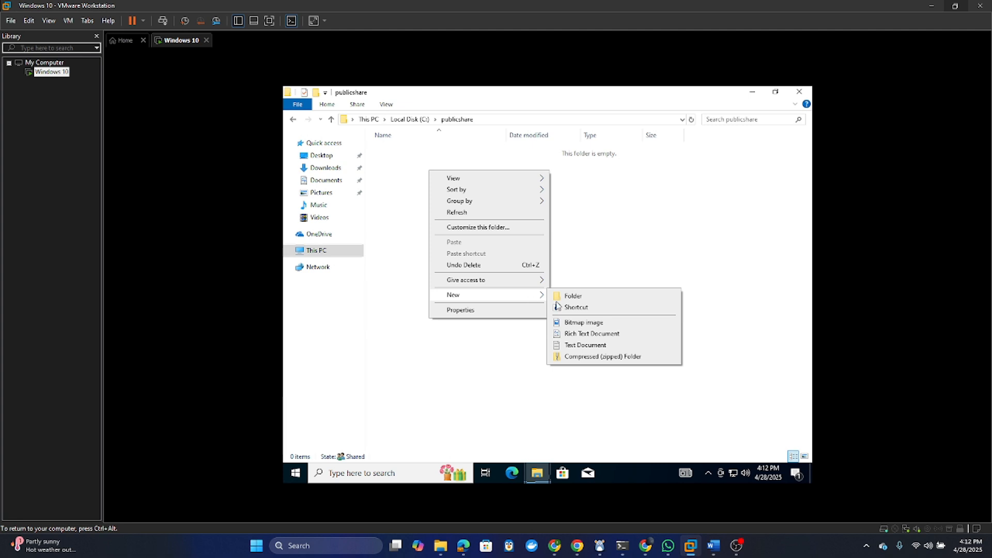
pyautogui.click(589, 345)
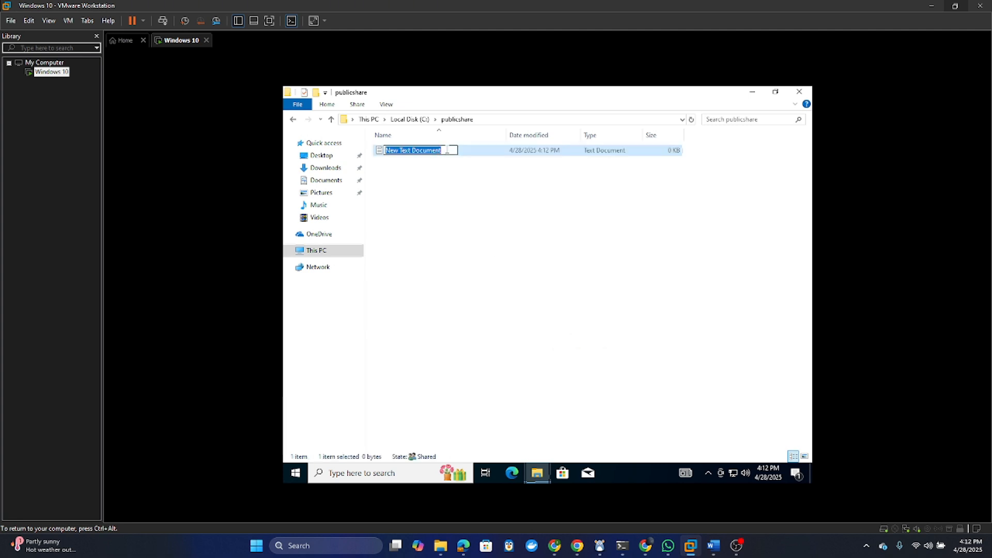
pyautogui.write('passwor')
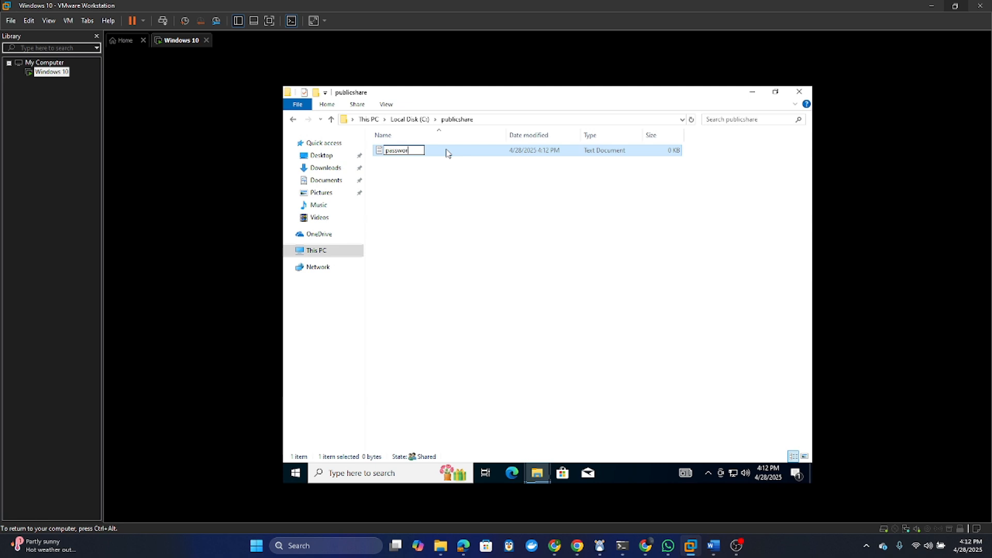
pyautogui.write('ds.txt')
pyautogui.press('Return')
# - Write the adminuser section and the account password into passwords.txt, save it, and reopen to check
pyautogui.doubleClick(447, 153)
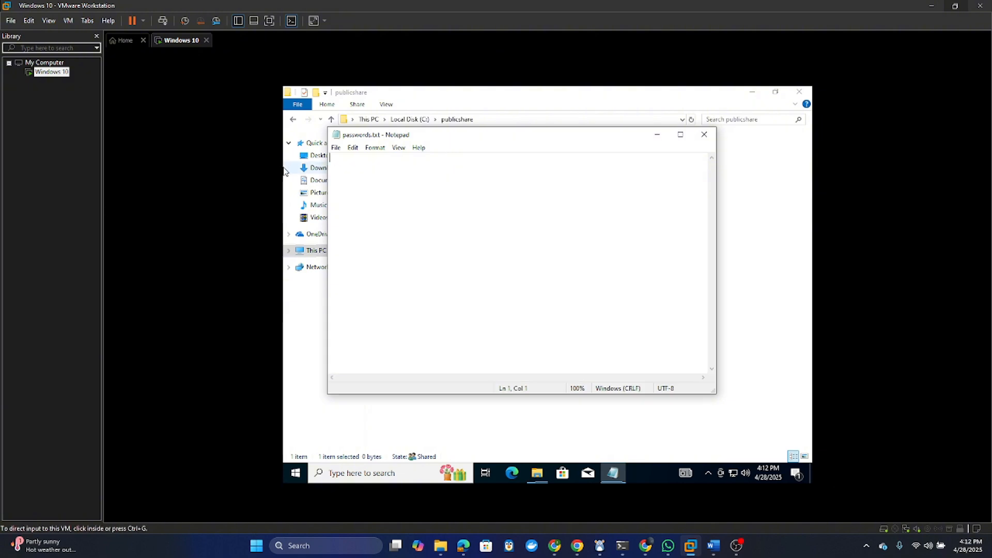
pyautogui.hotkey('alt', 'Tab')
pyautogui.click(406, 180)
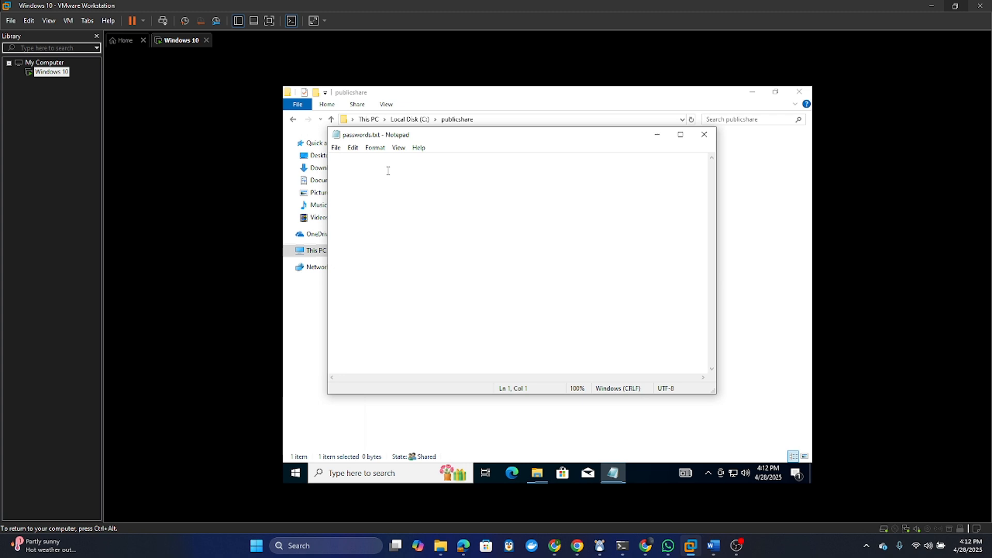
pyautogui.write('<>')
pyautogui.write('adminuse')
pyautogui.write('r')
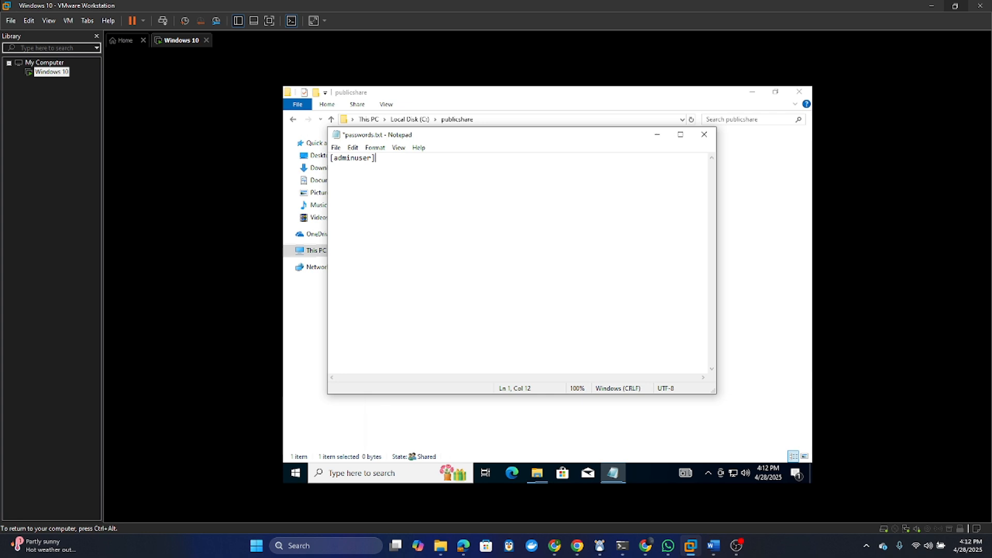
pyautogui.write('pasow')
pyautogui.write('rd-supersecretpassword!')
pyautogui.hotkey('ctrl', 'a')
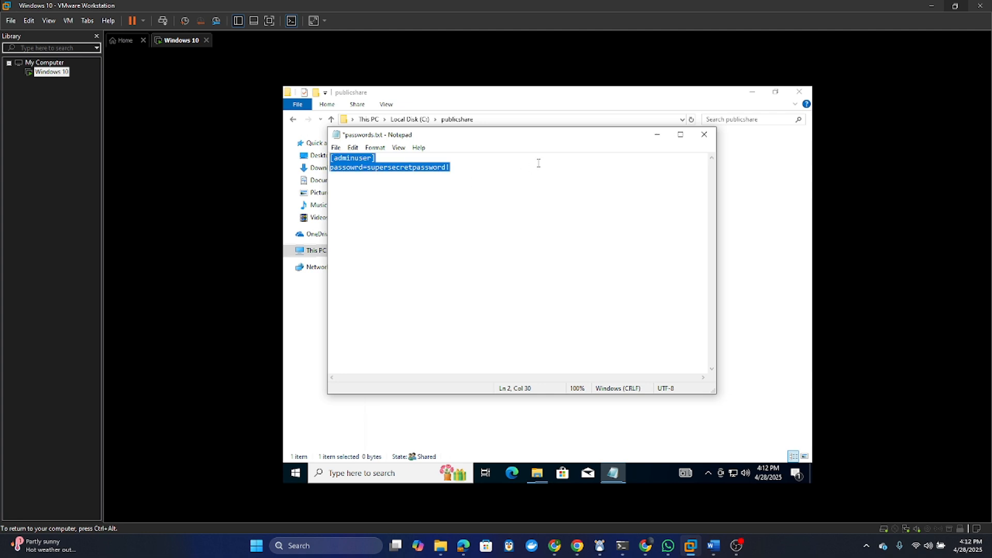
pyautogui.click(518, 171)
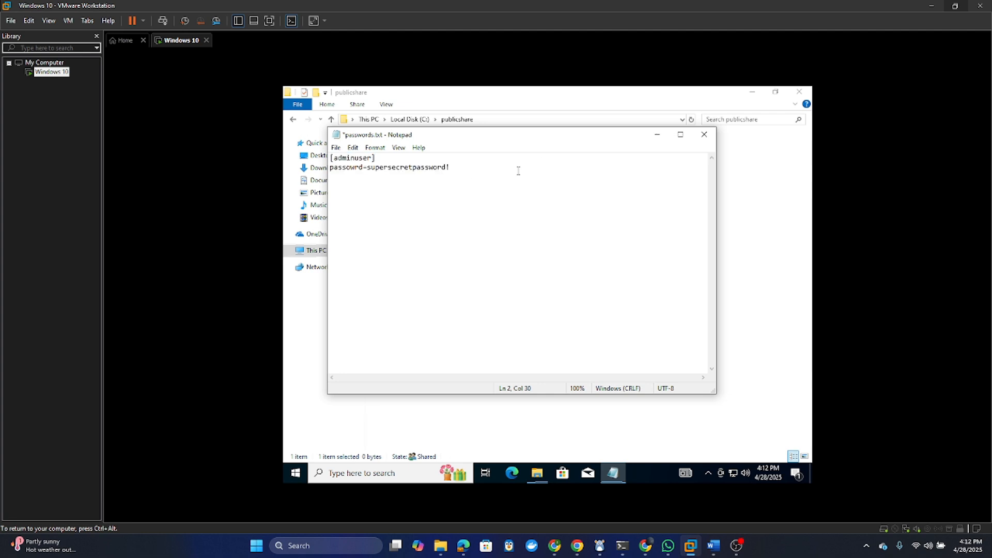
pyautogui.click(694, 138)
pyautogui.click(520, 285)
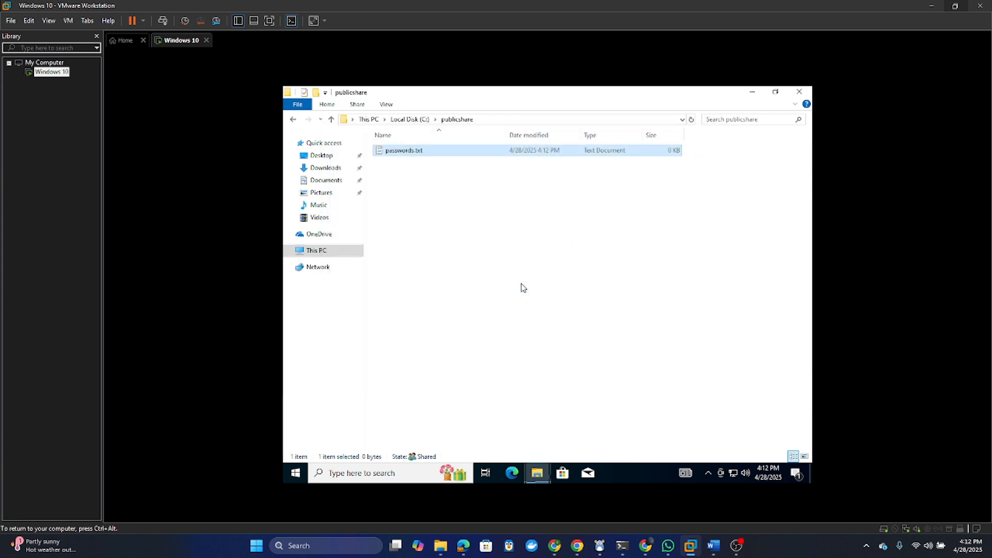
pyautogui.doubleClick(436, 151)
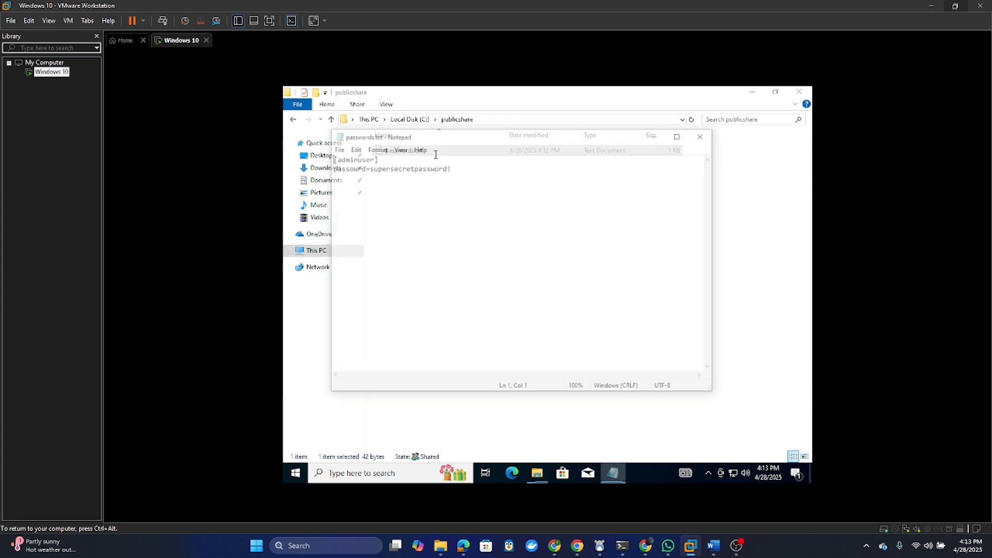
# - Close the passwords.txt Notepad window and clear the Local Disk (C:) selection in This PC
pyautogui.click(705, 137)
pyautogui.click(320, 251)
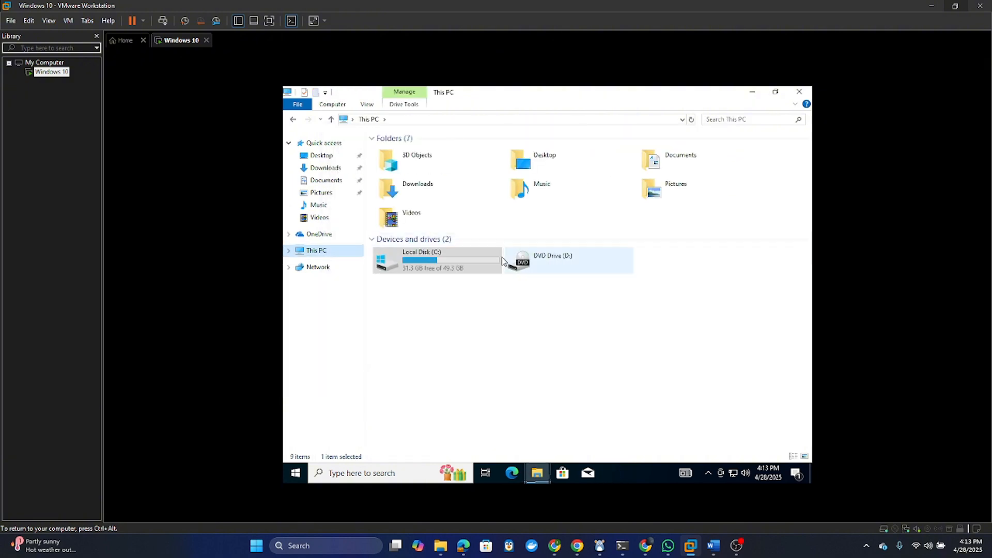
pyautogui.click(609, 290)
# - Switch to the admin account, sign in with its password, and accept the privacy settings
pyautogui.click(295, 473)
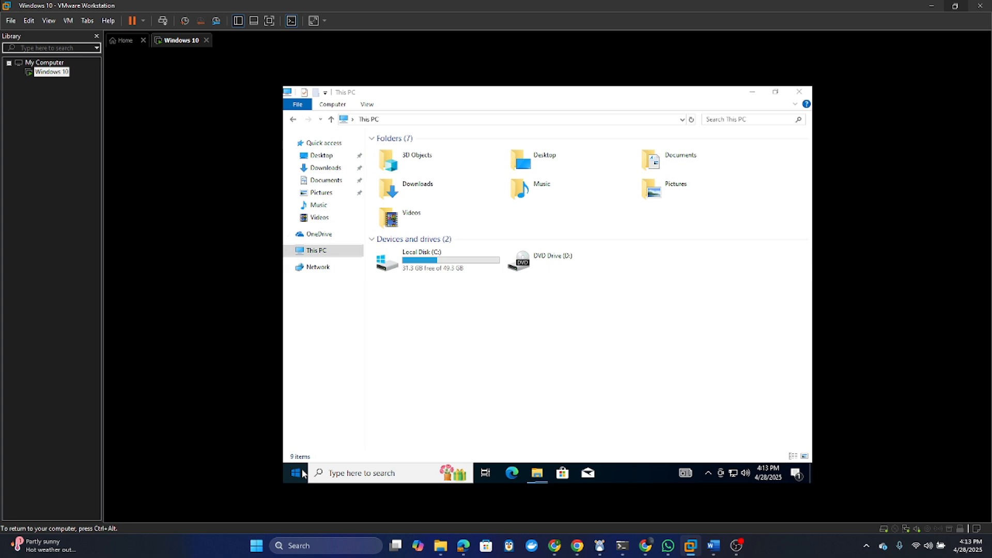
pyautogui.click(293, 354)
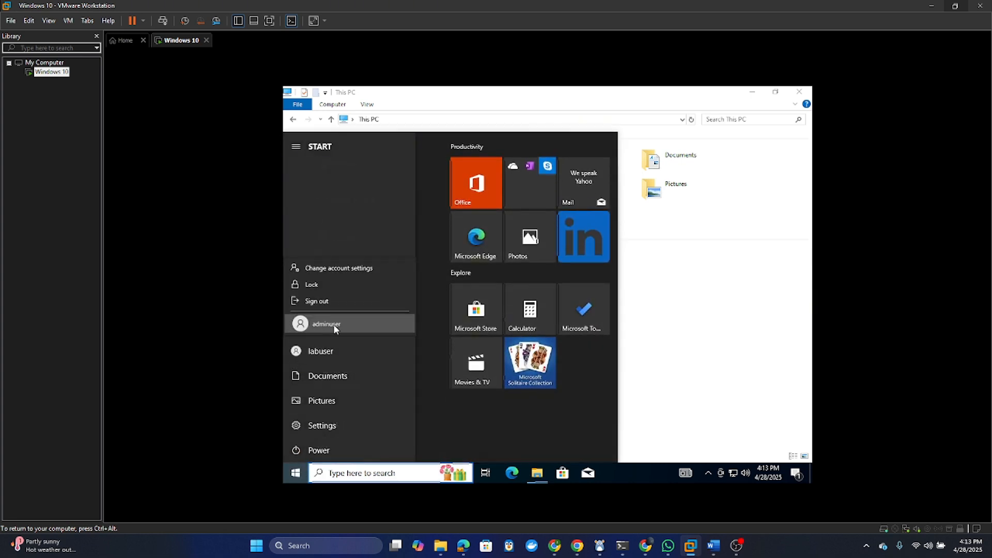
pyautogui.click(334, 324)
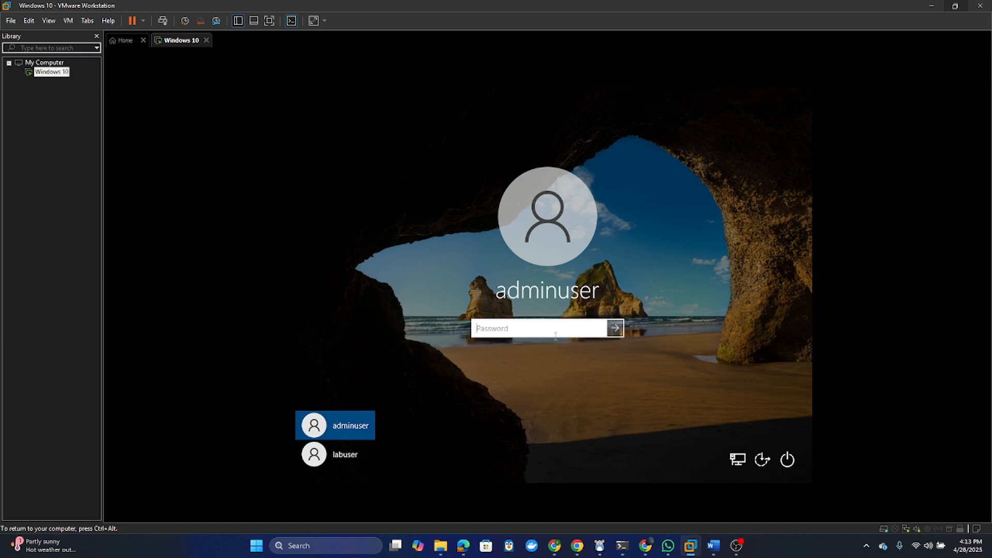
pyautogui.write('••••••••••••••••••••')
pyautogui.press('Return')
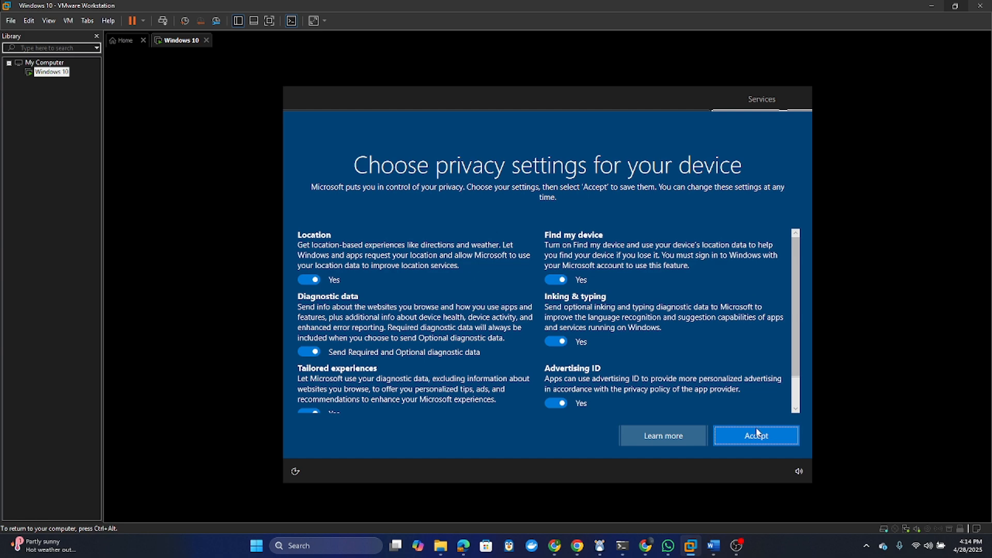
pyautogui.click(755, 438)
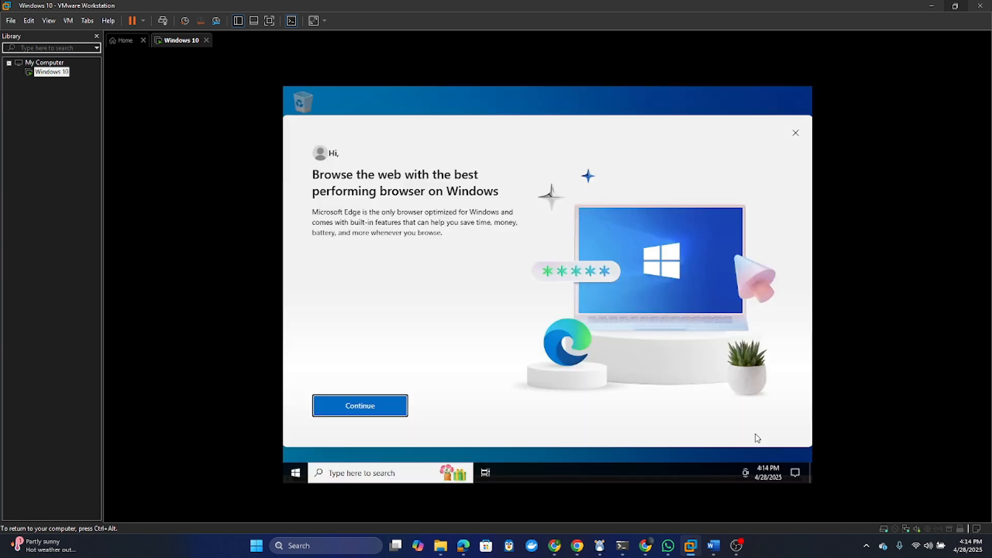
# - Dismiss the Edge welcome dialog and close the Start menu to clear the desktop
pyautogui.click(794, 133)
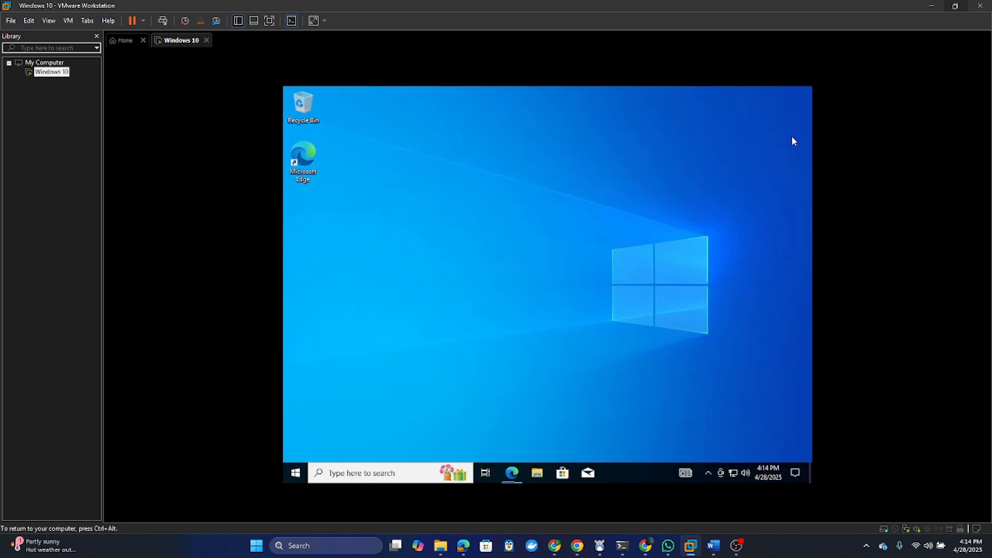
pyautogui.click(287, 475)
pyautogui.moveTo(299, 345)
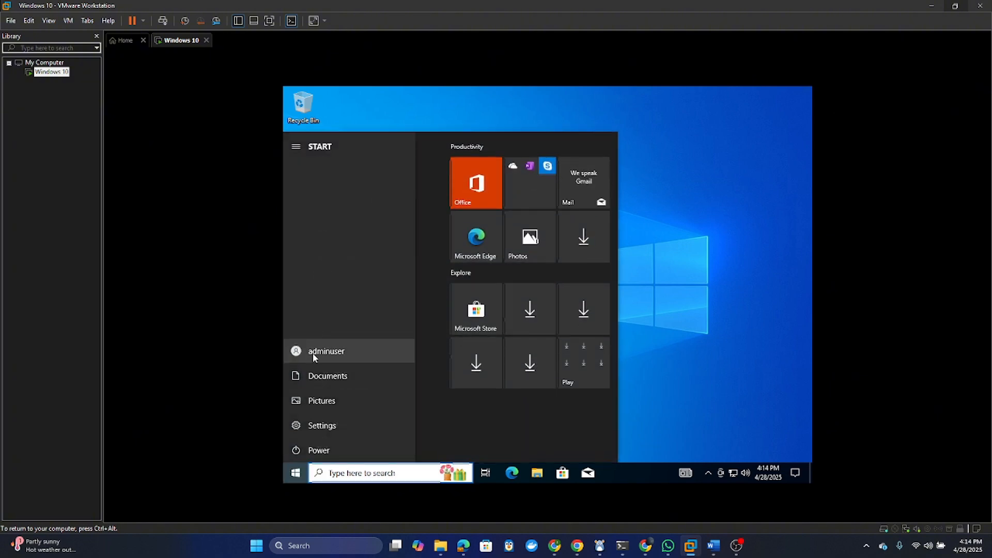
pyautogui.click(650, 326)
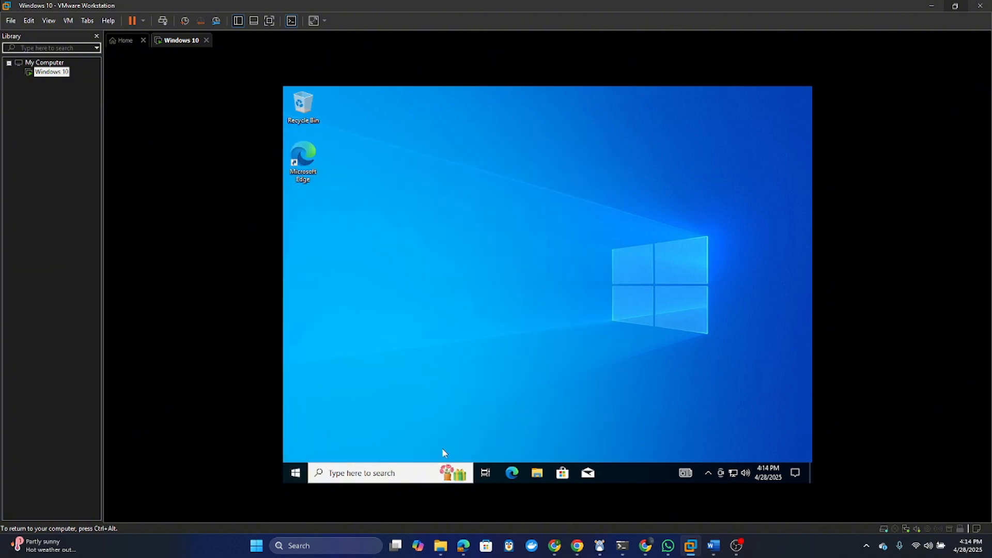
# - Create a new text document on the desktop named flag.txt
pyautogui.rightClick(417, 256)
pyautogui.moveTo(478, 321)
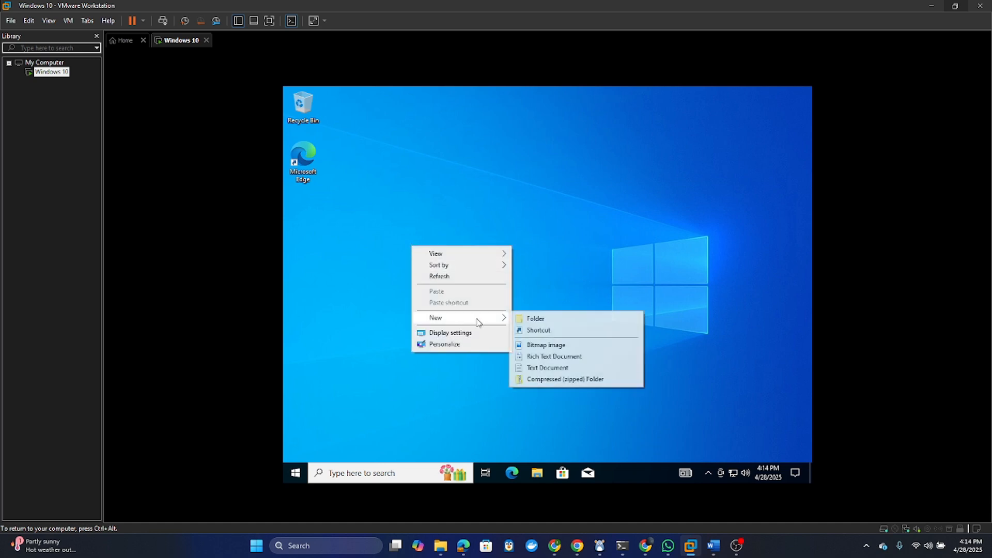
pyautogui.click(563, 367)
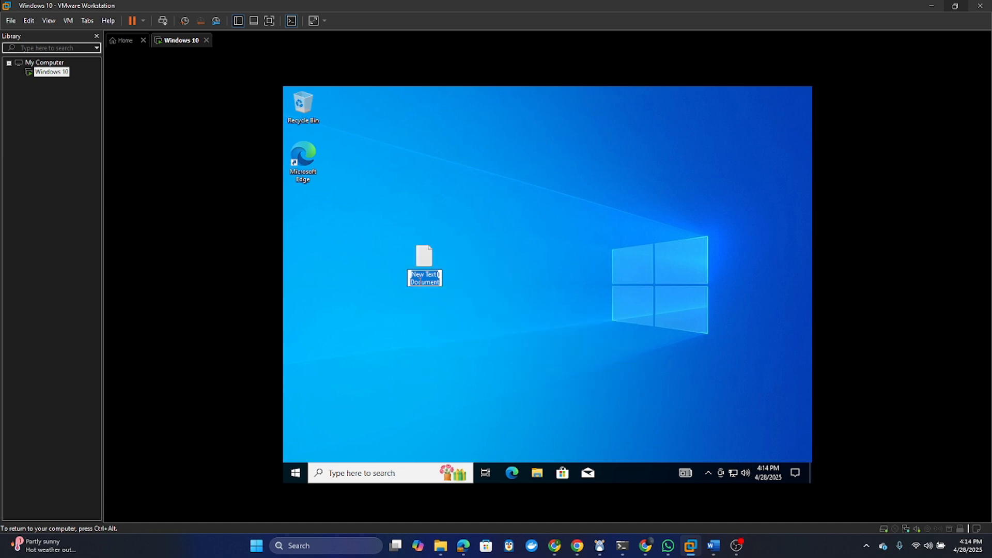
pyautogui.write('flag')
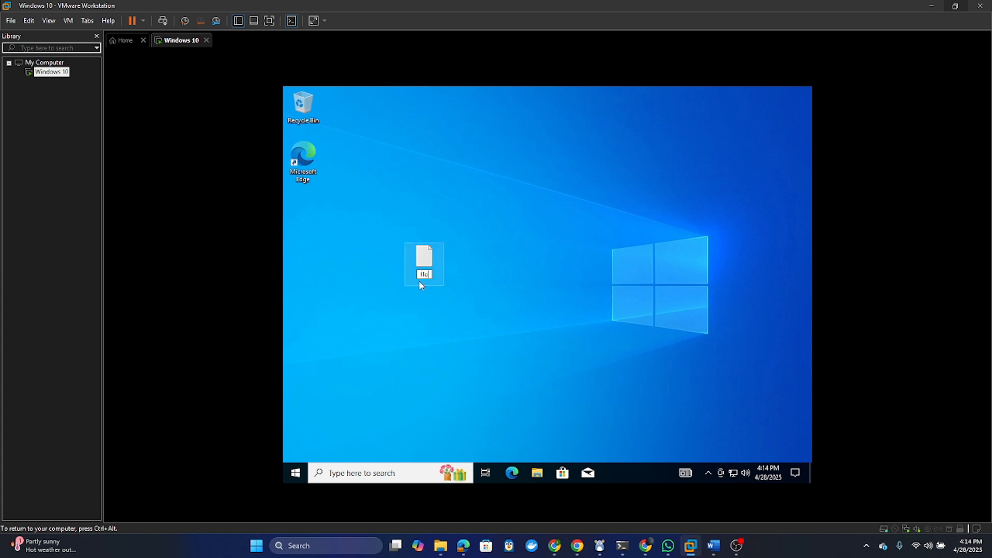
pyautogui.press('BackSpace')
pyautogui.press('BackSpace')
pyautogui.press('BackSpace')
pyautogui.write('lag.txt')
pyautogui.press('Return')
# - Write THM{Access_Gained_Admin} into flag.txt, save it, and close Notepad
pyautogui.doubleClick(423, 257)
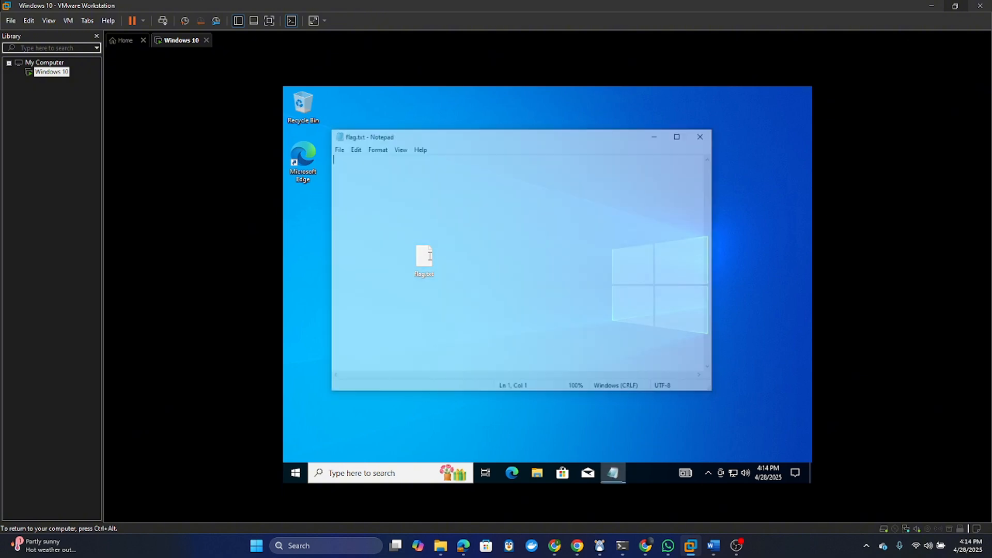
pyautogui.write('TH')
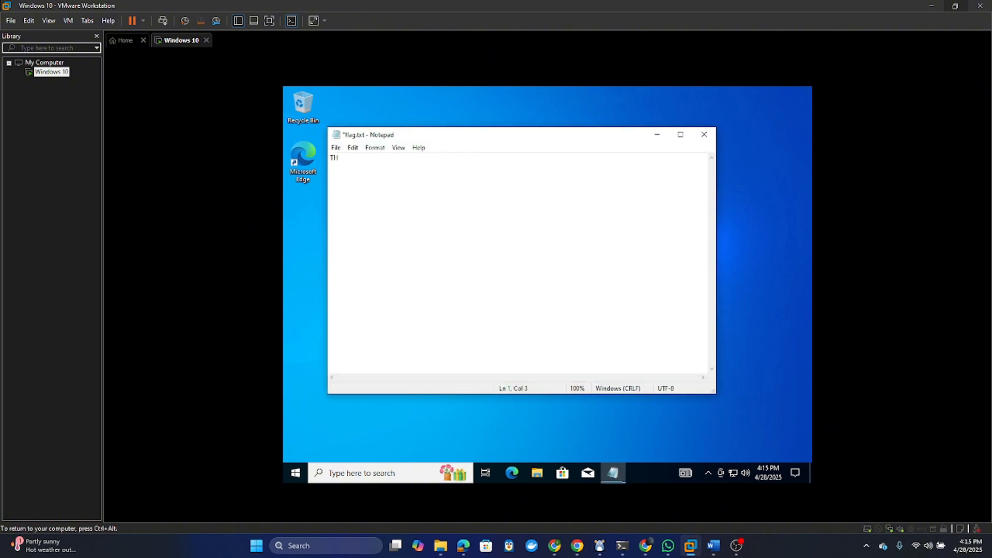
pyautogui.write('{}')
pyautogui.write('Access')
pyautogui.write('_')
pyautogui.write('Gain')
pyautogui.write('ed')
pyautogui.write('_Admin')
pyautogui.hotkey('ctrl', 's')
pyautogui.click(704, 136)
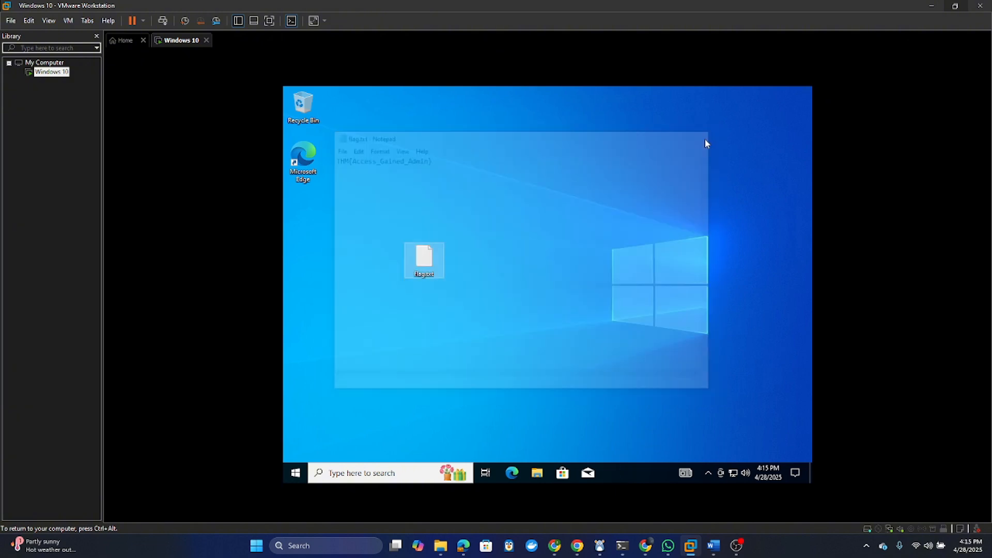
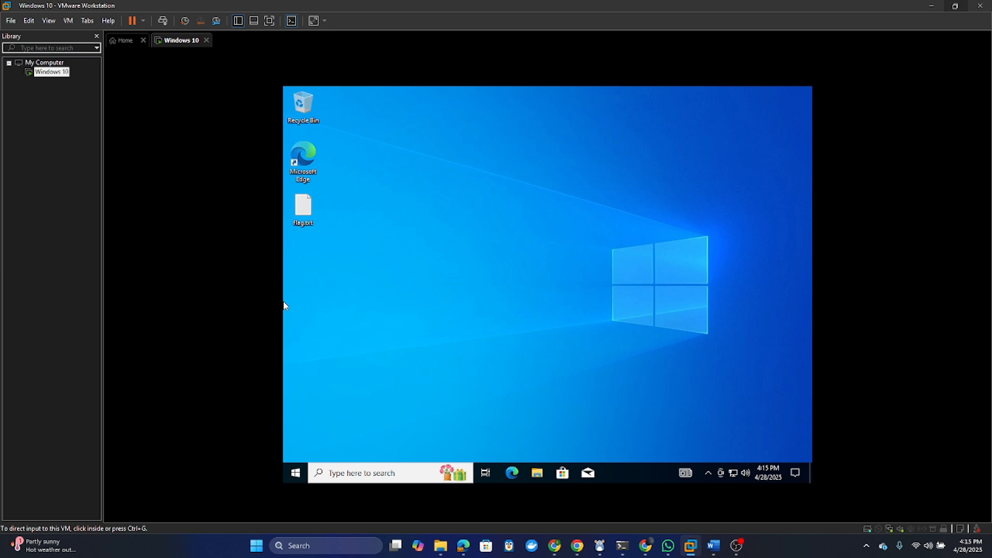
# - Launch Settings from the Start search, maximize it, and go to Update & Security
pyautogui.click(297, 473)
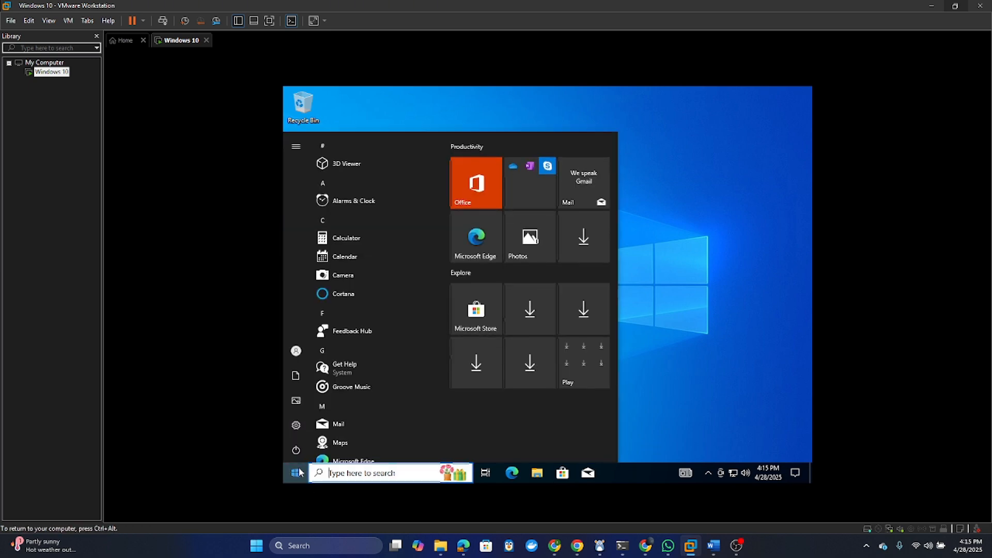
pyautogui.write('set')
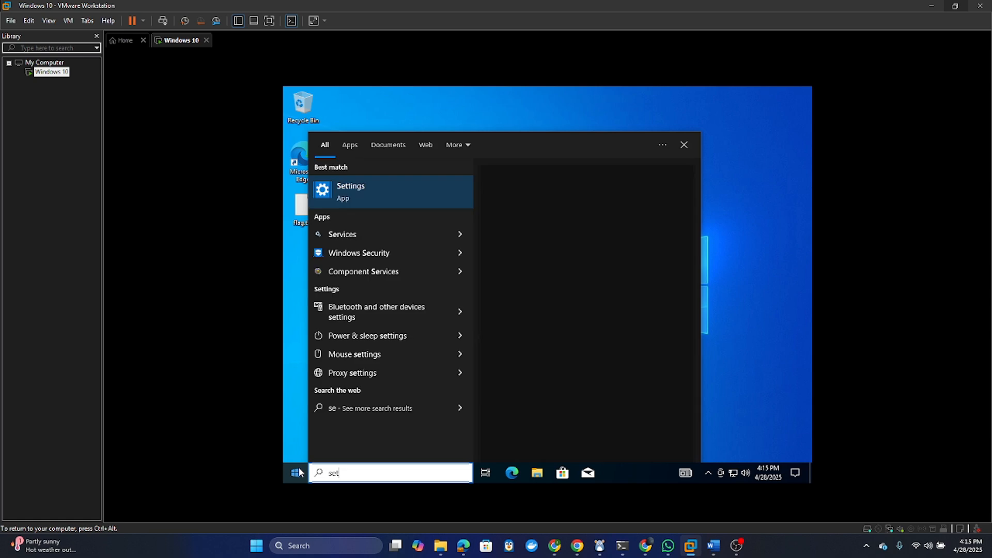
pyautogui.press('Return')
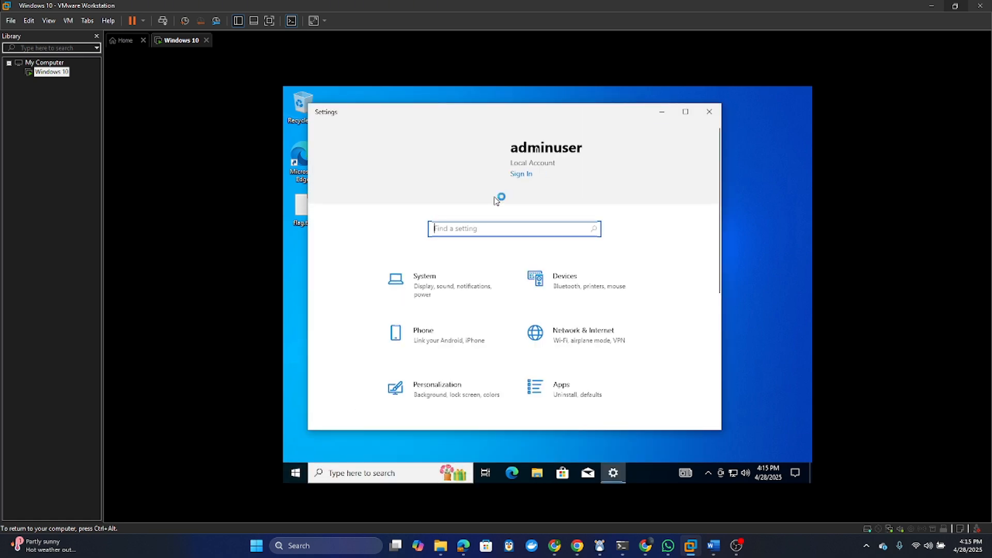
pyautogui.click(687, 111)
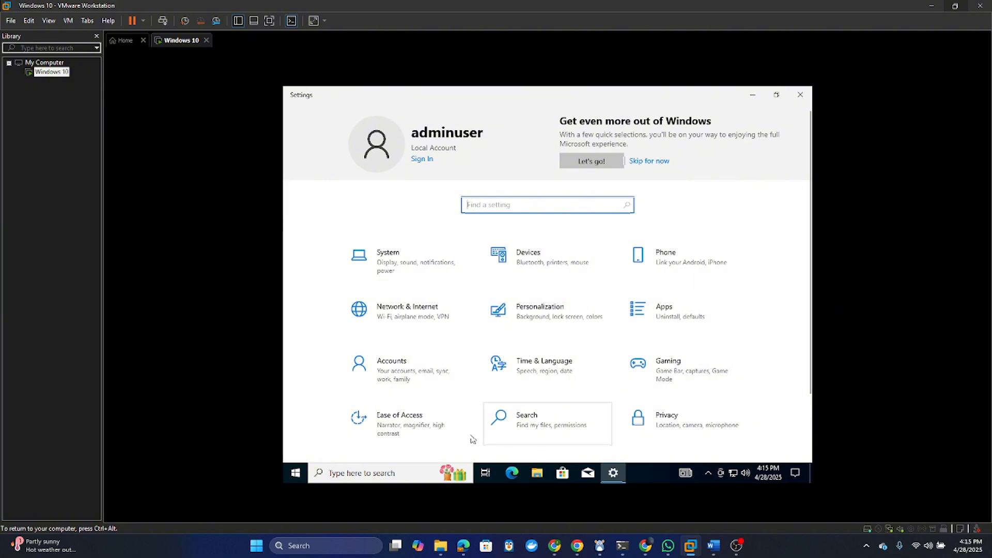
pyautogui.scroll(-2, 499, 414)
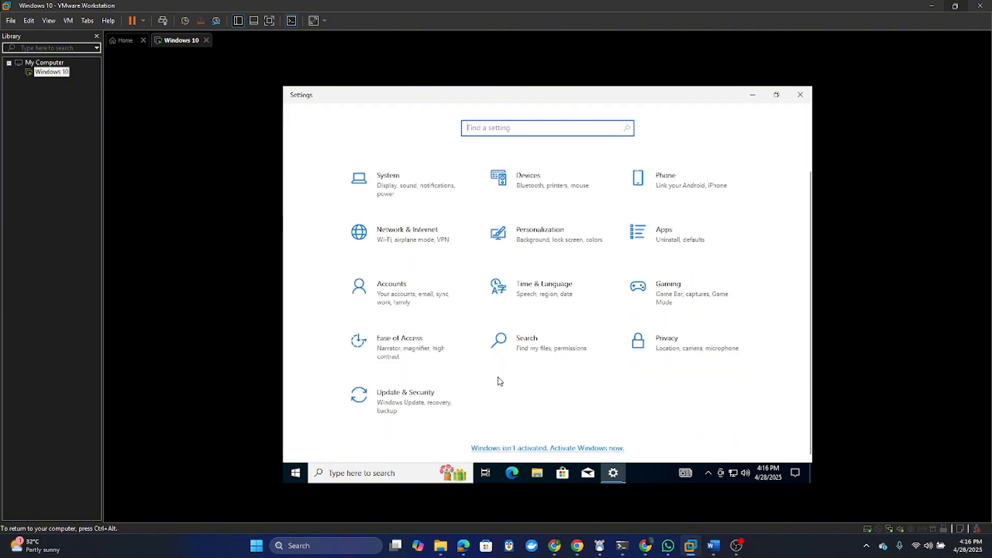
pyautogui.click(410, 402)
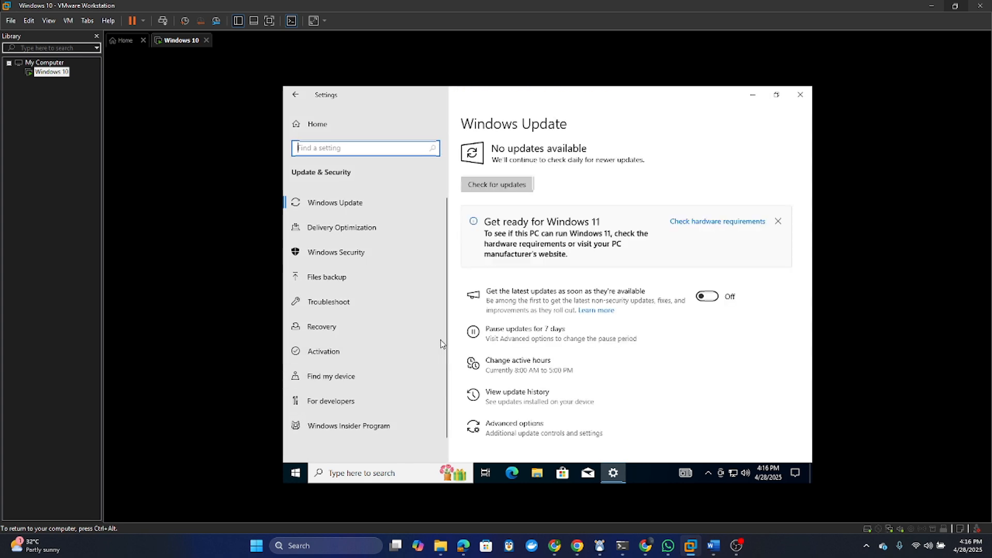
# - In Windows Security, open Virus & threat protection settings and switch Real-time protection off
pyautogui.click(349, 258)
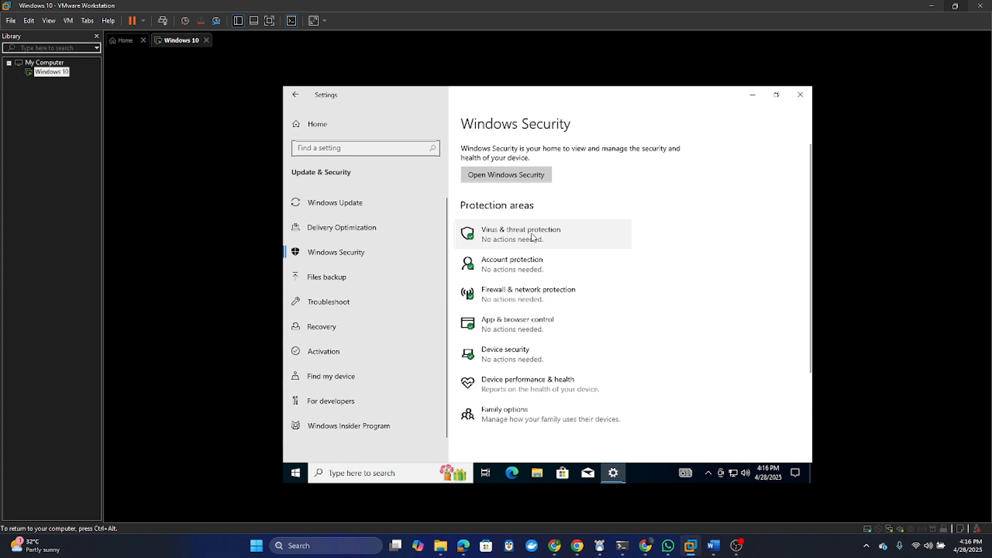
pyautogui.click(533, 237)
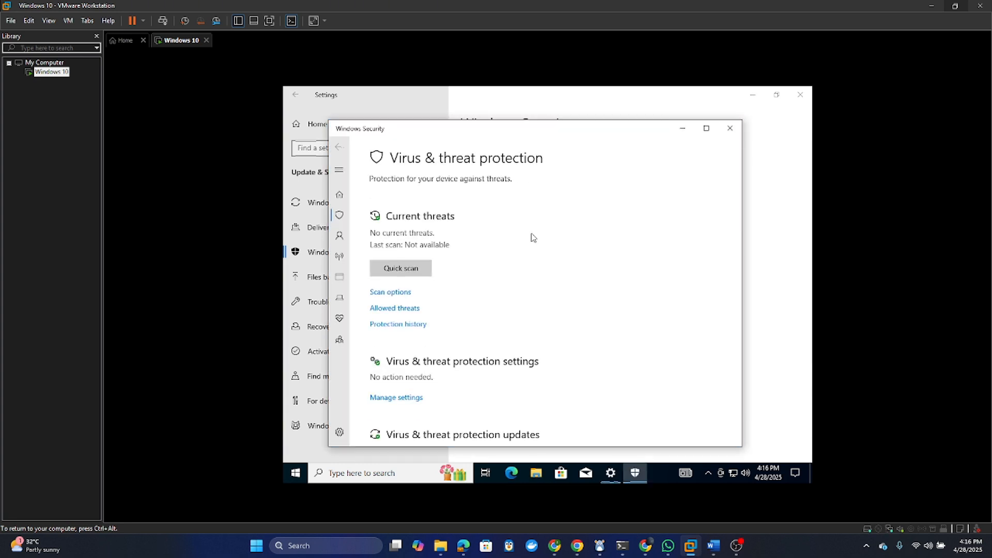
pyautogui.click(706, 128)
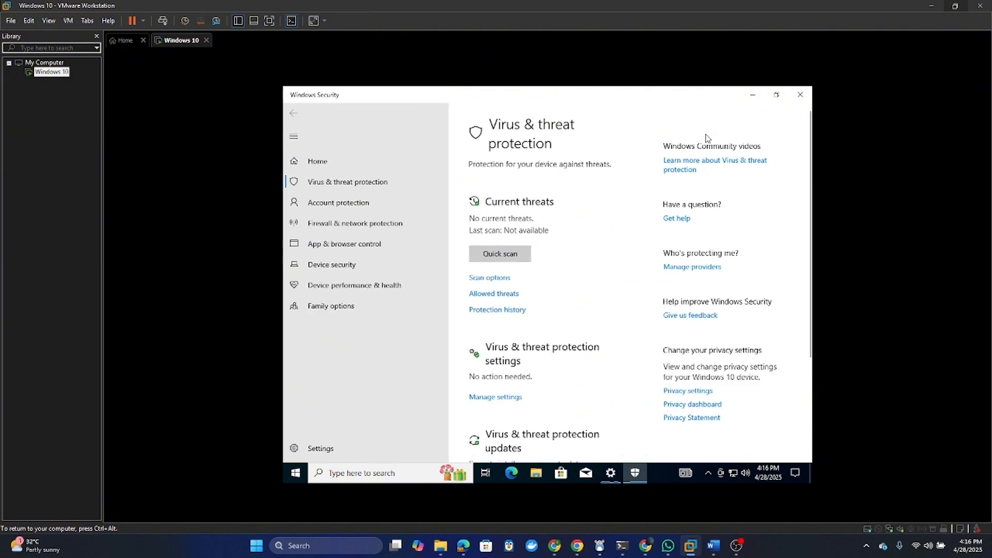
pyautogui.click(486, 398)
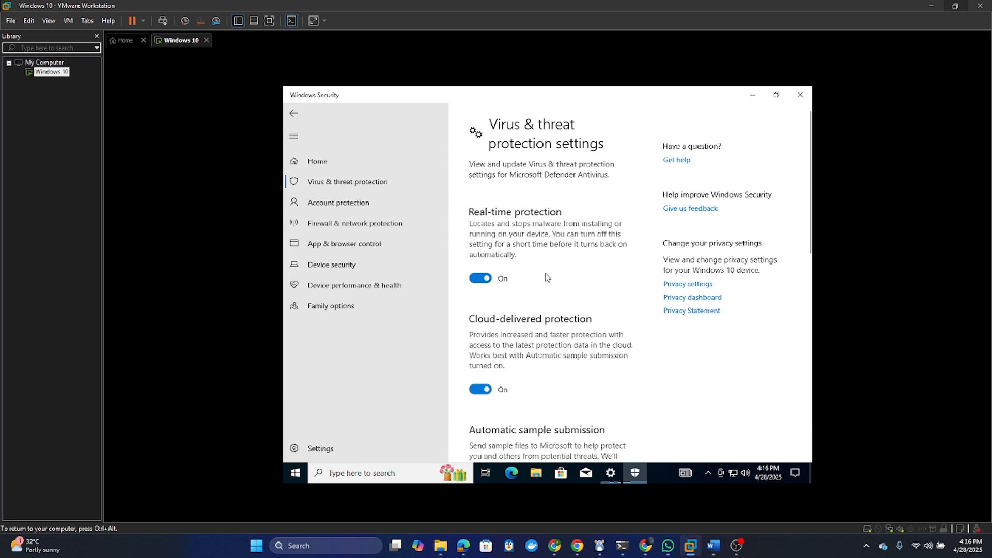
pyautogui.click(498, 287)
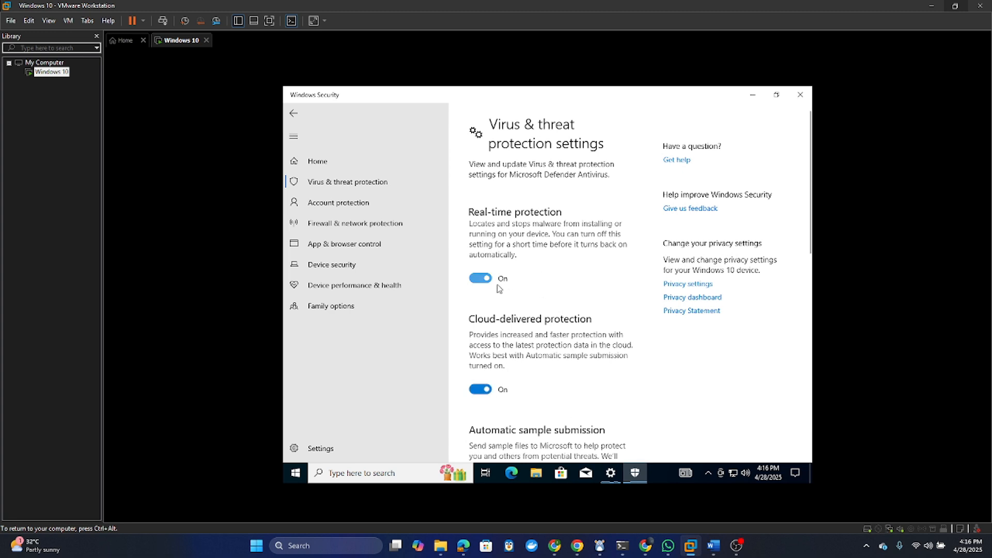
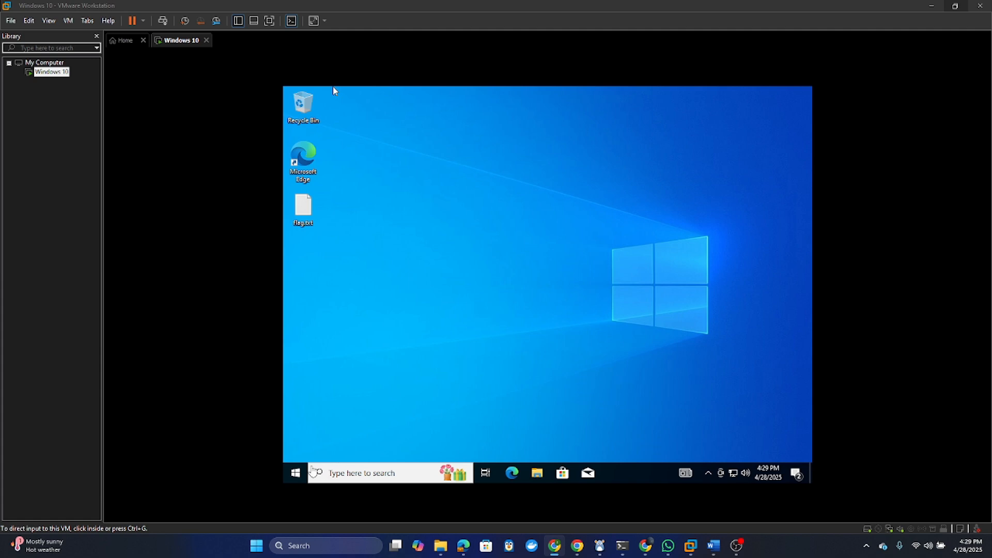
# - Shut down the Windows 10 guest from its Start menu and dismiss the removable devices notice
pyautogui.click(297, 474)
pyautogui.click(297, 474)
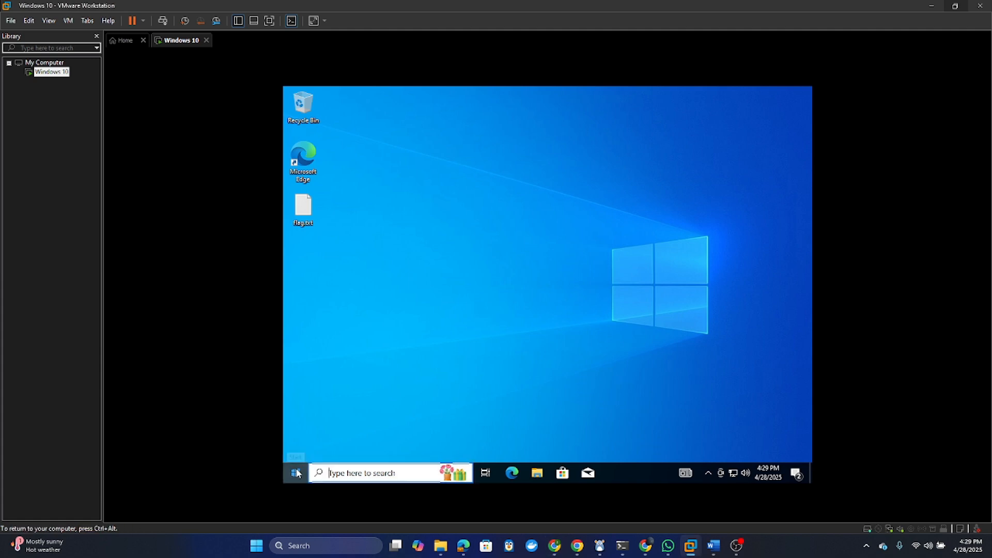
pyautogui.click(296, 352)
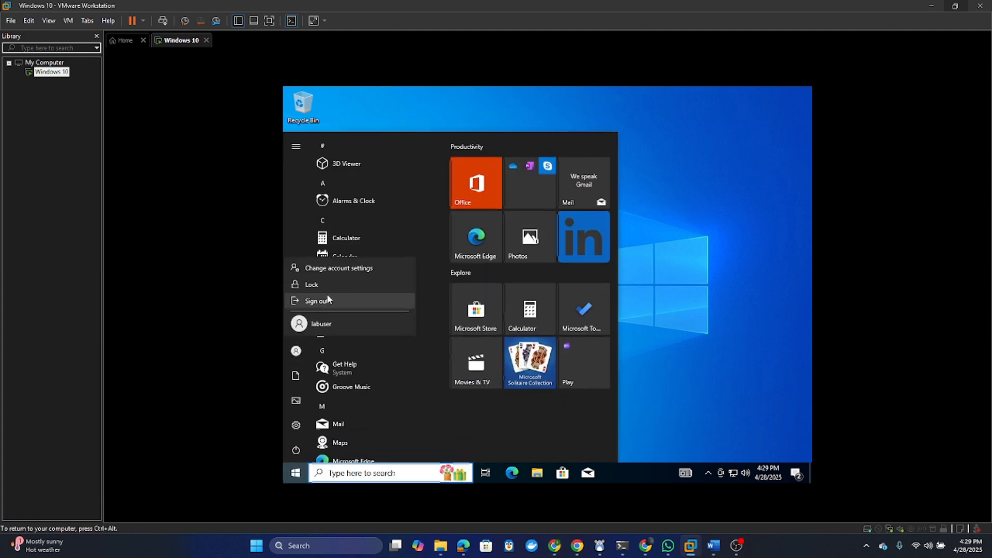
pyautogui.click(296, 451)
pyautogui.click(296, 451)
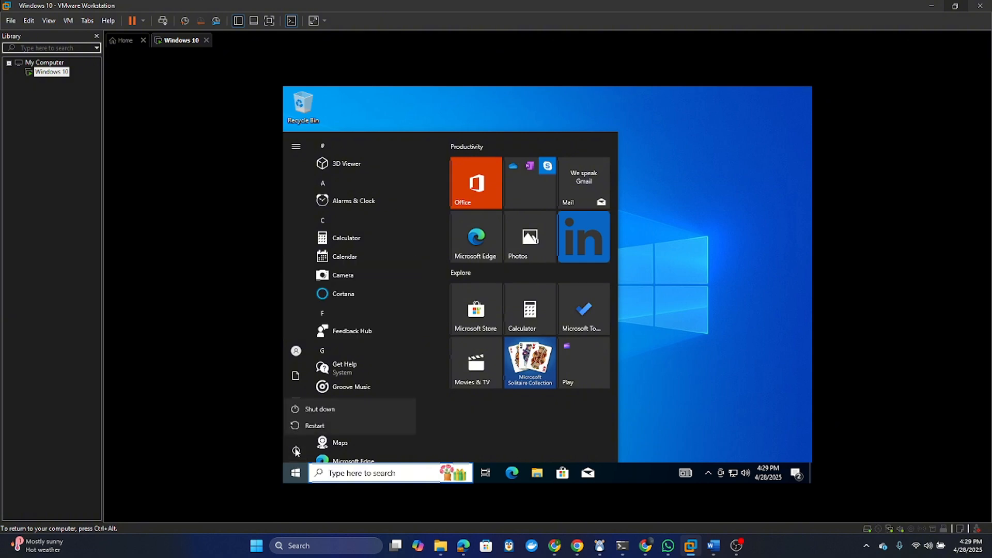
pyautogui.click(319, 409)
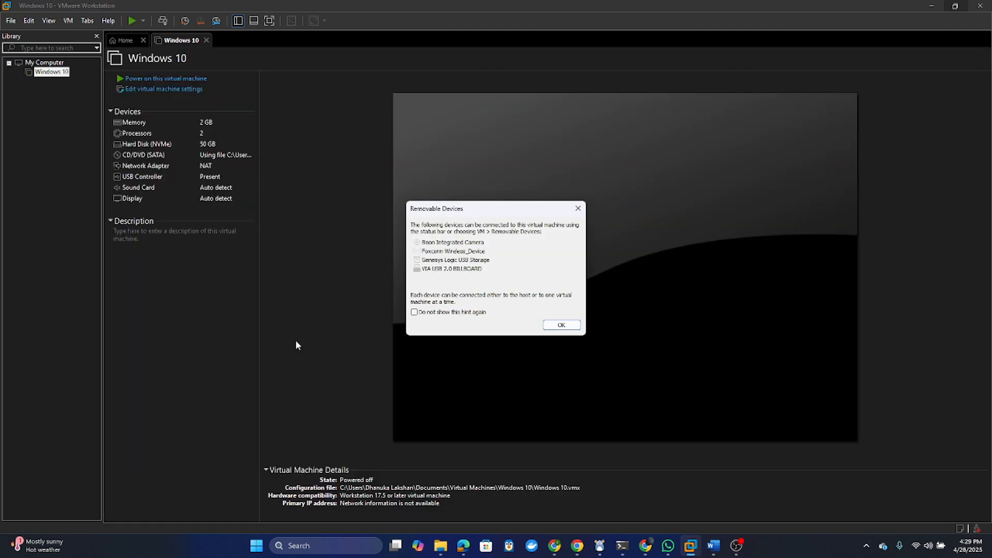
pyautogui.click(561, 326)
pyautogui.click(12, 21)
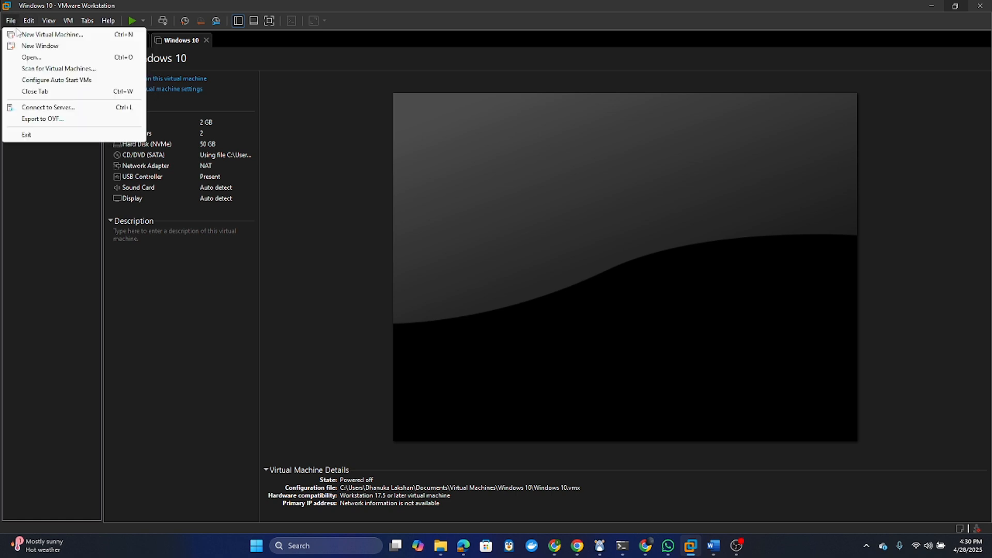
# - Run Export to OVF on the Windows 10 virtual machine and let the export finish
pyautogui.click(45, 120)
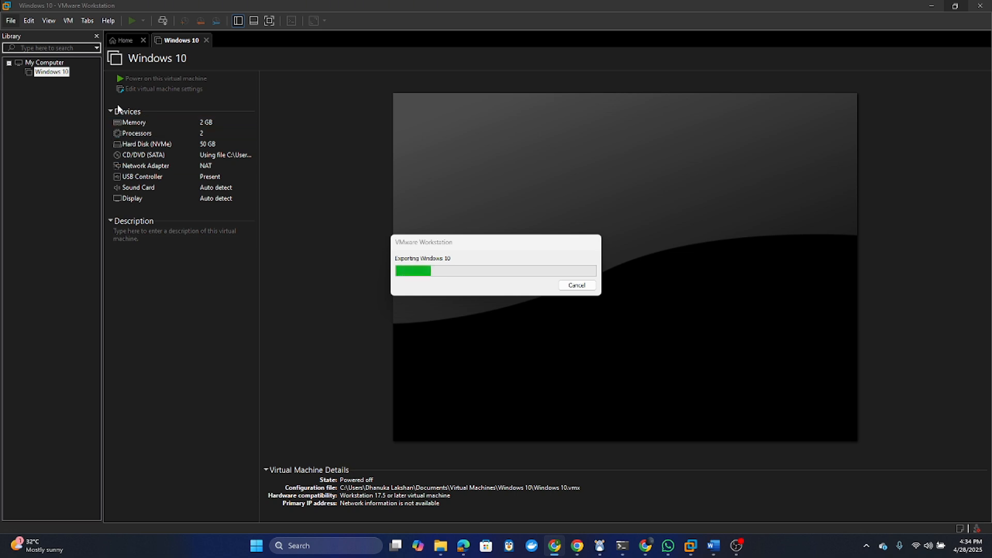
pyautogui.click(11, 21)
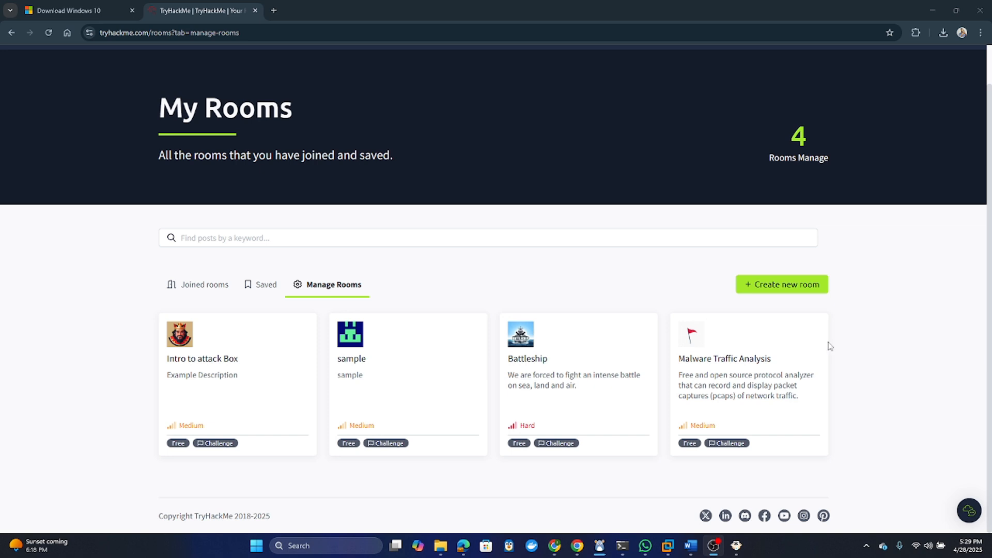
# - Start a new room titled 'Secrets in Public Shares' and paste its SMB enumeration description
pyautogui.click(779, 295)
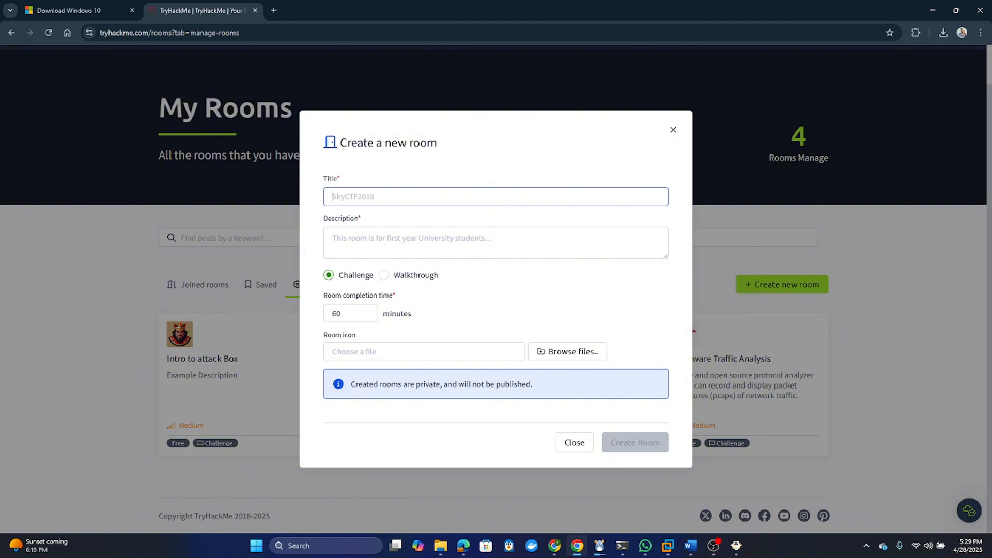
pyautogui.hotkey('alt', 'Tab')
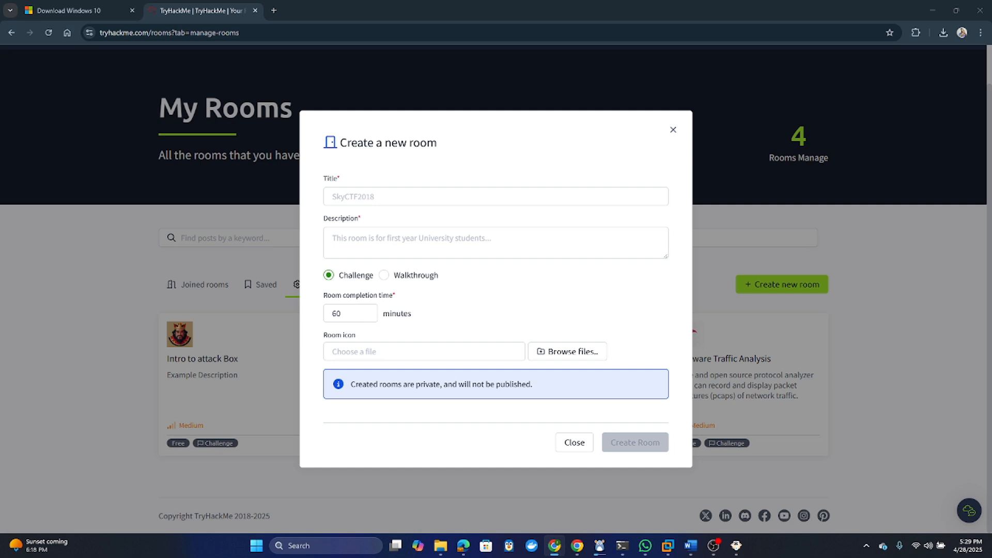
pyautogui.click(376, 196)
pyautogui.write('Secrets in Public Shares')
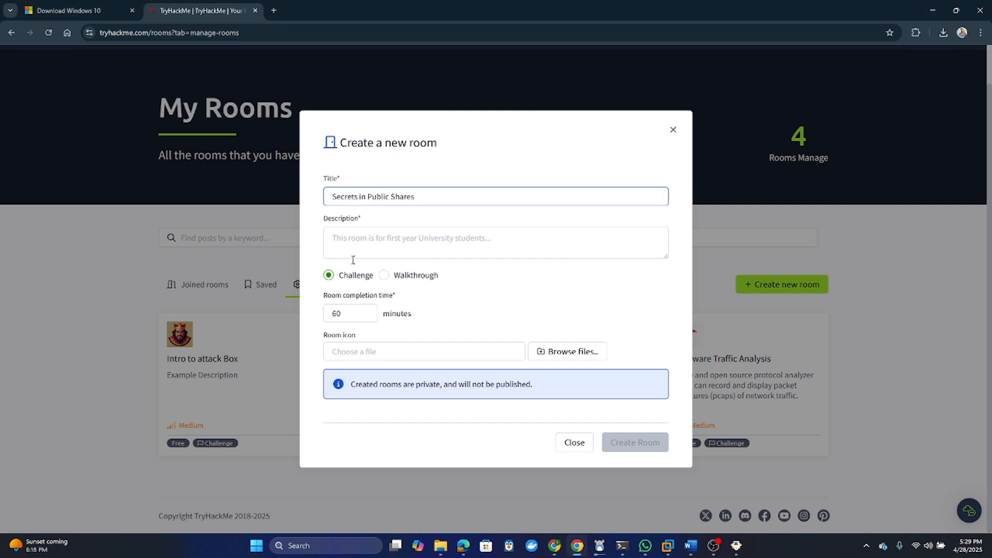
pyautogui.hotkey('alt', 'Tab')
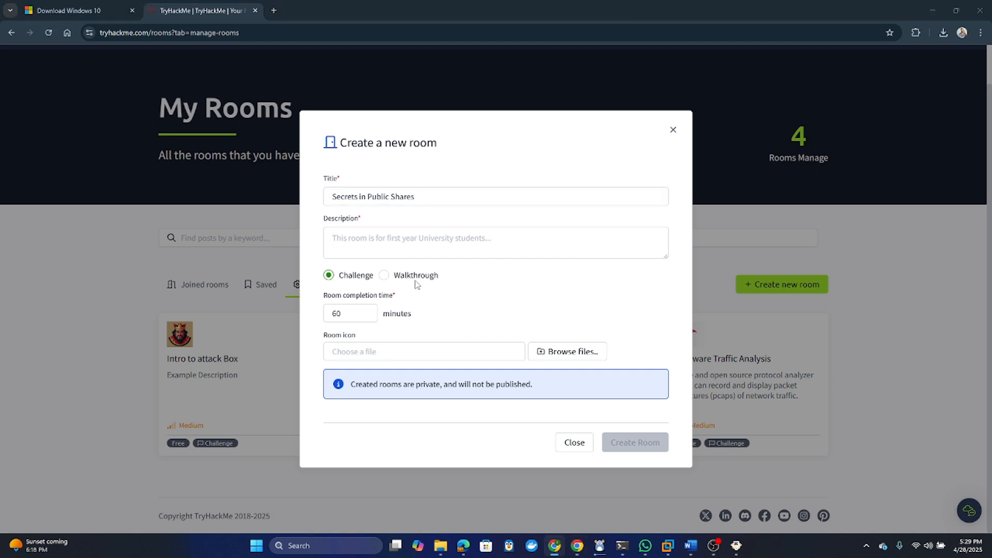
pyautogui.click(383, 235)
pyautogui.hotkey('ctrl', 'v')
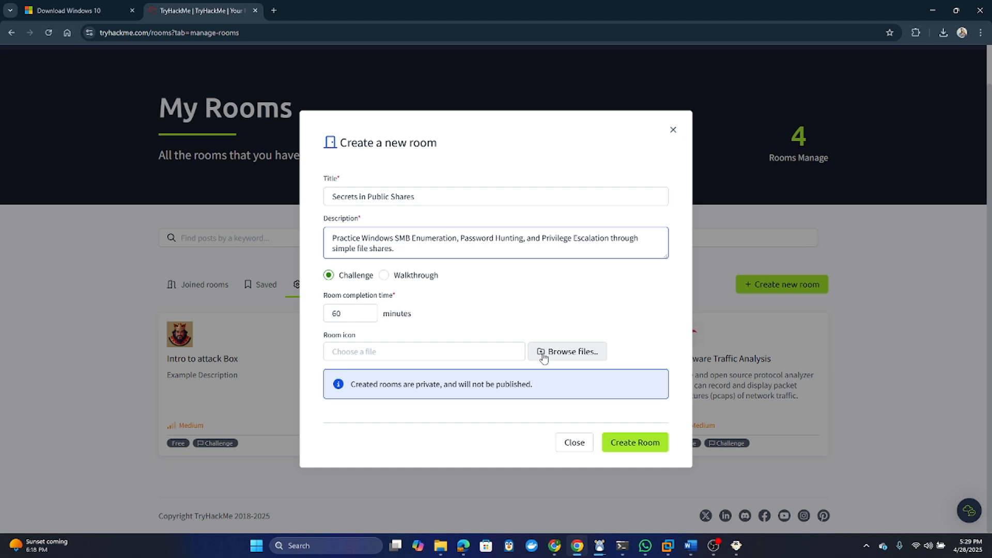
# - Choose the king avatar icon file and create the room
pyautogui.click(489, 353)
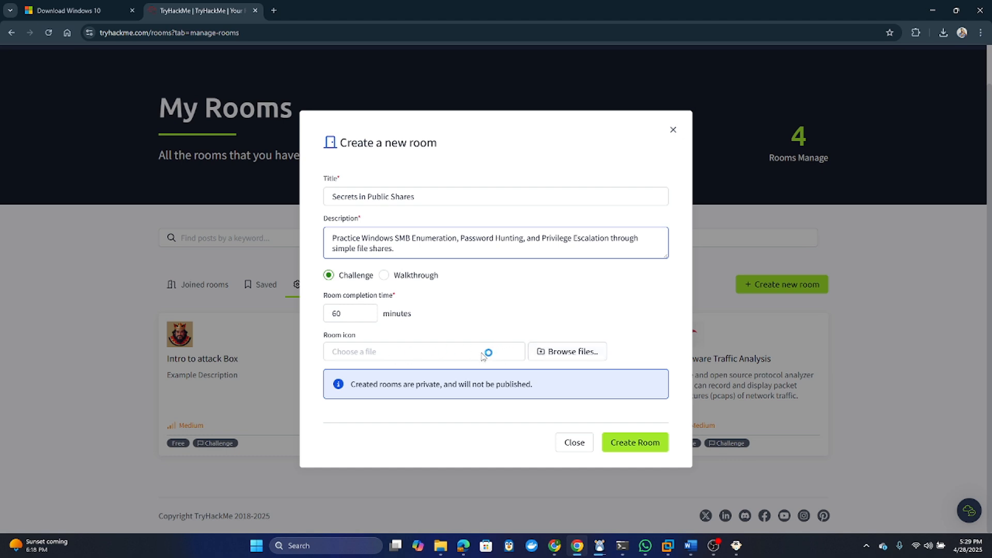
pyautogui.click(563, 354)
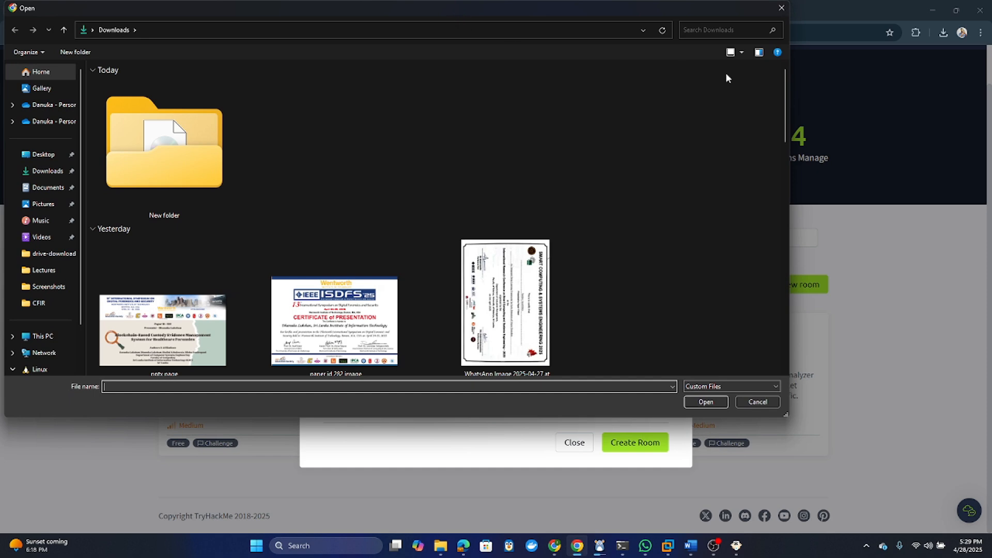
pyautogui.moveTo(258, 9); pyautogui.dragTo(303, 18)
pyautogui.press('Escape')
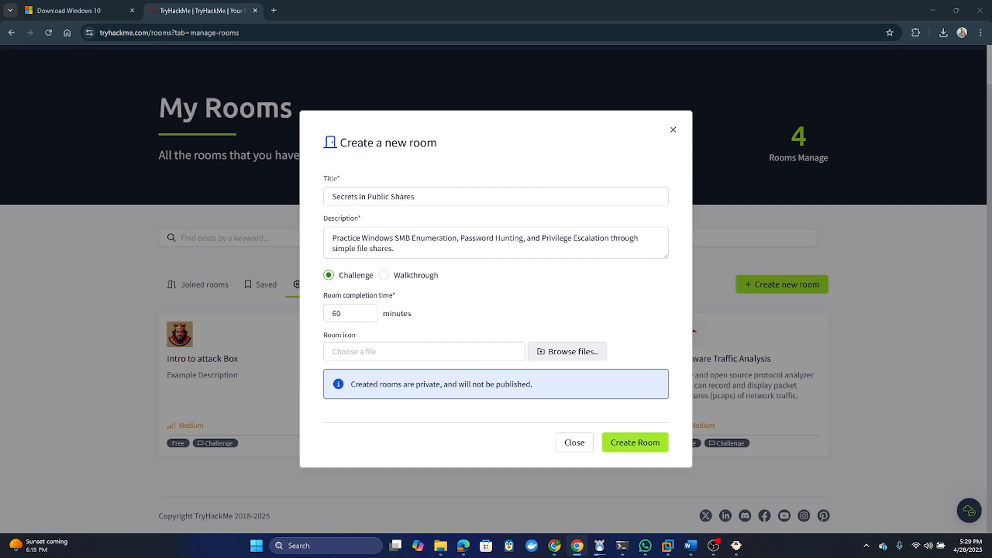
pyautogui.click(622, 450)
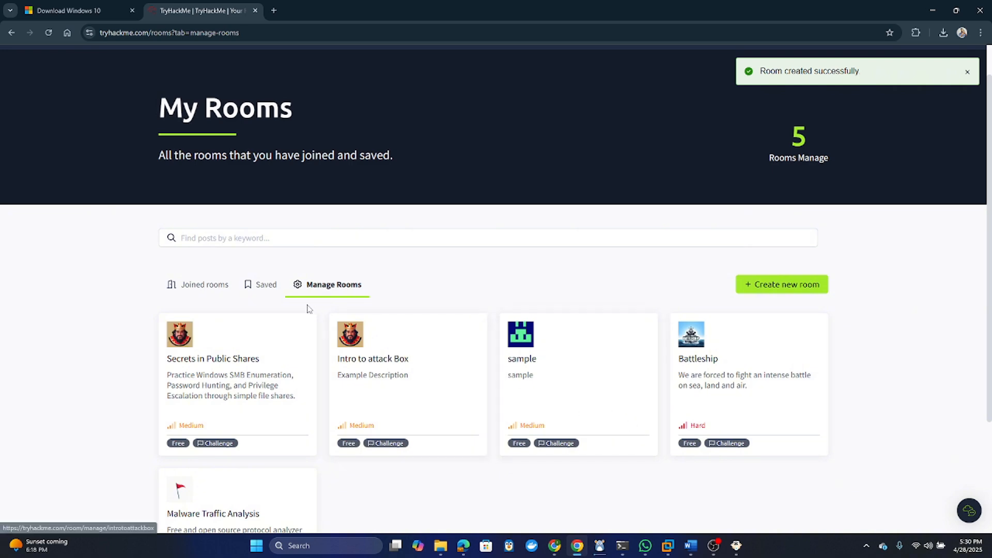
# - Delete the Intro to attack Box room from its settings and confirm the deletion
pyautogui.click(394, 374)
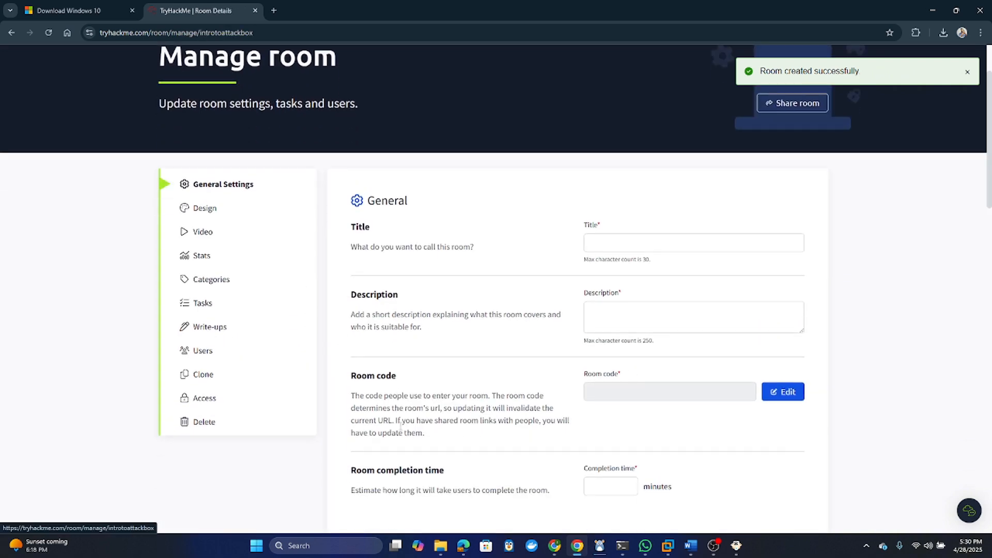
pyautogui.click(206, 427)
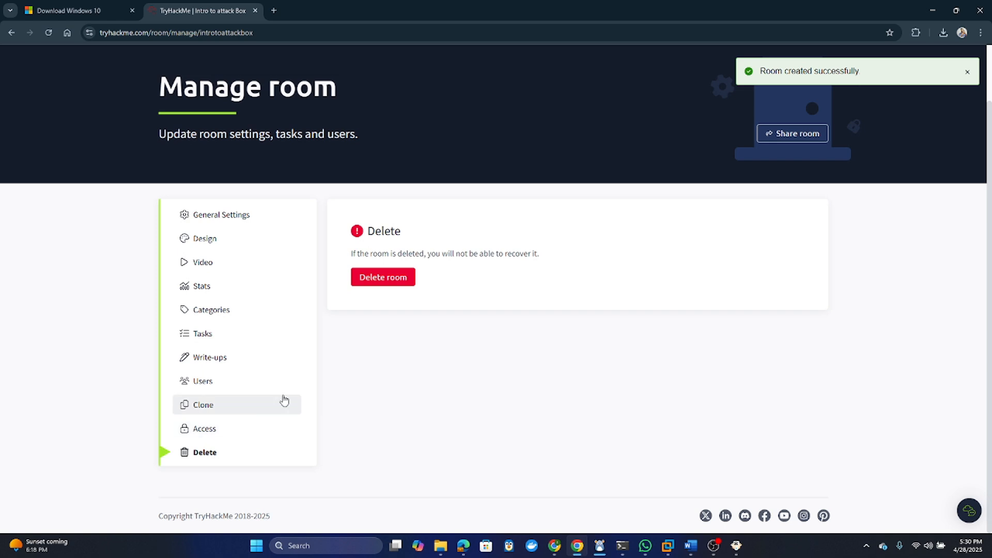
pyautogui.click(394, 279)
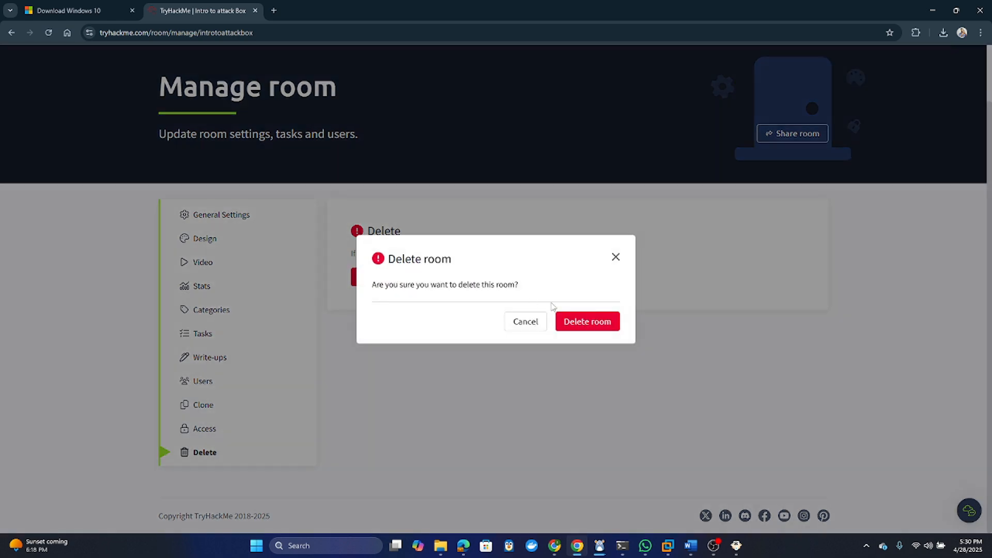
pyautogui.click(593, 325)
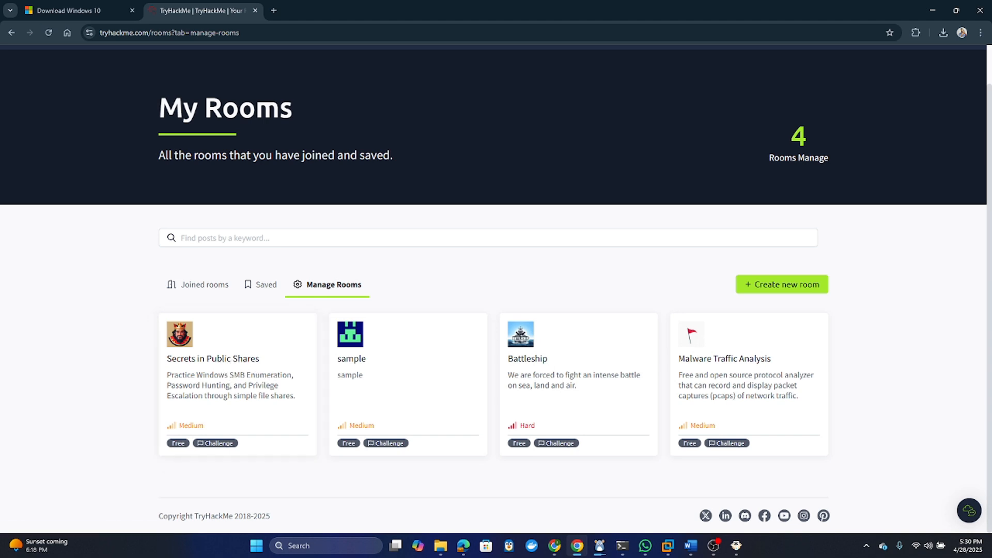
# - Set the Secrets in Public Shares difficulty to Easy, save it, and open Design settings
pyautogui.click(228, 365)
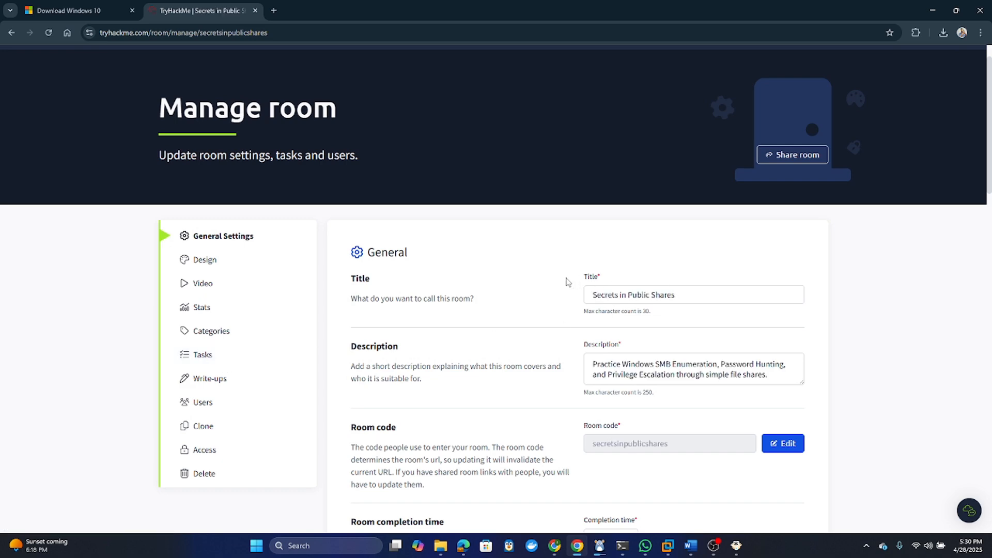
pyautogui.scroll(-5, 509, 289)
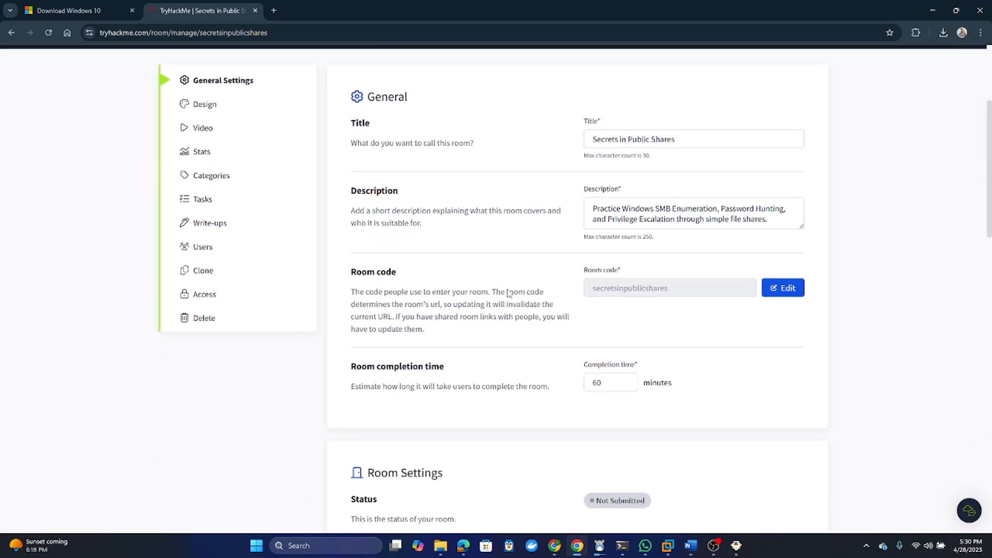
pyautogui.scroll(-2, 509, 293)
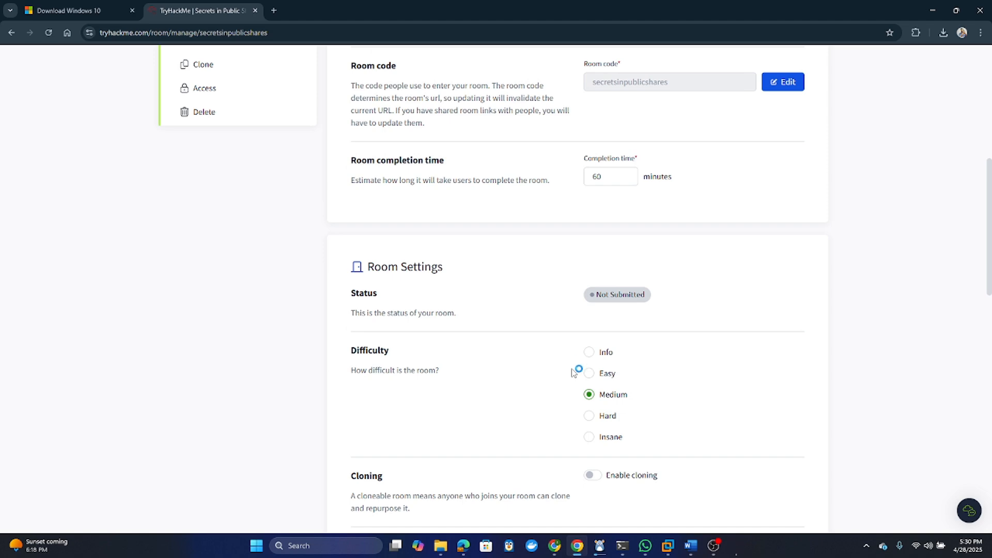
pyautogui.click(590, 379)
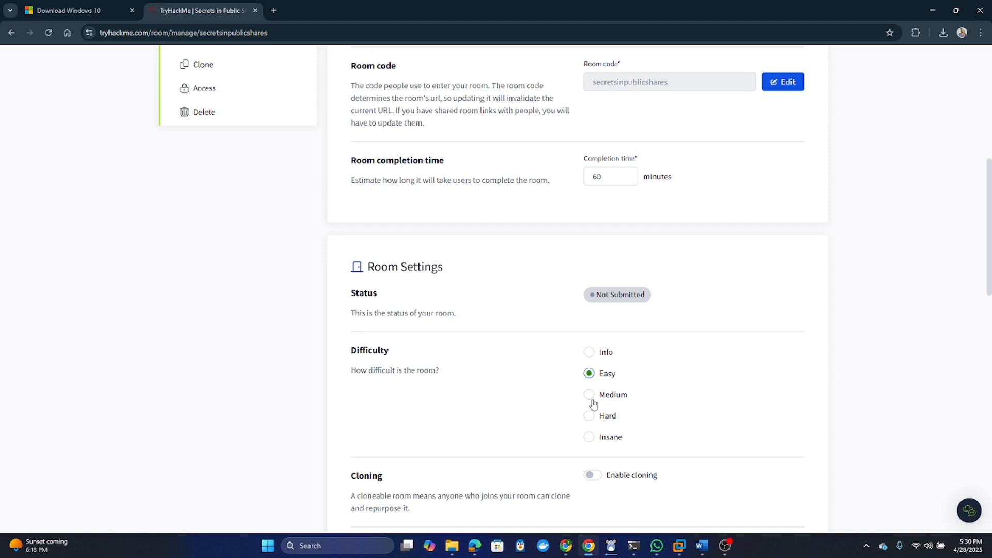
pyautogui.scroll(-3, 468, 402)
pyautogui.scroll(8, 469, 401)
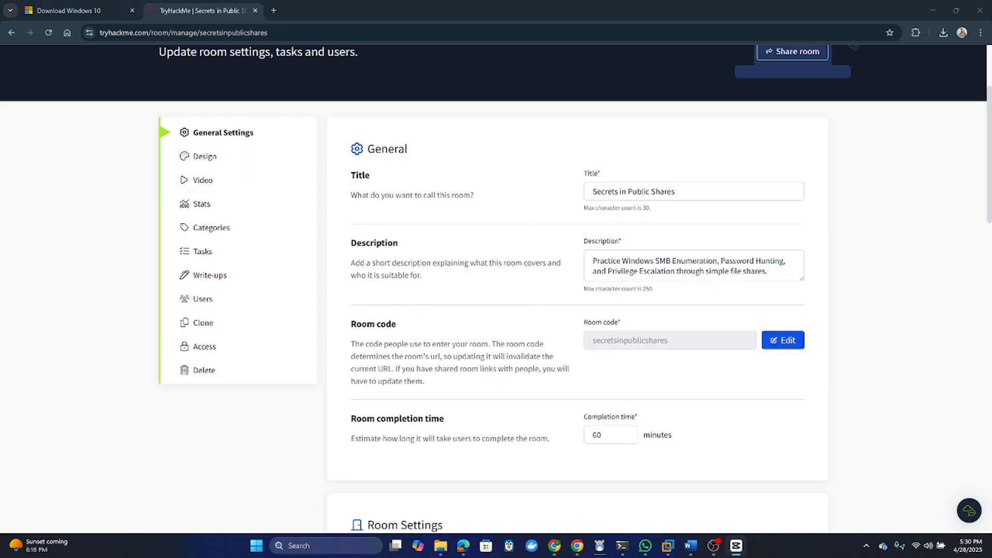
pyautogui.click(209, 158)
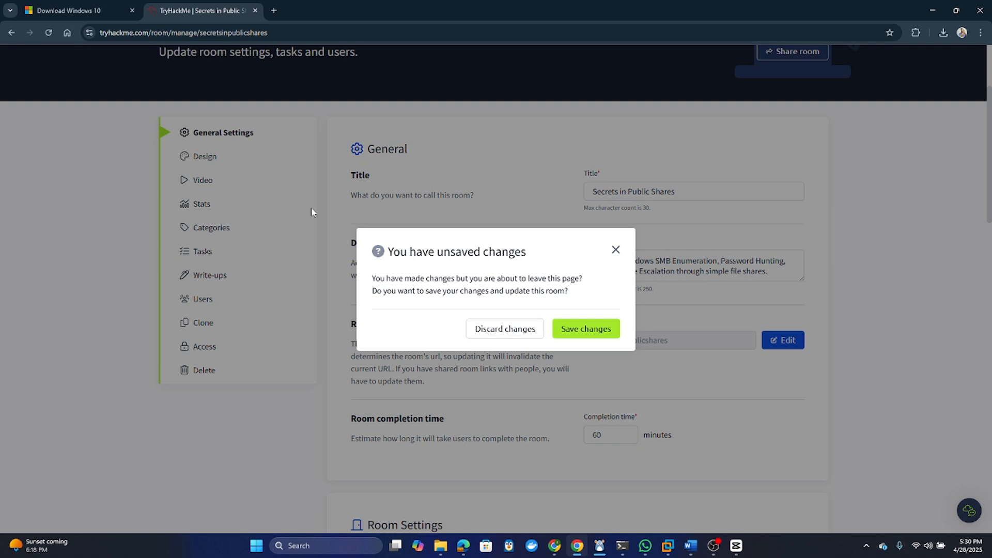
pyautogui.click(578, 332)
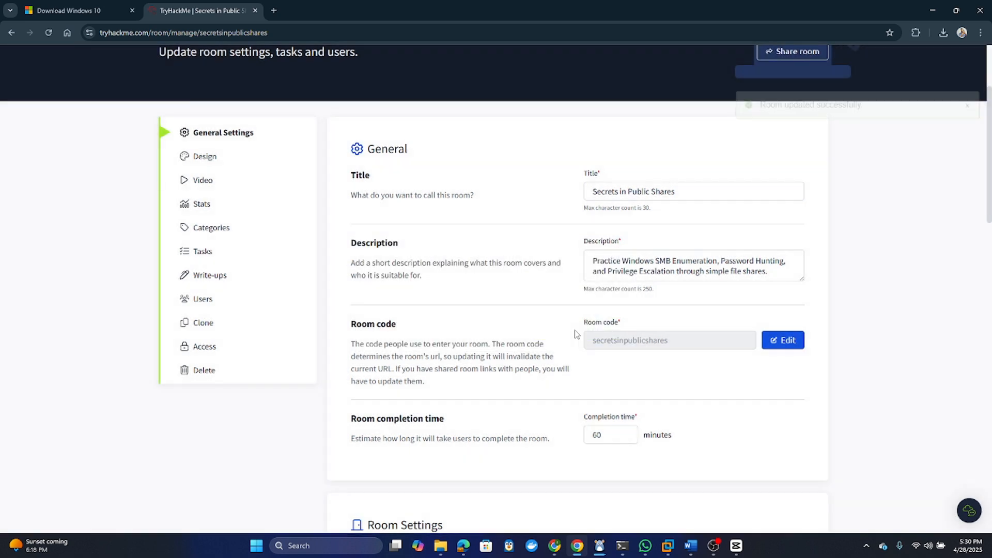
pyautogui.click(202, 159)
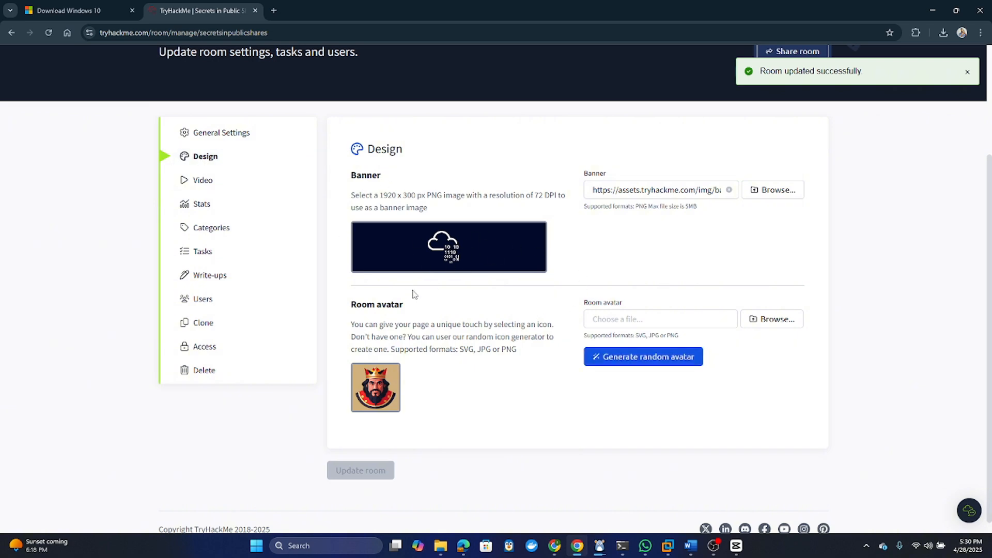
# - Switch Task No 1's type from Downloadable file to VM and check the available VM list
pyautogui.scroll(-1, 412, 294)
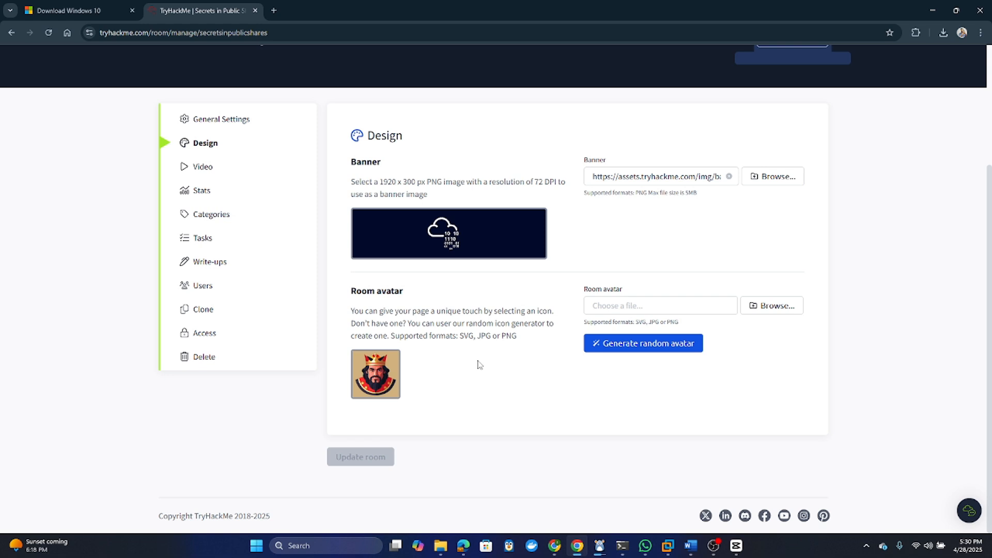
pyautogui.click(203, 237)
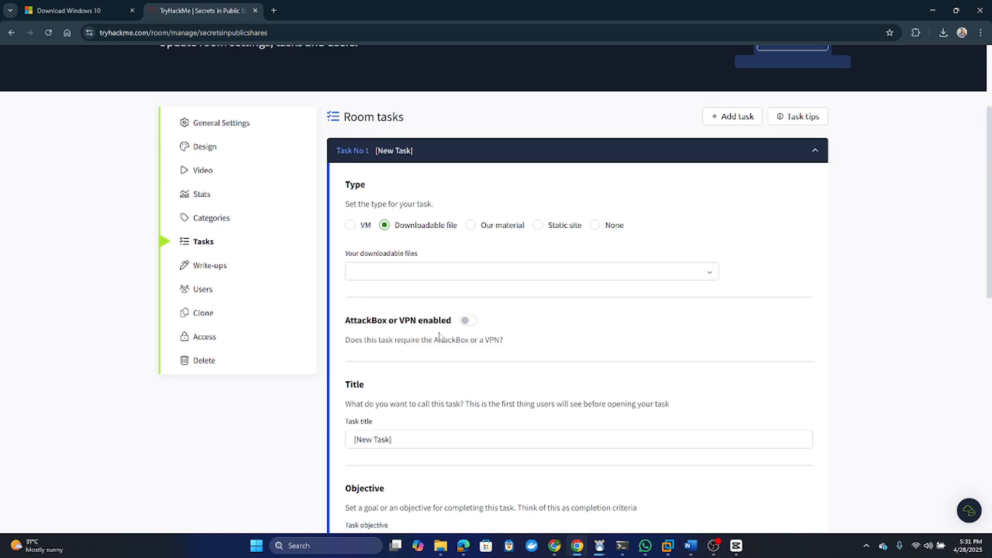
pyautogui.click(350, 226)
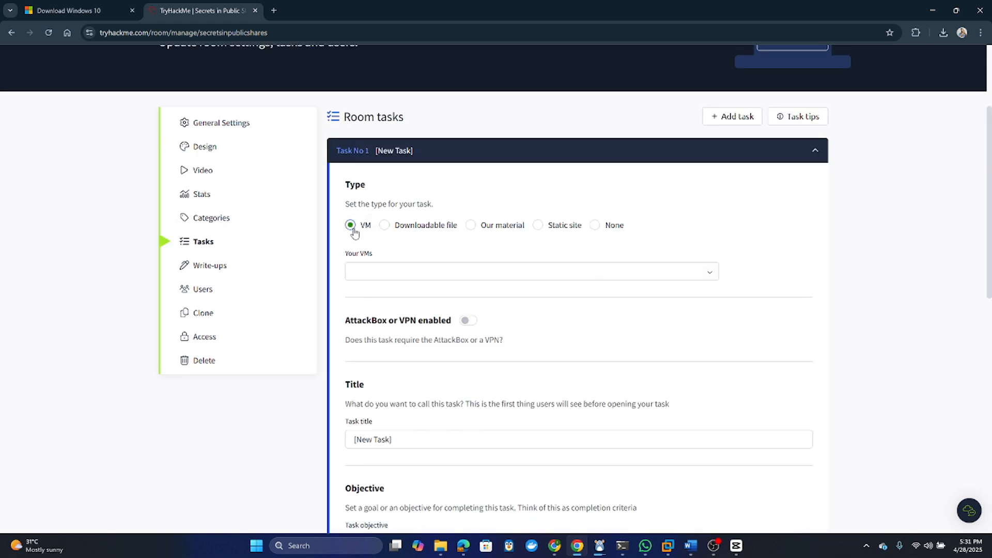
pyautogui.click(427, 275)
pyautogui.click(427, 276)
pyautogui.click(427, 276)
pyautogui.click(426, 275)
pyautogui.scroll(3, 497, 278)
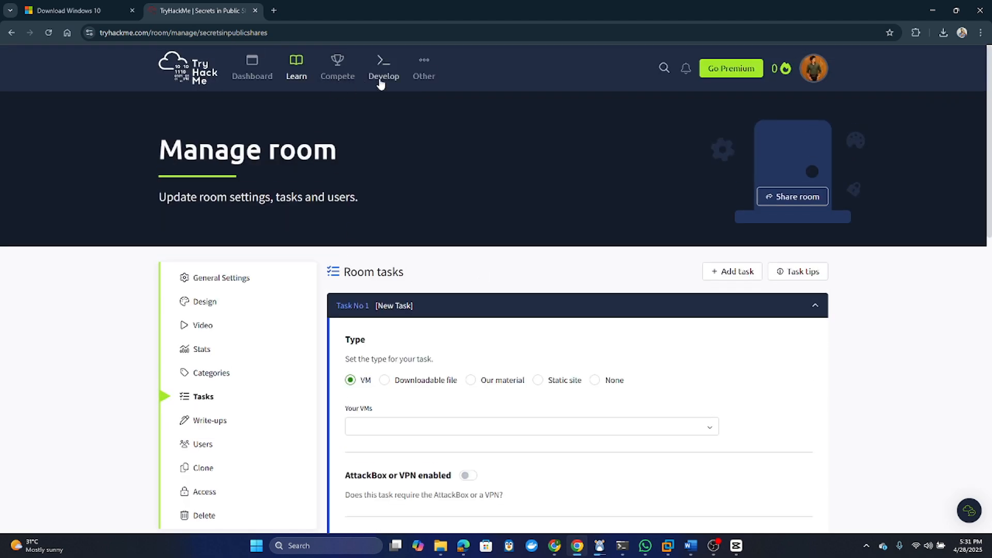
pyautogui.moveTo(385, 72)
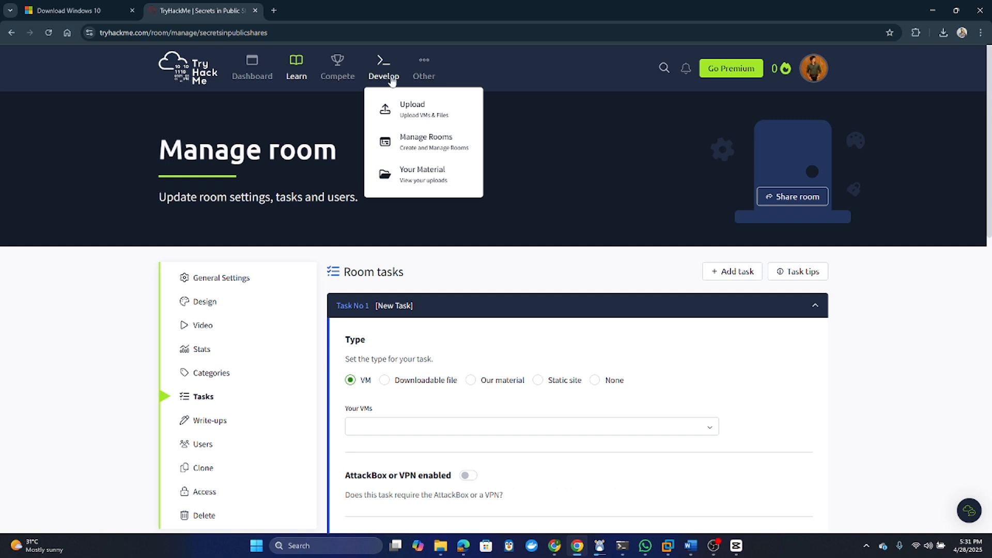
# - Save the task changes, then title the VM upload 'Windows 10 SMB Lab' with an SMB-focused description
pyautogui.click(421, 115)
pyautogui.click(588, 335)
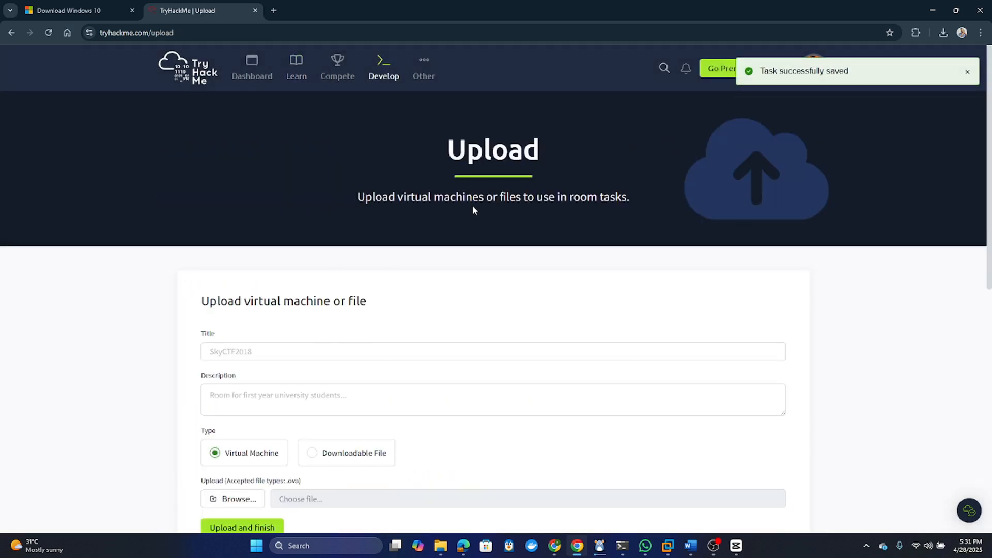
pyautogui.scroll(-2, 474, 210)
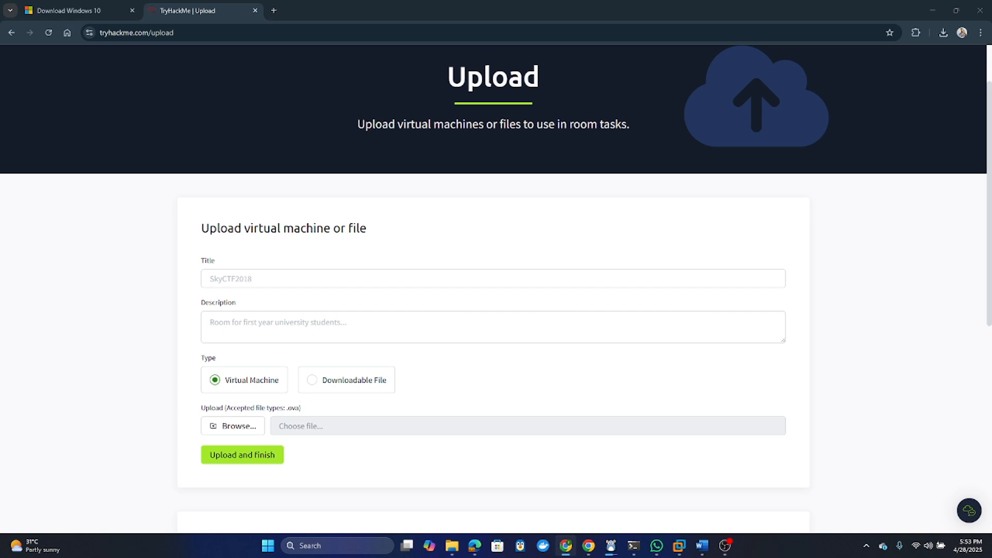
pyautogui.click(262, 277)
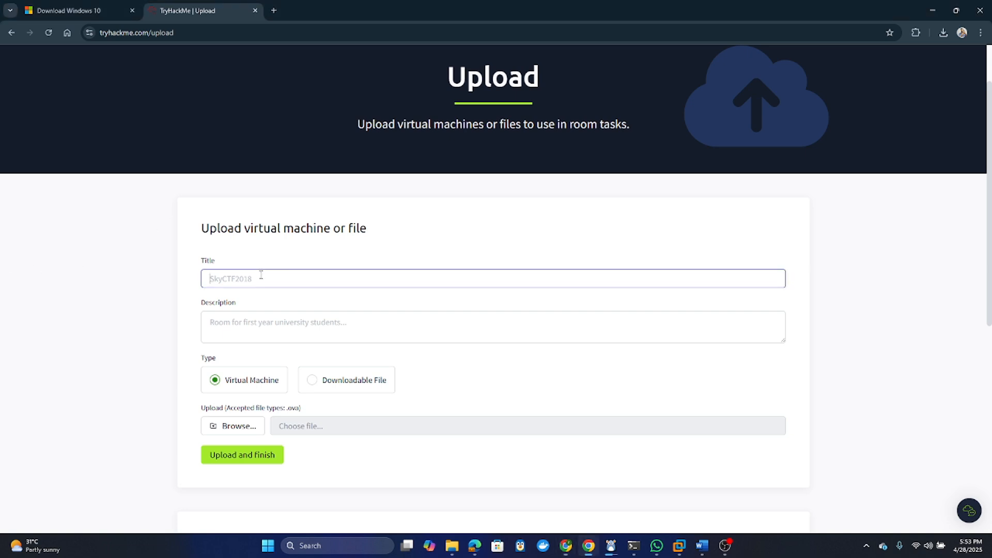
pyautogui.write('Windows 10 SMB Lab')
pyautogui.press('Tab')
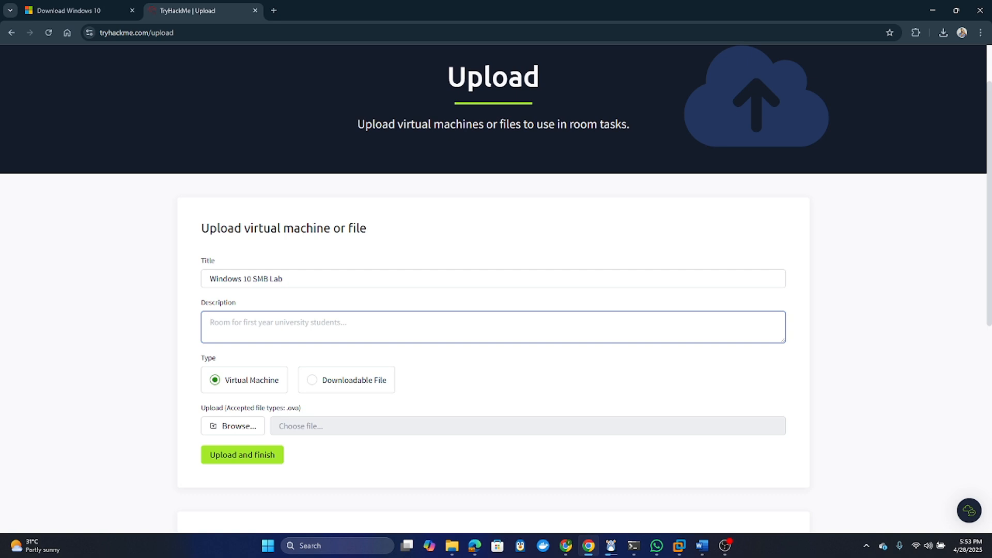
pyautogui.hotkey('alt', 'Tab')
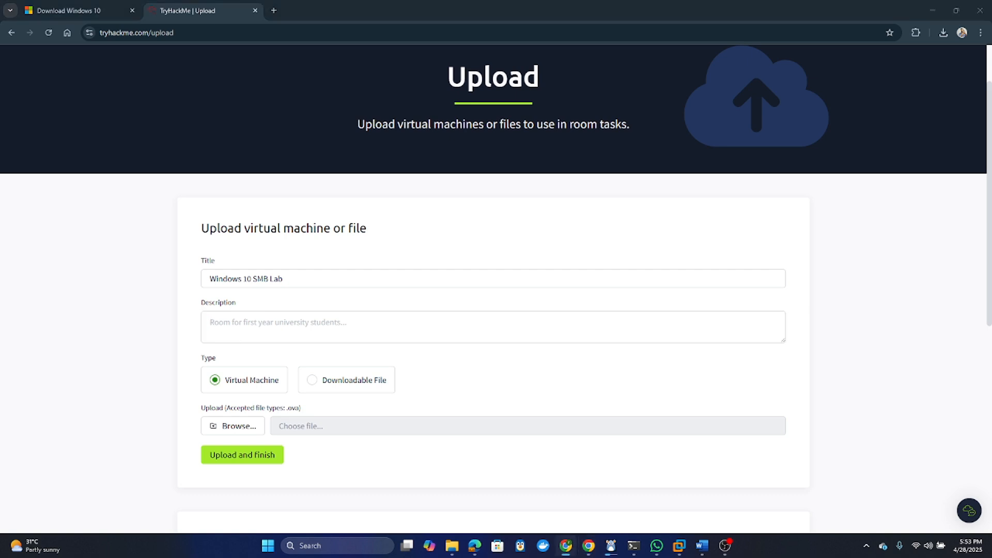
pyautogui.click(355, 328)
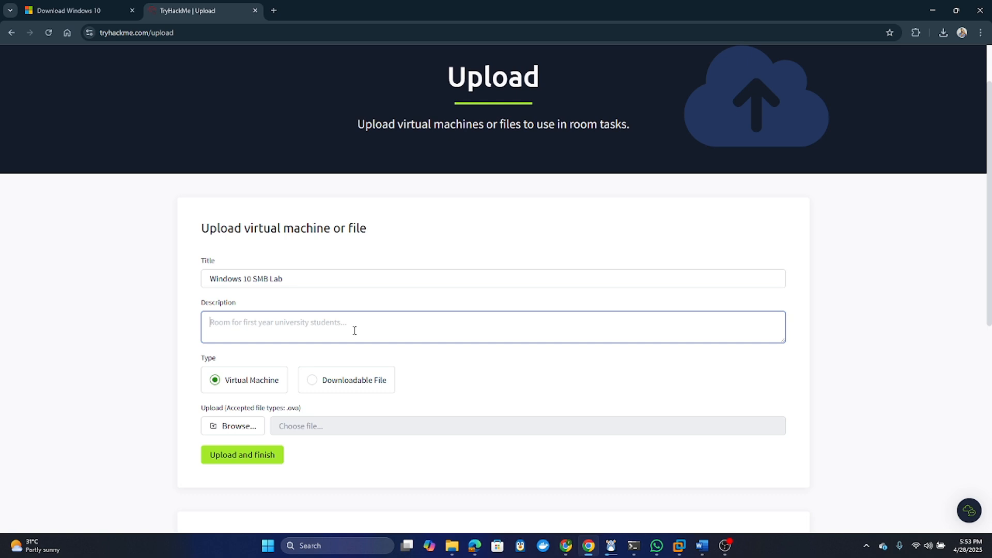
pyautogui.hotkey('ctrl', 'v')
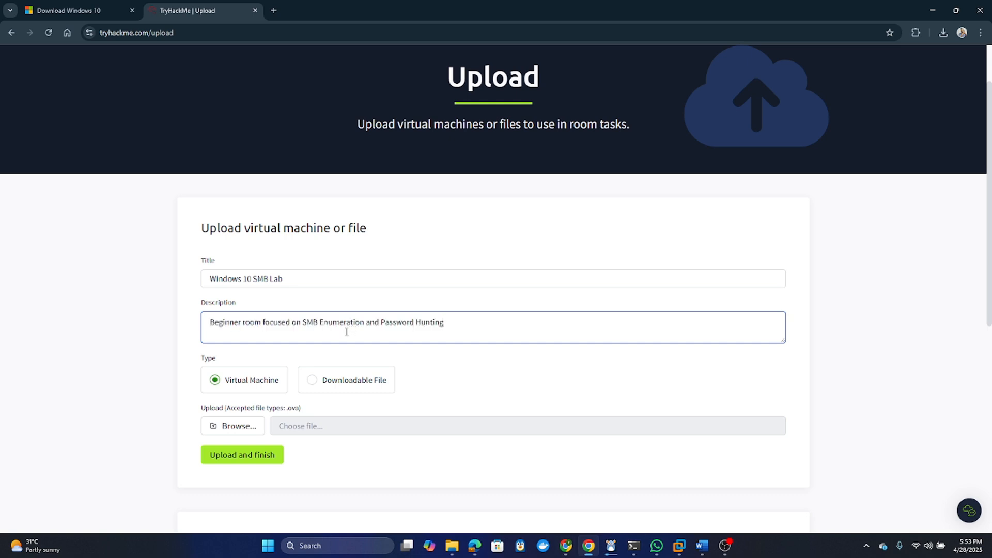
# - Select Windows10-THM.ova from the Desktop and start the upload
pyautogui.click(233, 428)
pyautogui.click(199, 182)
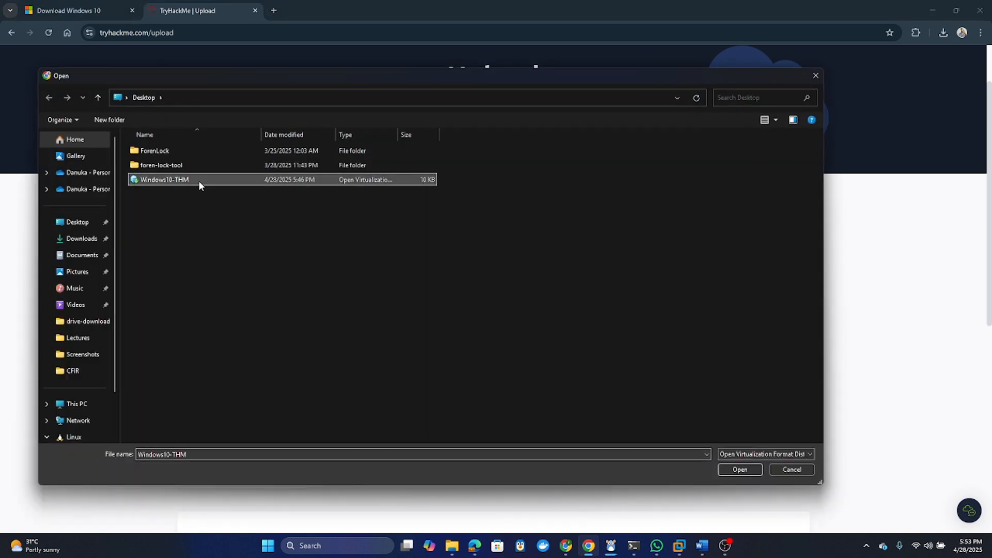
pyautogui.click(739, 470)
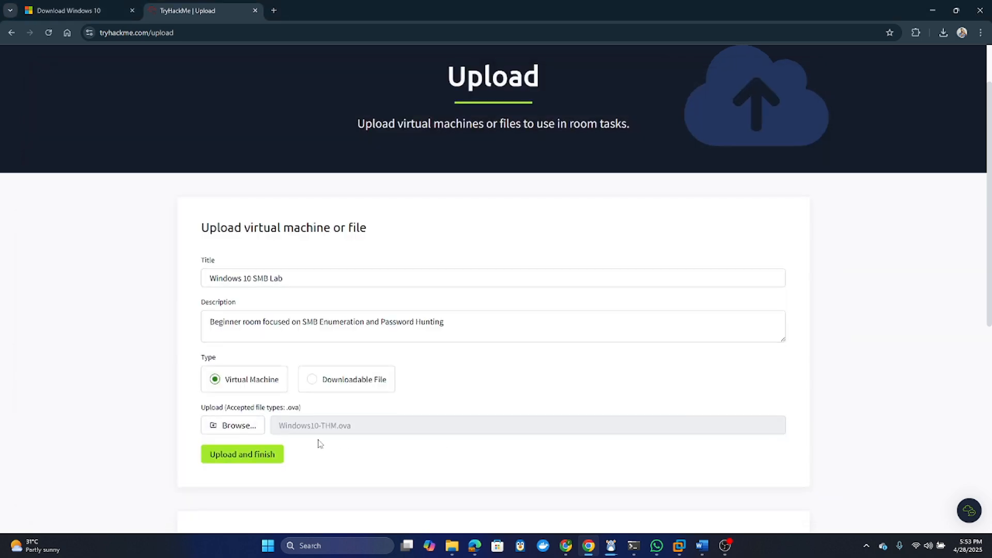
pyautogui.scroll(-4, 318, 444)
pyautogui.click(248, 252)
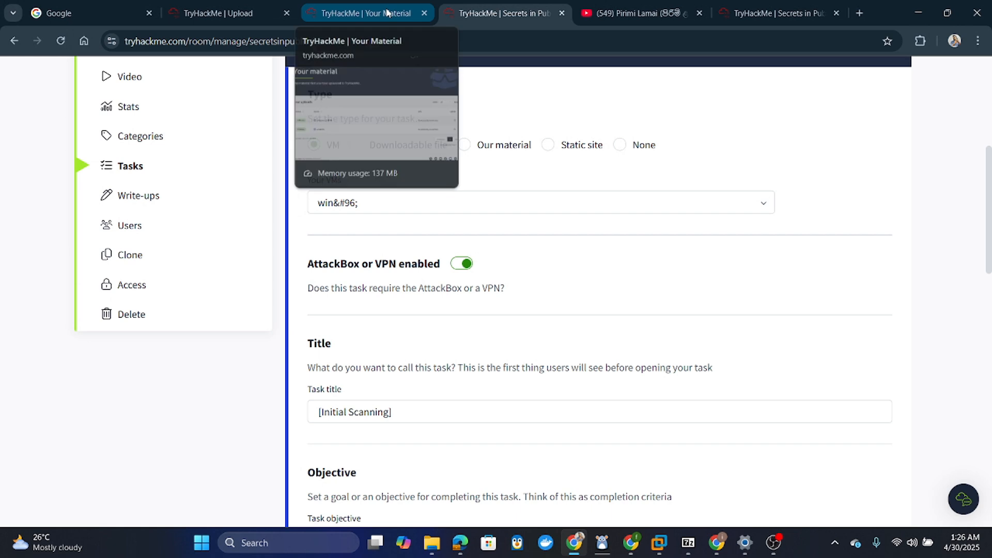
pyautogui.click(386, 13)
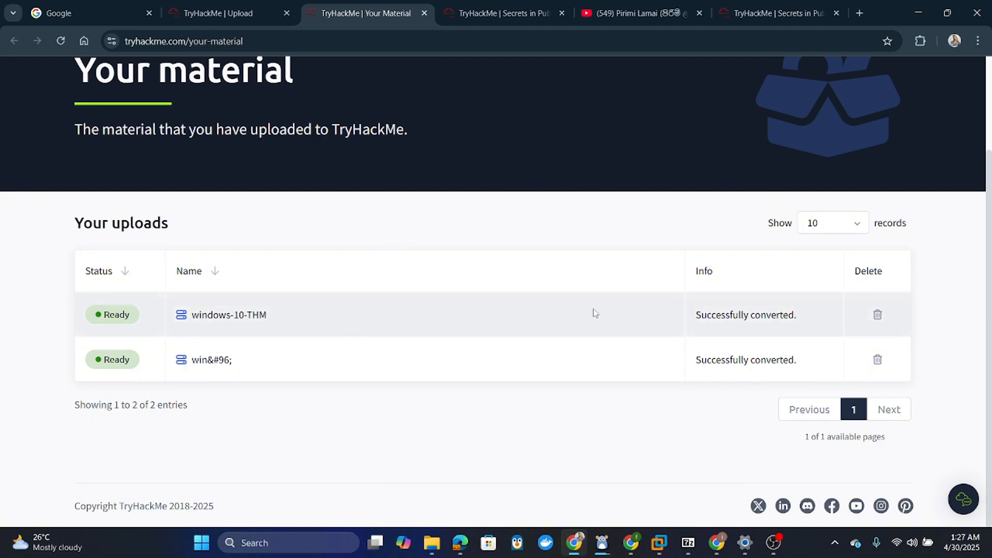
pyautogui.scroll(1, 572, 315)
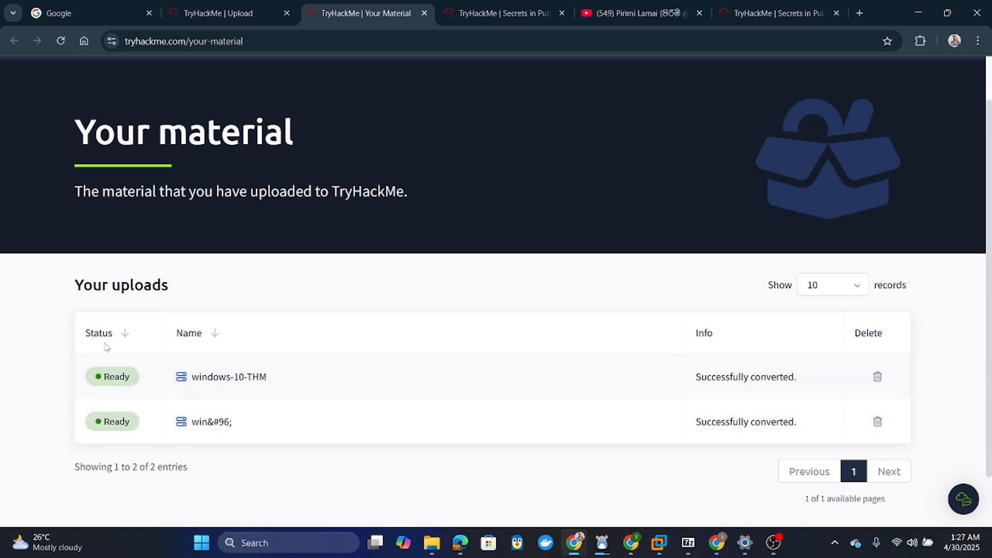
pyautogui.moveTo(117, 383)
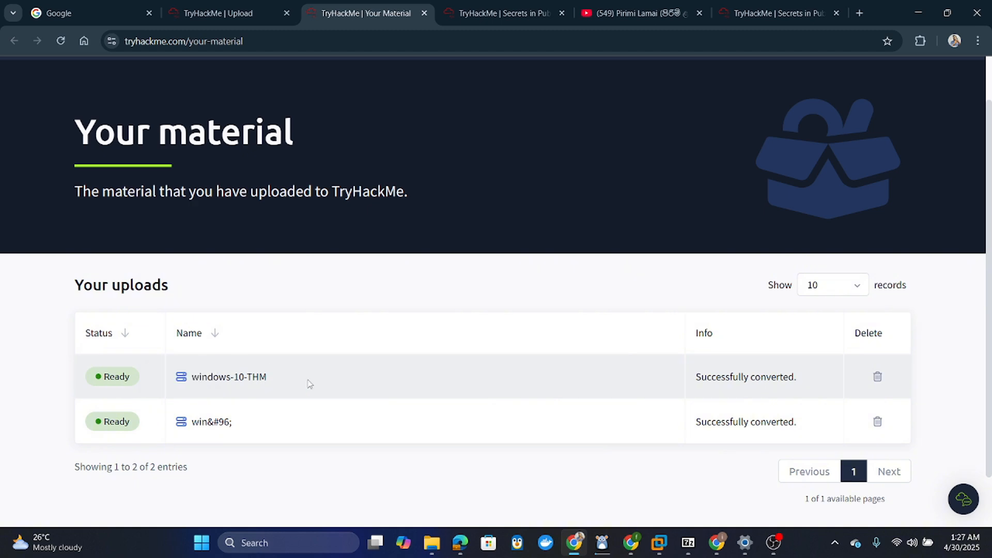
pyautogui.click(492, 6)
pyautogui.scroll(3, 519, 147)
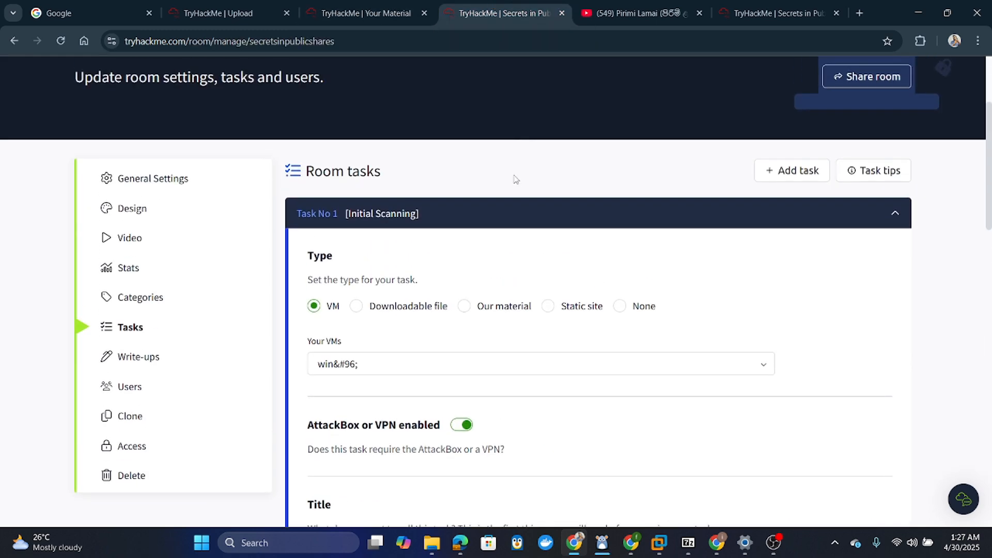
# - Collapse Task No 1 and Task No 4 so all four tasks show together, then return to the top
pyautogui.click(515, 221)
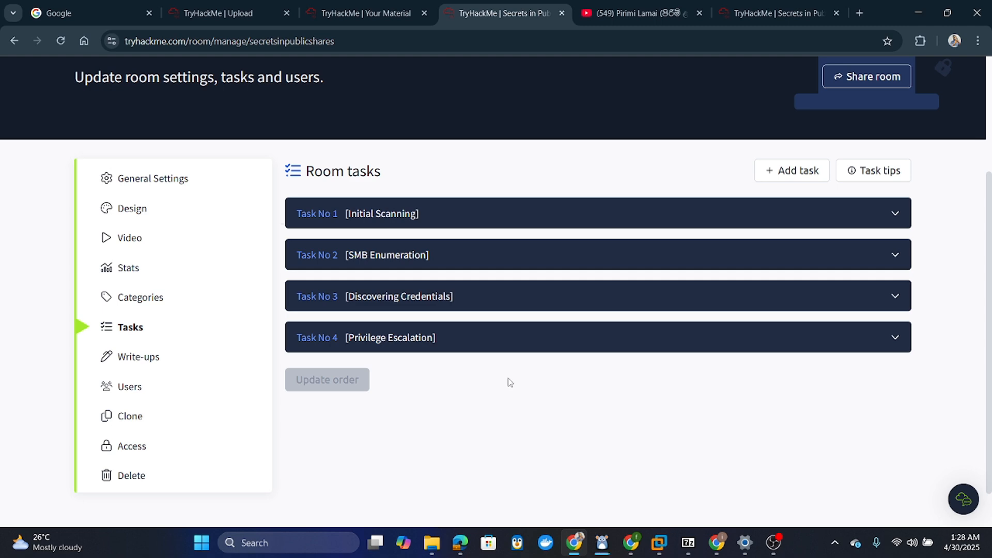
pyautogui.click(472, 352)
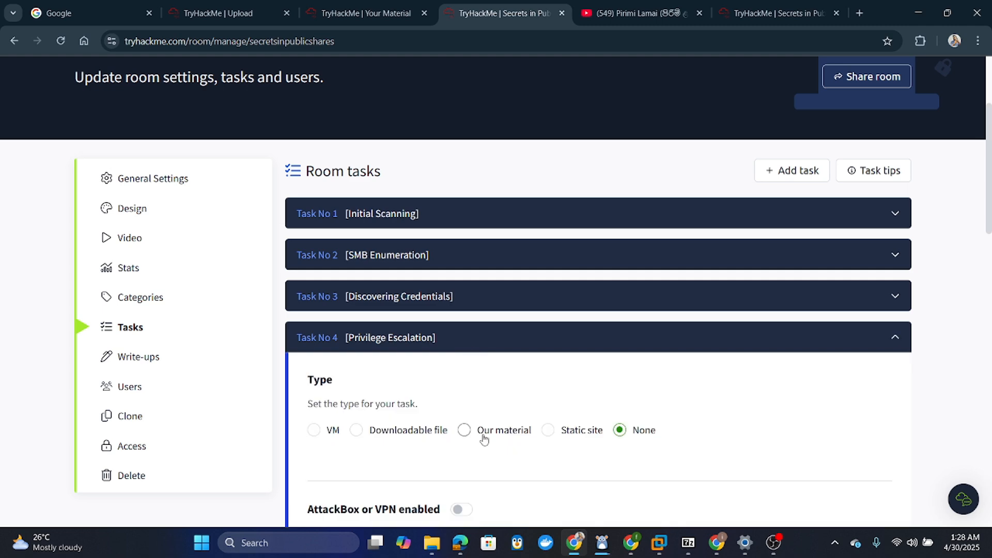
pyautogui.scroll(-5, 484, 434)
pyautogui.scroll(2, 483, 434)
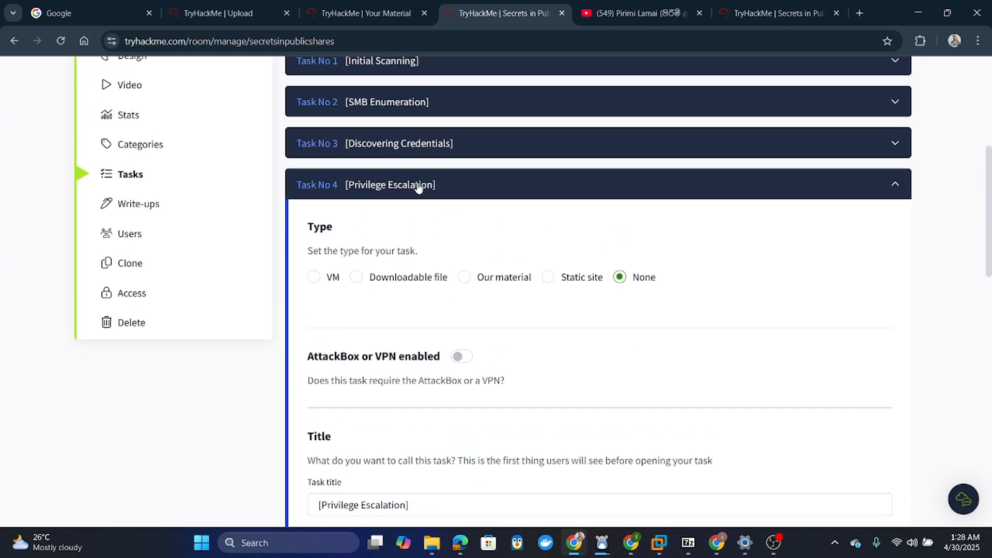
pyautogui.click(416, 184)
pyautogui.scroll(5, 624, 130)
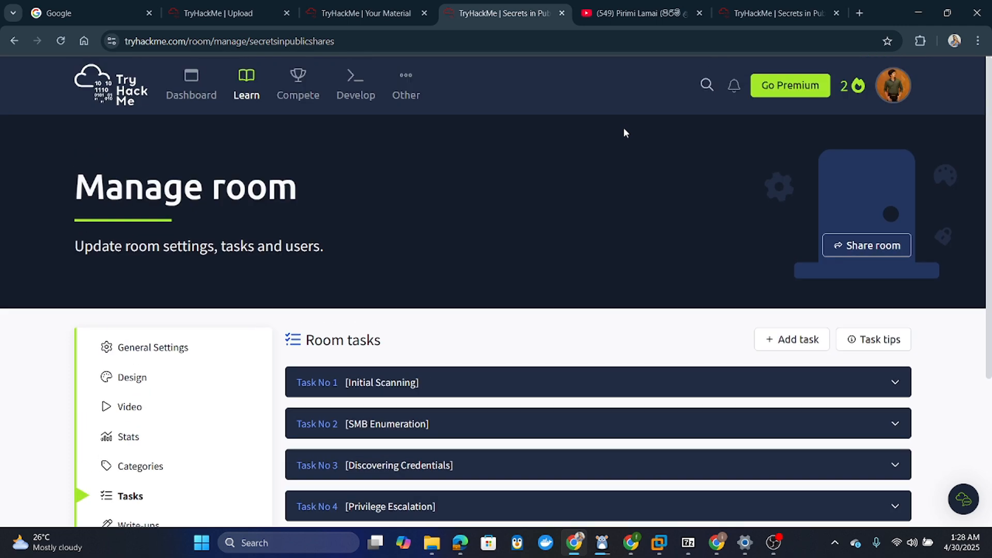
# - Copy the room's private share link and load it in the browser, closing the YouTube tab
pyautogui.click(867, 252)
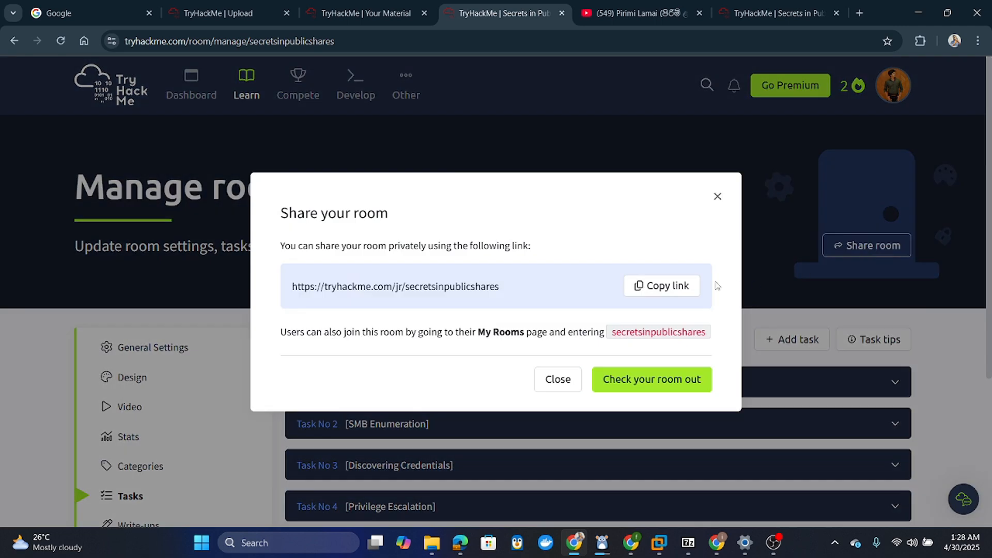
pyautogui.click(659, 289)
pyautogui.click(699, 13)
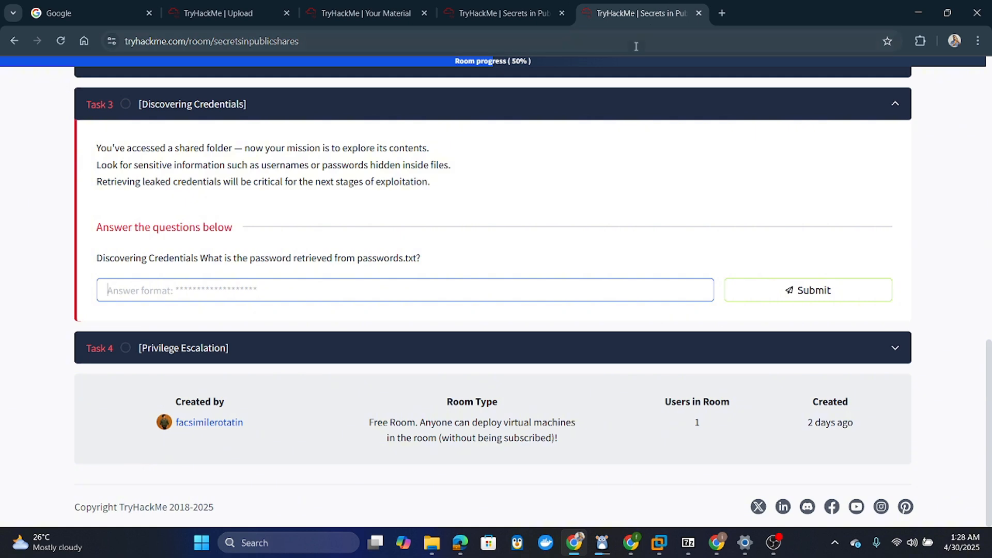
pyautogui.click(640, 44)
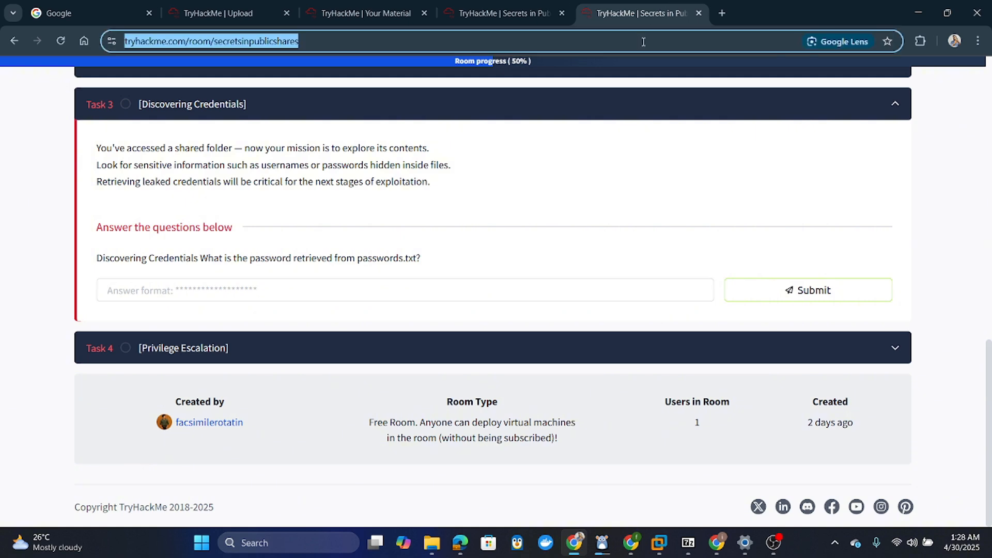
pyautogui.hotkey('ctrl', 'v')
pyautogui.press('Return')
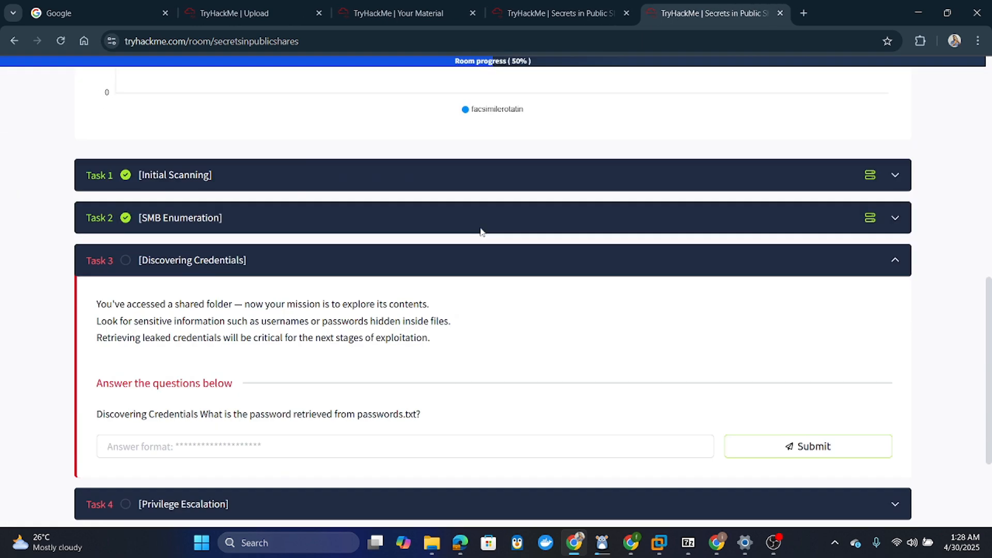
# - Scroll through the shared room page and collapse Task 3 Discovering Credentials
pyautogui.scroll(12, 480, 232)
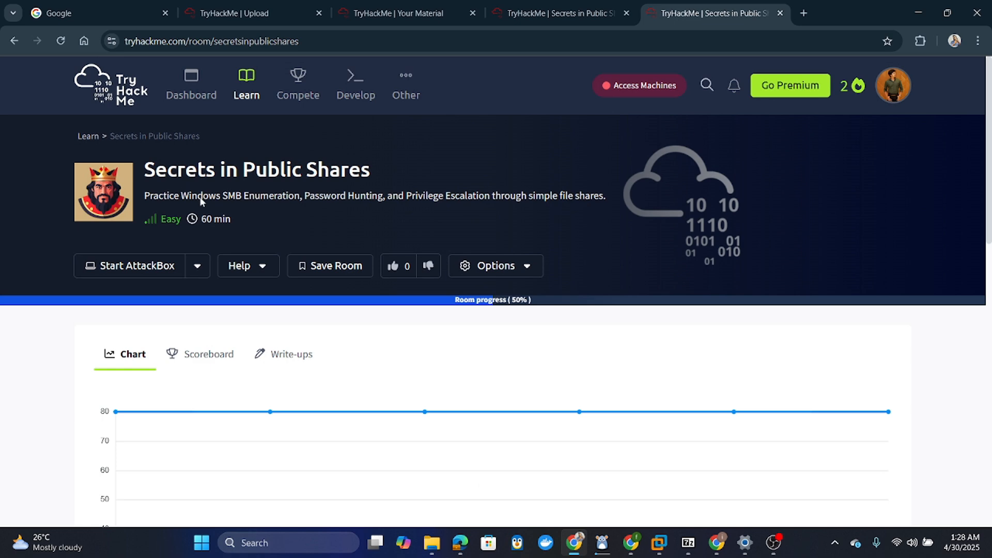
pyautogui.scroll(-10, 498, 316)
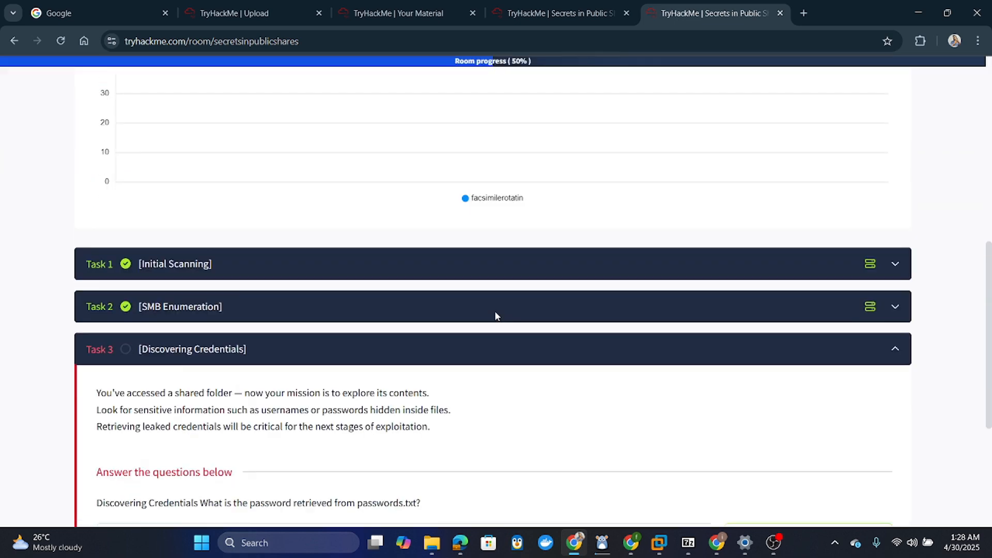
pyautogui.click(446, 325)
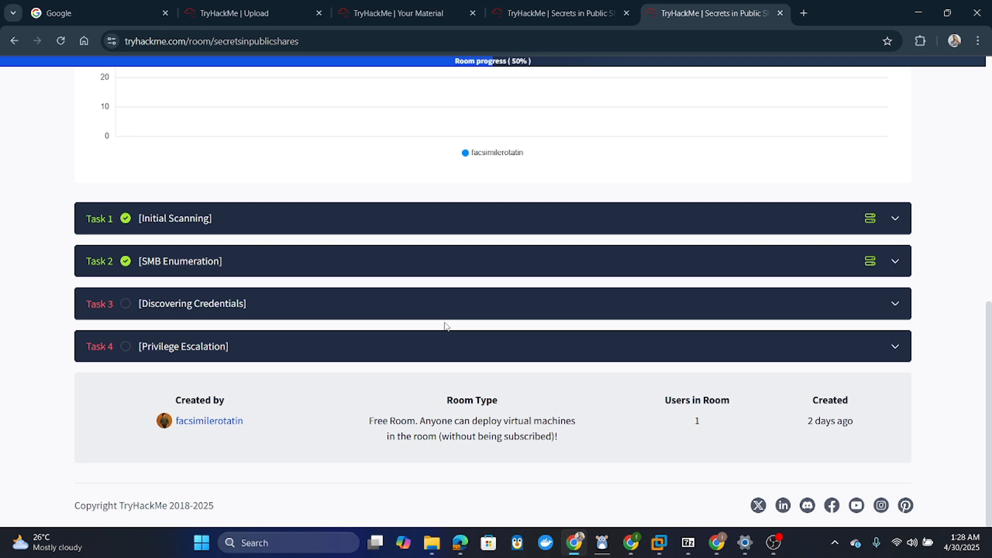
# - Expand Task 1 and Task 2 SMB Enumeration to review their questions
pyautogui.click(207, 218)
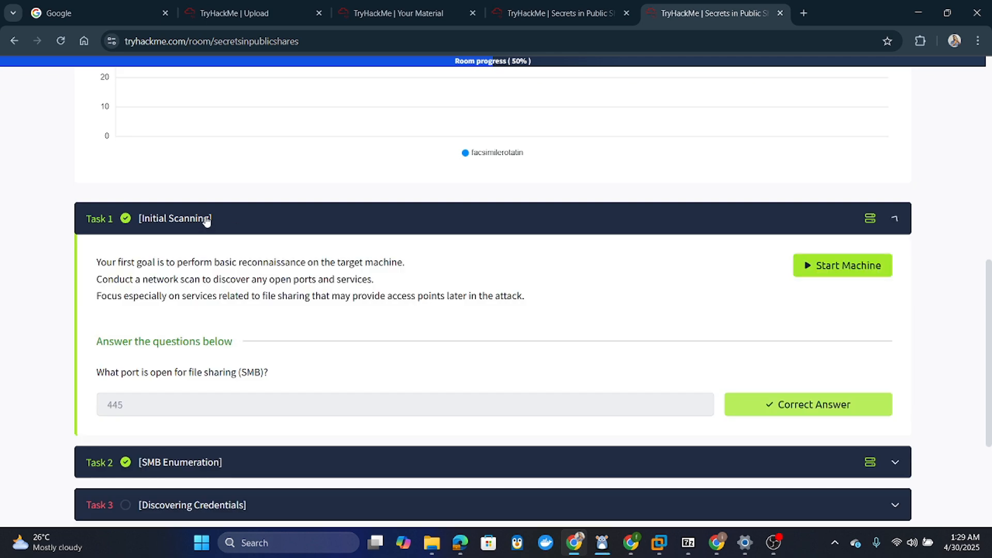
pyautogui.scroll(-2, 219, 240)
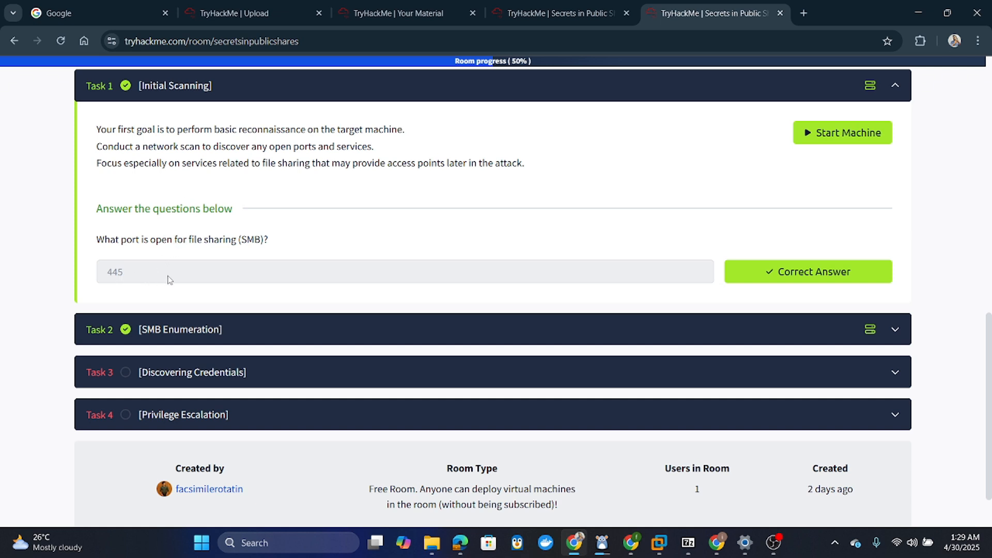
pyautogui.click(261, 337)
pyautogui.scroll(-1, 262, 339)
pyautogui.scroll(1, 262, 338)
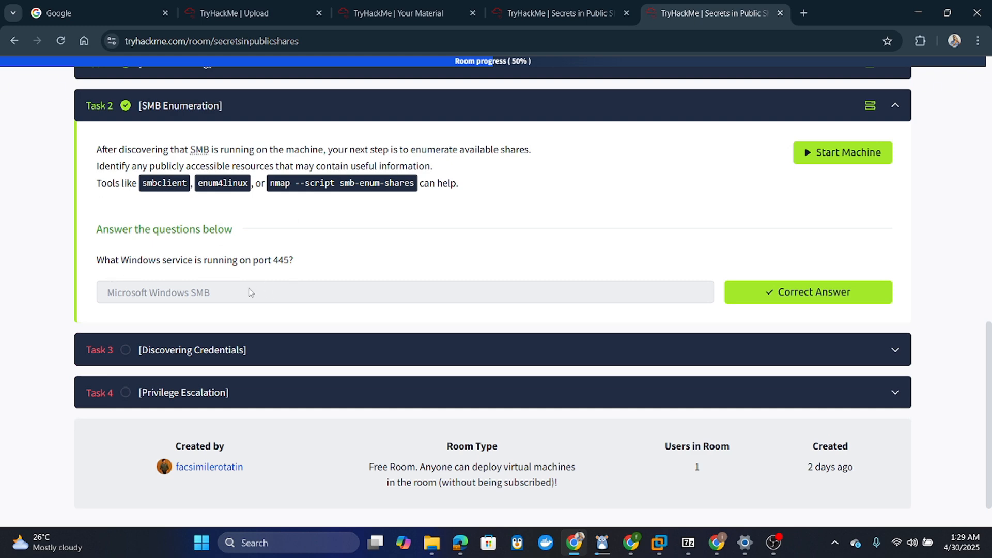
pyautogui.scroll(-1, 250, 296)
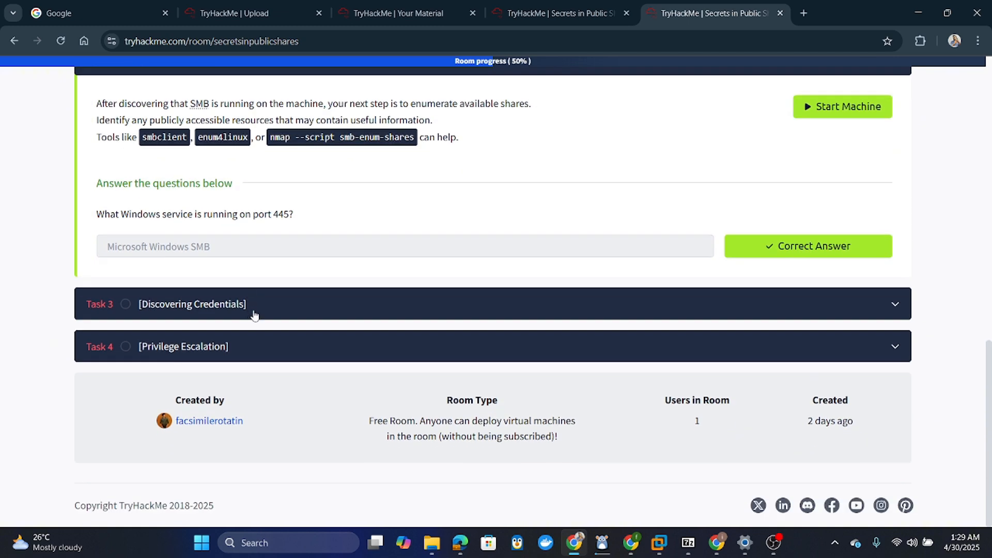
# - Review Task 3's passwords.txt question, expand Task 4 Privilege Escalation, then scroll back up
pyautogui.click(285, 314)
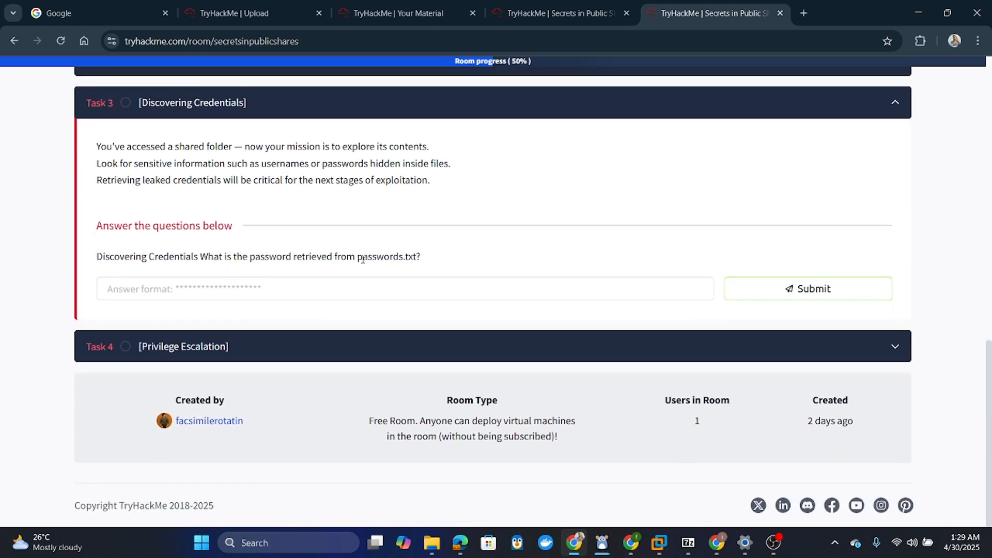
pyautogui.moveTo(357, 257); pyautogui.dragTo(416, 258)
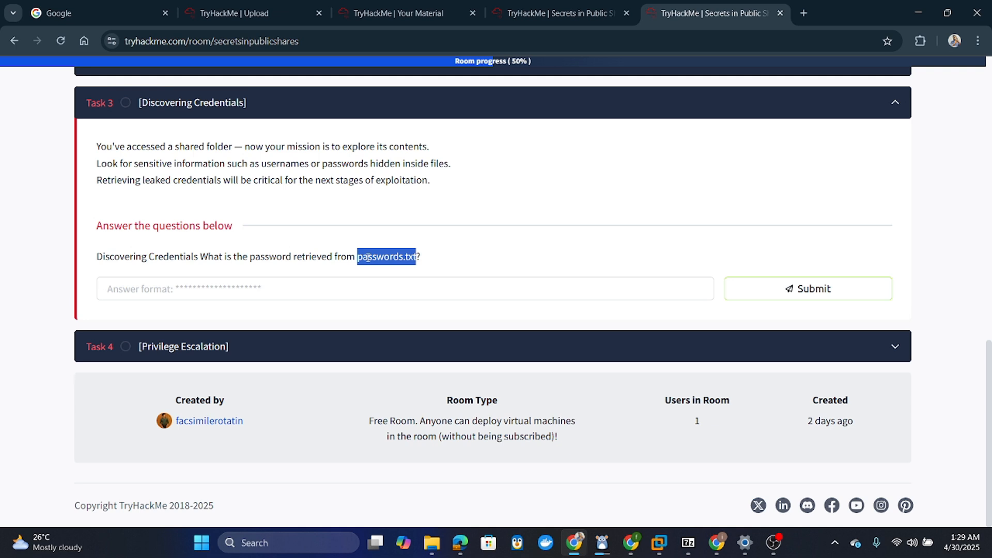
pyautogui.click(172, 256)
pyautogui.click(210, 281)
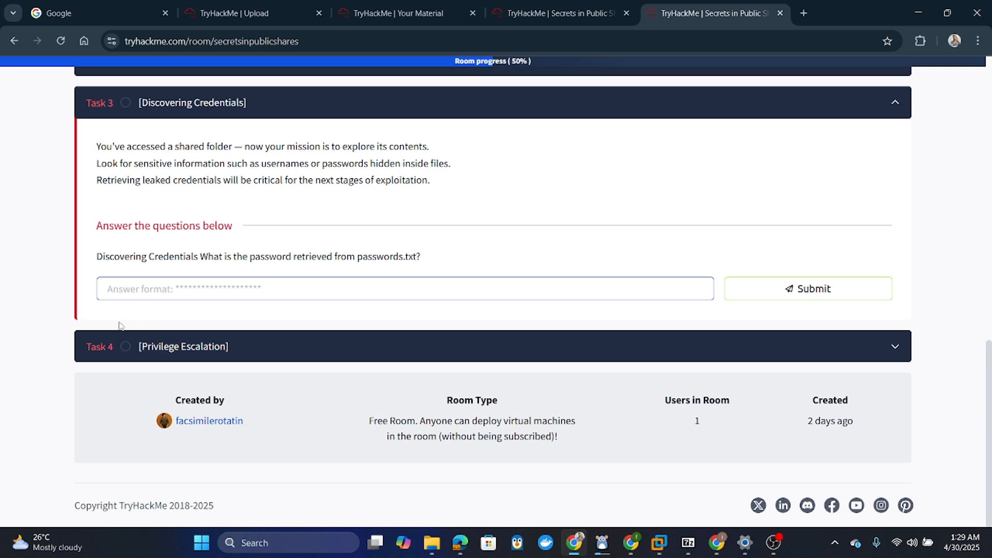
pyautogui.click(214, 352)
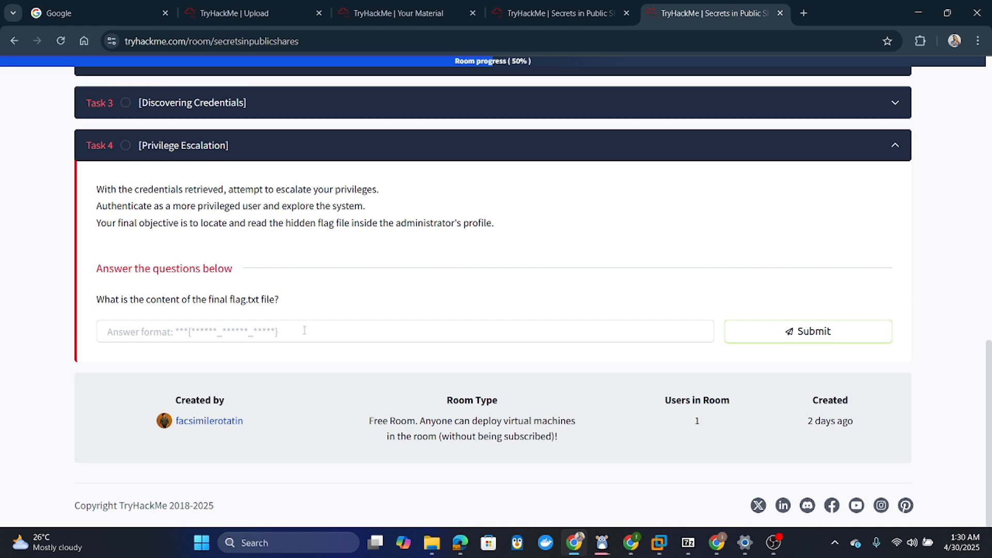
pyautogui.scroll(15, 395, 326)
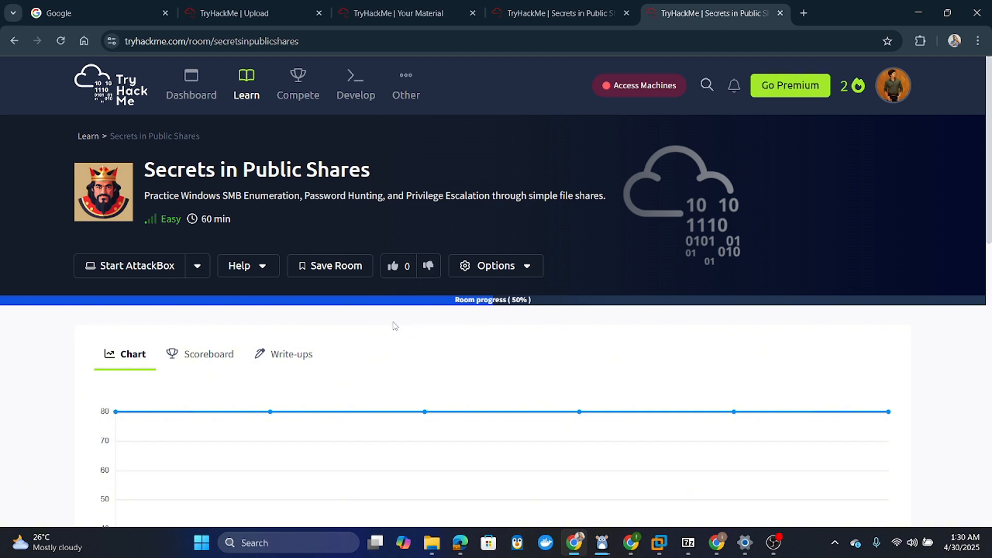
# - Close the Share your room dialog to reveal the four tasks on Manage room, then switch to VMware Workstation
pyautogui.click(433, 15)
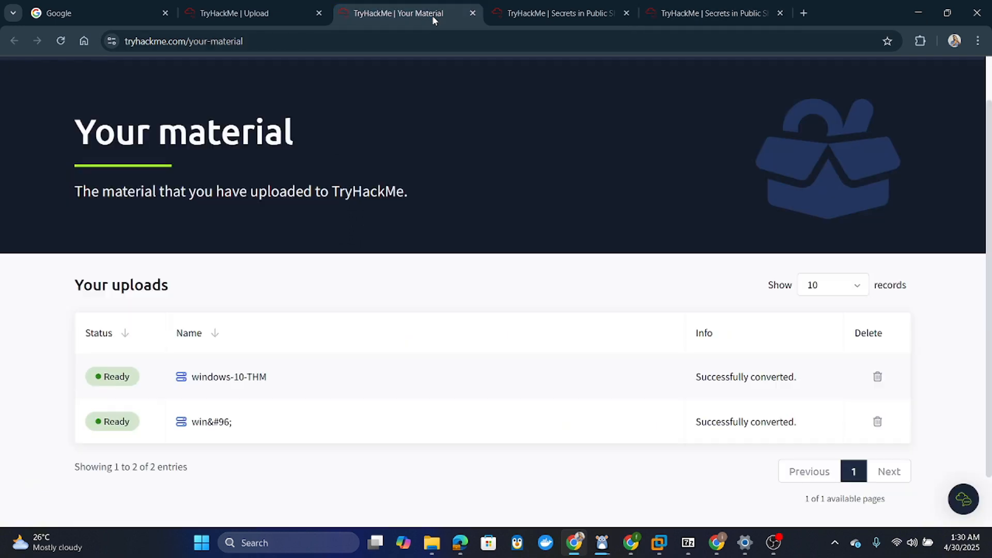
pyautogui.click(568, 11)
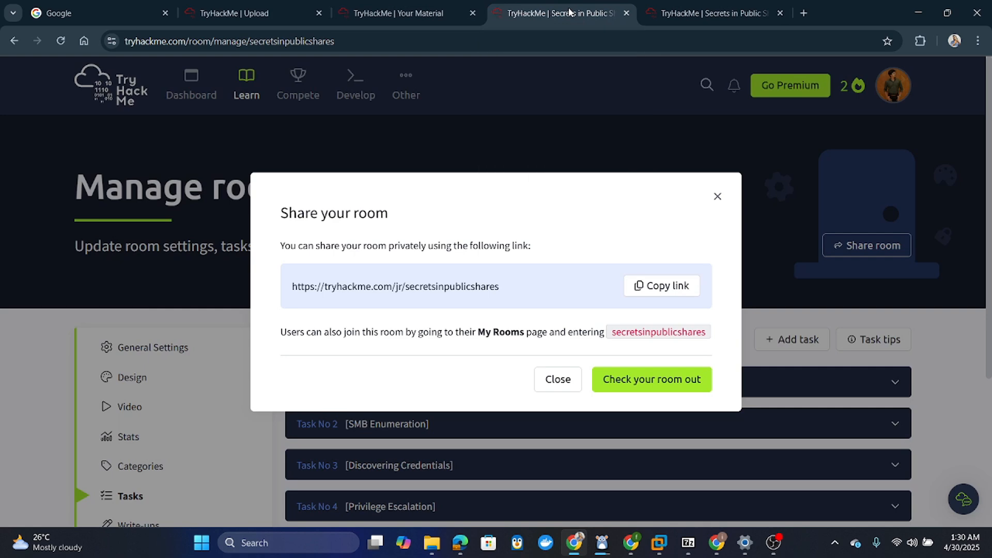
pyautogui.click(717, 196)
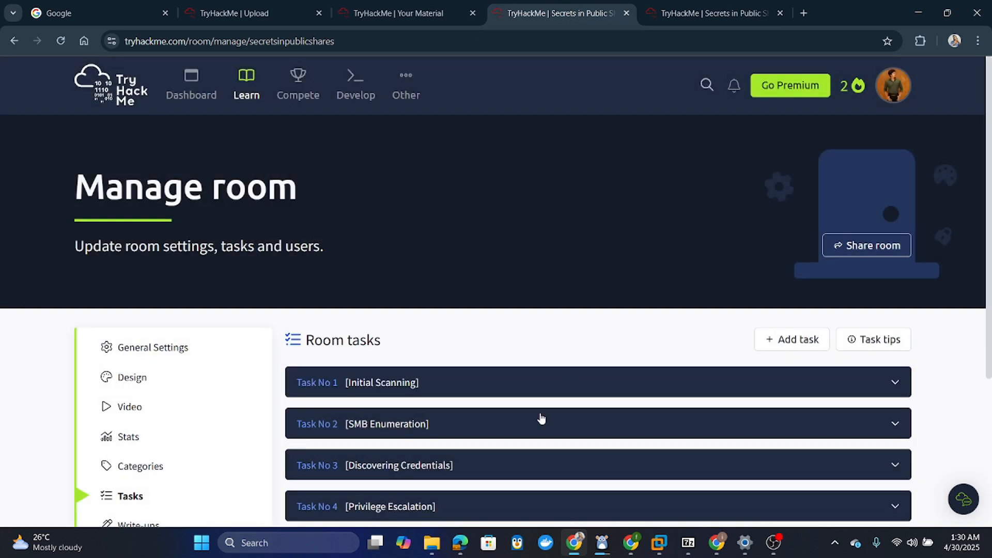
pyautogui.scroll(-2, 535, 428)
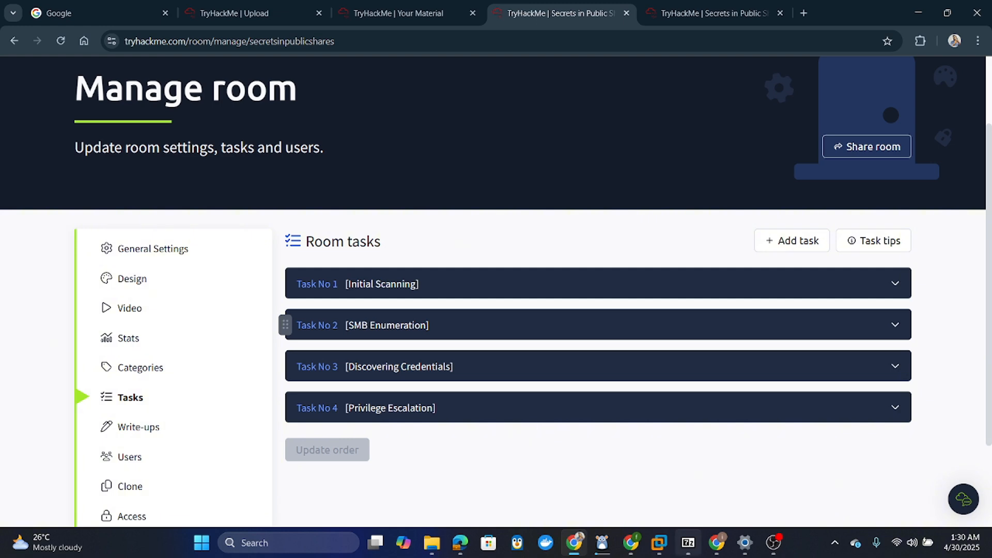
pyautogui.click(658, 549)
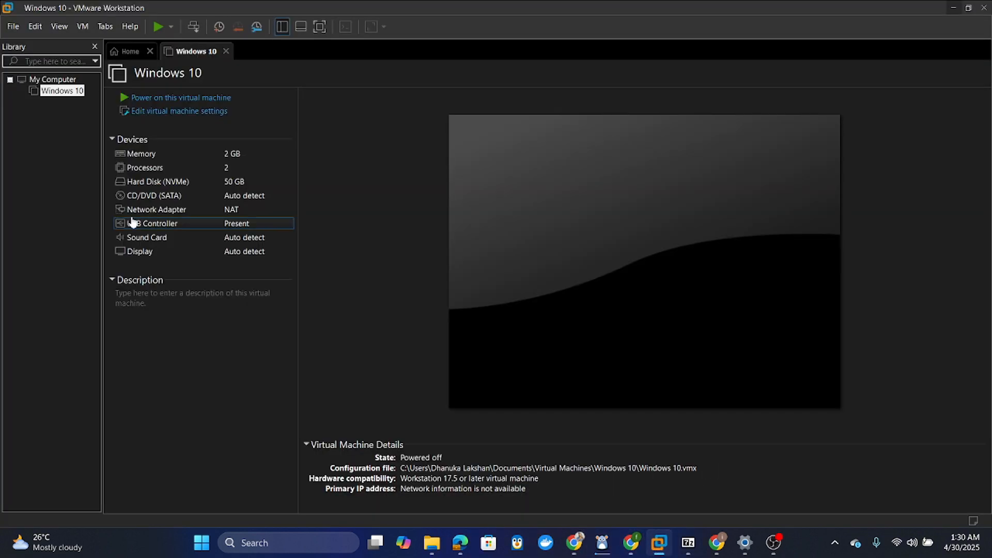
# - Check the Windows 10 VM's context and File menus without exporting, then switch to the ovf folder window
pyautogui.click(59, 92)
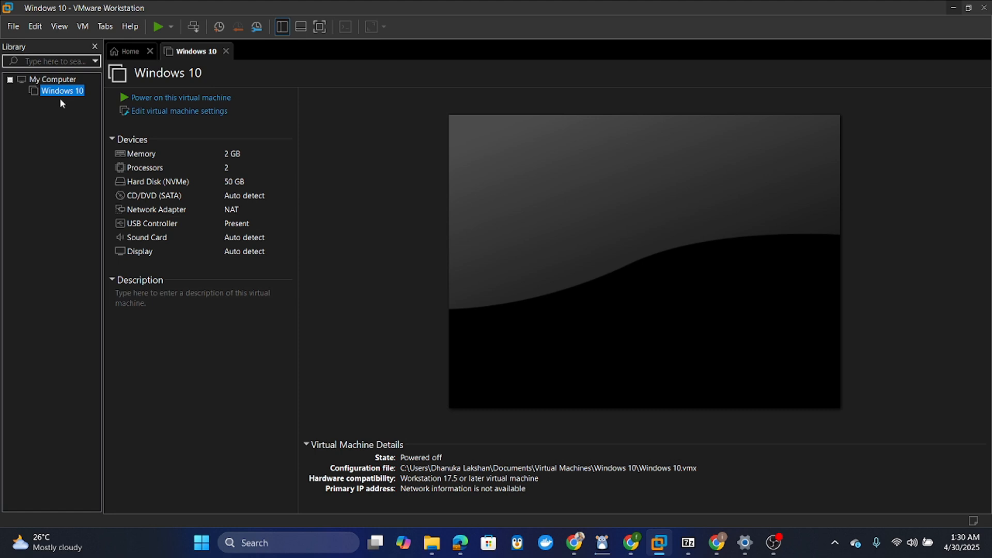
pyautogui.rightClick(59, 95)
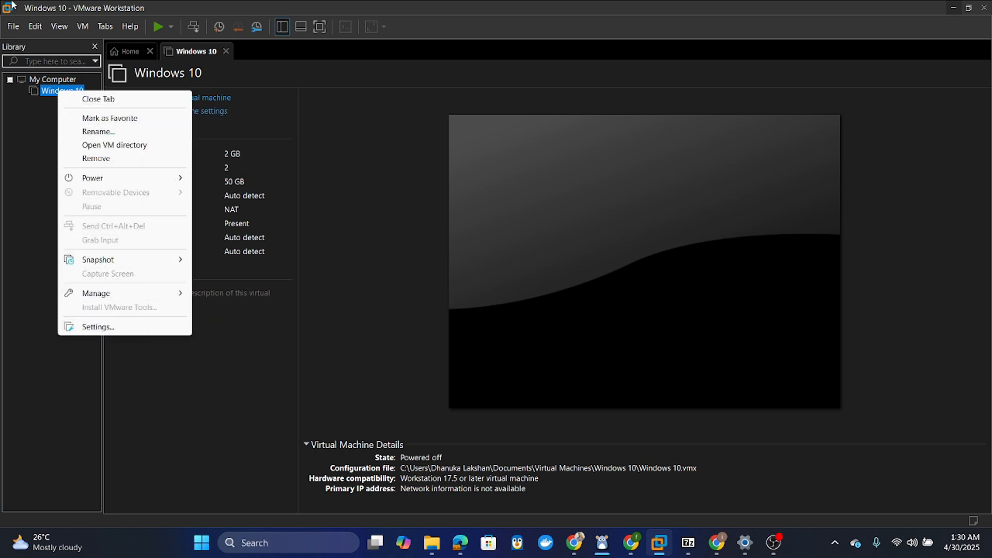
pyautogui.click(13, 25)
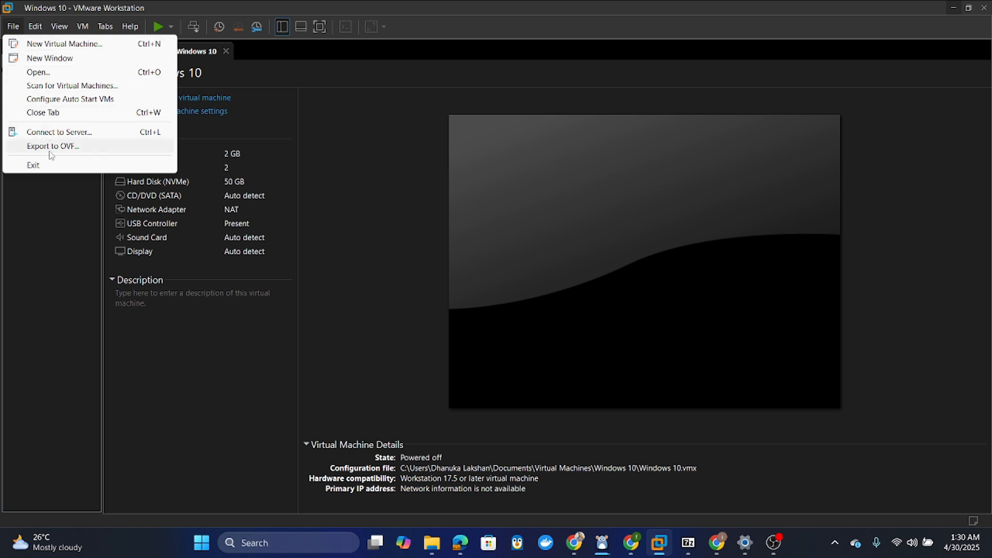
pyautogui.click(66, 275)
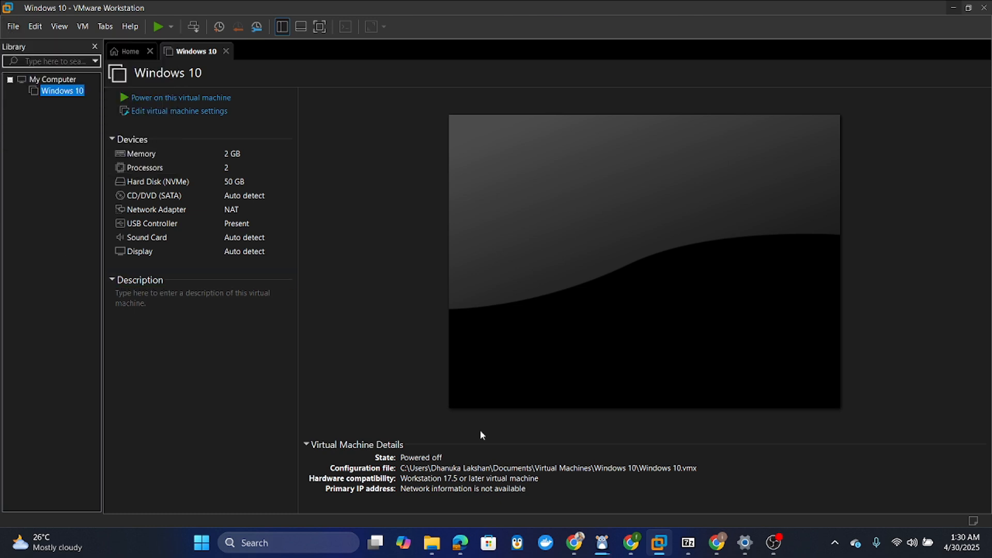
pyautogui.moveTo(439, 548)
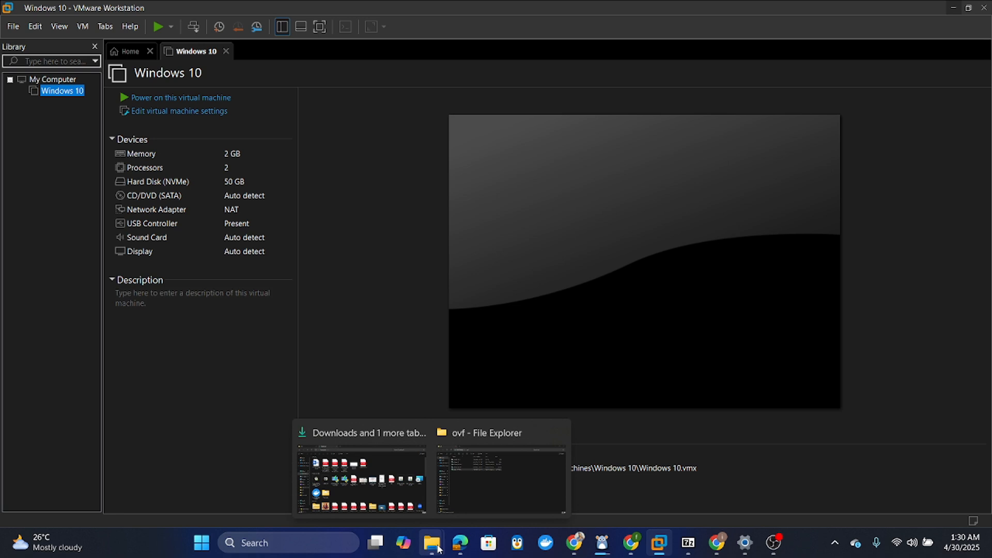
pyautogui.click(497, 452)
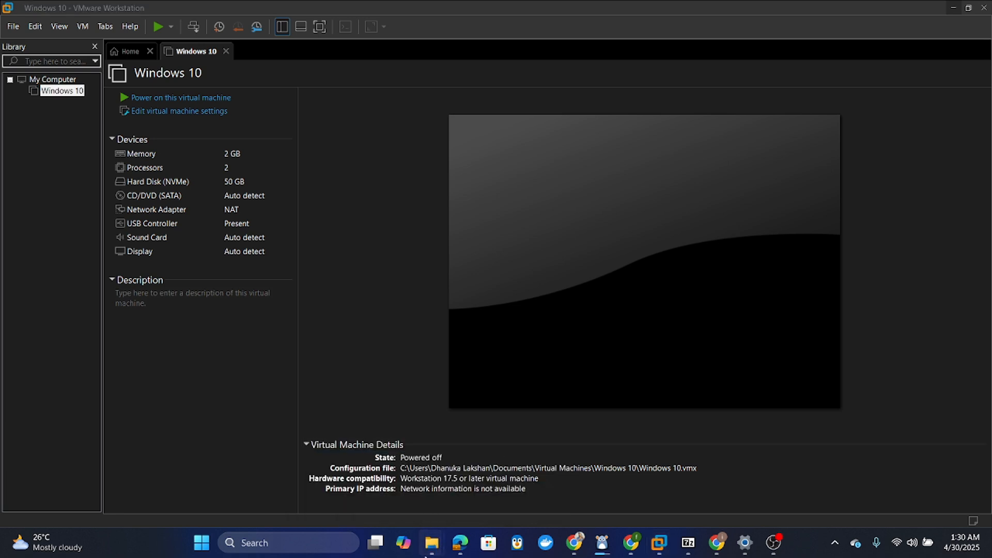
pyautogui.moveTo(432, 550)
pyautogui.click(490, 489)
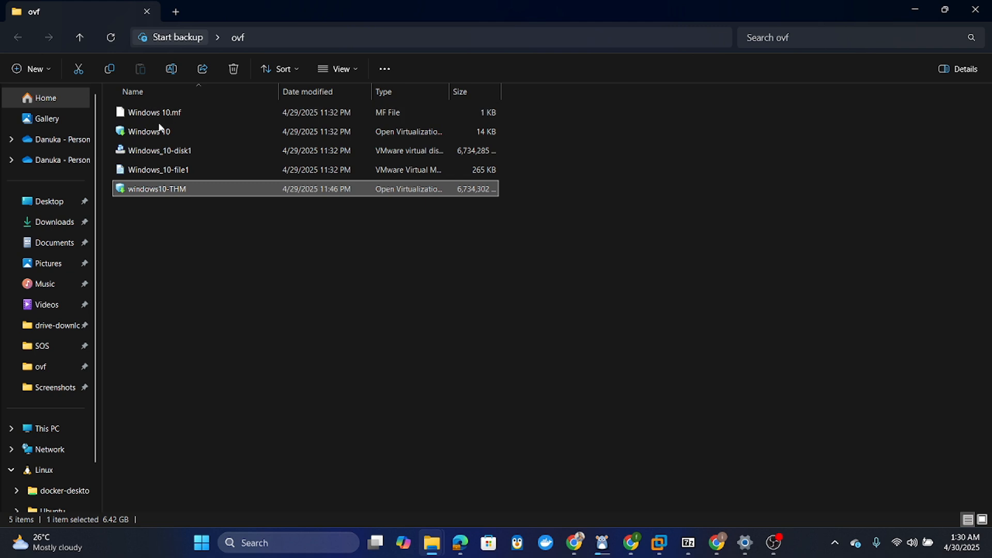
pyautogui.rightClick(192, 188)
pyautogui.click(257, 456)
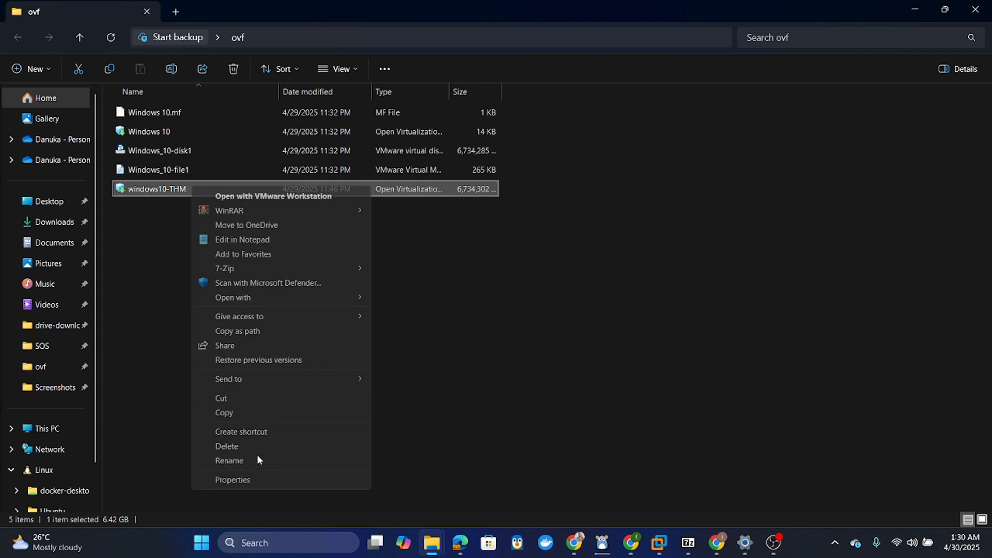
pyautogui.click(293, 480)
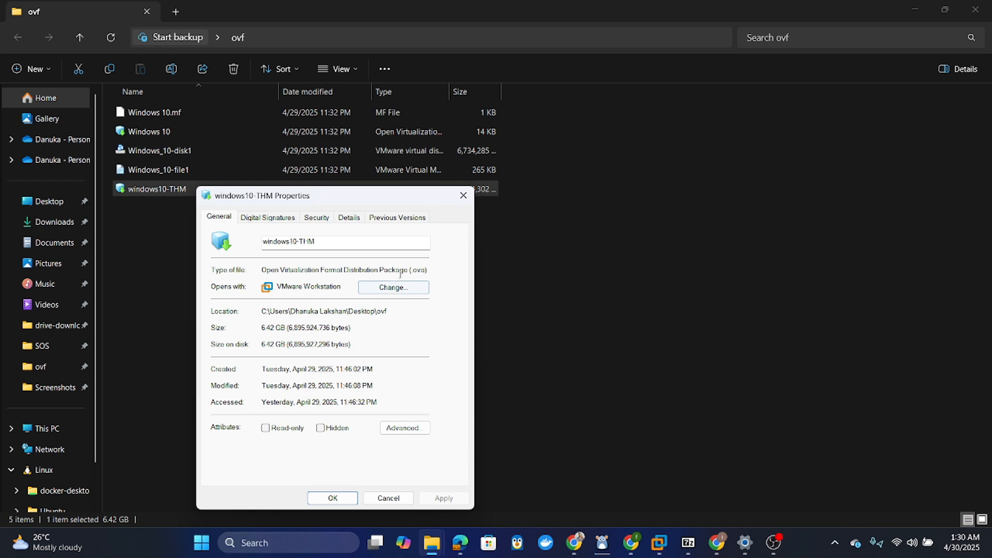
pyautogui.click(463, 196)
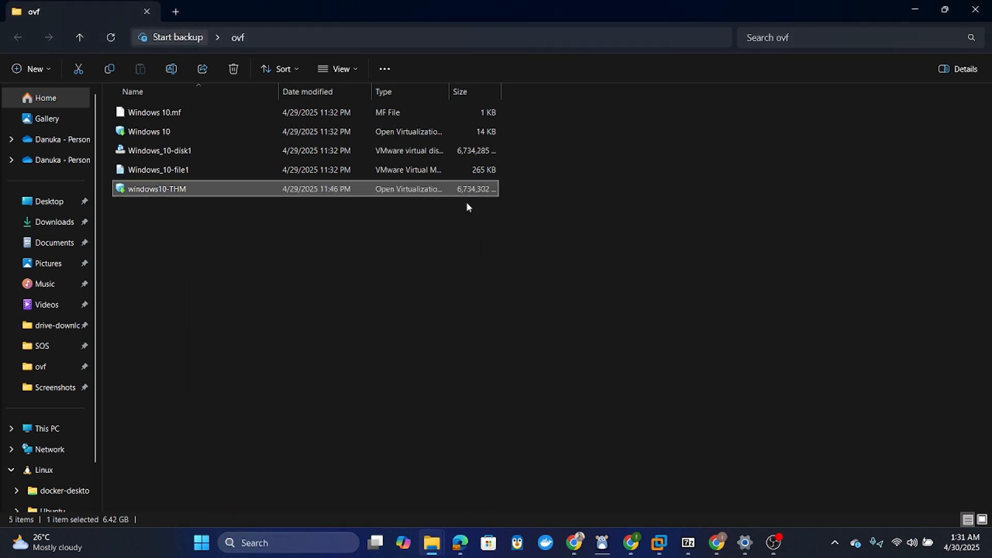
# - Select Windows 10.mf, Windows 10.ovf and Windows_10-disk1 in 7-Zip and start adding them to an archive
pyautogui.click(687, 554)
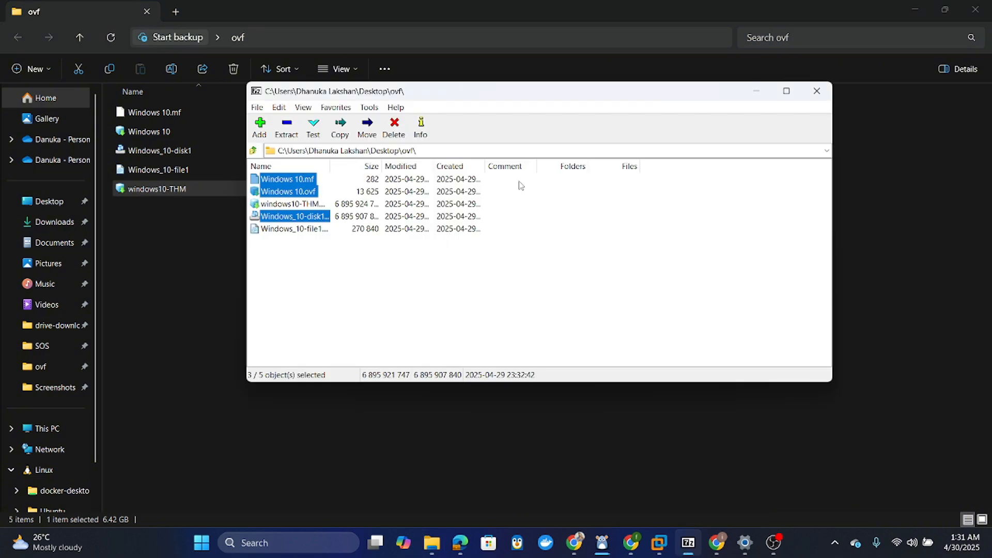
pyautogui.click(274, 254)
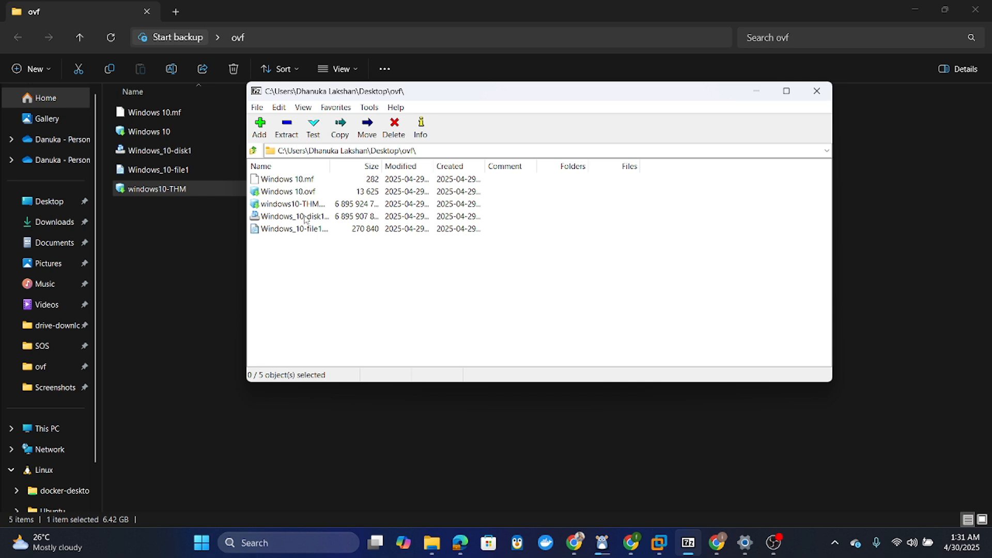
pyautogui.click(312, 230)
pyautogui.click(306, 221)
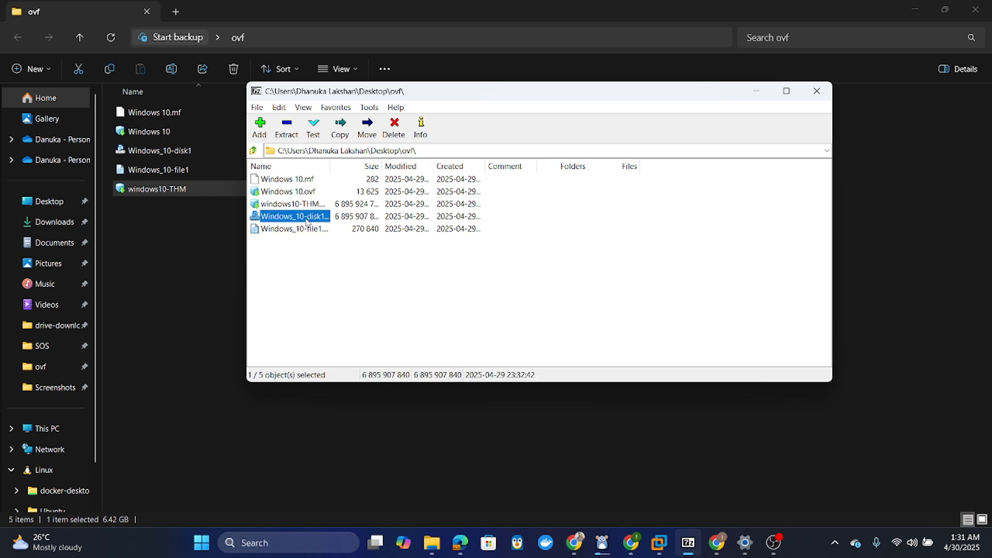
pyautogui.press('Up')
pyautogui.press('Up')
pyautogui.press('Up')
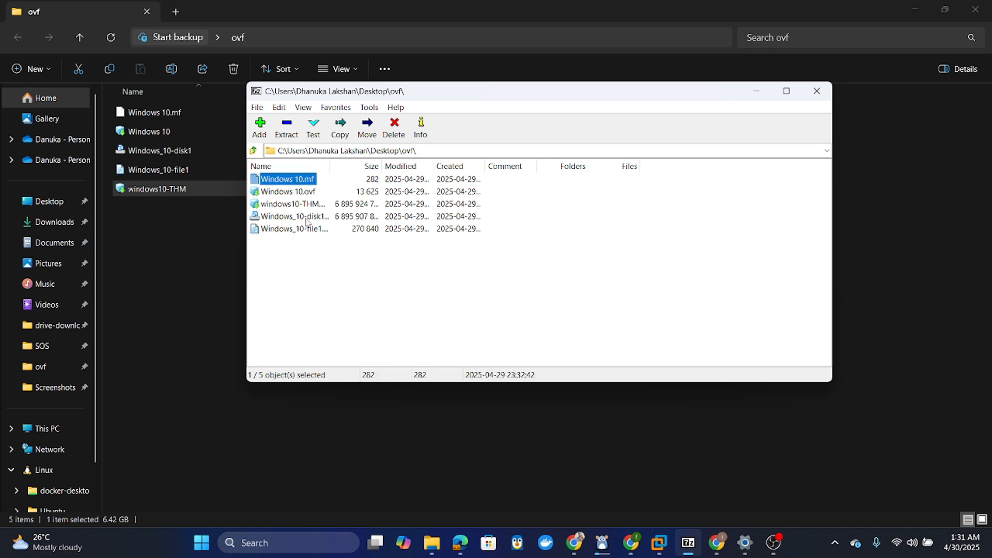
pyautogui.keyDown('shift'); pyautogui.click(307, 192); pyautogui.keyUp('shift')
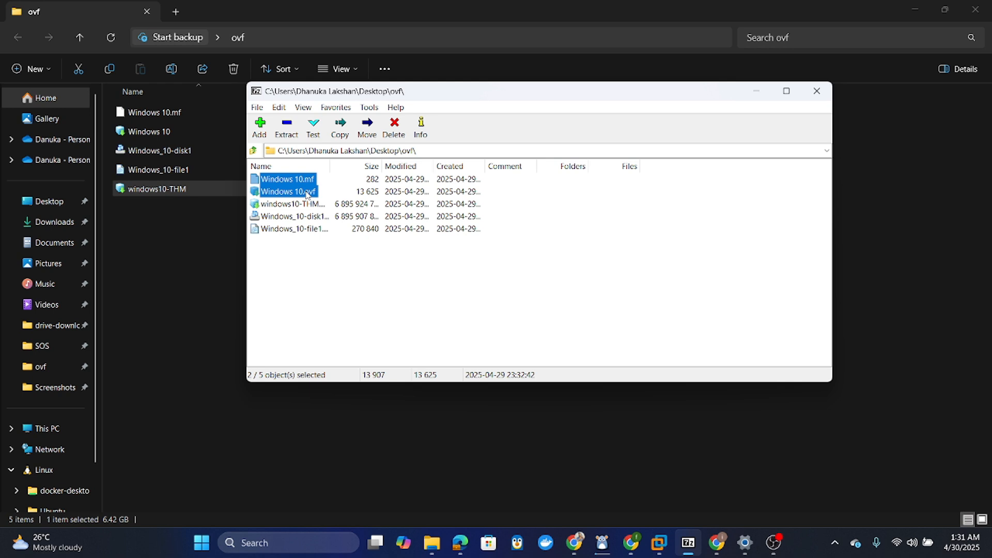
pyautogui.keyDown('ctrl'); pyautogui.click(316, 219); pyautogui.keyUp('ctrl')
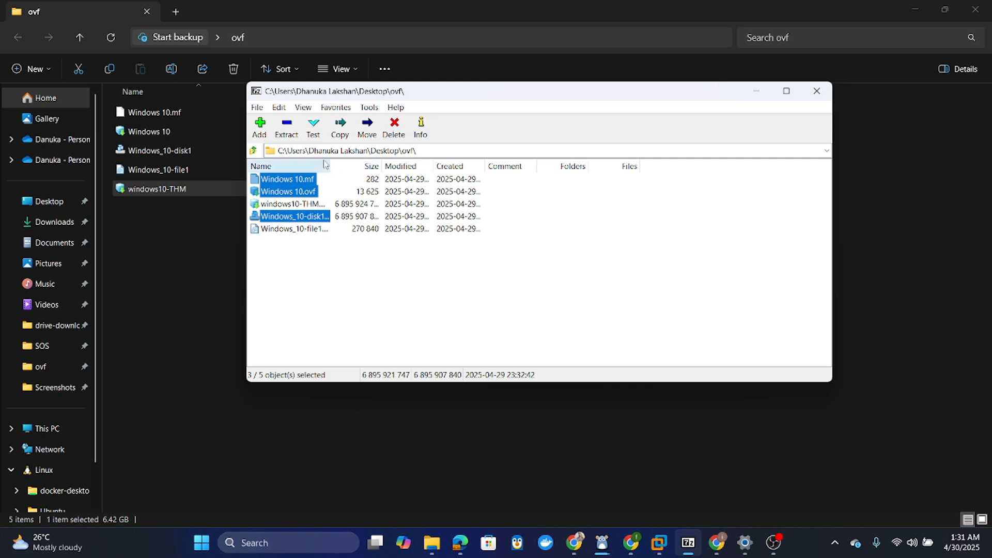
pyautogui.click(261, 126)
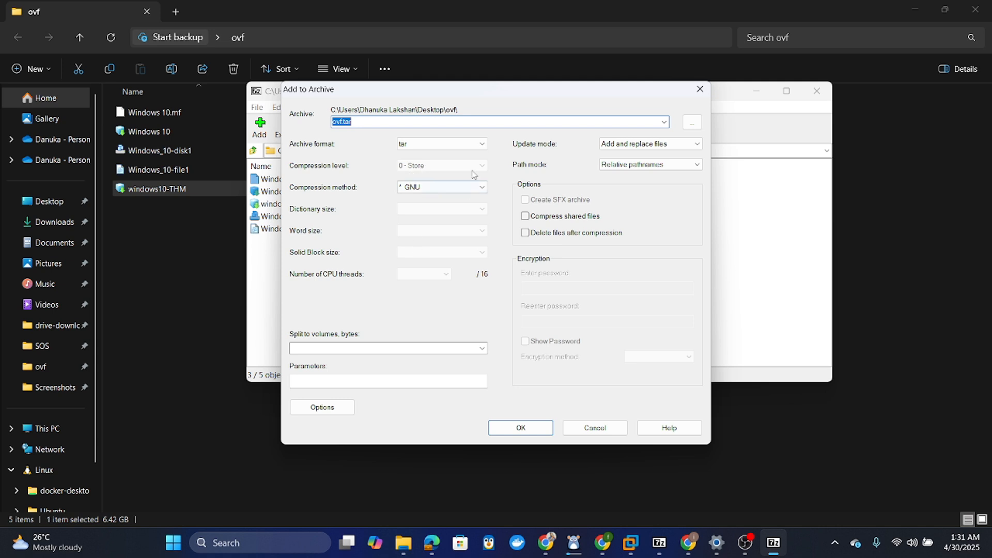
# - Cancel the ovf.tar archive with tar format kept, hide 7-Zip and select windows10-THM
pyautogui.click(416, 147)
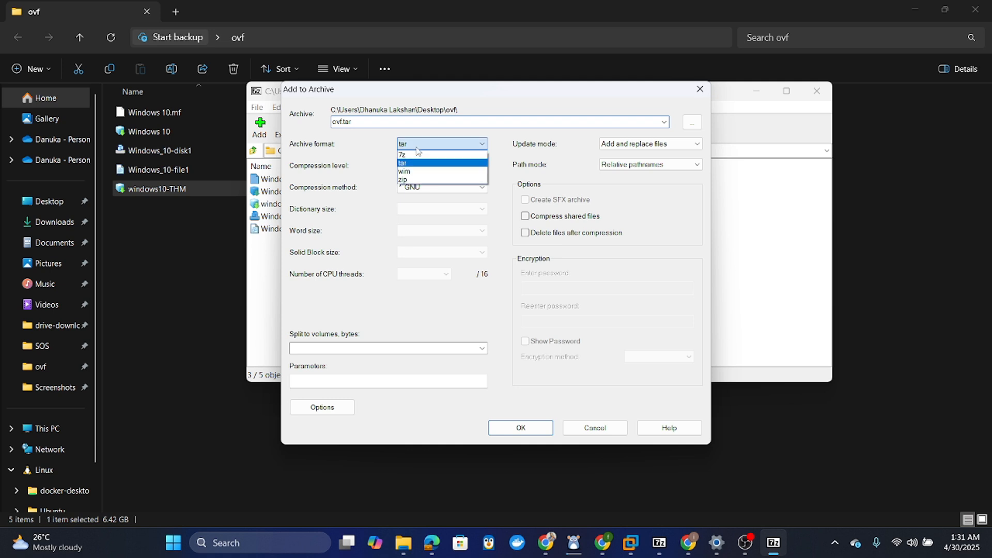
pyautogui.click(416, 146)
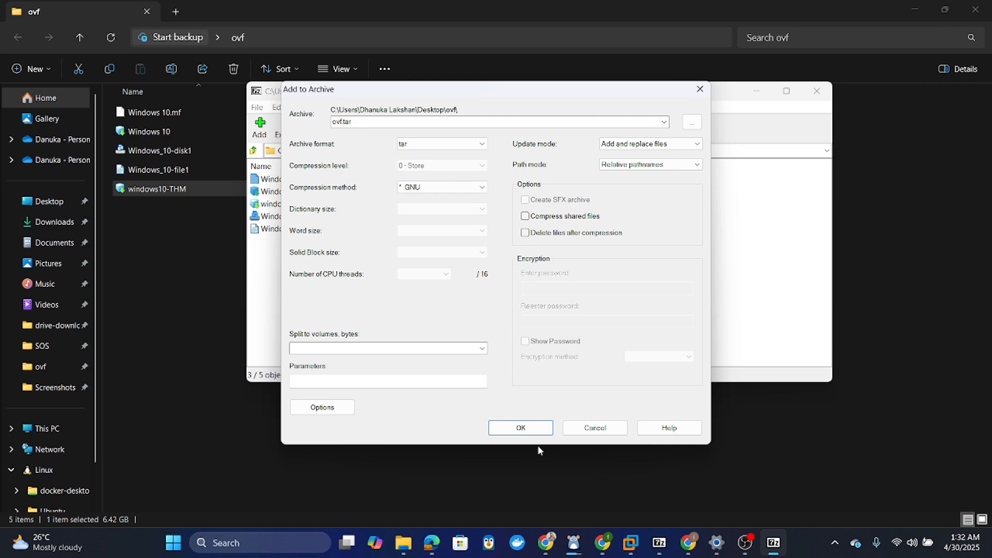
pyautogui.click(603, 431)
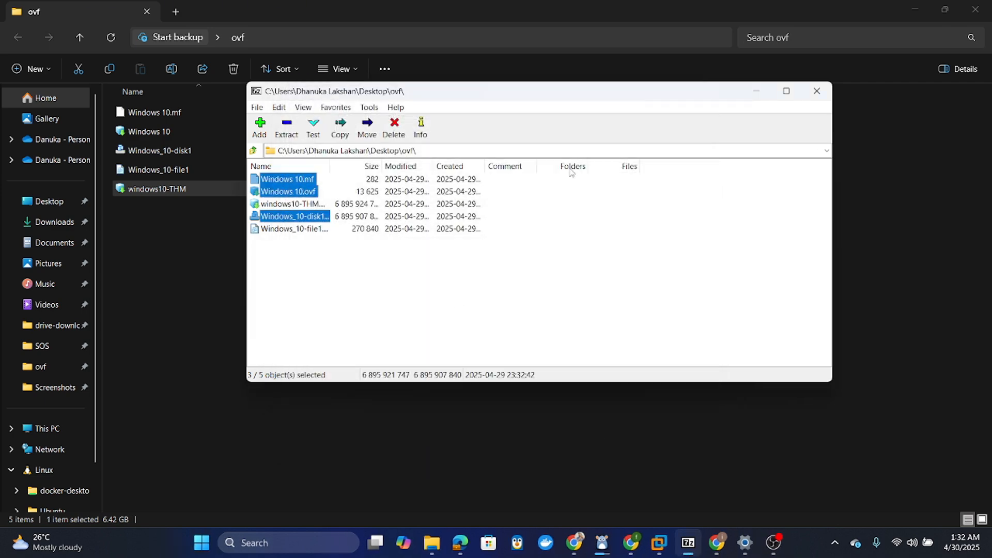
pyautogui.click(757, 95)
pyautogui.click(327, 245)
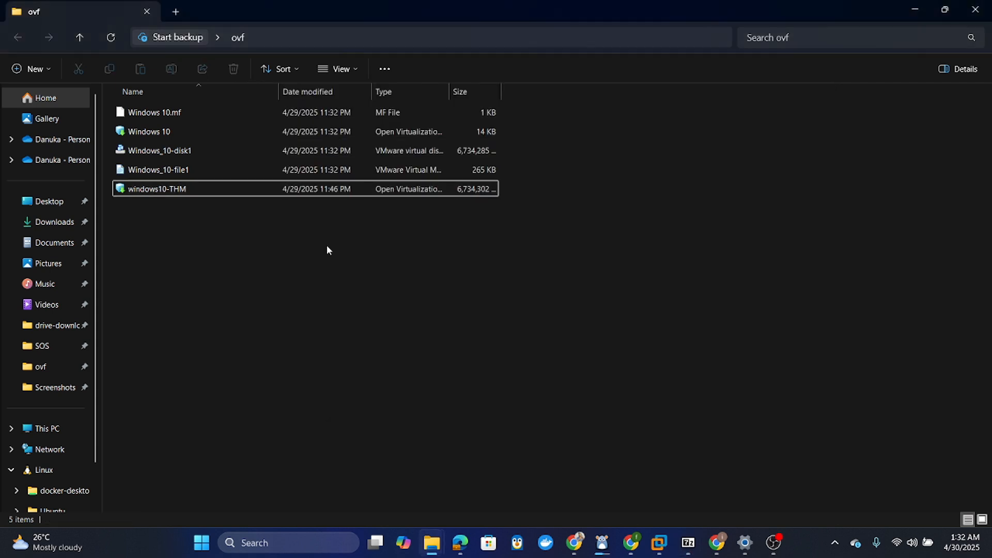
pyautogui.click(261, 192)
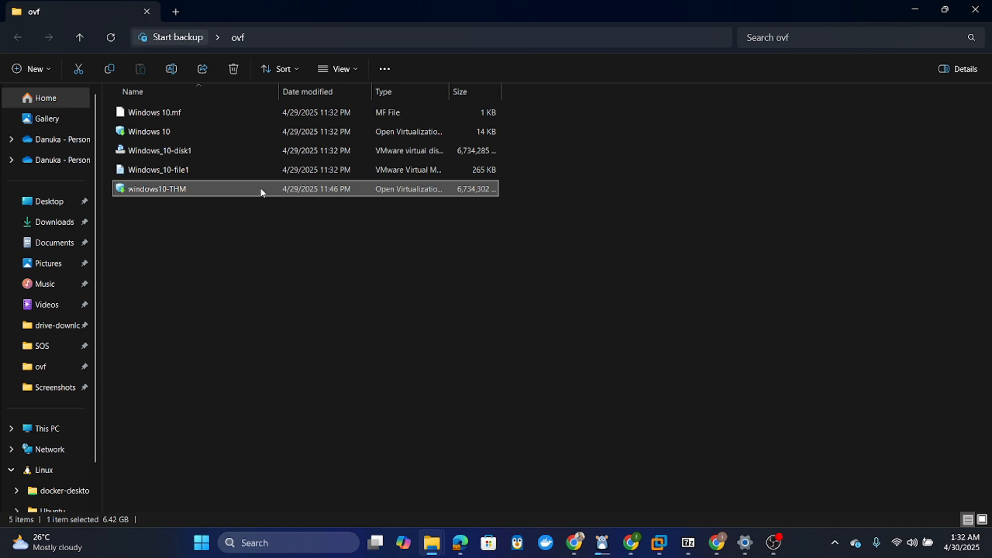
# - Choose windows-10-THM from Your VMs in Task No 1 (Initial Scanning)
pyautogui.click(573, 542)
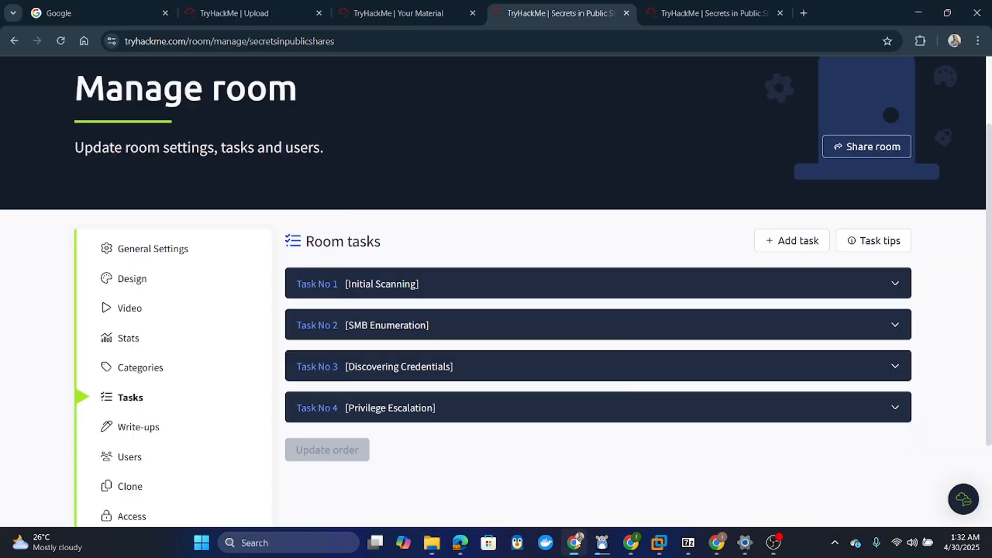
pyautogui.click(466, 285)
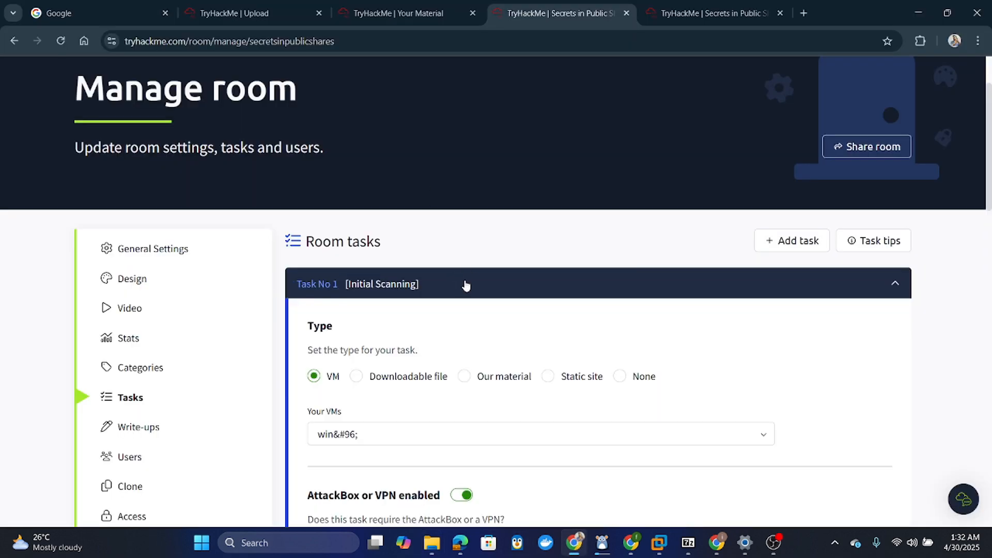
pyautogui.scroll(-4, 466, 285)
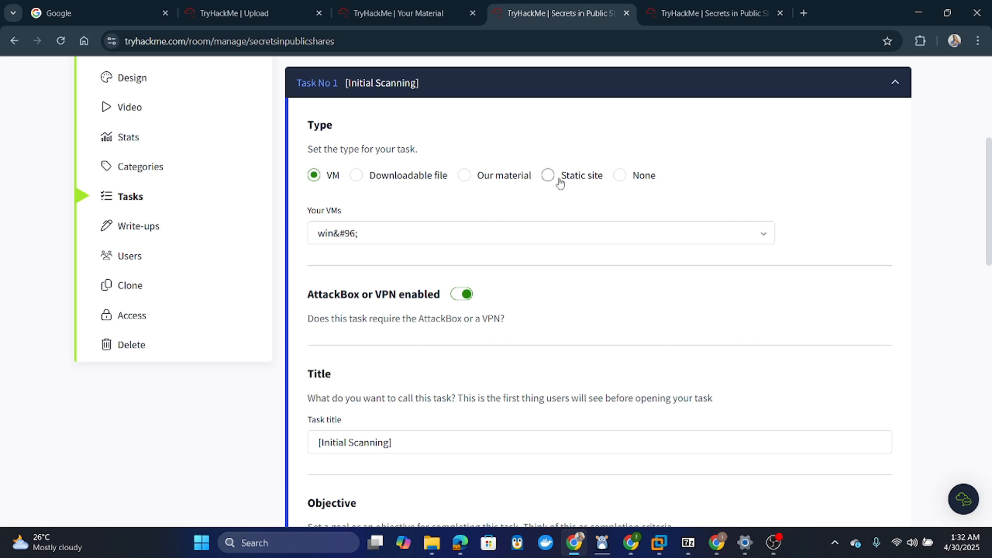
pyautogui.click(360, 235)
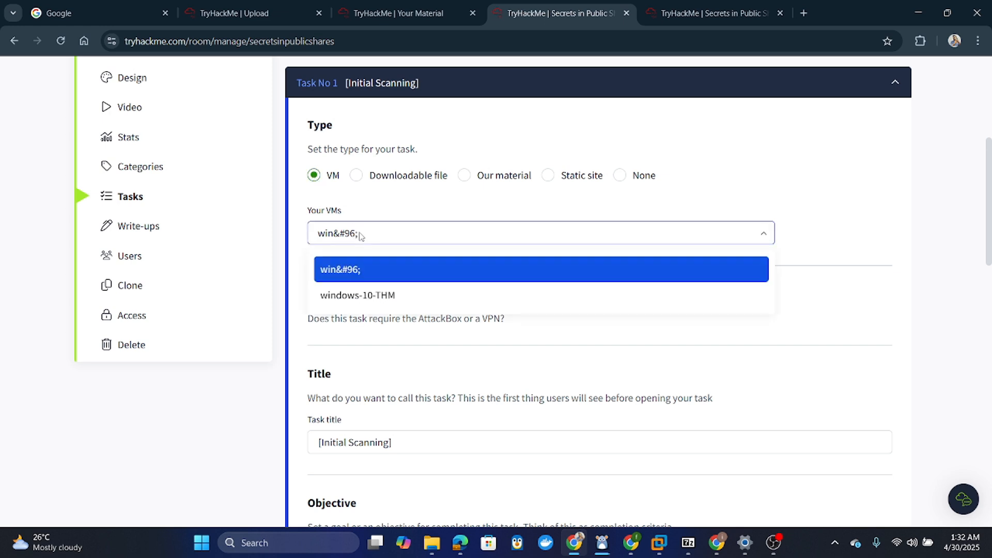
pyautogui.click(370, 297)
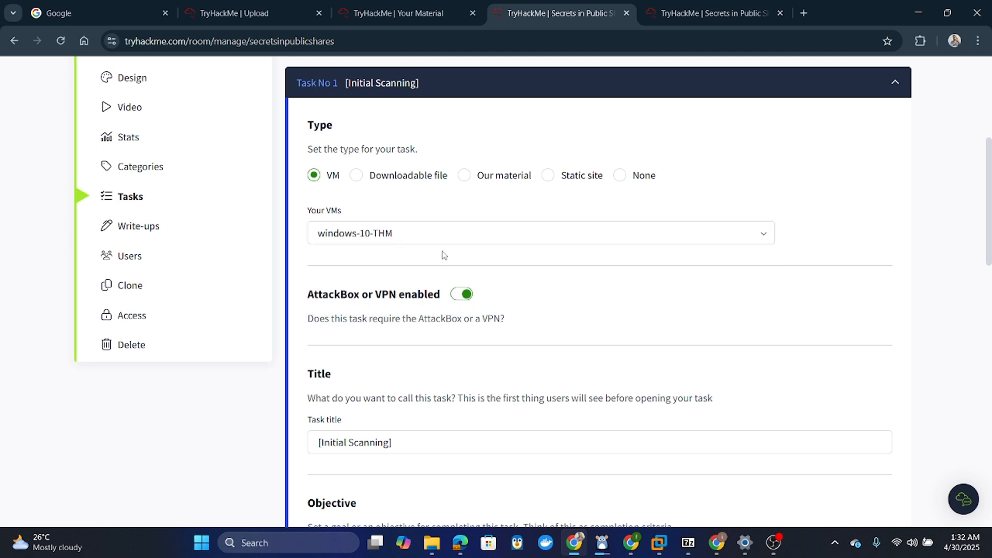
pyautogui.scroll(-1, 442, 254)
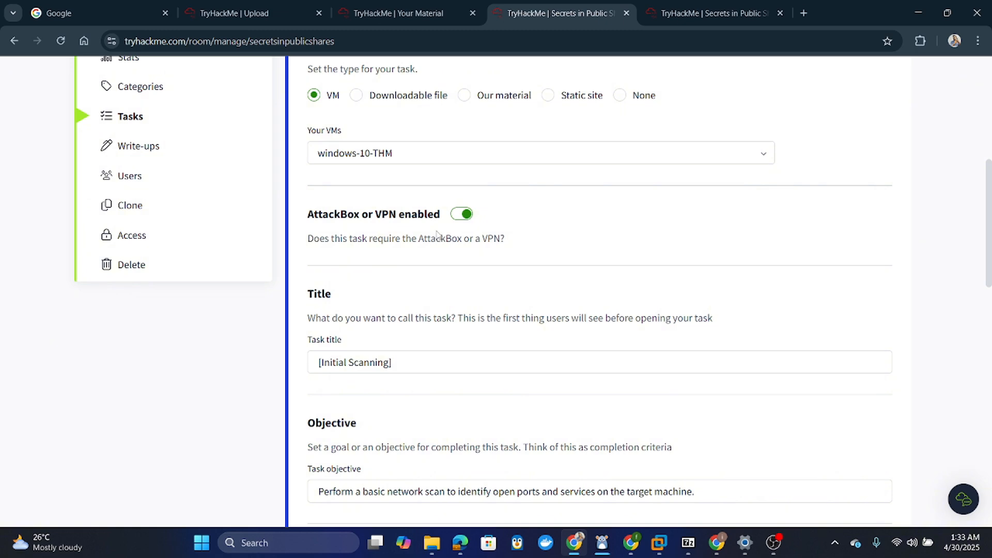
pyautogui.scroll(-2, 436, 235)
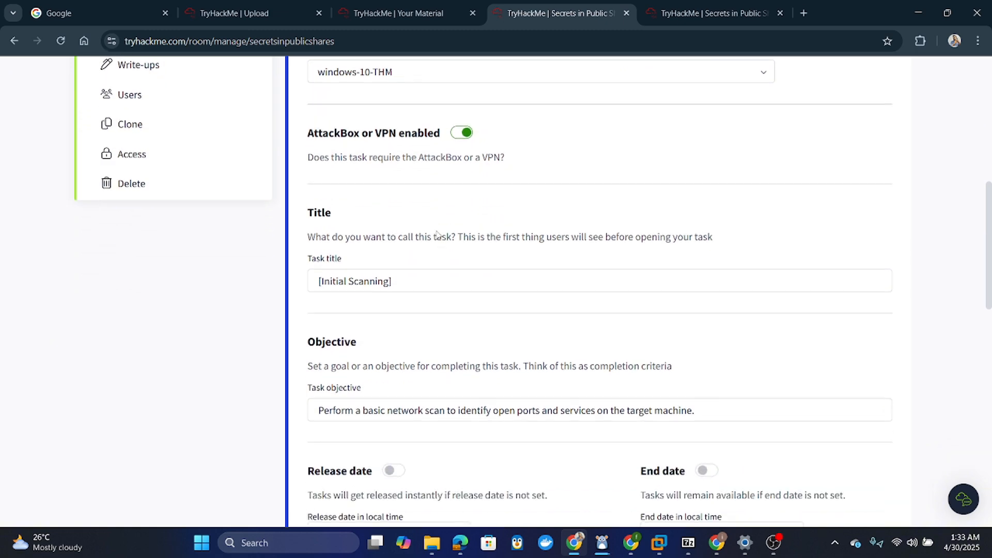
pyautogui.scroll(4, 438, 235)
pyautogui.scroll(-4, 439, 235)
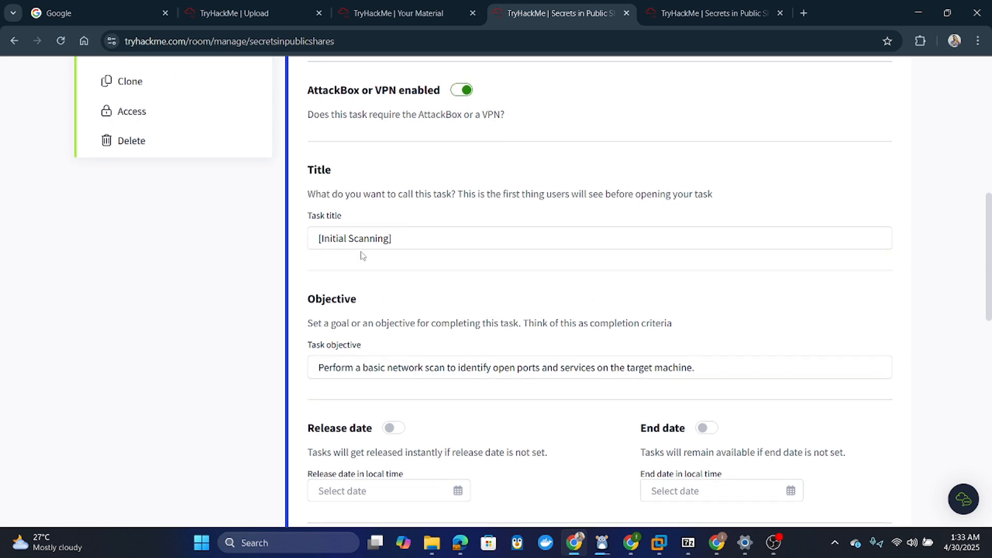
pyautogui.scroll(-1, 403, 277)
pyautogui.scroll(-1, 403, 278)
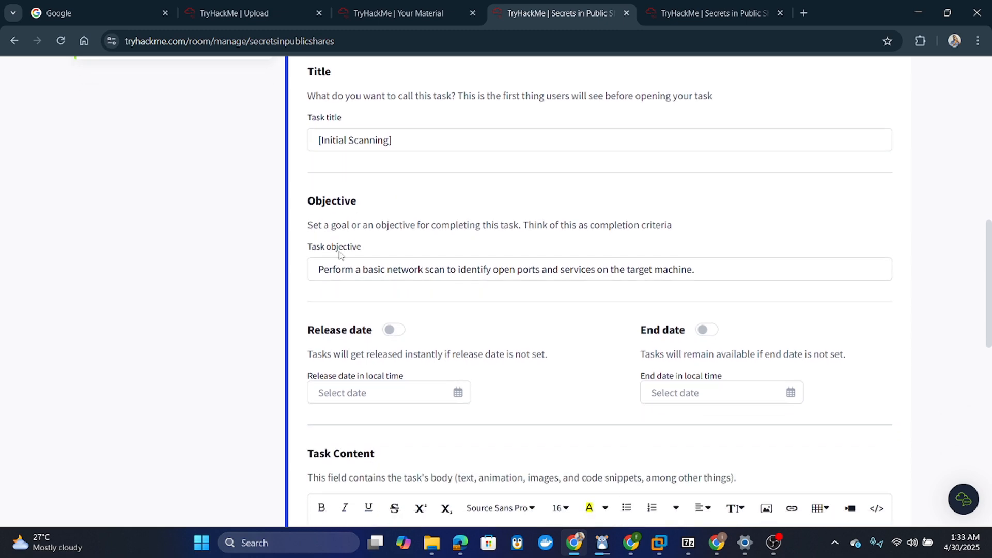
pyautogui.scroll(-2, 381, 272)
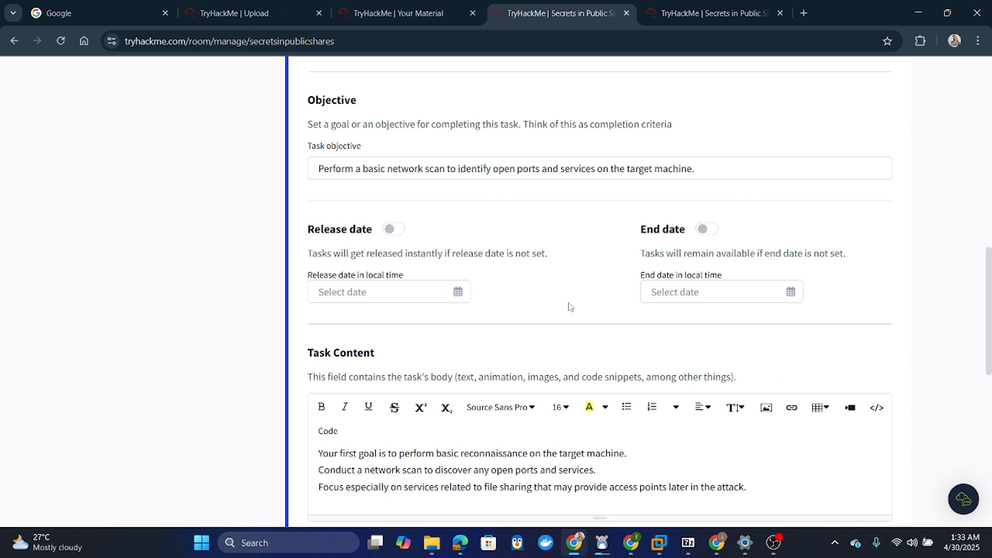
pyautogui.scroll(-3, 569, 304)
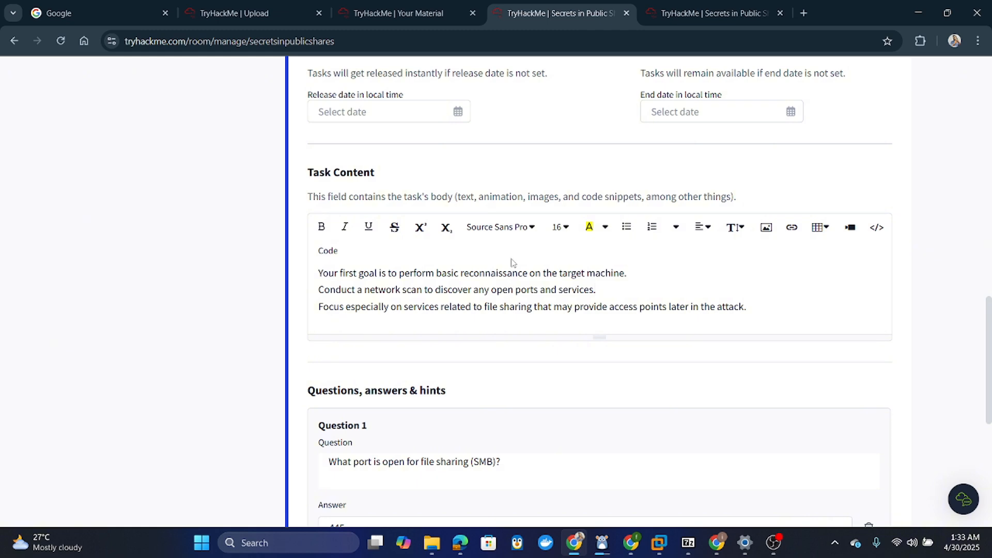
pyautogui.scroll(-4, 513, 248)
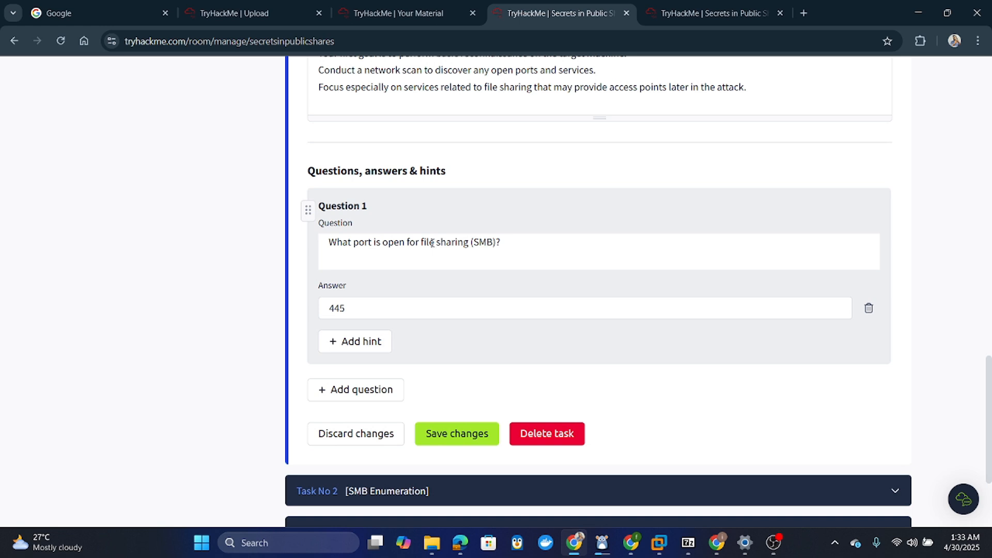
pyautogui.doubleClick(432, 243)
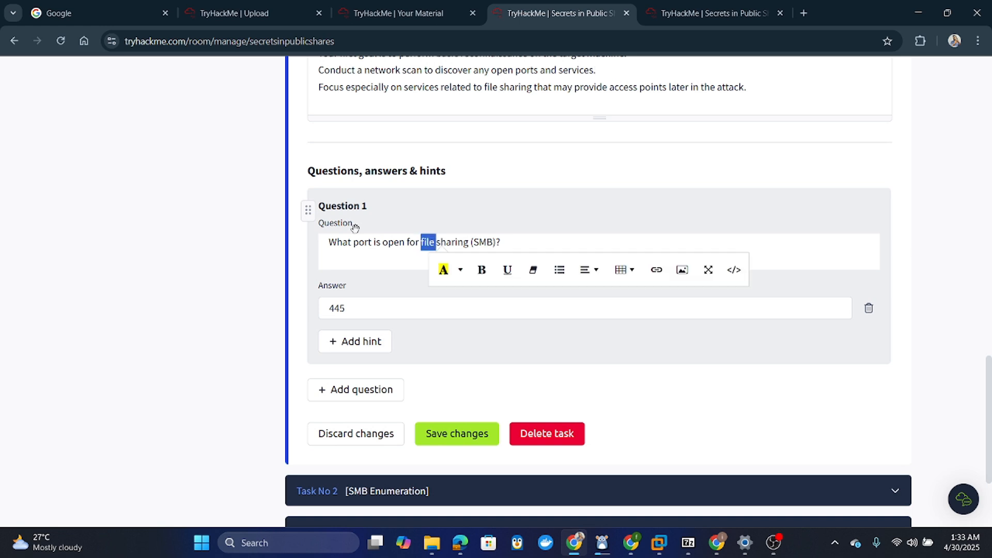
pyautogui.click(373, 252)
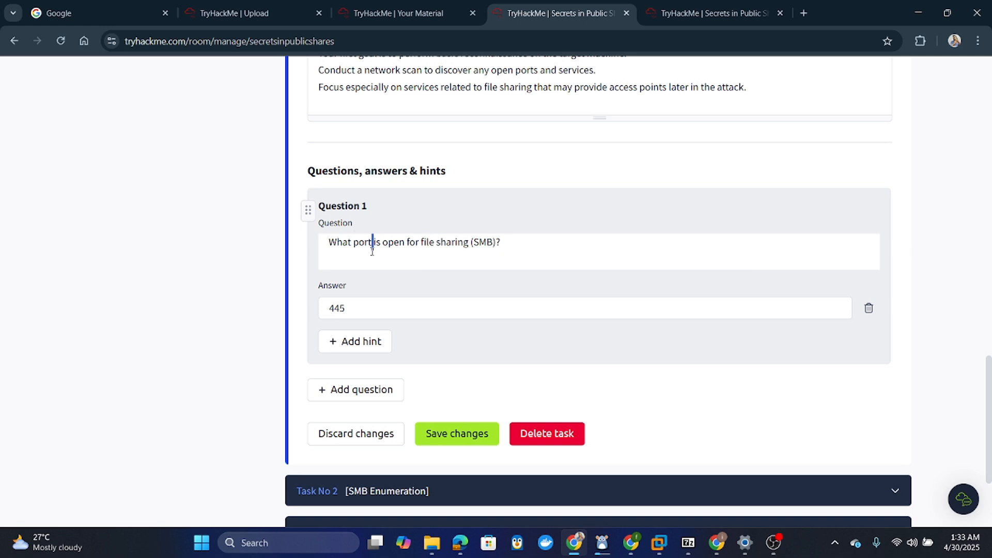
pyautogui.click(509, 242)
pyautogui.scroll(-3, 354, 310)
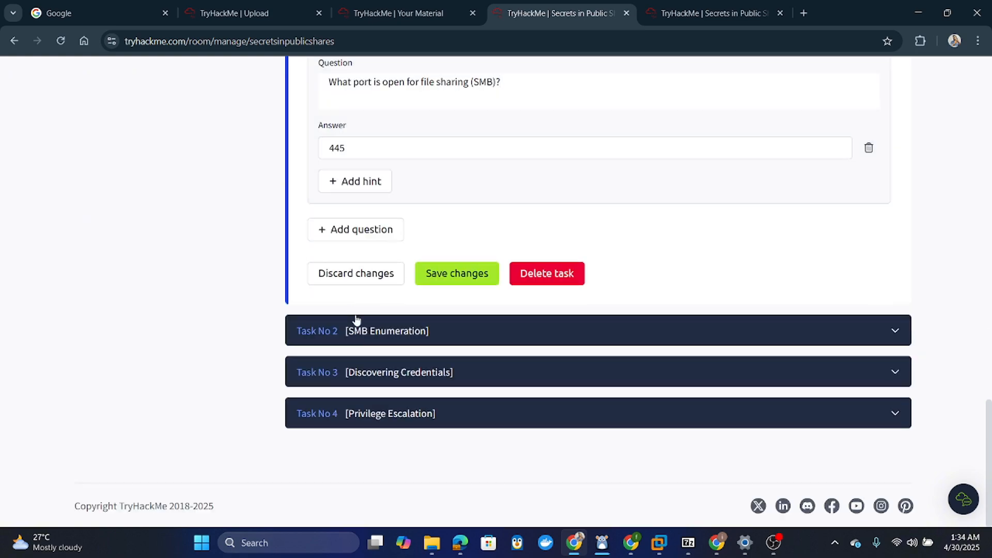
# - Save the Initial Scanning task's unsaved changes and expand Task No 2
pyautogui.click(365, 334)
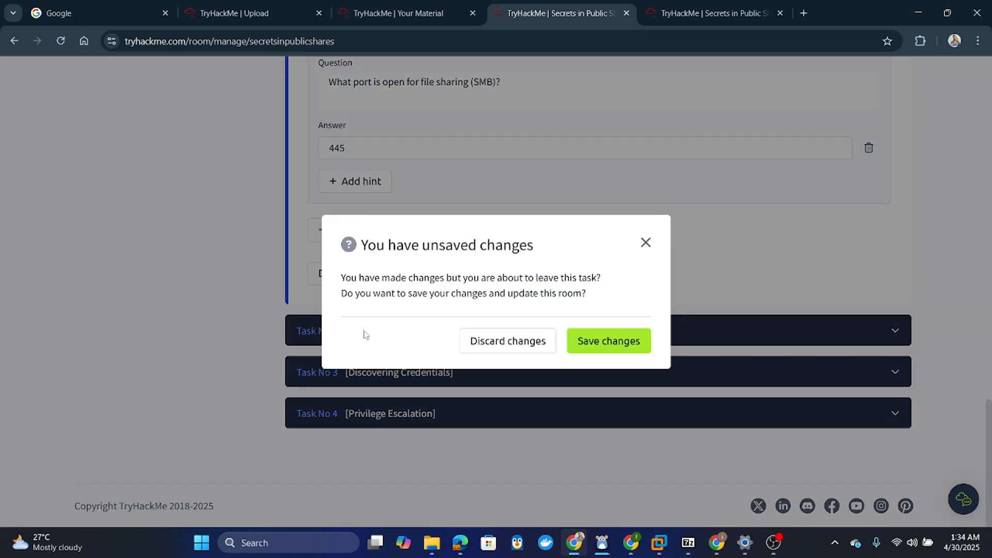
pyautogui.click(610, 341)
pyautogui.click(465, 323)
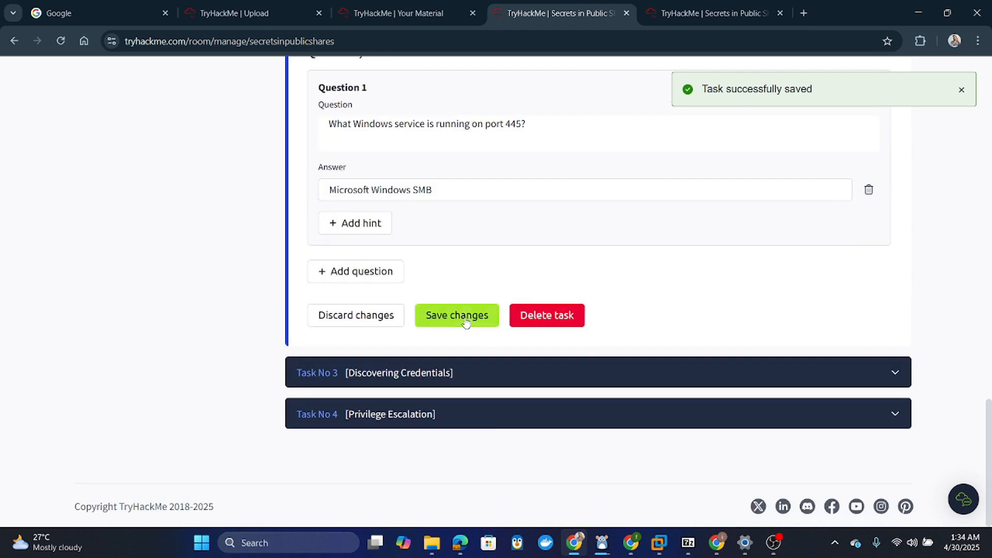
# - Scroll through the SMB Enumeration task's fields, confirming its type is VM
pyautogui.scroll(8, 466, 318)
pyautogui.scroll(3, 465, 318)
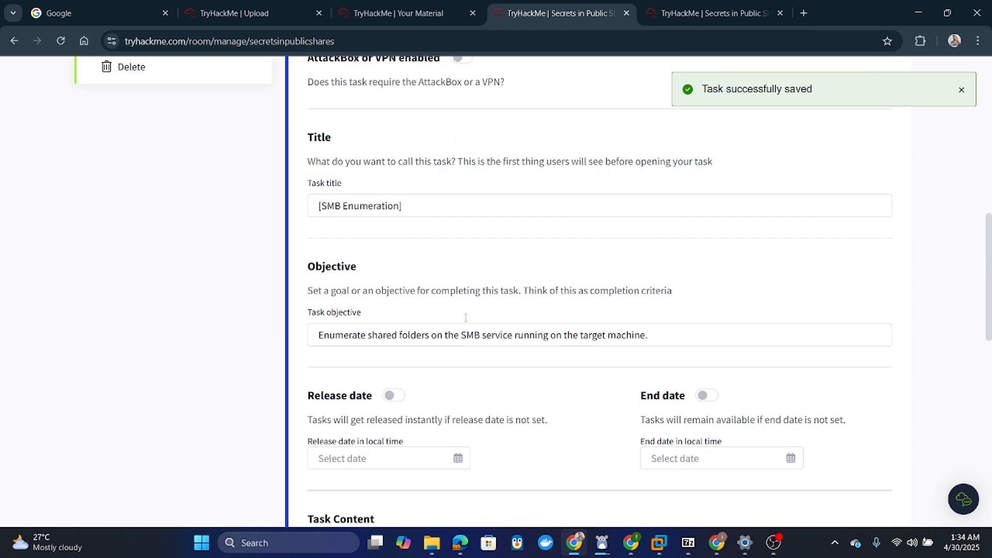
pyautogui.scroll(2, 359, 228)
pyautogui.scroll(2, 358, 228)
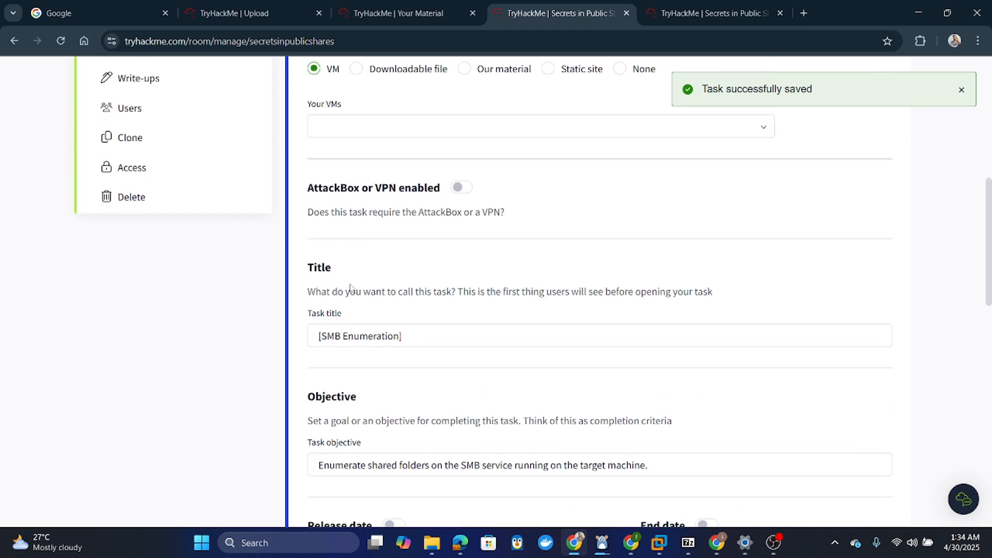
pyautogui.scroll(1, 383, 273)
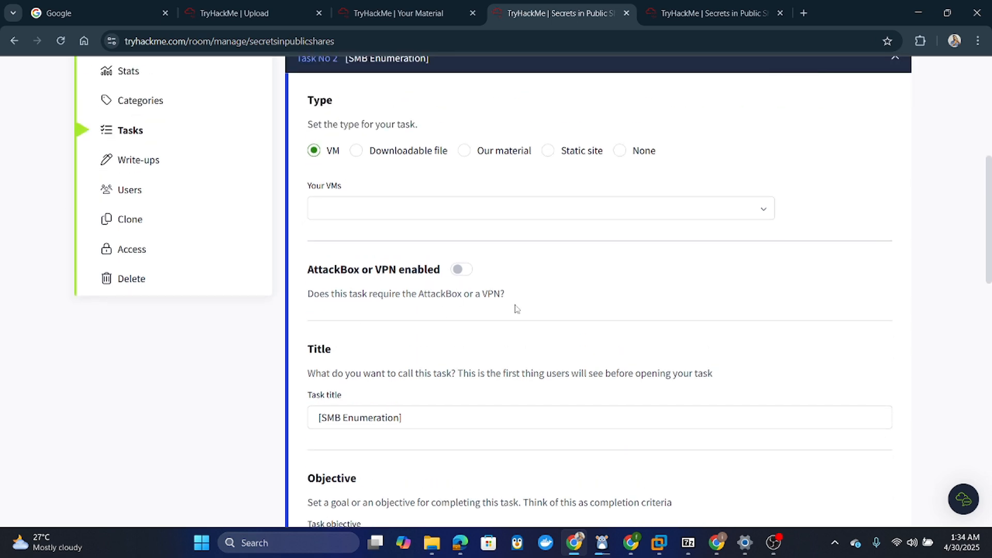
pyautogui.scroll(-5, 515, 309)
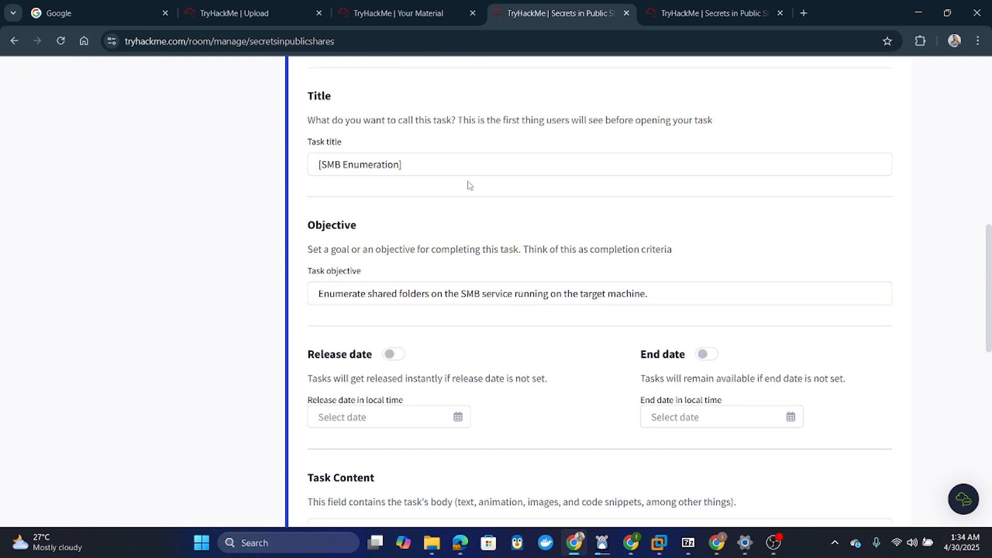
pyautogui.scroll(-2, 469, 185)
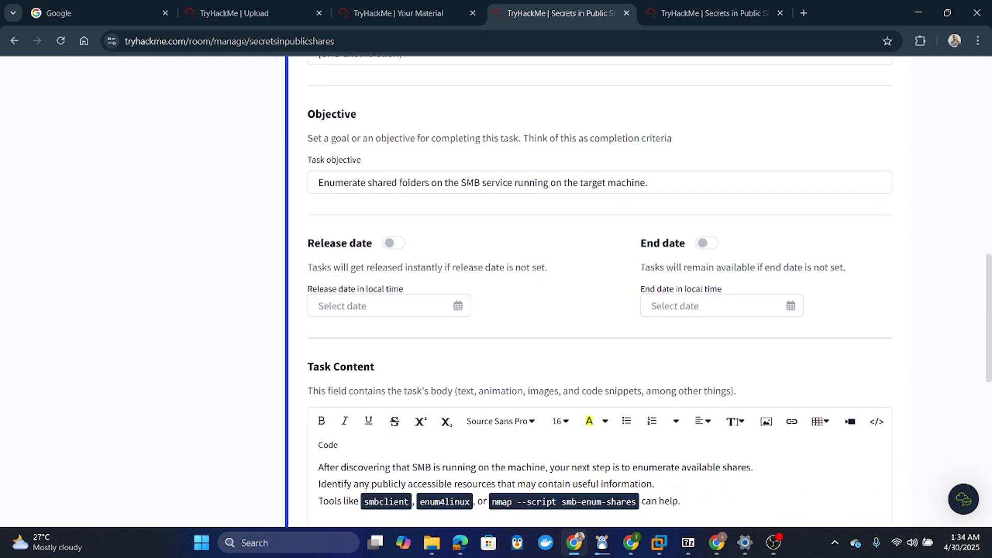
pyautogui.scroll(-1, 468, 182)
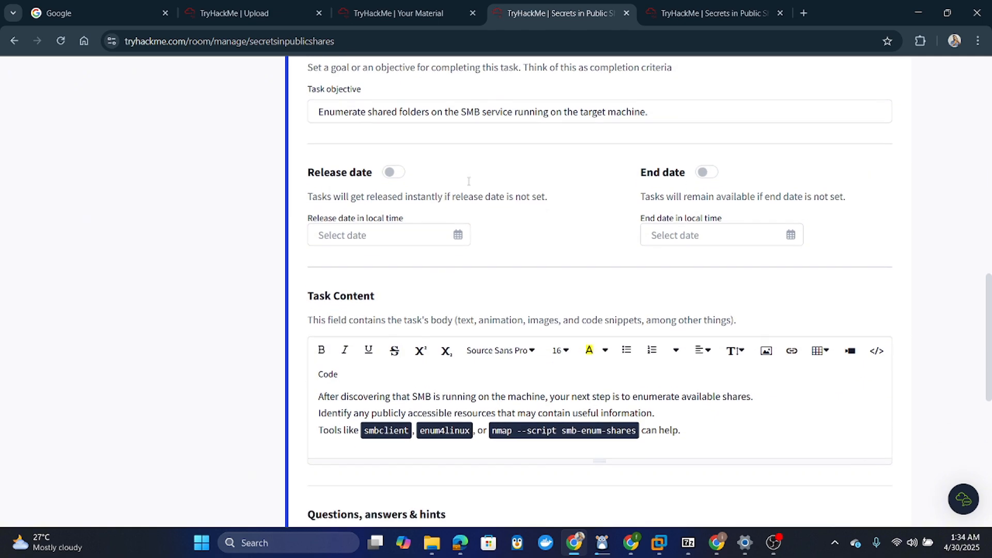
pyautogui.scroll(-1, 456, 384)
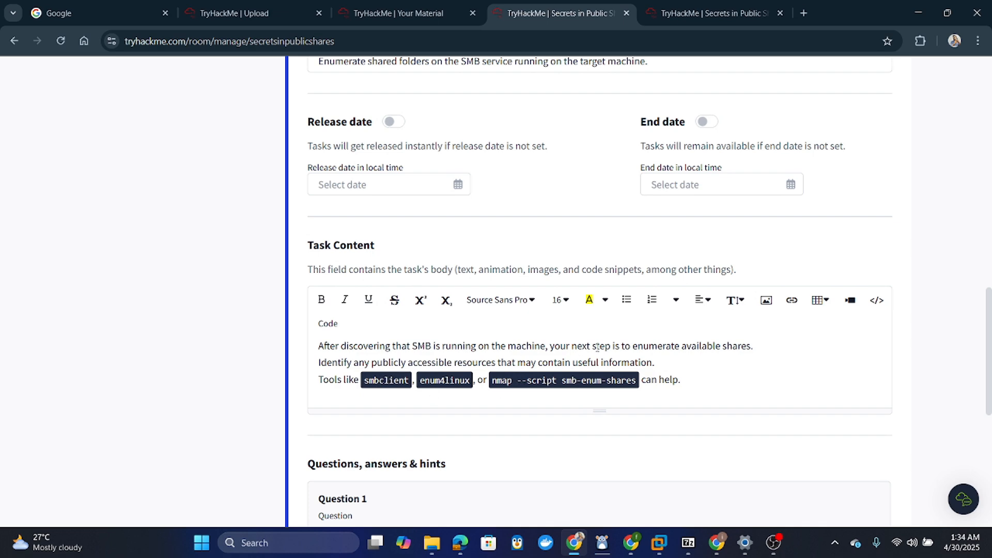
pyautogui.scroll(-2, 597, 347)
pyautogui.scroll(-3, 598, 352)
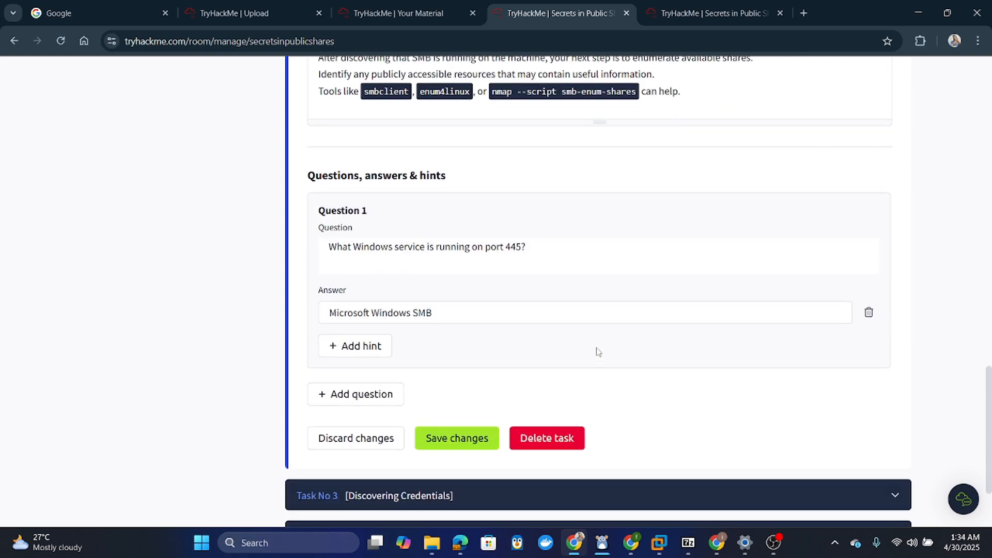
pyautogui.scroll(-2, 596, 346)
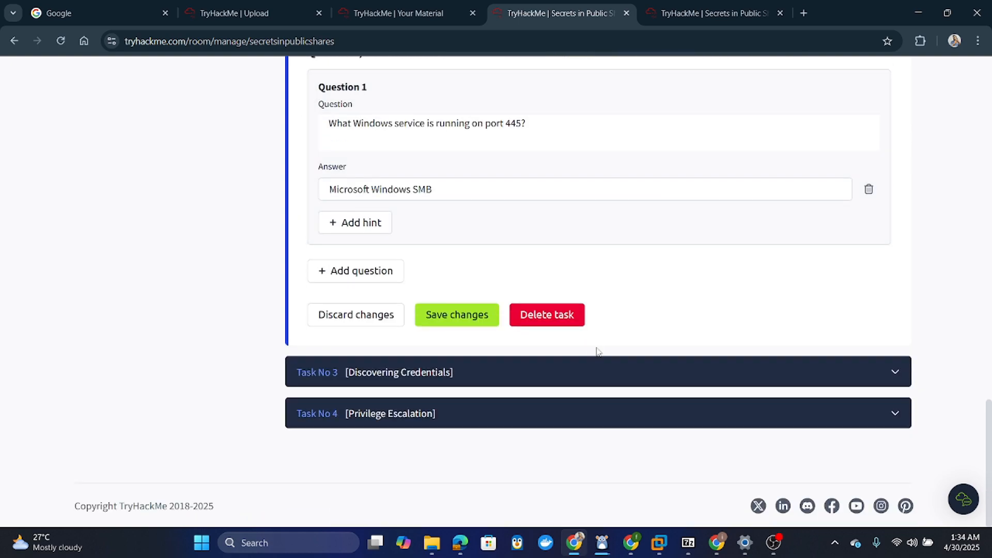
pyautogui.scroll(15, 597, 347)
pyautogui.scroll(-4, 599, 352)
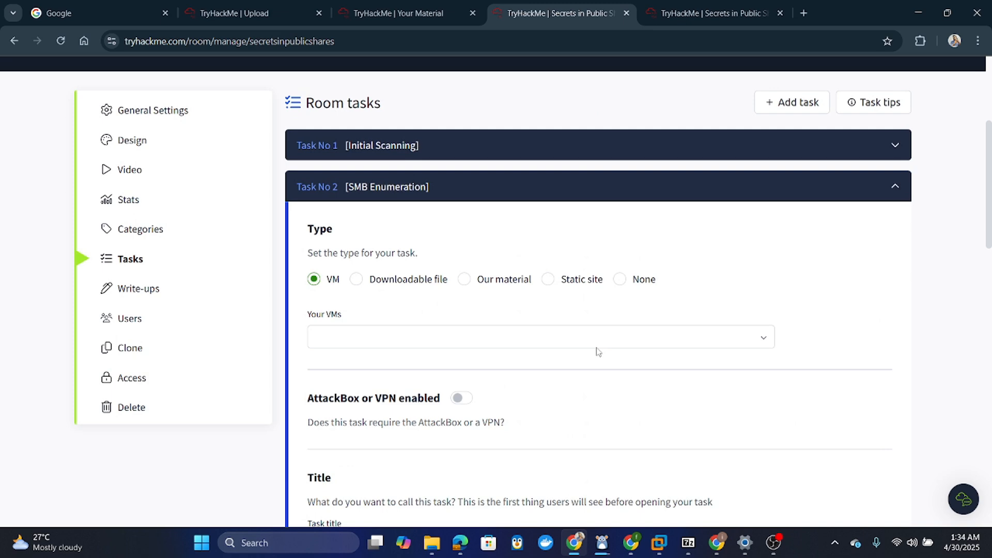
pyautogui.scroll(4, 591, 288)
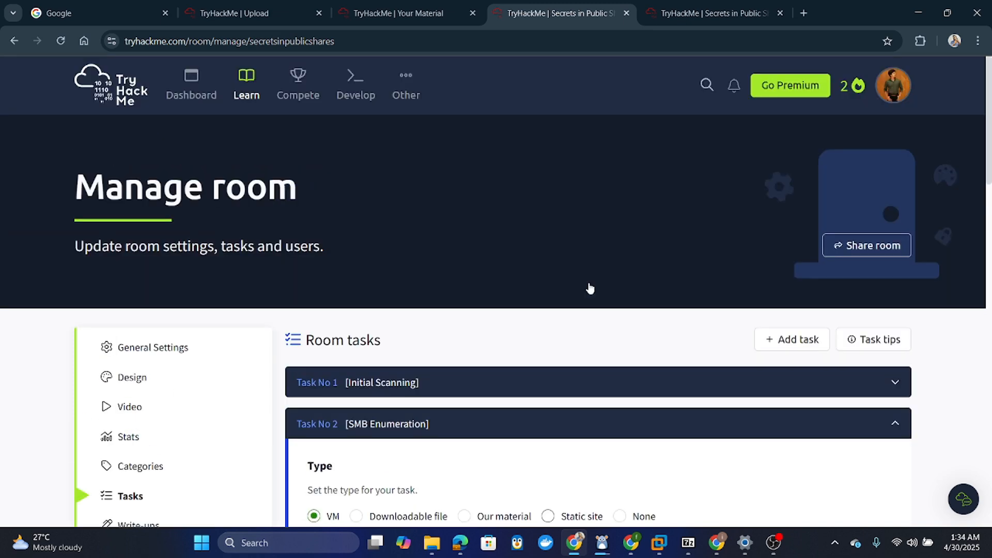
# - Copy the Secrets in Public Shares private share link from the Share your room dialog
pyautogui.click(866, 247)
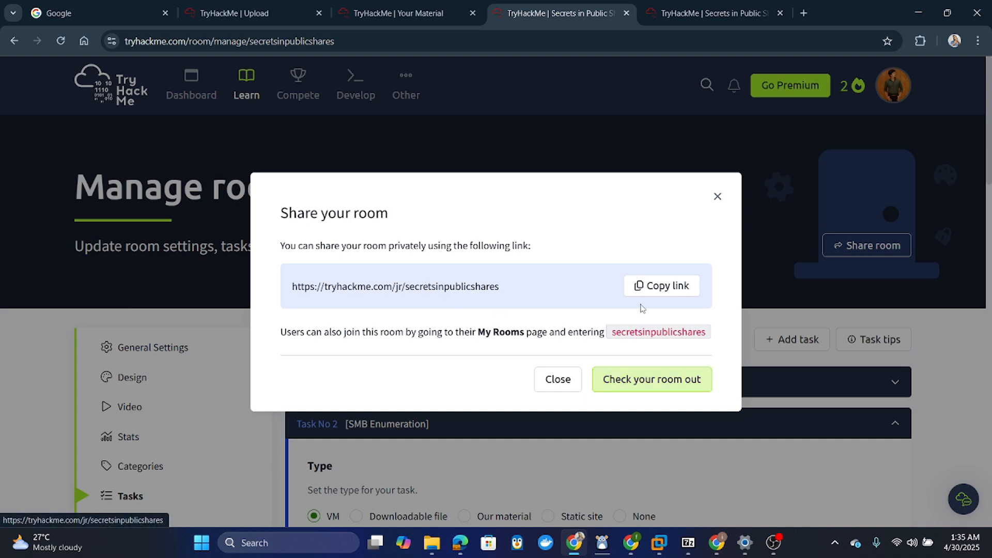
pyautogui.click(716, 198)
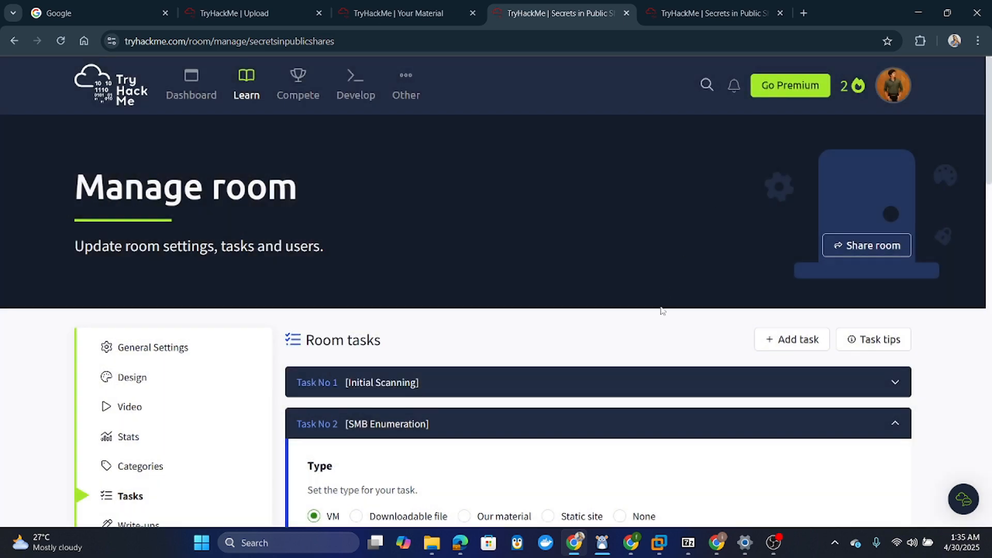
pyautogui.scroll(-2, 645, 386)
pyautogui.scroll(-1, 645, 385)
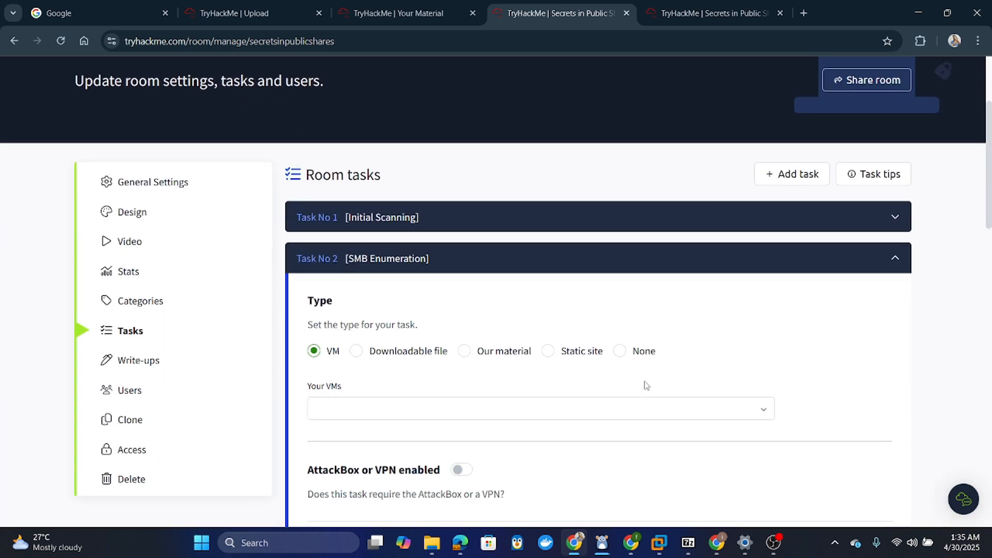
pyautogui.scroll(-5, 645, 385)
pyautogui.scroll(6, 645, 386)
pyautogui.scroll(2, 645, 386)
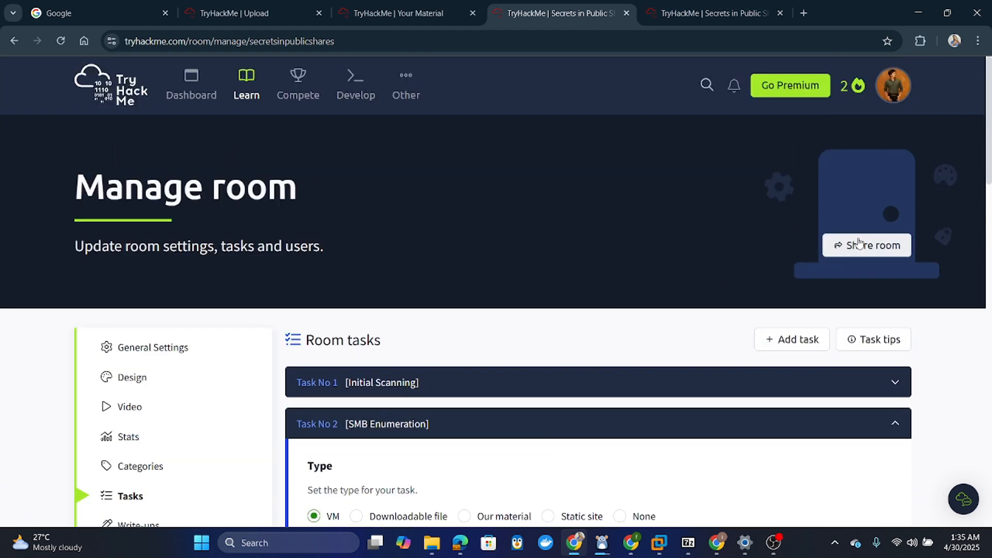
pyautogui.click(836, 245)
pyautogui.click(649, 288)
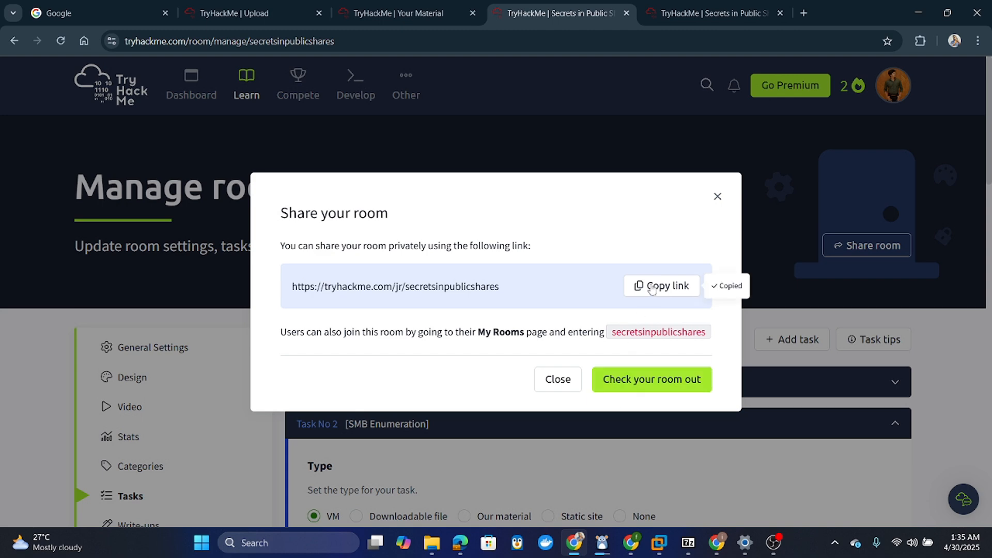
pyautogui.click(718, 196)
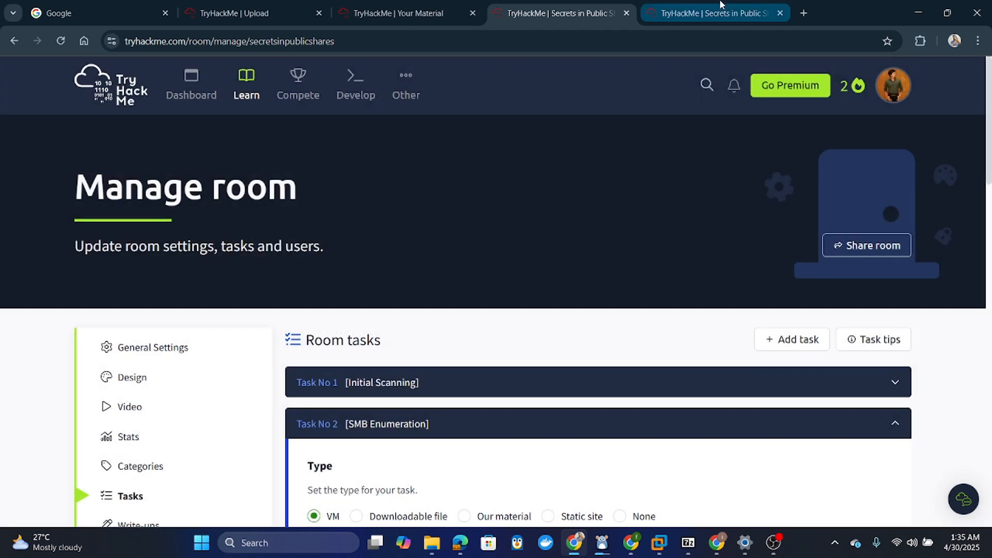
# - Paste the copied share link into the last browser tab's address bar and load it
pyautogui.click(721, 13)
pyautogui.click(563, 38)
pyautogui.hotkey('ctrl', 'v')
pyautogui.press('Return')
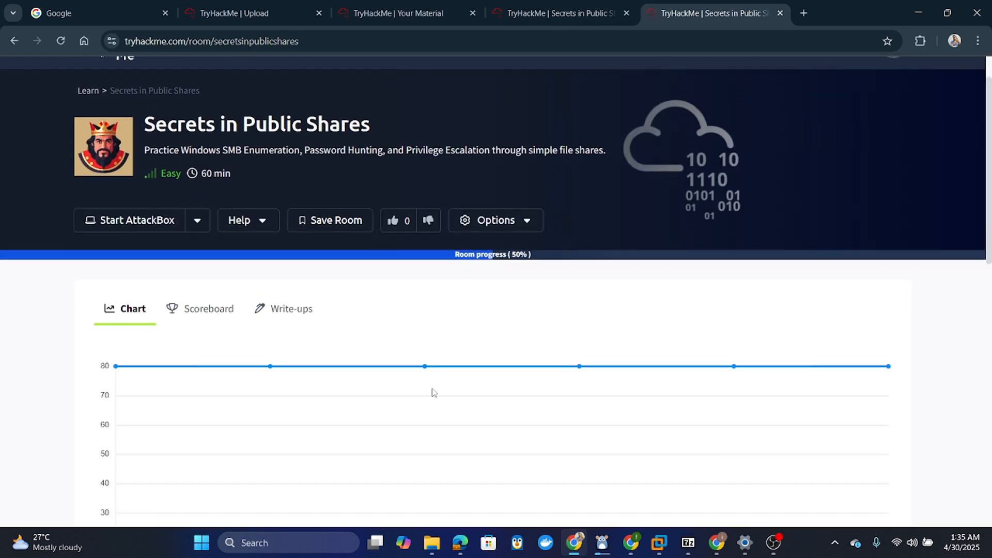
# - Collapse Discovering Credentials, expand Initial Scanning, and start the room's target machine
pyautogui.scroll(10, 432, 392)
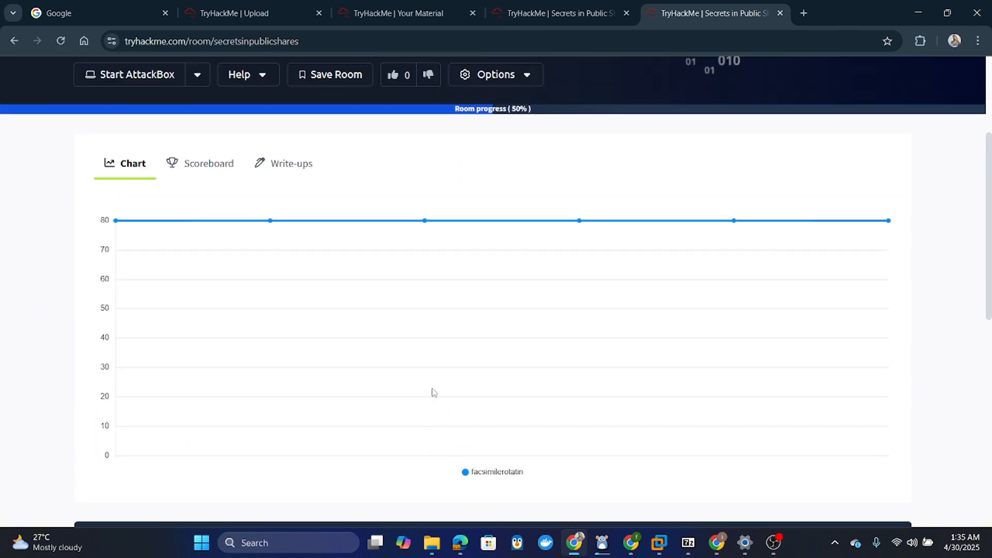
pyautogui.scroll(3, 432, 393)
pyautogui.scroll(-12, 432, 393)
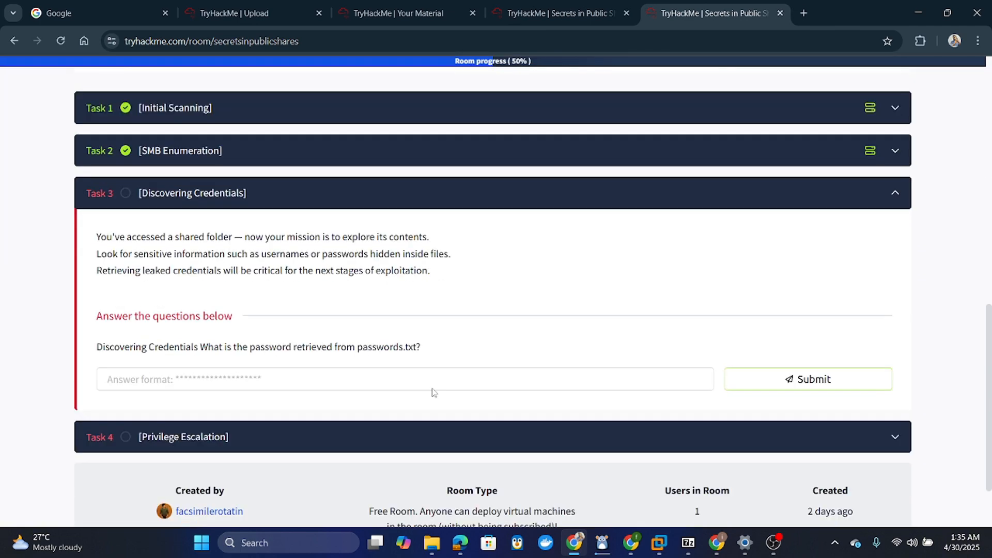
pyautogui.click(402, 200)
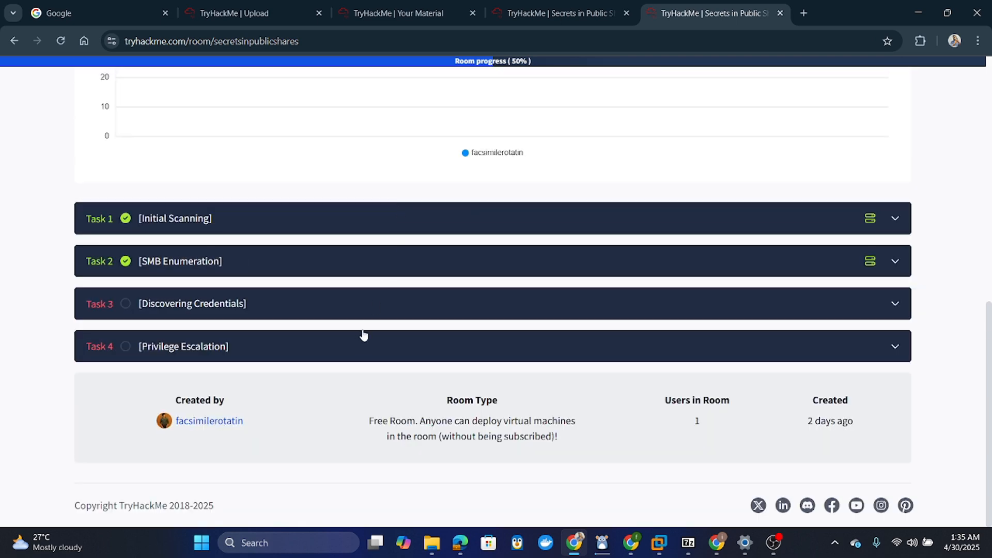
pyautogui.click(339, 226)
pyautogui.scroll(4, 486, 212)
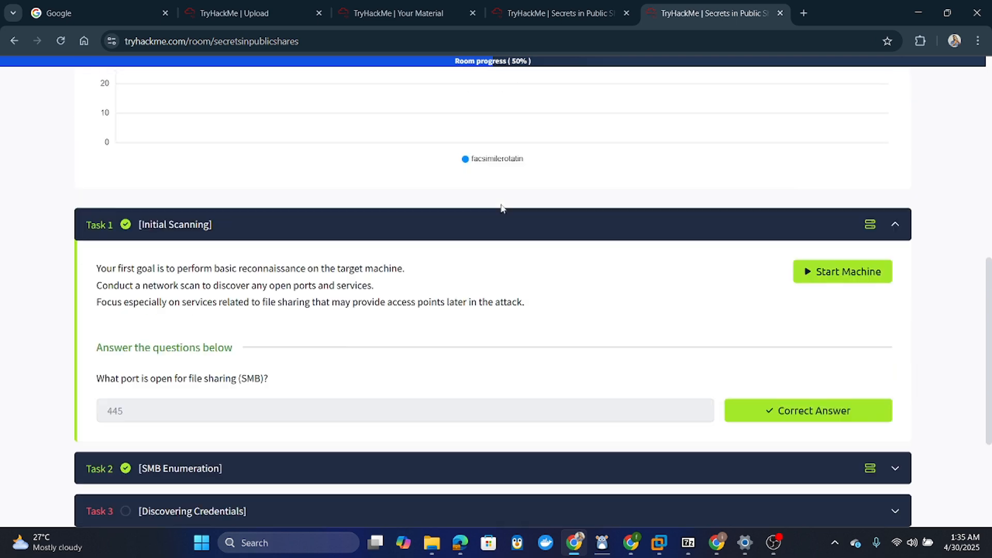
pyautogui.click(826, 363)
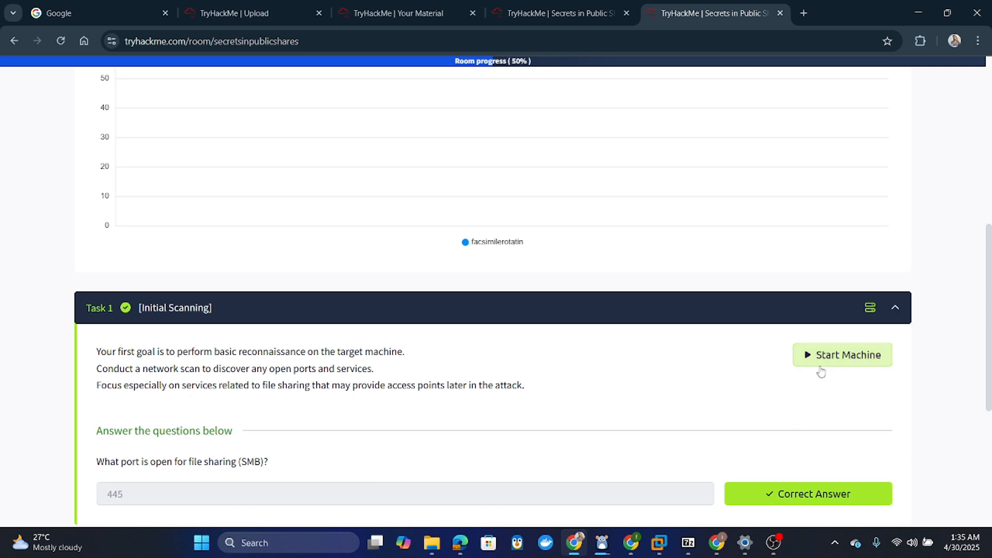
# - Review the room page's tasks, collapsing Initial Scanning again
pyautogui.scroll(8, 624, 324)
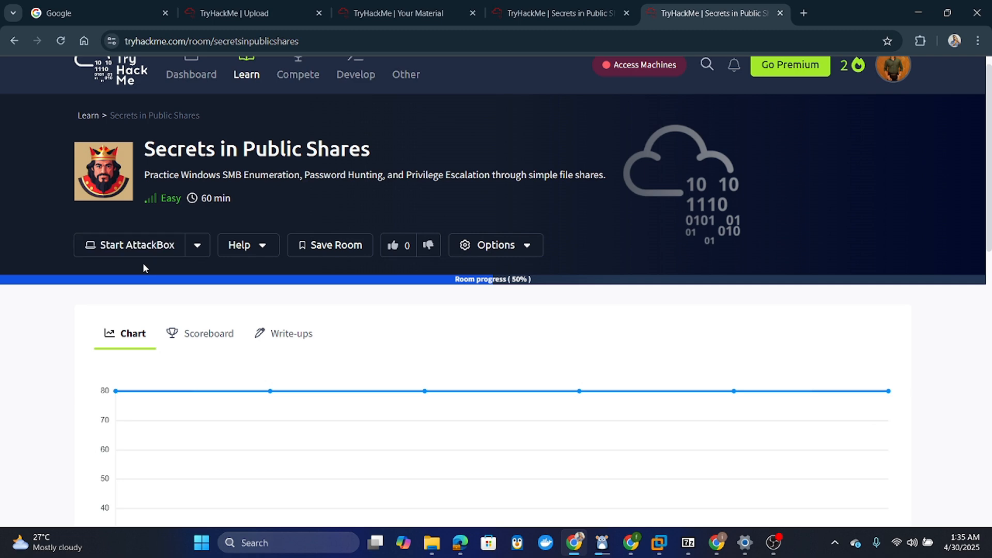
pyautogui.scroll(-6, 621, 472)
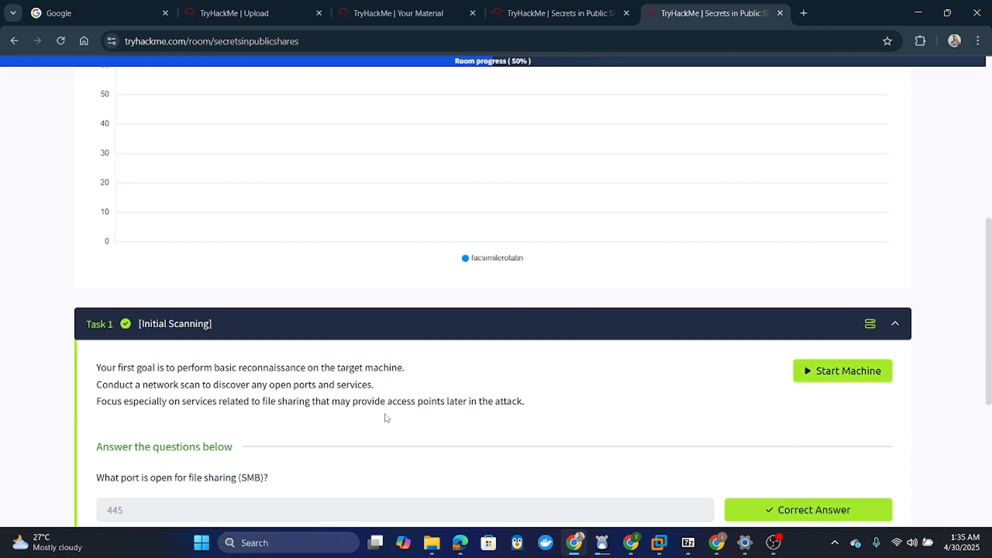
pyautogui.scroll(-5, 387, 418)
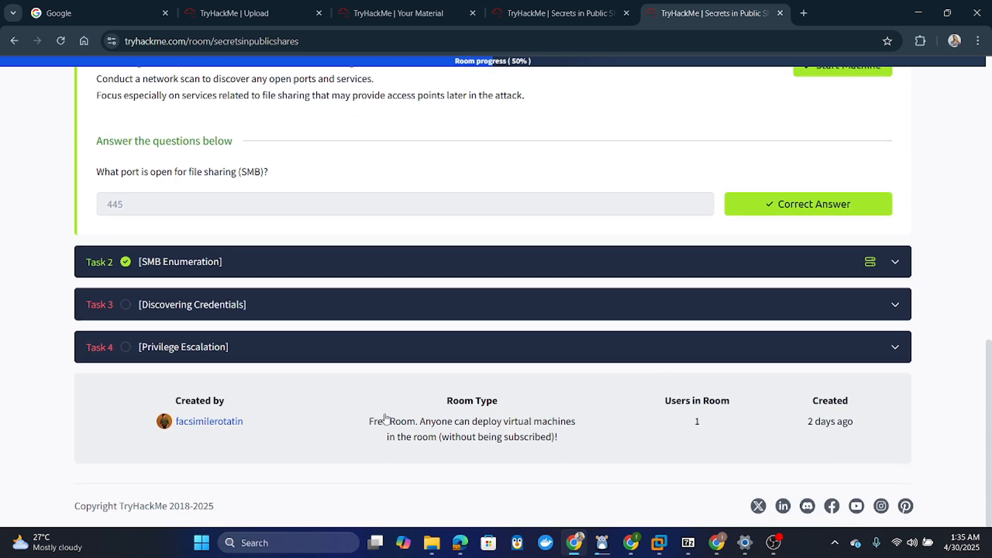
pyautogui.scroll(5, 387, 418)
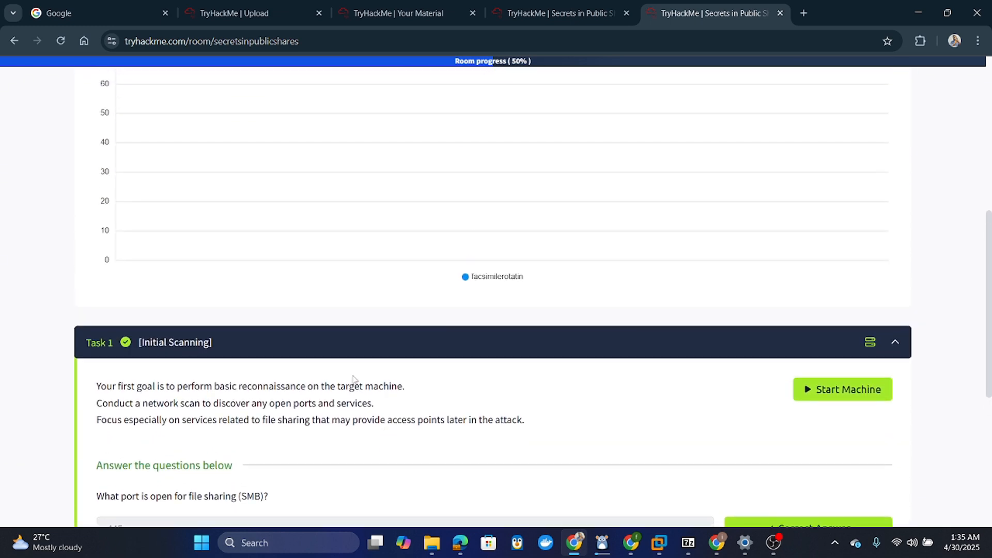
pyautogui.click(338, 352)
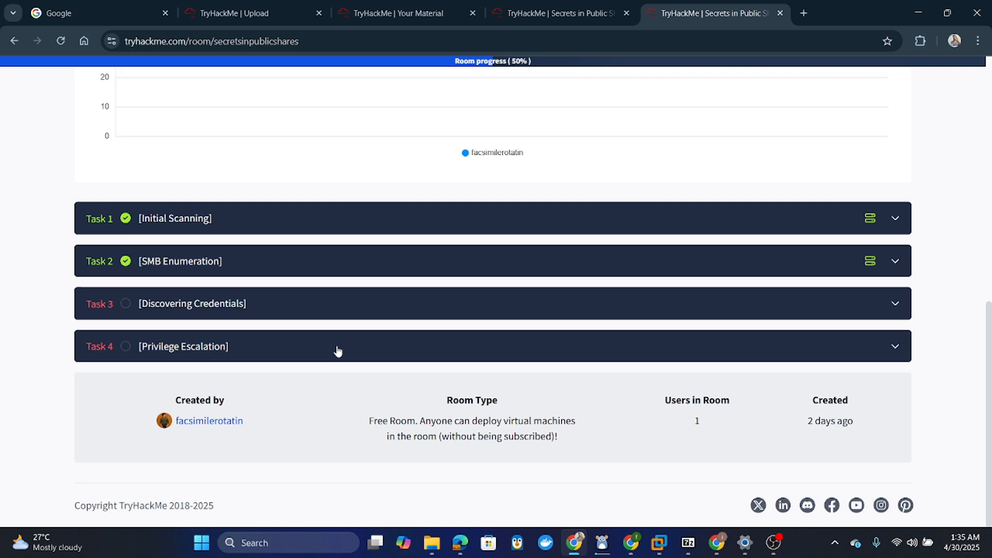
pyautogui.scroll(3, 338, 352)
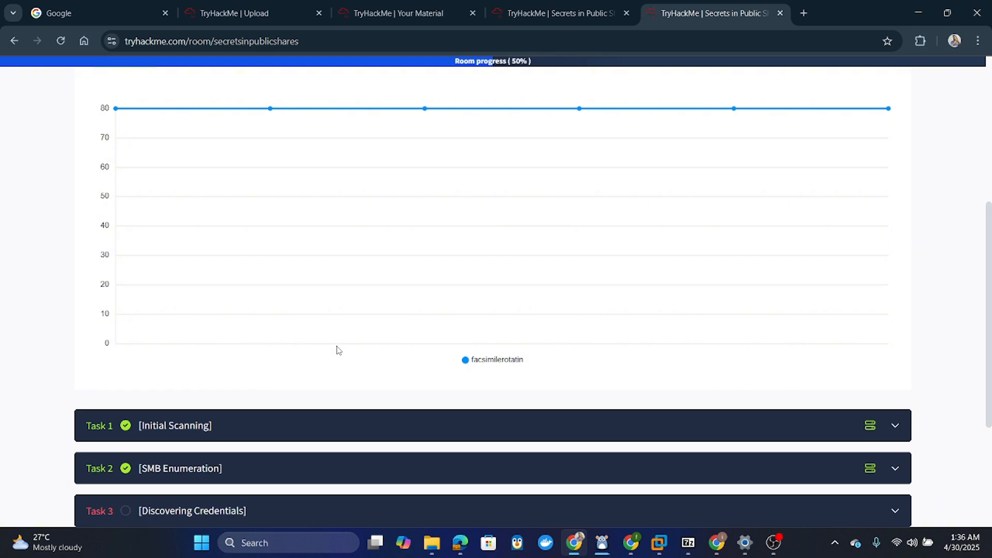
pyautogui.scroll(3, 338, 350)
pyautogui.scroll(-5, 549, 380)
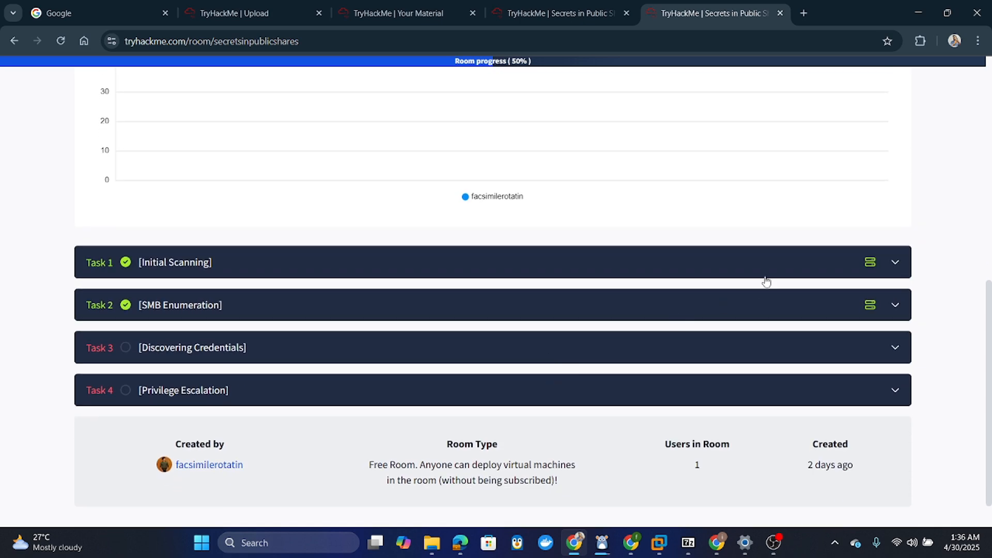
pyautogui.scroll(6, 755, 188)
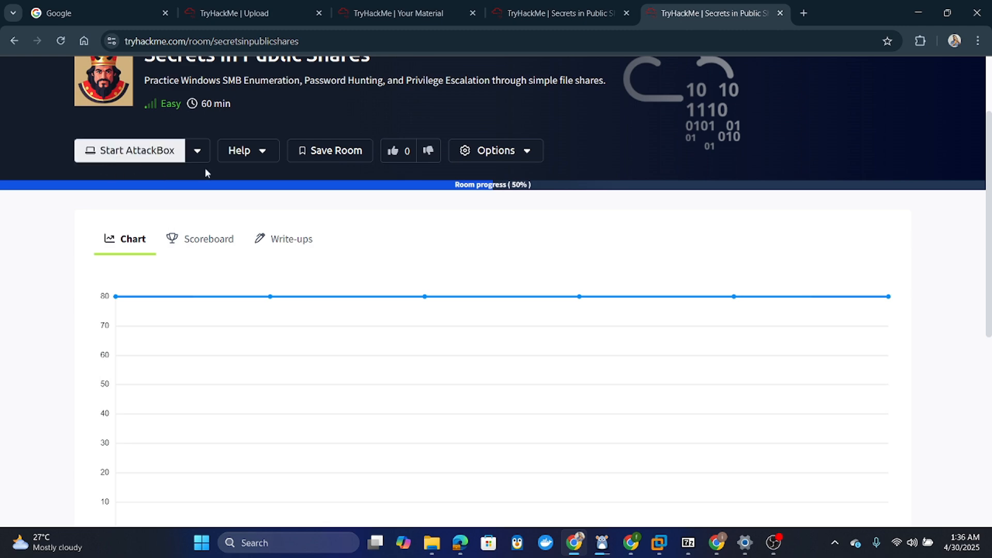
pyautogui.scroll(-4, 592, 321)
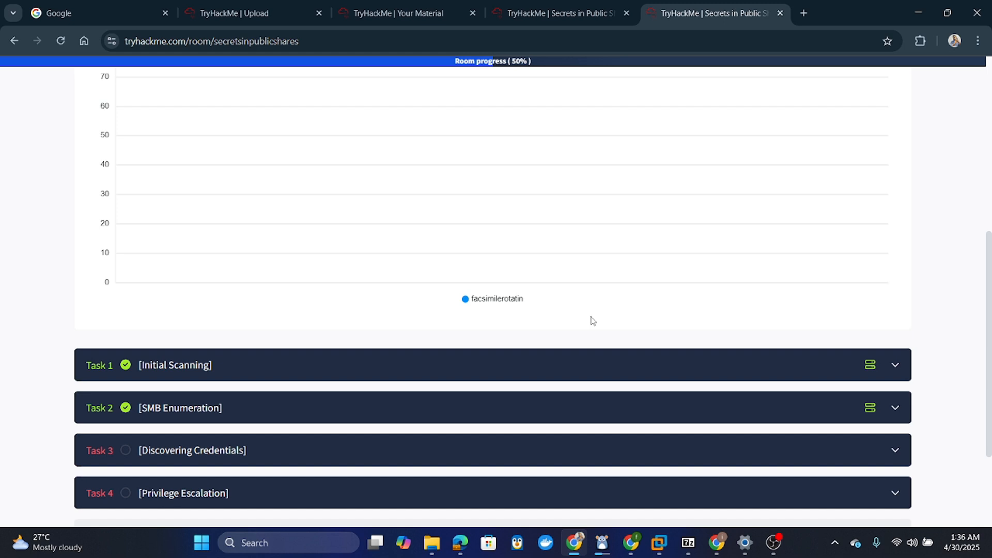
pyautogui.scroll(-2, 593, 320)
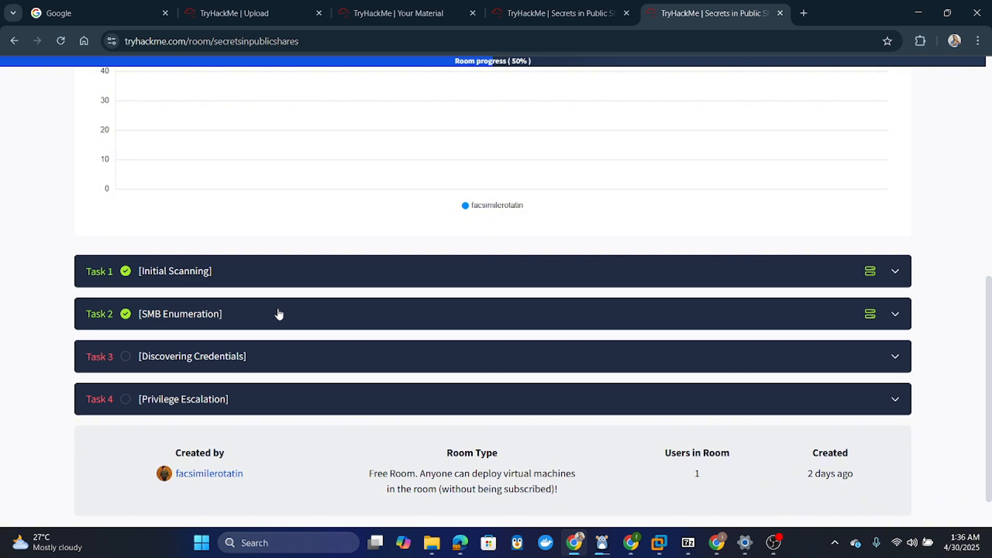
pyautogui.scroll(-2, 279, 314)
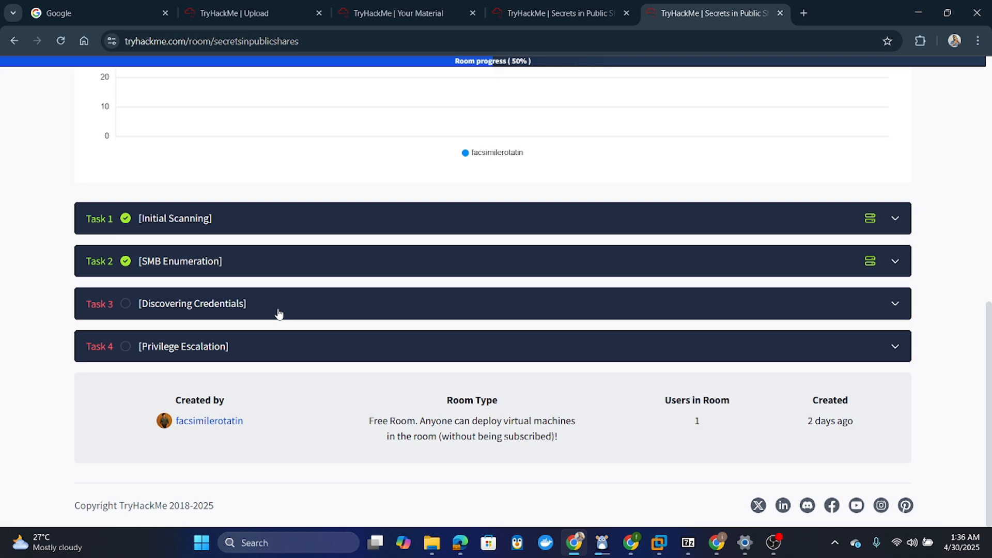
pyautogui.scroll(8, 279, 313)
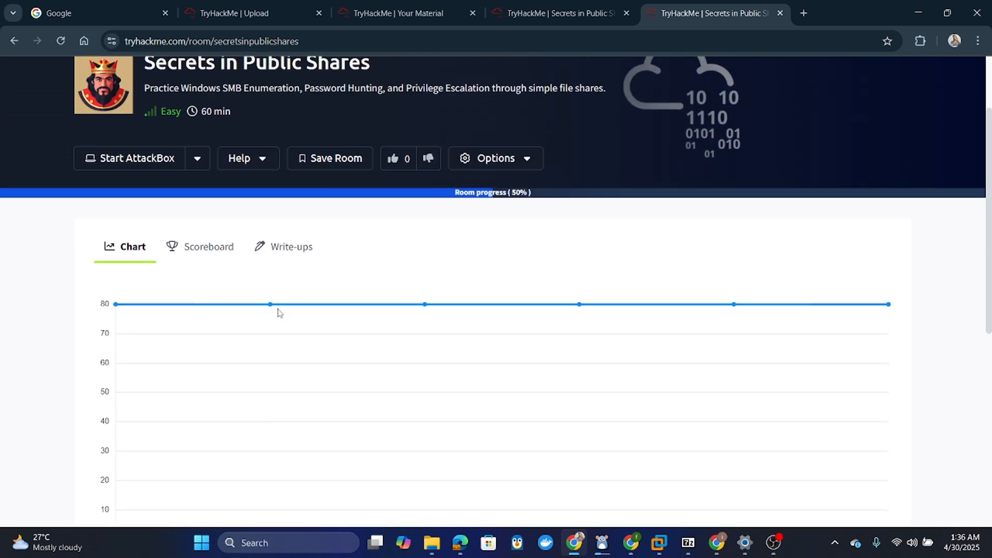
pyautogui.scroll(2, 279, 314)
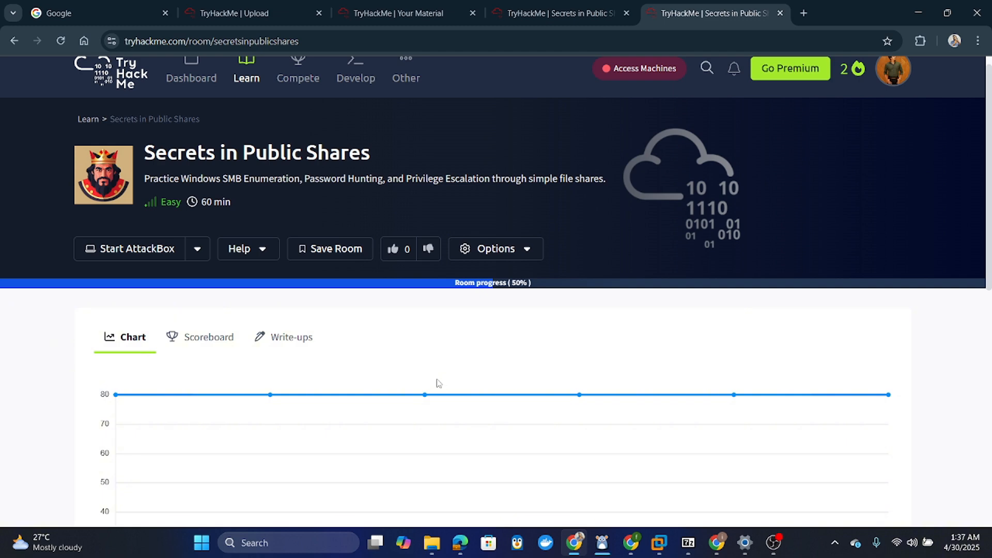
# - Bring 7-Zip File Manager forward by searching '7z' in Windows search
pyautogui.click(688, 544)
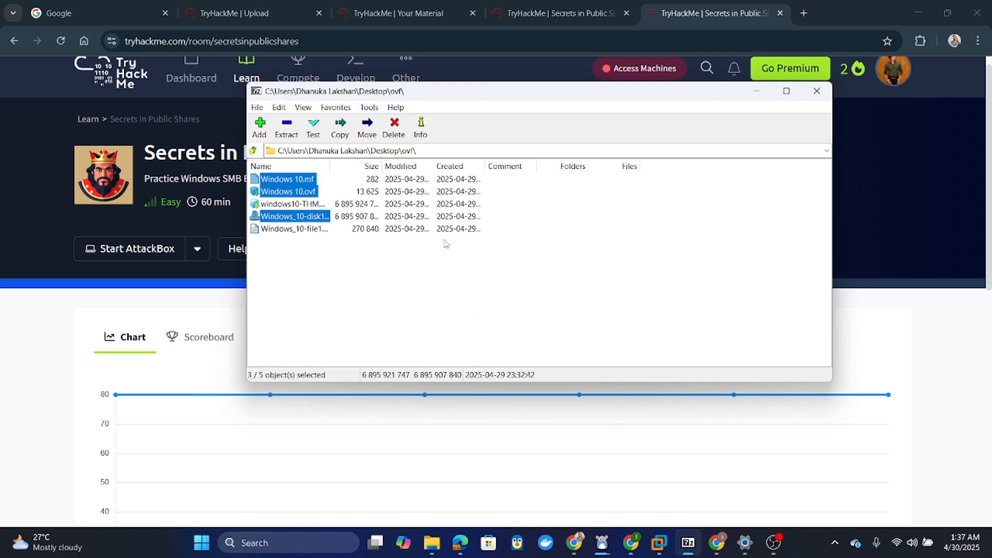
pyautogui.moveTo(695, 553)
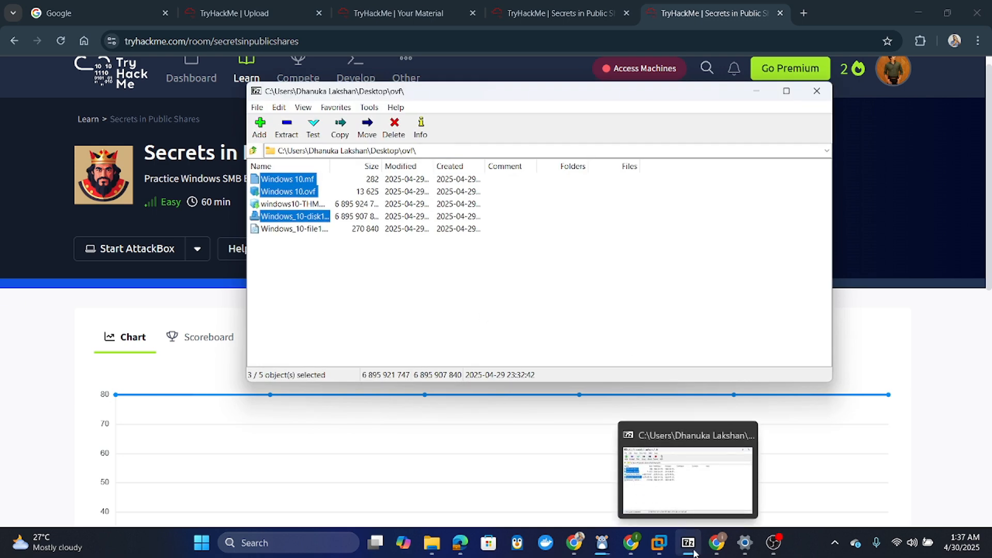
pyautogui.click(201, 544)
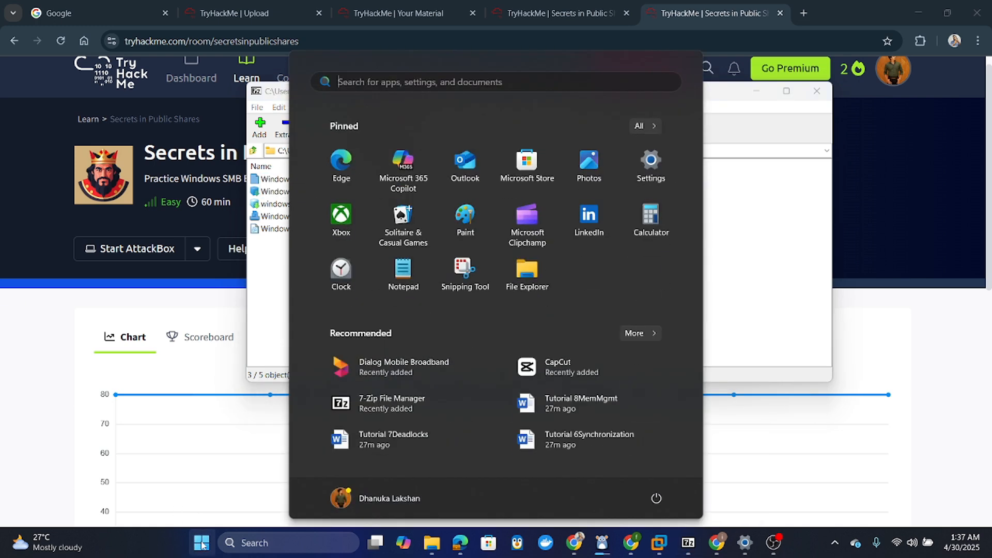
pyautogui.write('7z')
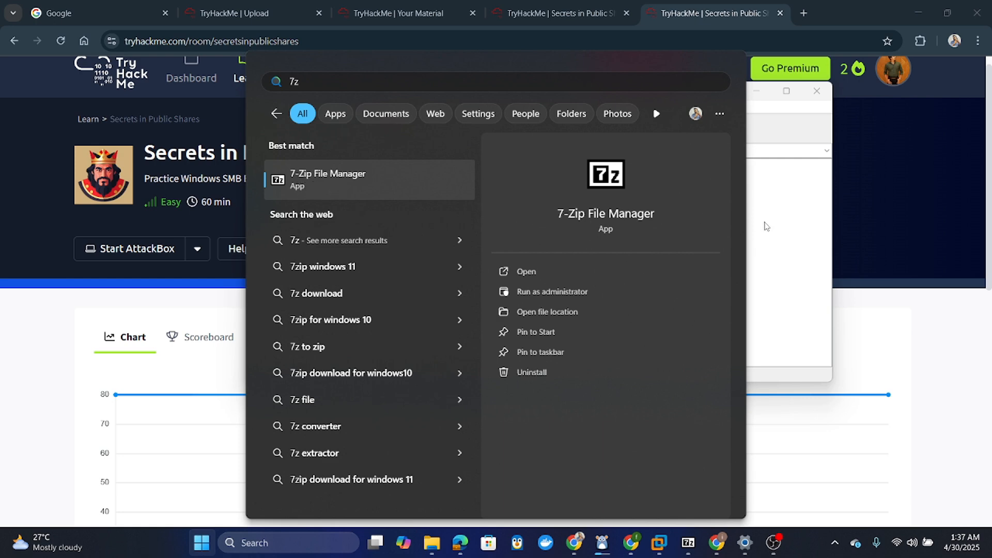
pyautogui.click(782, 231)
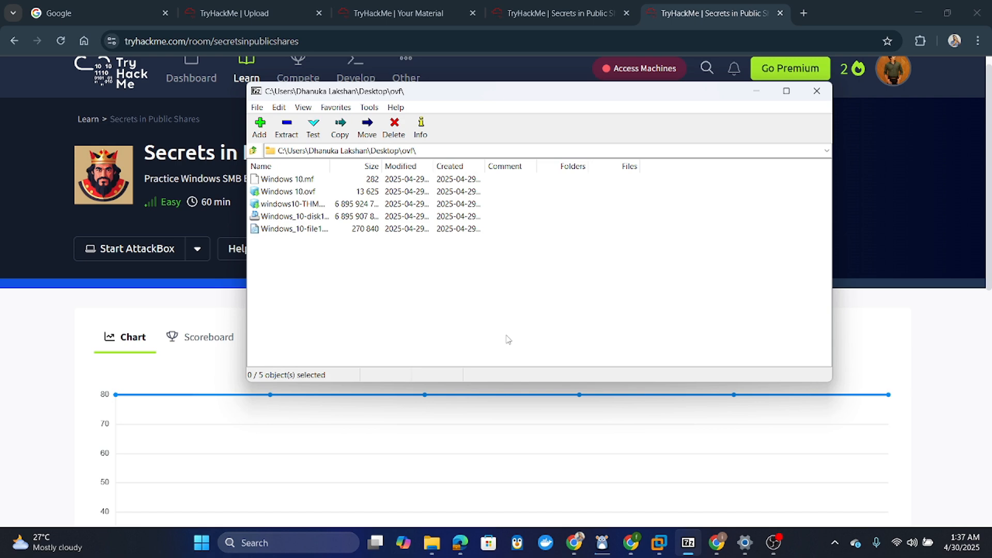
# - Widen the Name column and select Windows_10-disk1.vmdk, Windows 10.ovf and Windows 10.mf
pyautogui.moveTo(330, 166); pyautogui.dragTo(387, 172)
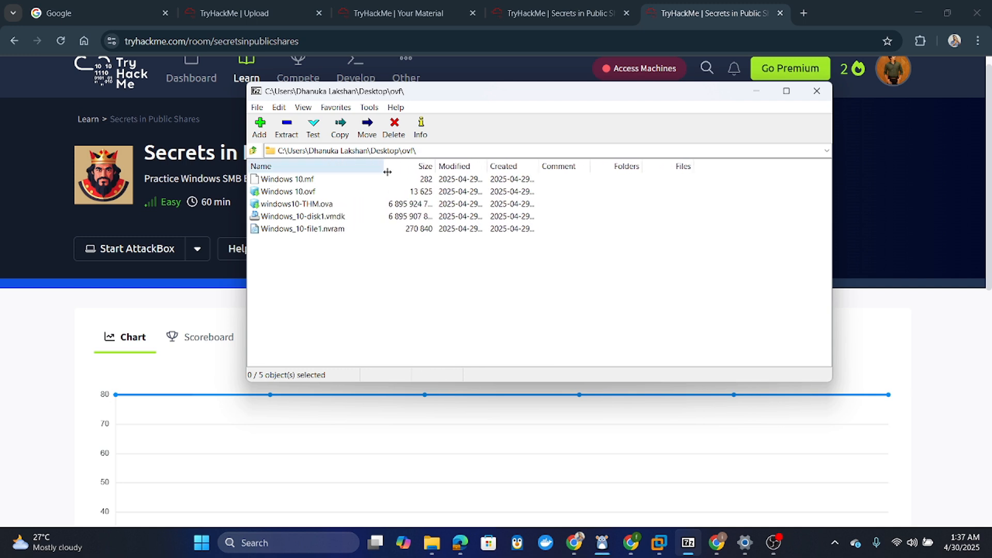
pyautogui.click(328, 222)
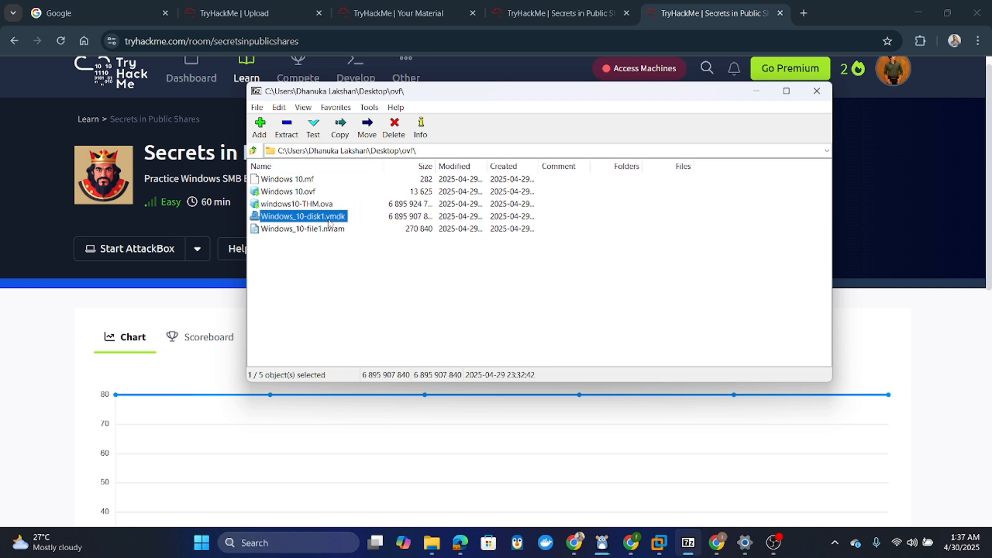
pyautogui.click(311, 193)
pyautogui.click(308, 181)
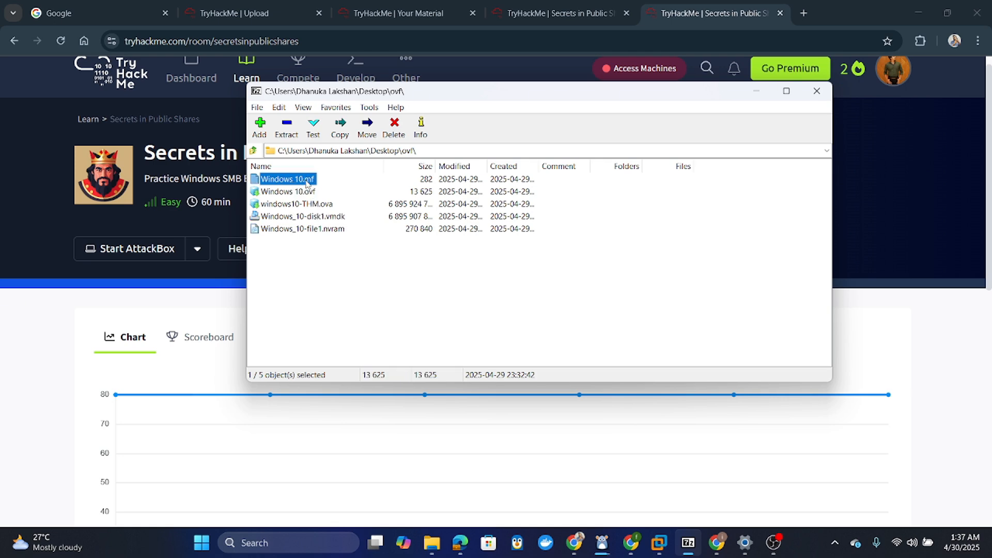